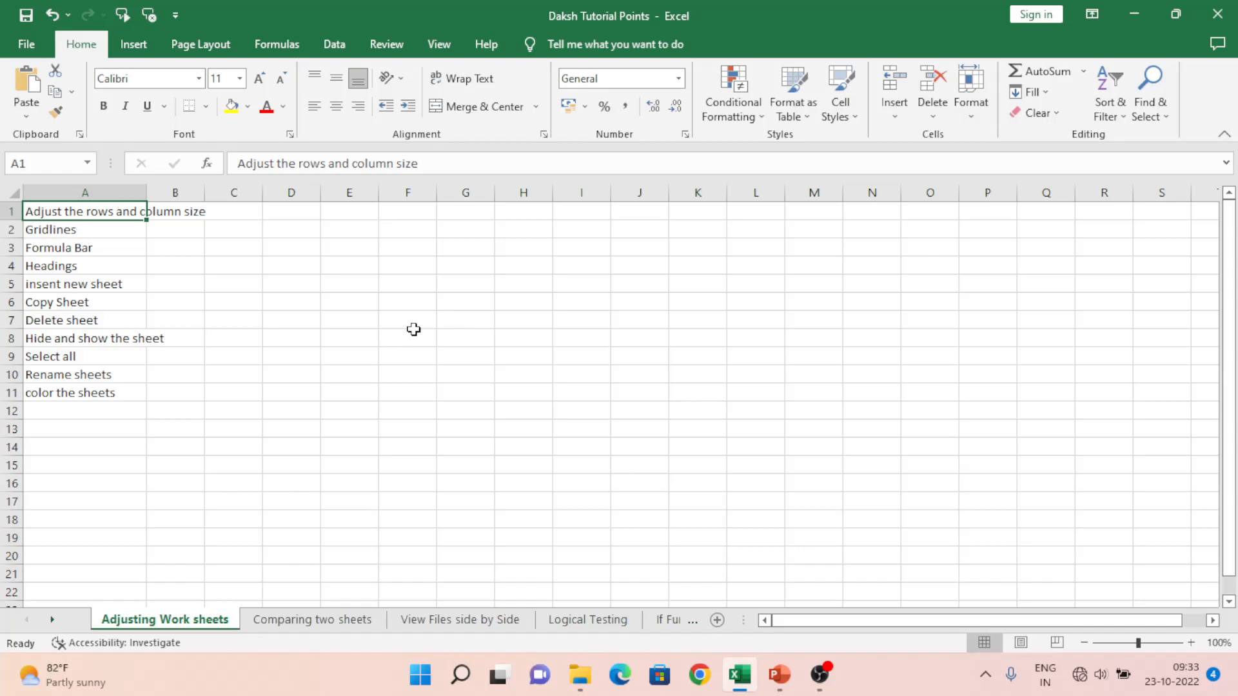
Step: Create a blank workbook and widen columns A and B freehand, making column A about 41 wide
{"action": "key", "text": "ctrl+n"}
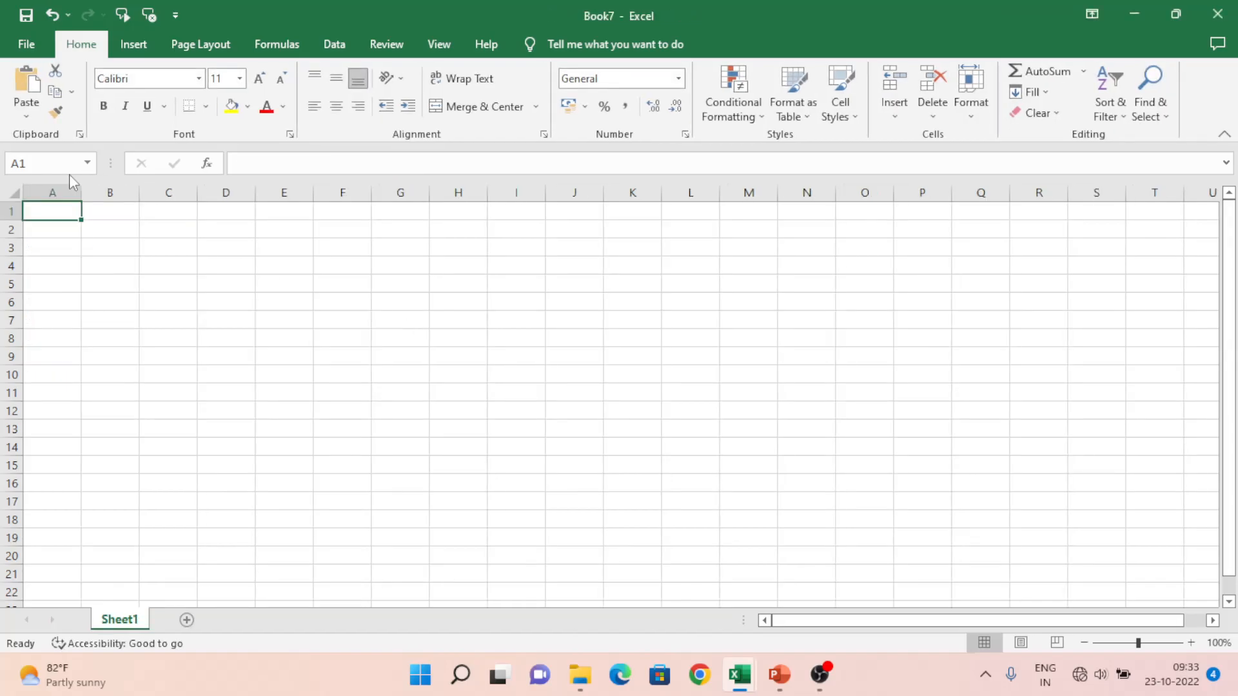
{"action": "left_click_drag", "start_coordinate": [80, 188], "coordinate": [418, 187]}
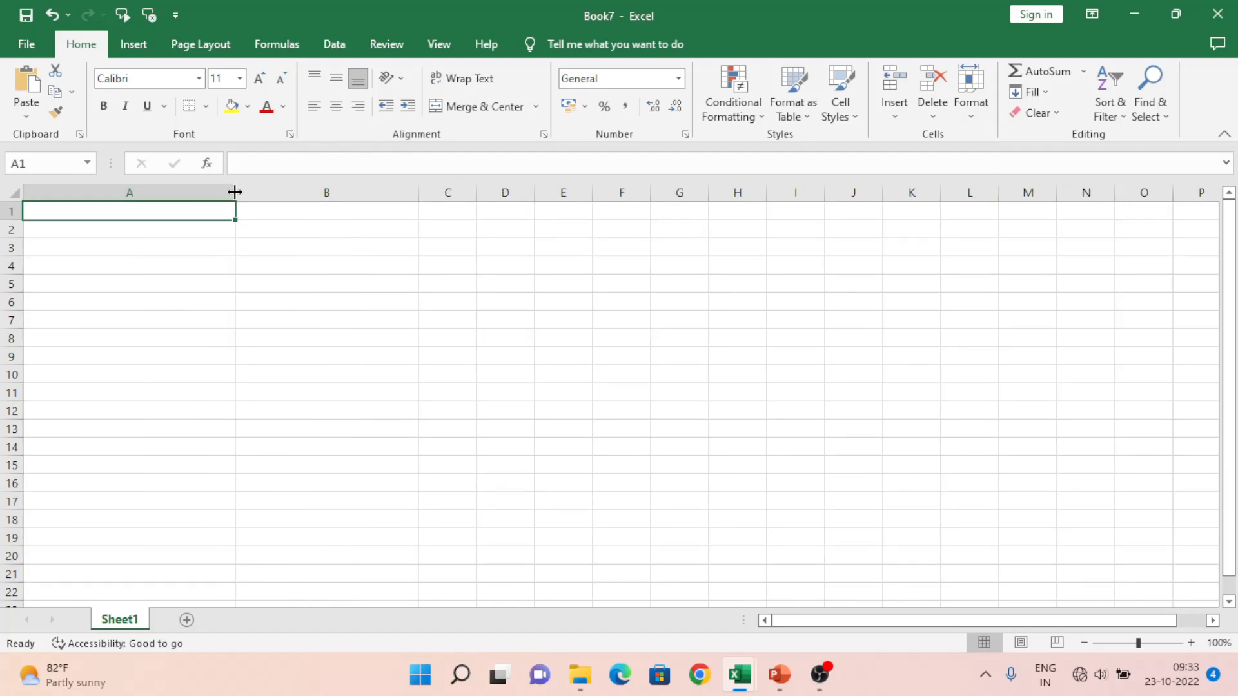
{"action": "left_click_drag", "start_coordinate": [235, 191], "coordinate": [286, 188]}
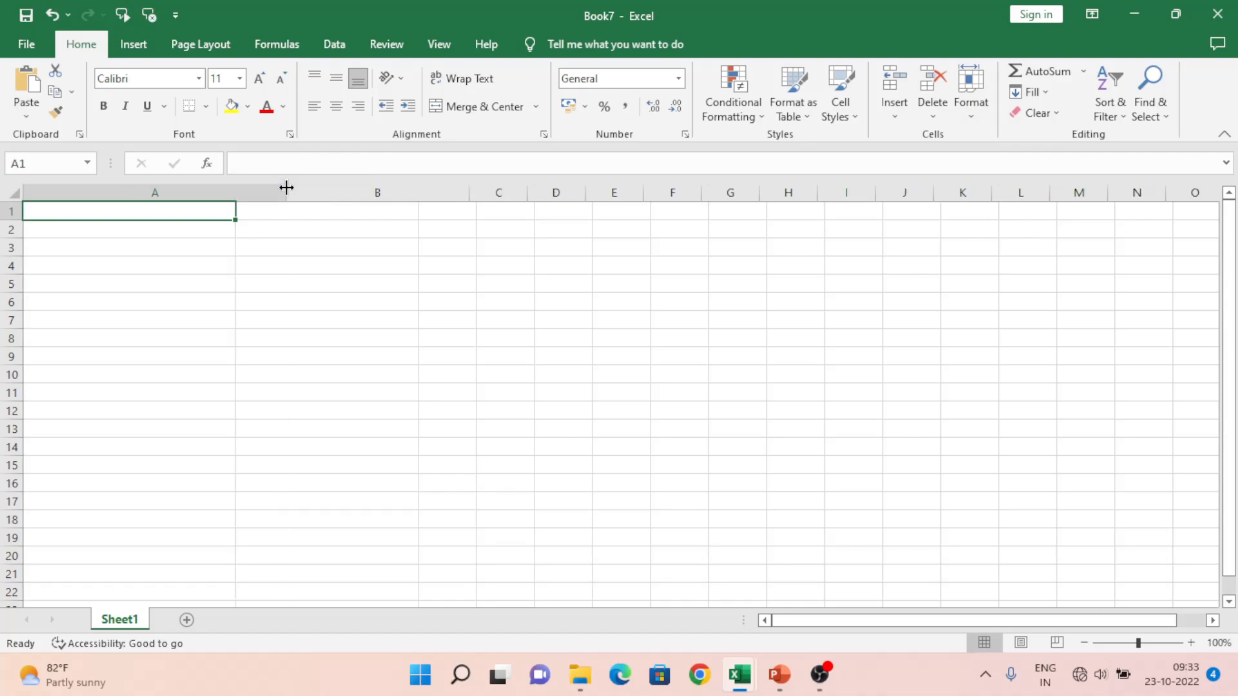
Step: Set the width of column A to exactly 26
{"action": "right_click", "coordinate": [171, 191]}
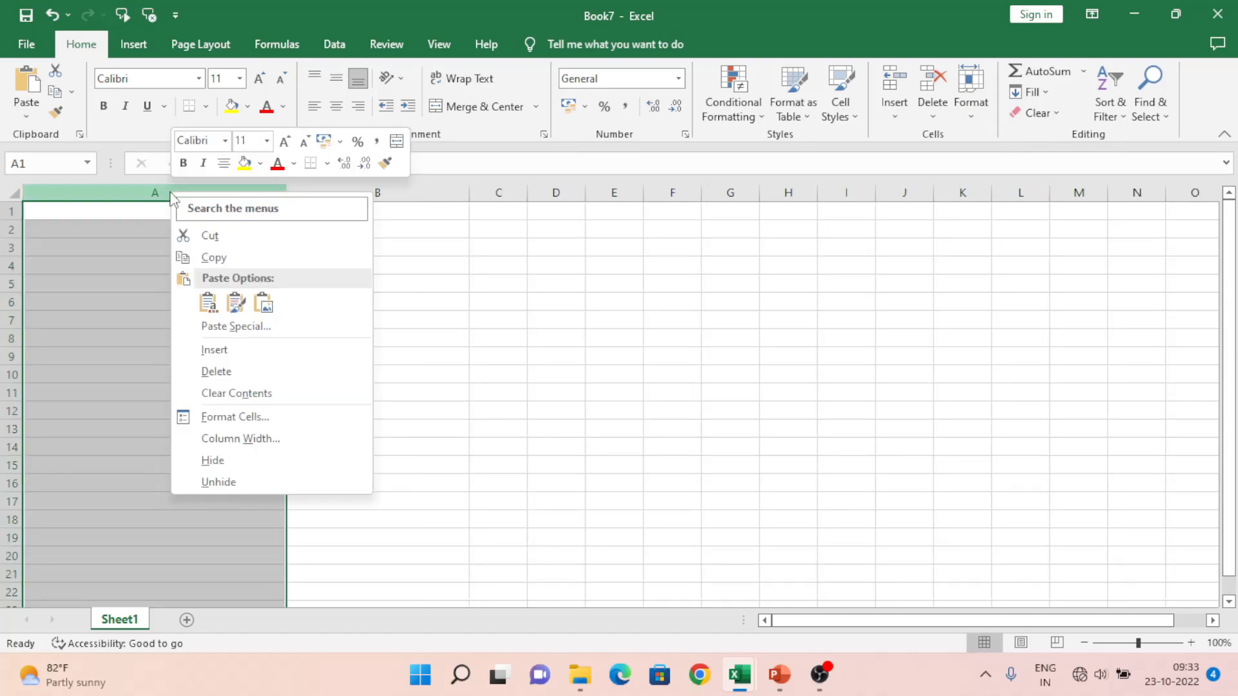
{"action": "left_click", "coordinate": [283, 445]}
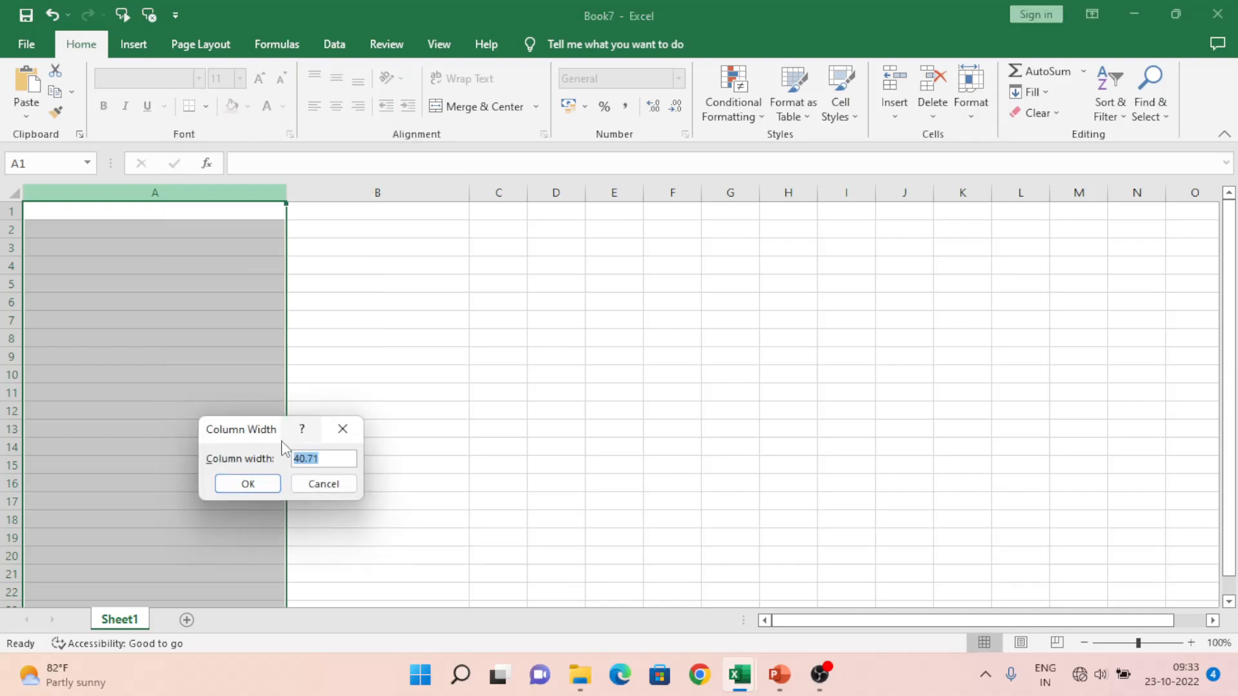
{"action": "type", "text": "26"}
{"action": "key", "text": "Return"}
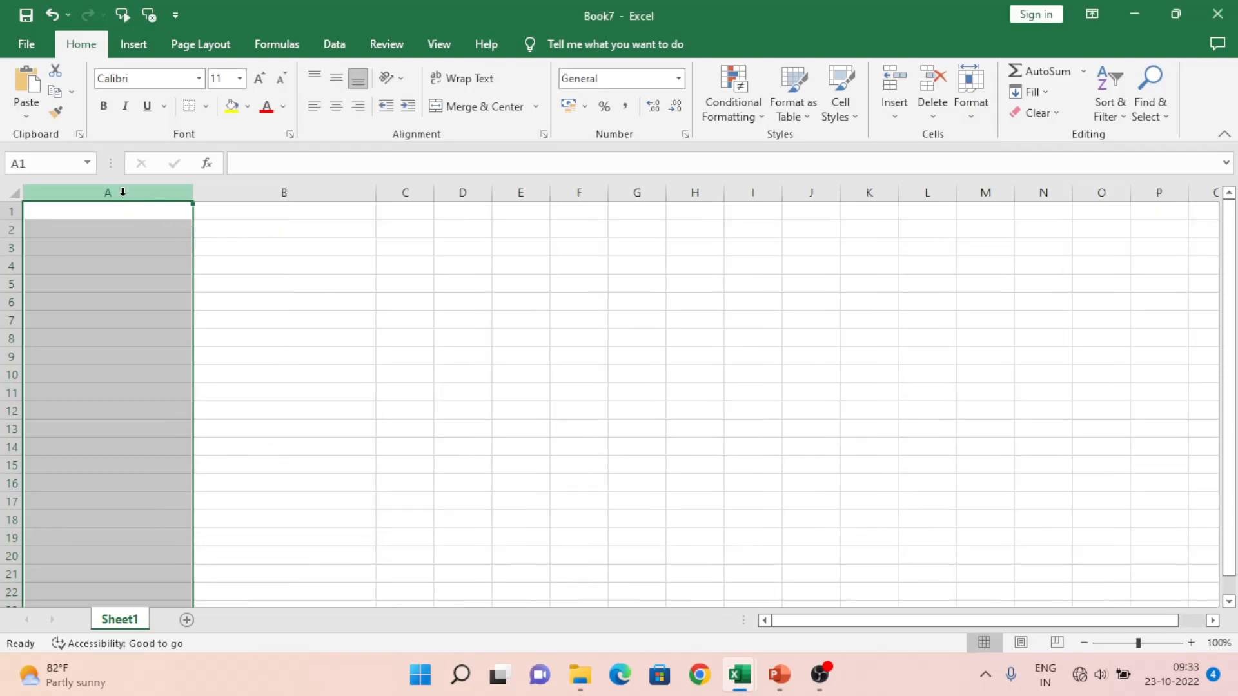
Step: Find the Column Width command through the command search and set column A to 30
{"action": "left_click", "coordinate": [632, 42]}
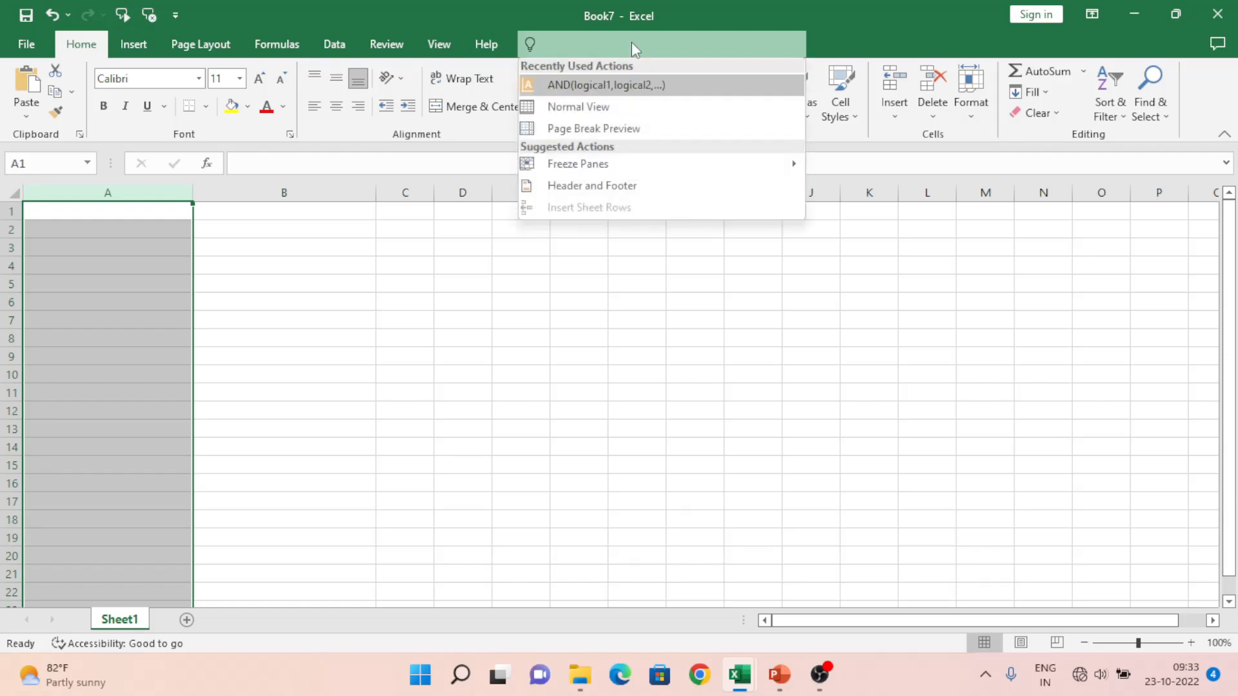
{"action": "type", "text": "colu"}
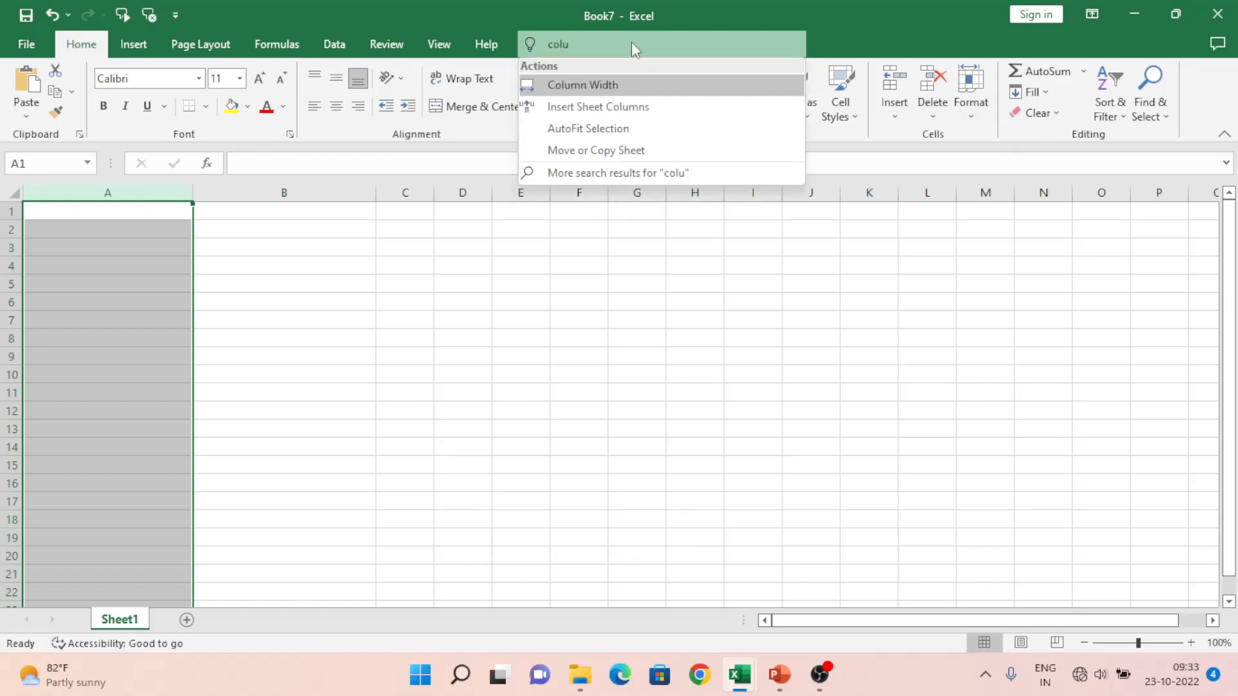
{"action": "left_click", "coordinate": [584, 89]}
{"action": "type", "text": "30"}
{"action": "key", "text": "Return"}
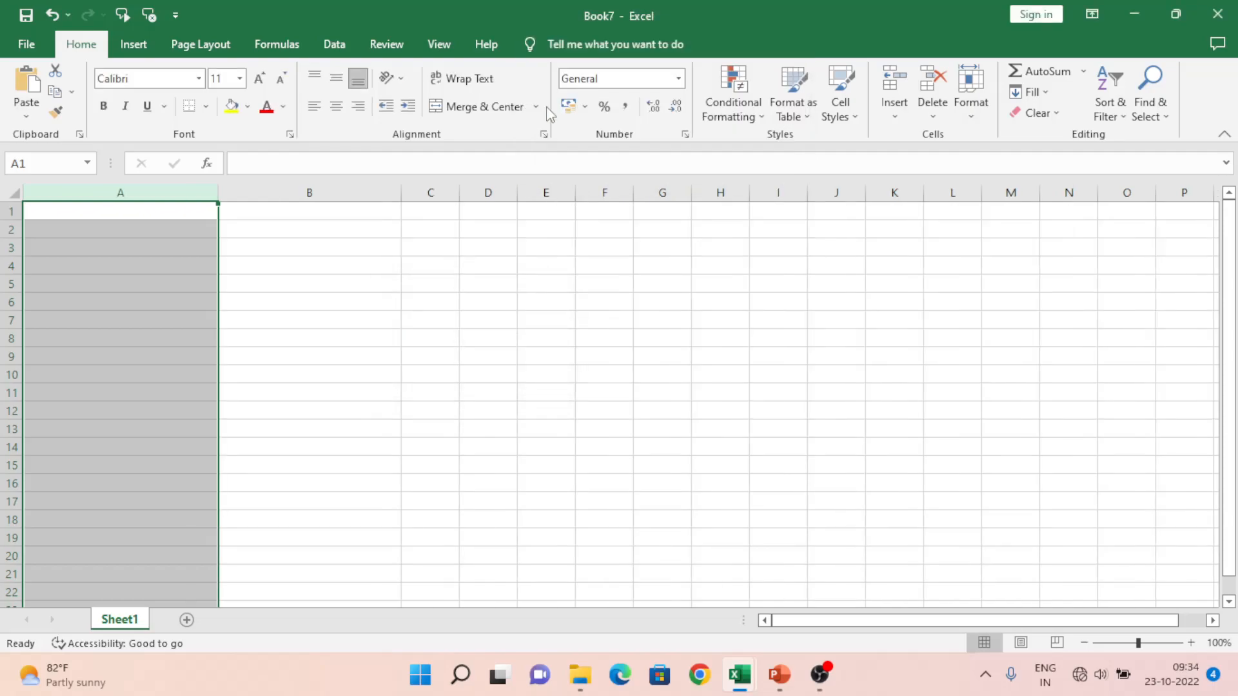
Step: Select columns A through I and set them all to a width of 25, using the command search to find Column Width
{"action": "left_click", "coordinate": [281, 302]}
{"action": "key", "text": "ctrl+Up"}
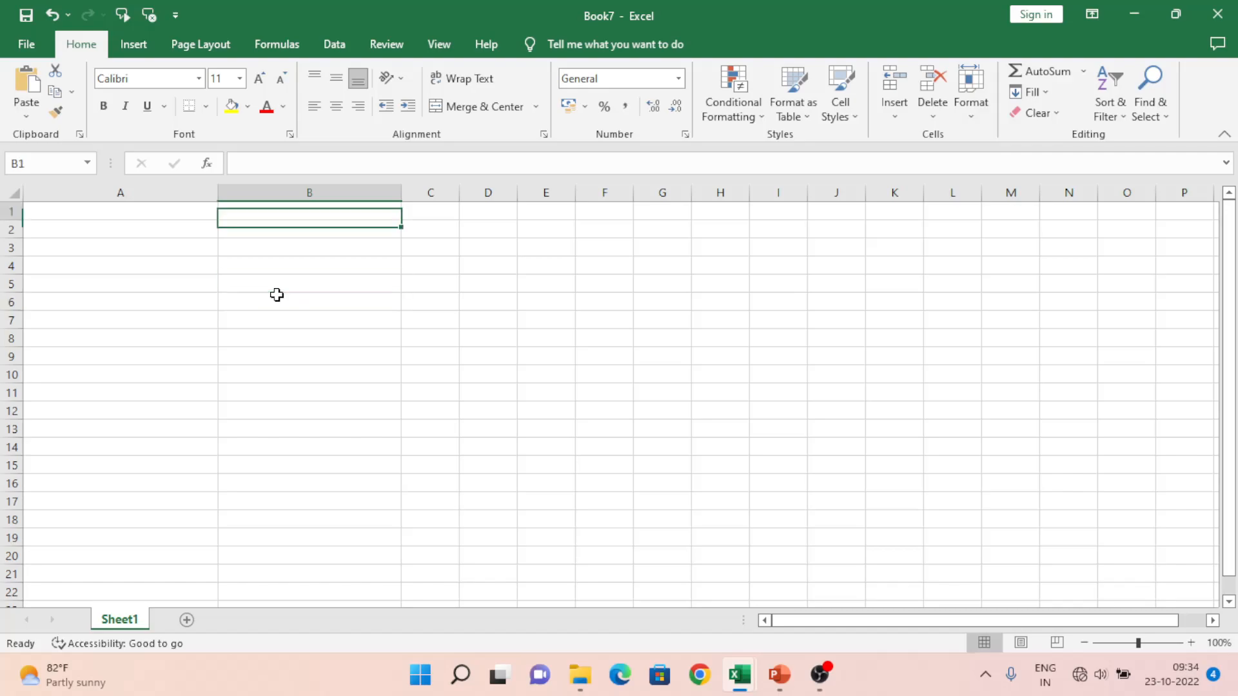
{"action": "key", "text": "ctrl+Left"}
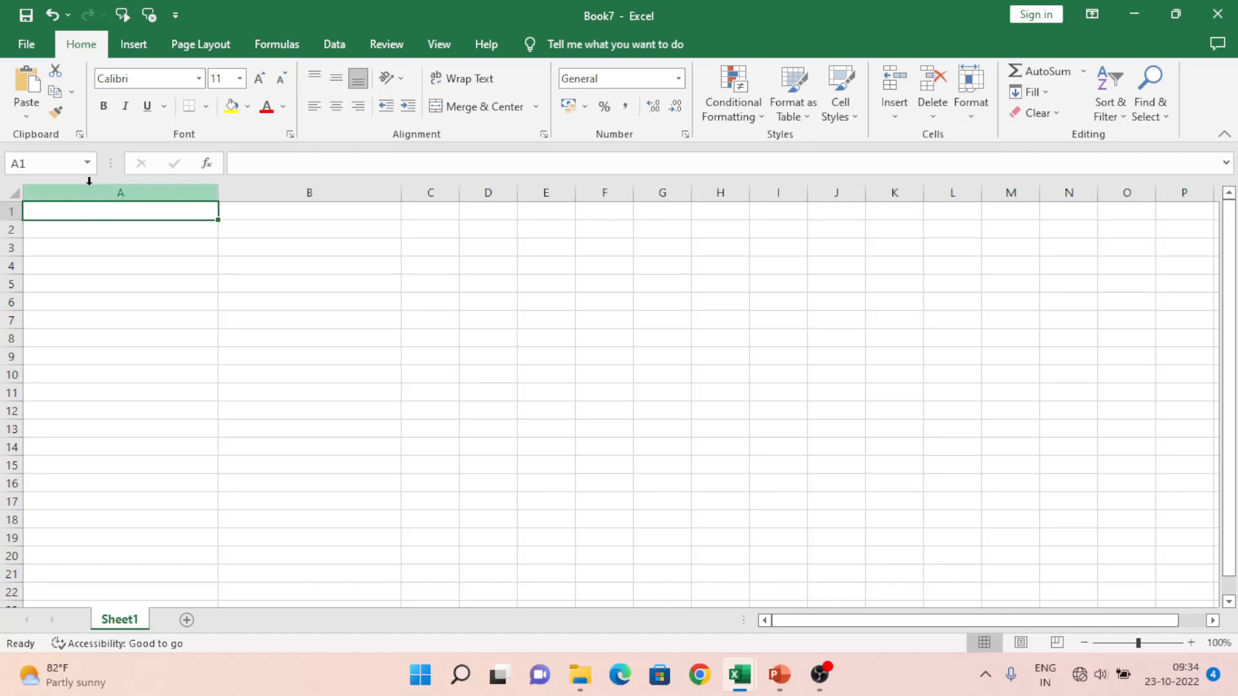
{"action": "left_click_drag", "start_coordinate": [89, 187], "coordinate": [793, 193]}
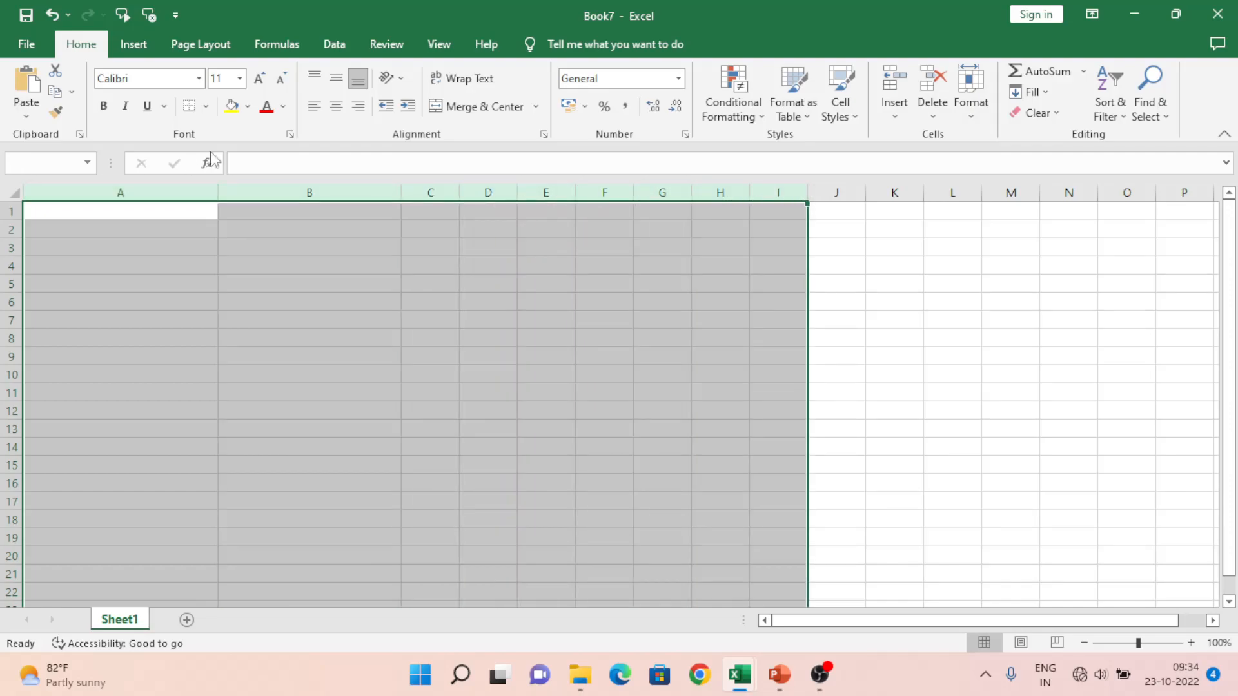
{"action": "left_click", "coordinate": [588, 44]}
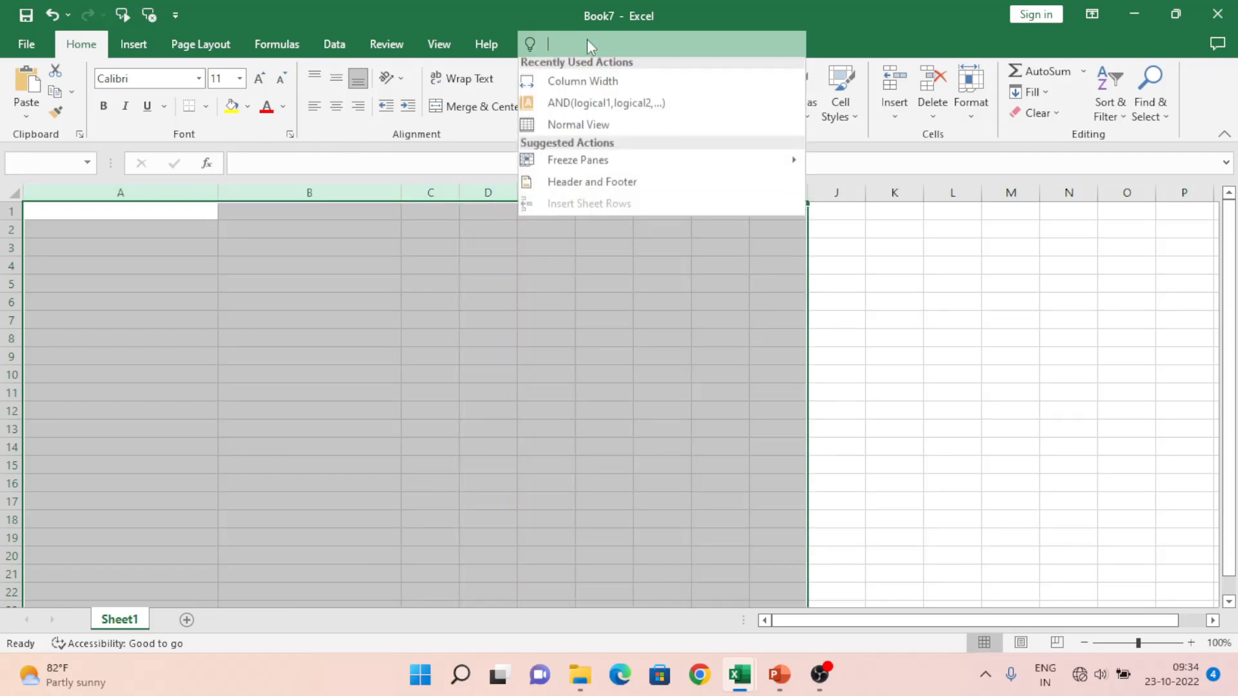
{"action": "type", "text": "col"}
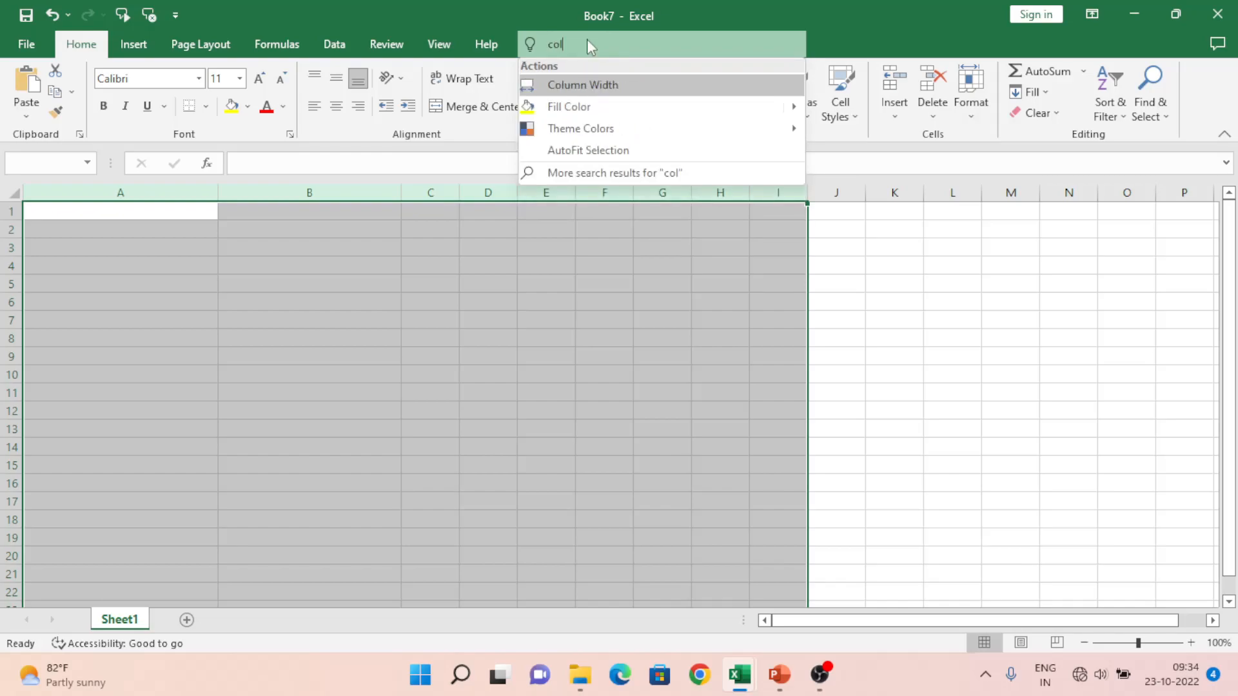
{"action": "left_click", "coordinate": [555, 84]}
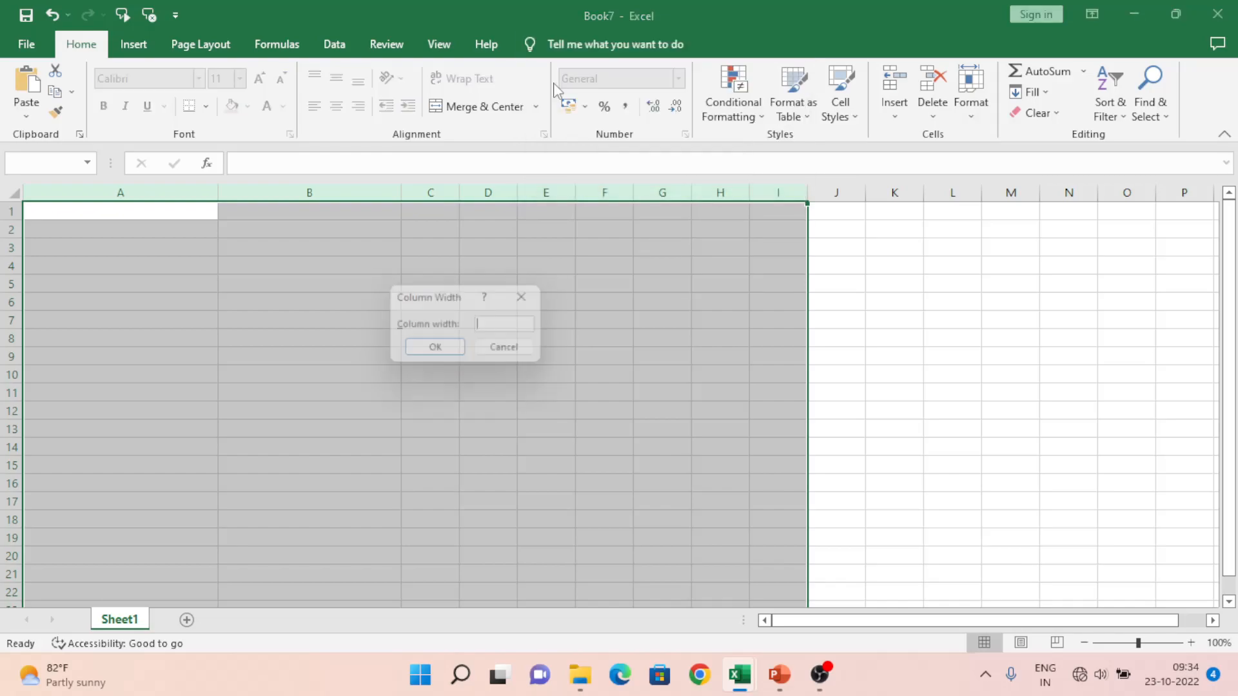
{"action": "type", "text": "25"}
{"action": "key", "text": "Return"}
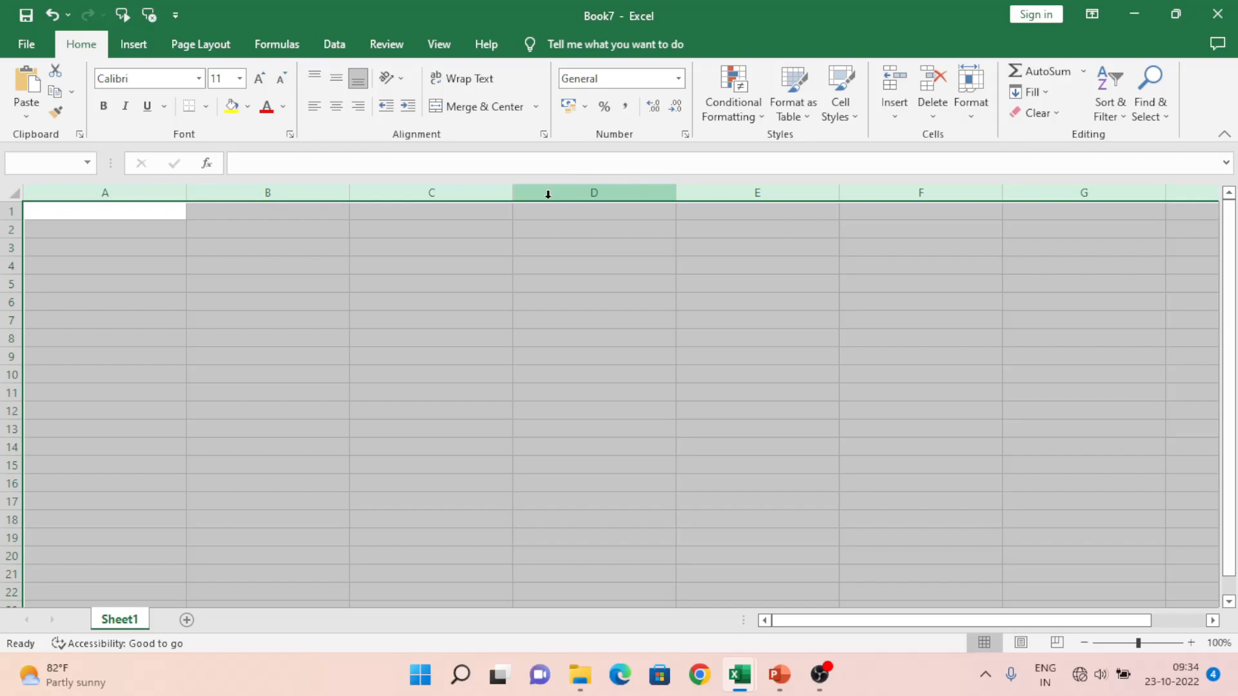
Step: Set the width of the selected columns A through I to 30
{"action": "right_click", "coordinate": [437, 187]}
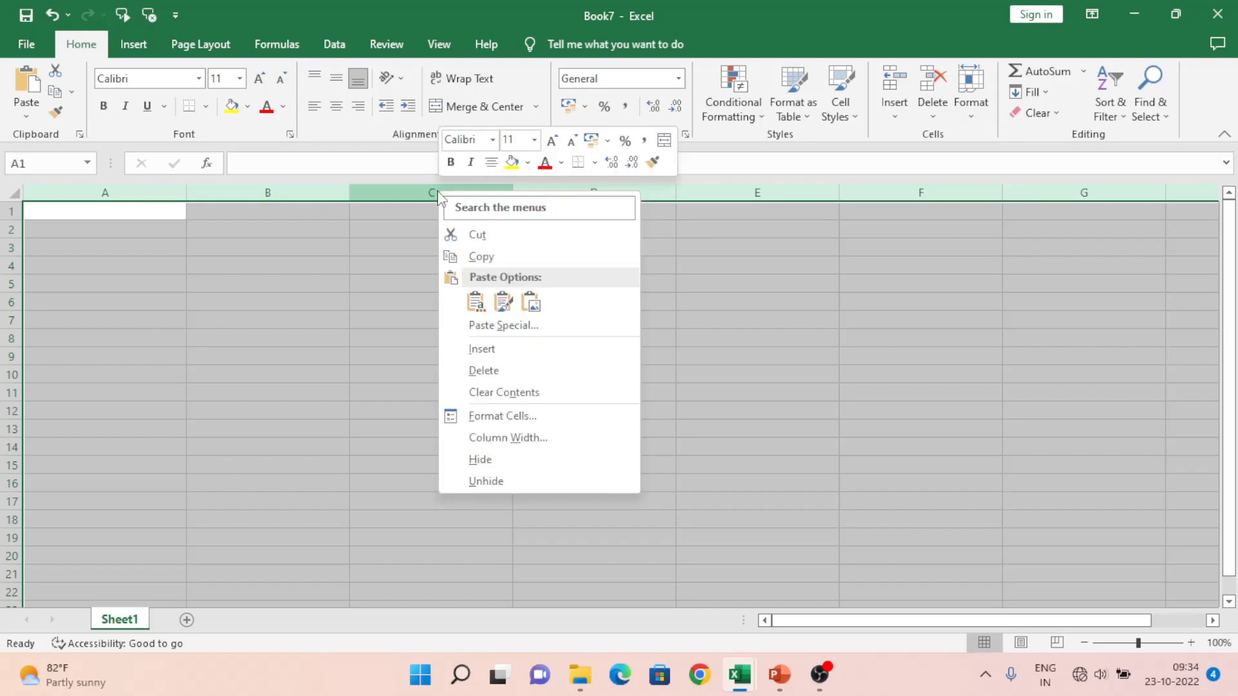
{"action": "left_click", "coordinate": [490, 438]}
{"action": "type", "text": "30"}
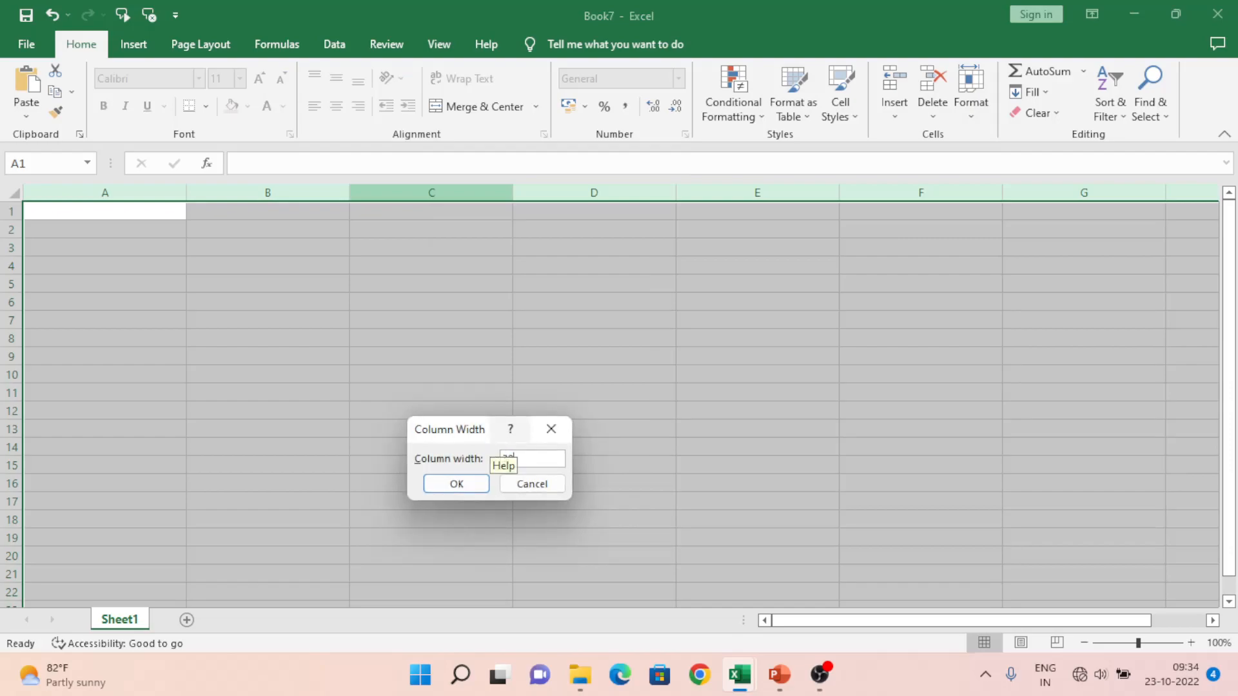
{"action": "key", "text": "Return"}
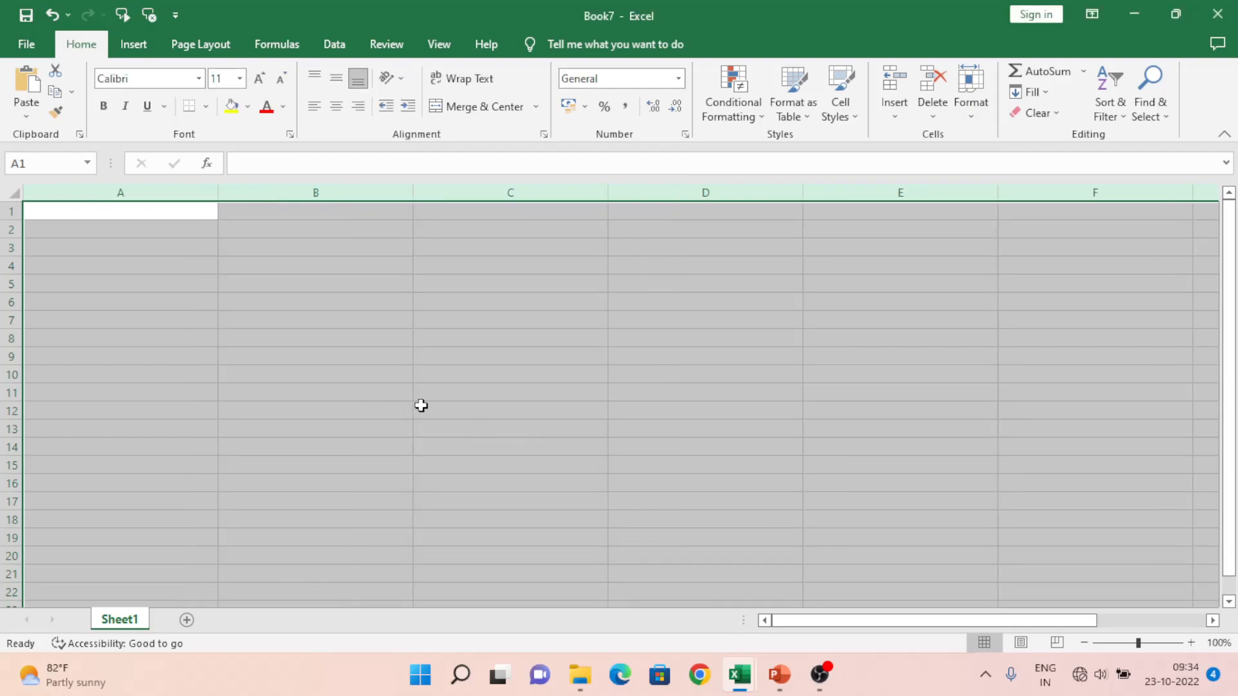
Step: Reduce the width of the selected columns A through I to 12
{"action": "right_click", "coordinate": [357, 191]}
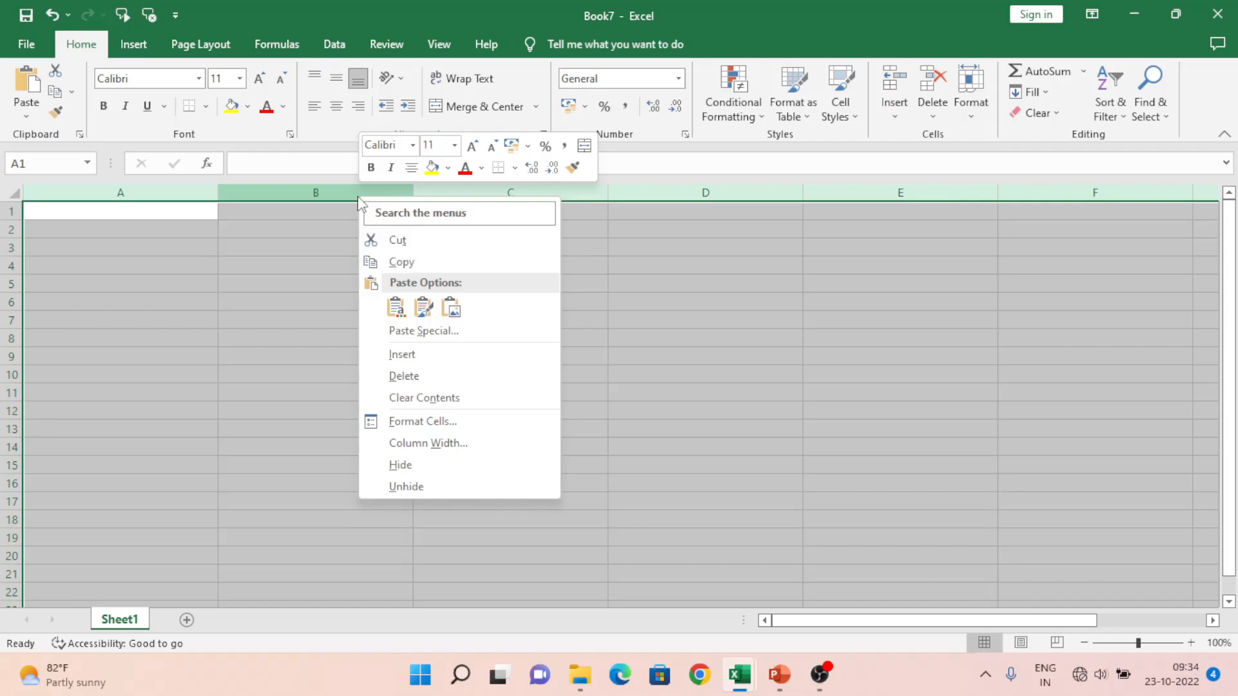
{"action": "left_click", "coordinate": [467, 451]}
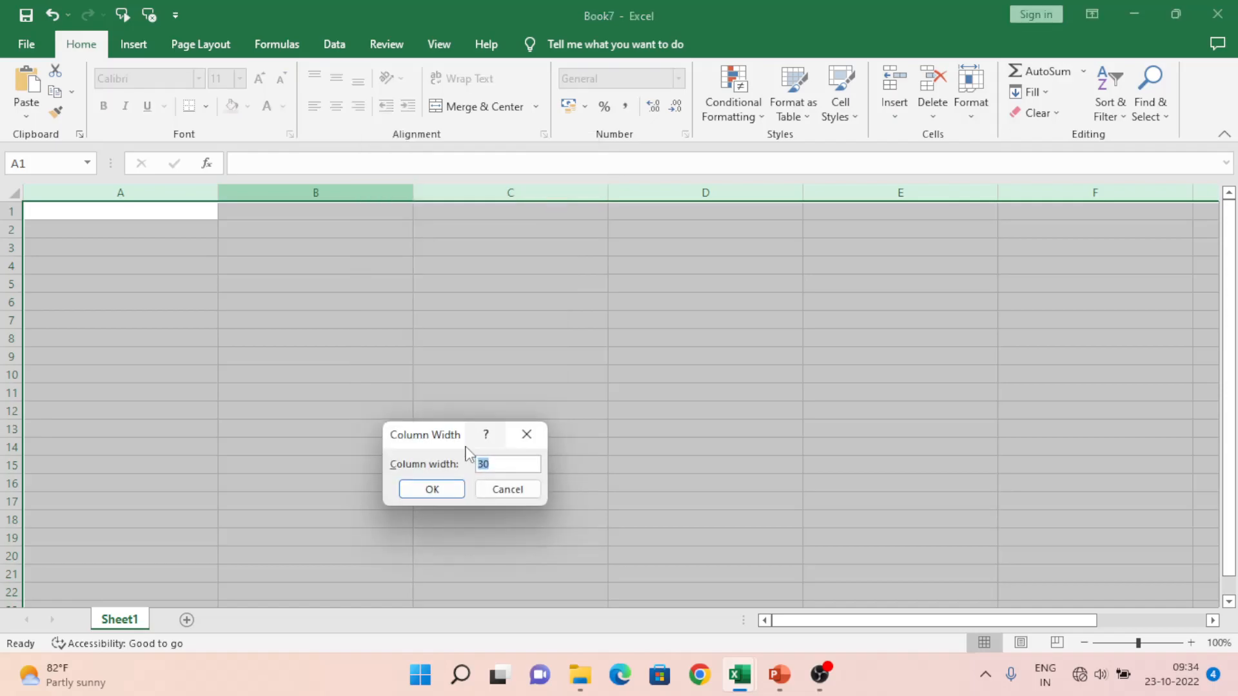
{"action": "type", "text": "12"}
{"action": "key", "text": "Return"}
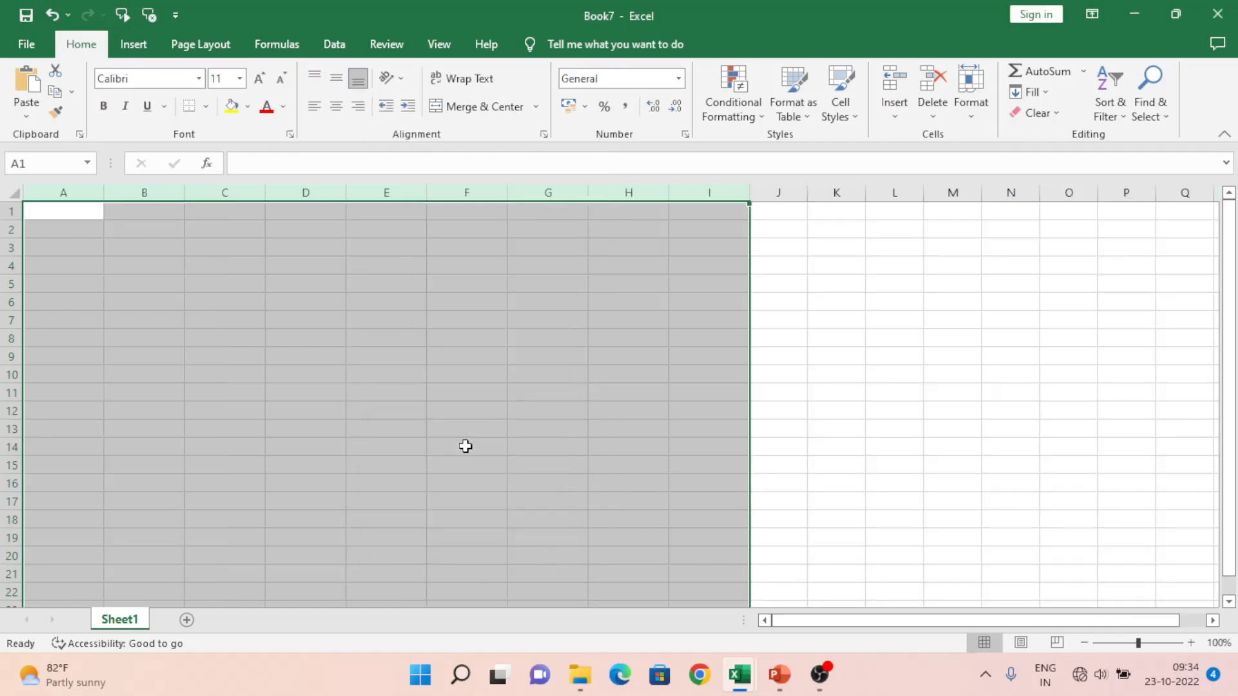
Step: Return to cell A1 and enlarge rows 1 to 3 freehand, making row 1 about 68 high
{"action": "key", "text": "ctrl+Home"}
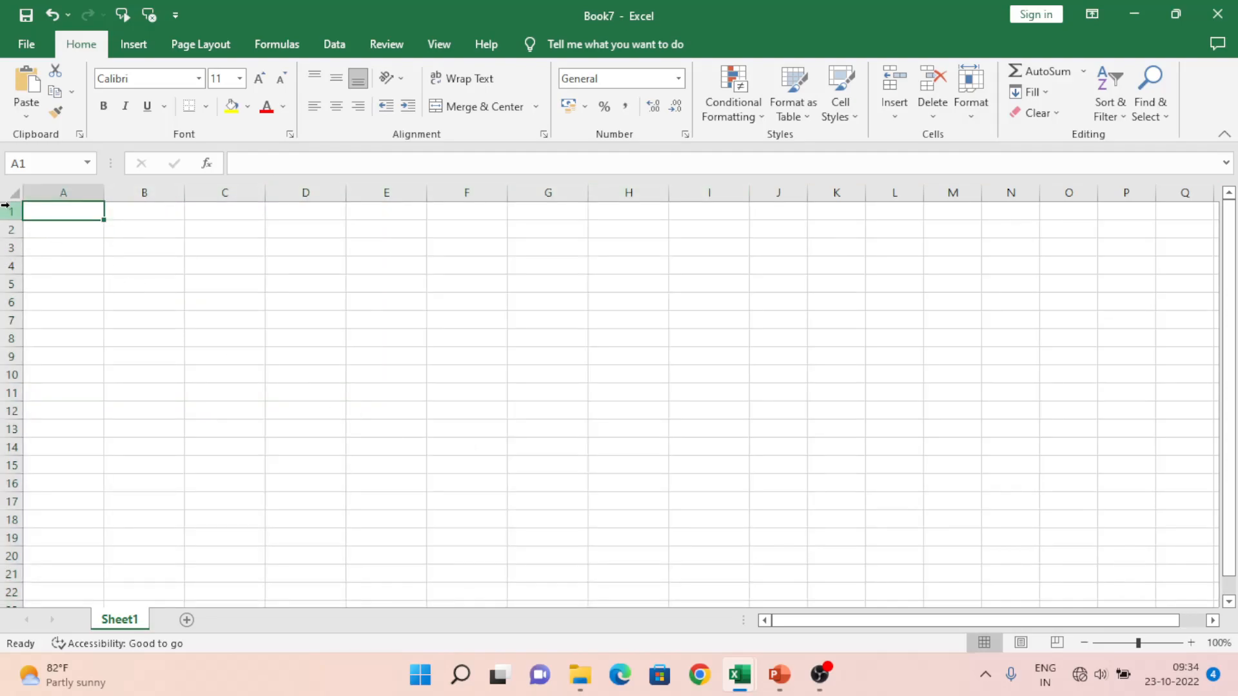
{"action": "left_click_drag", "start_coordinate": [12, 220], "coordinate": [22, 488]}
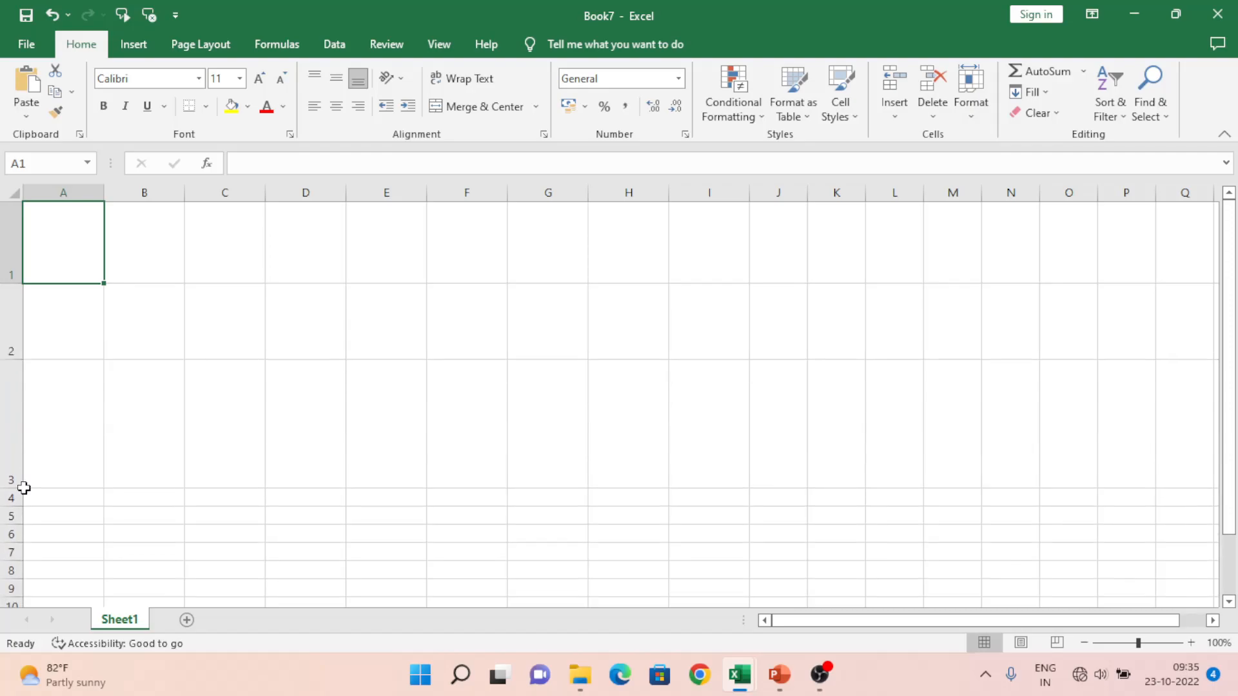
Step: Select row 1 and set its height to exactly 13
{"action": "left_click", "coordinate": [3, 261]}
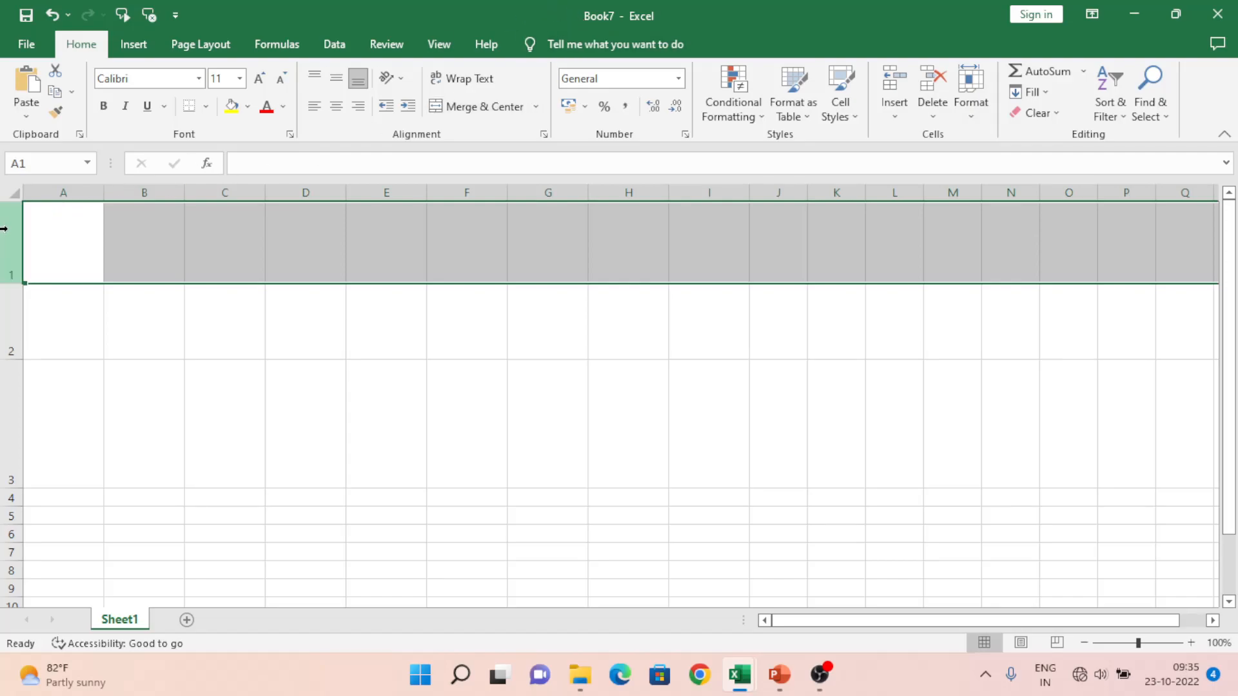
{"action": "right_click", "coordinate": [3, 228]}
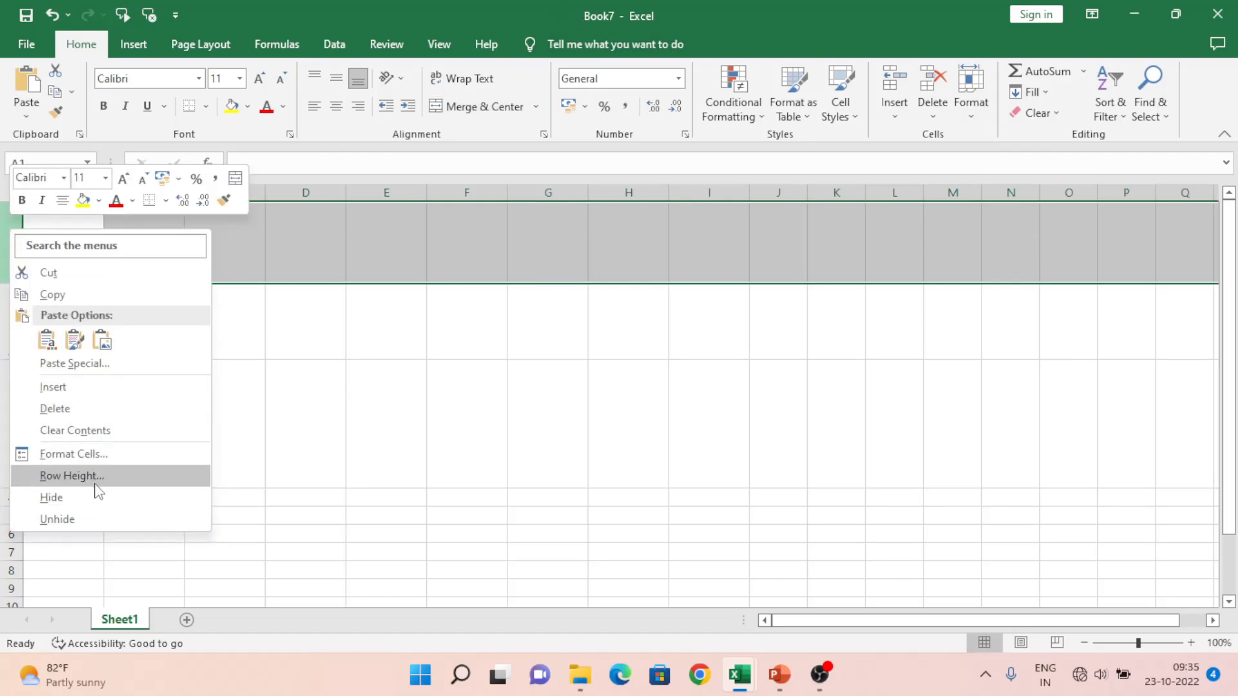
{"action": "left_click", "coordinate": [95, 485]}
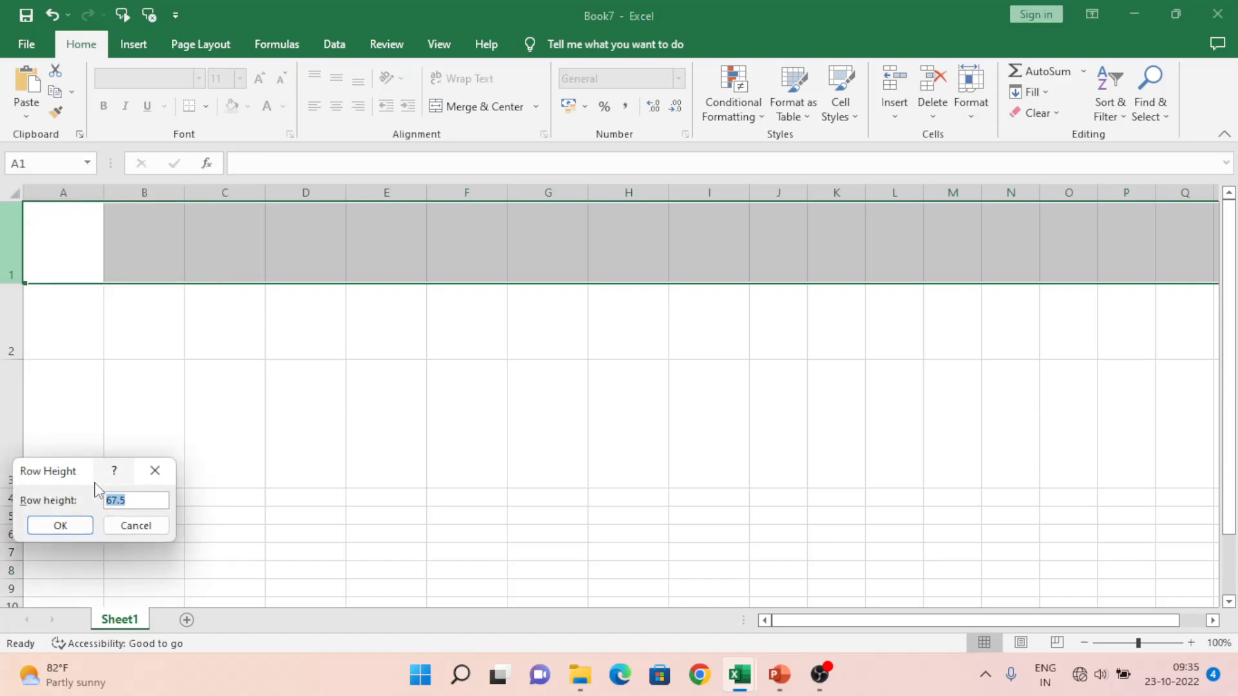
{"action": "type", "text": "13"}
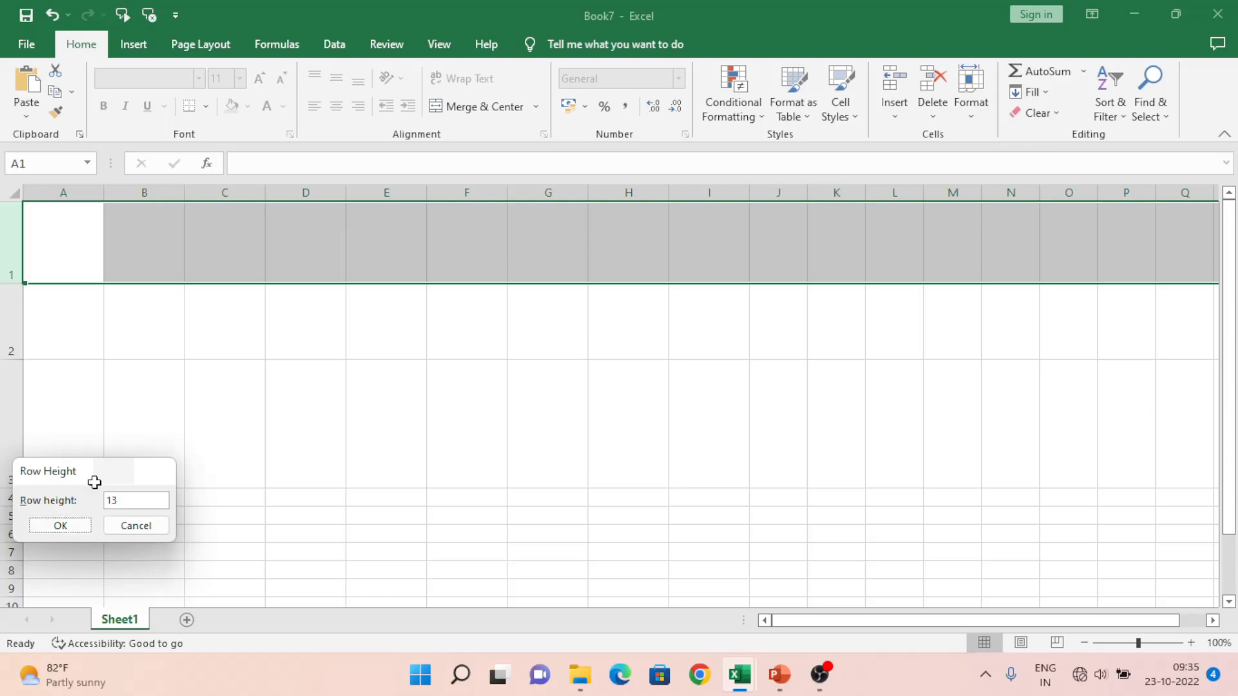
{"action": "key", "text": "Return"}
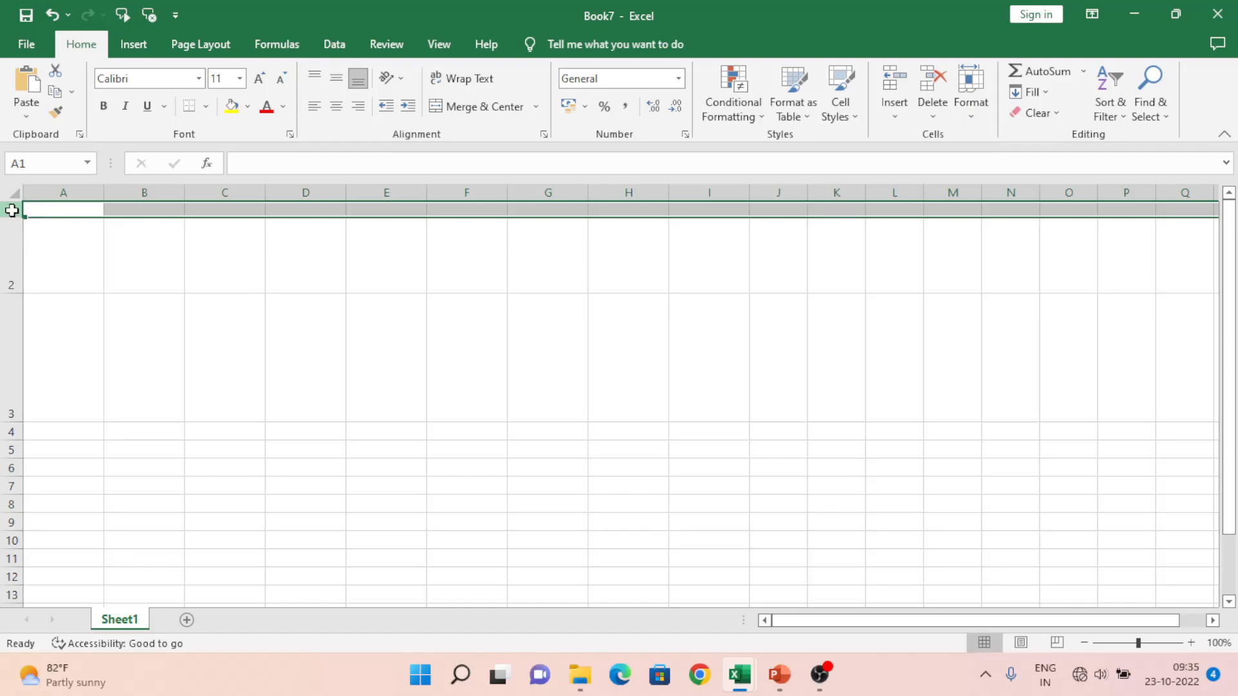
Step: Find the Row Height command through the command search and set row 1 to 16
{"action": "left_click", "coordinate": [577, 41]}
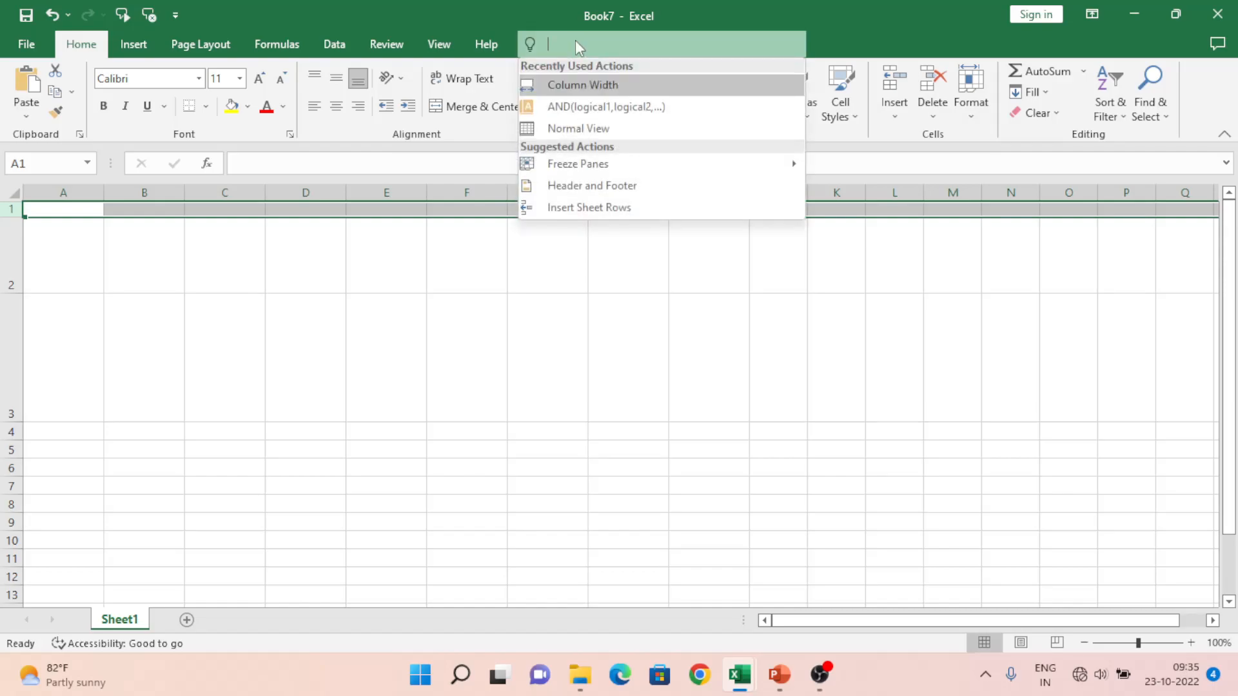
{"action": "type", "text": "row"}
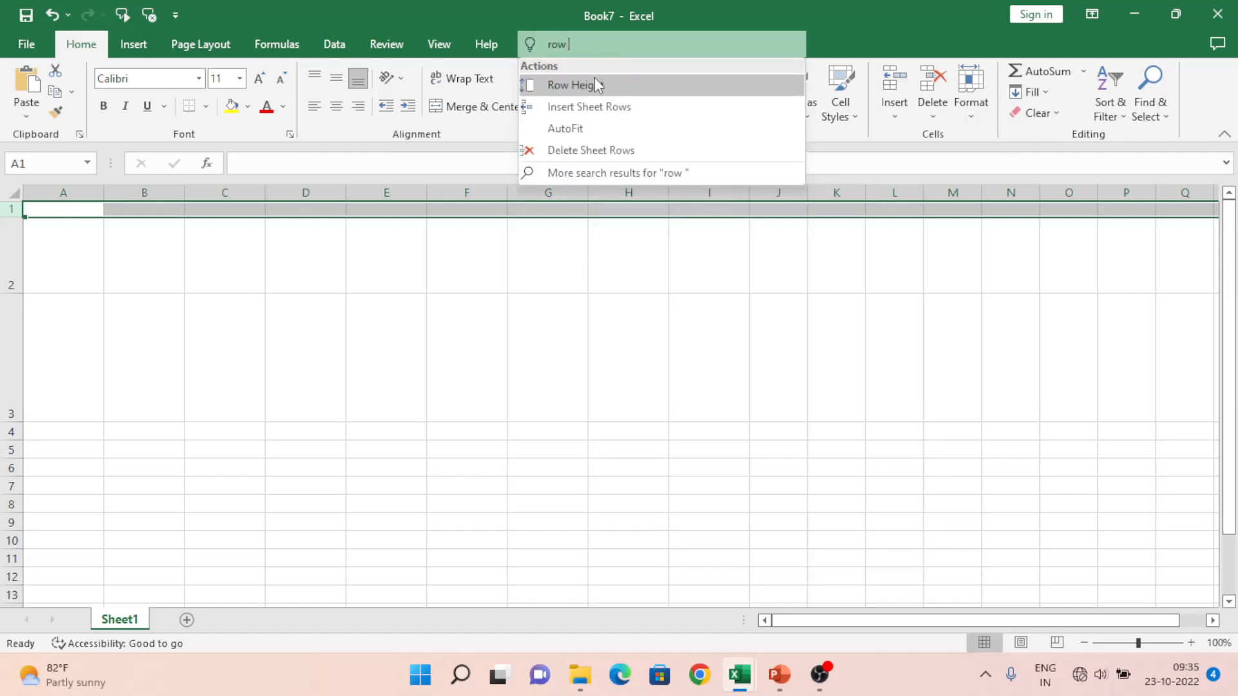
{"action": "left_click", "coordinate": [596, 86]}
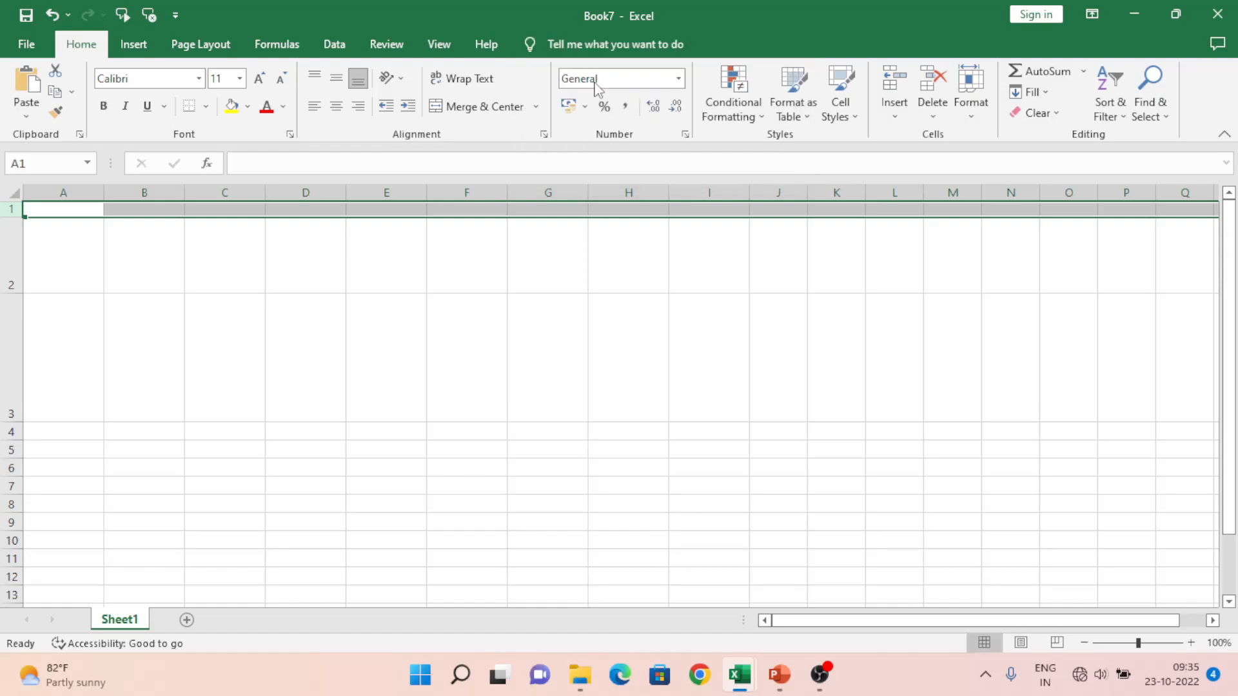
{"action": "type", "text": "16"}
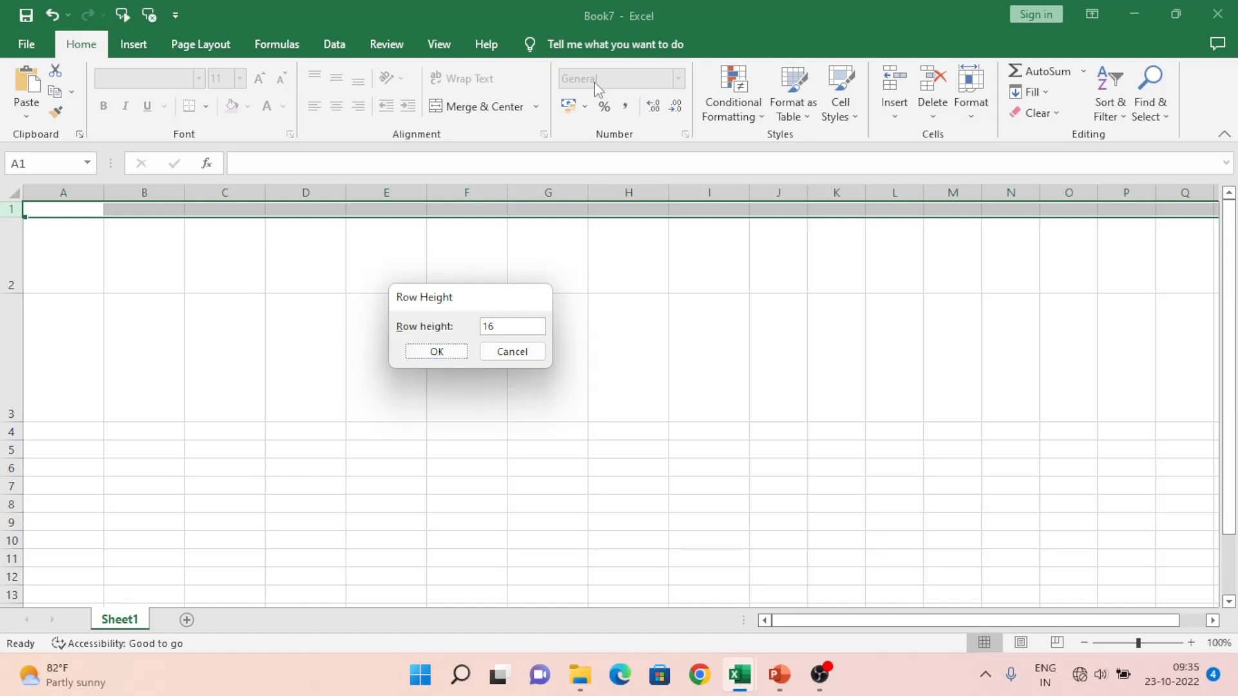
{"action": "key", "text": "Return"}
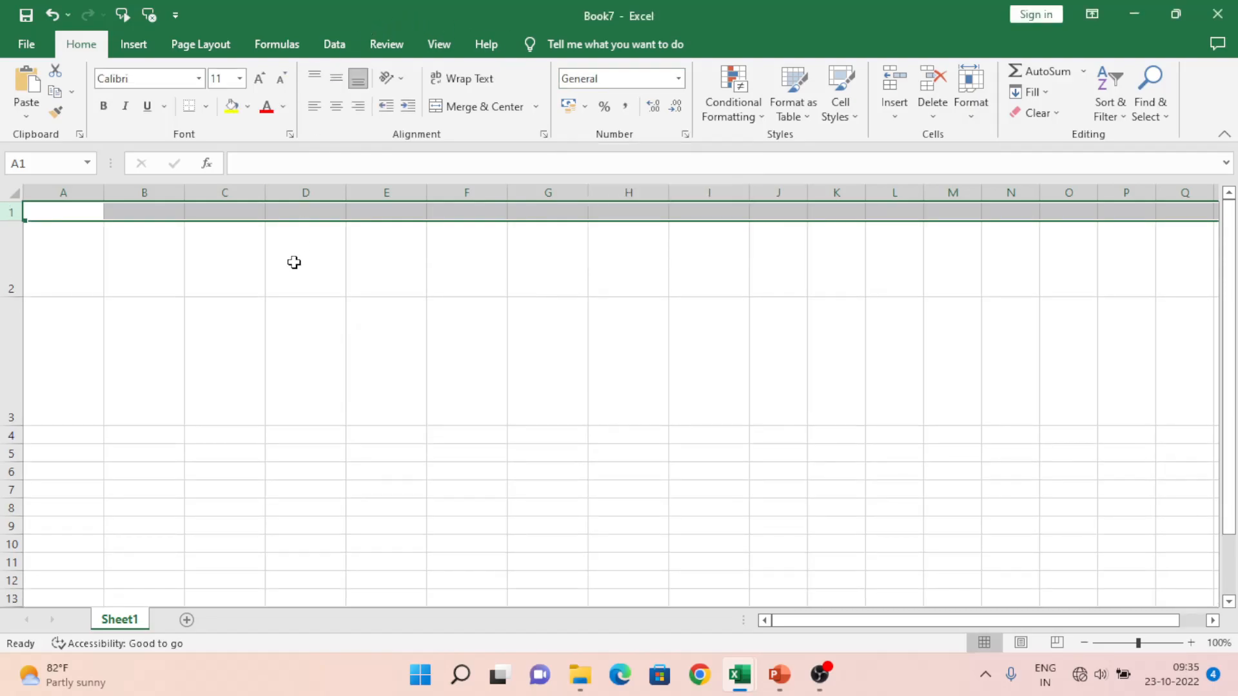
Step: Close the practice workbook Book7 without saving, and autofit column A to its contents on the Adjusting Work sheets sheet
{"action": "left_click", "coordinate": [42, 212]}
{"action": "key", "text": "ctrl+w"}
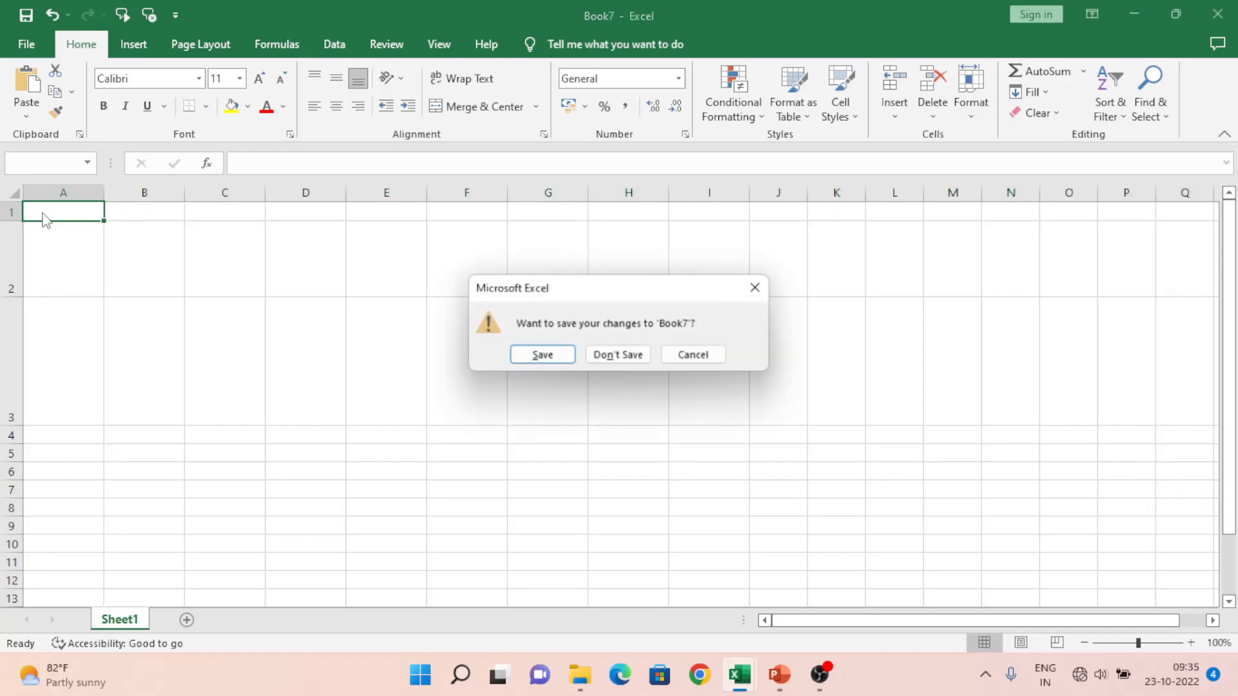
{"action": "key", "text": "Tab"}
{"action": "key", "text": "Return"}
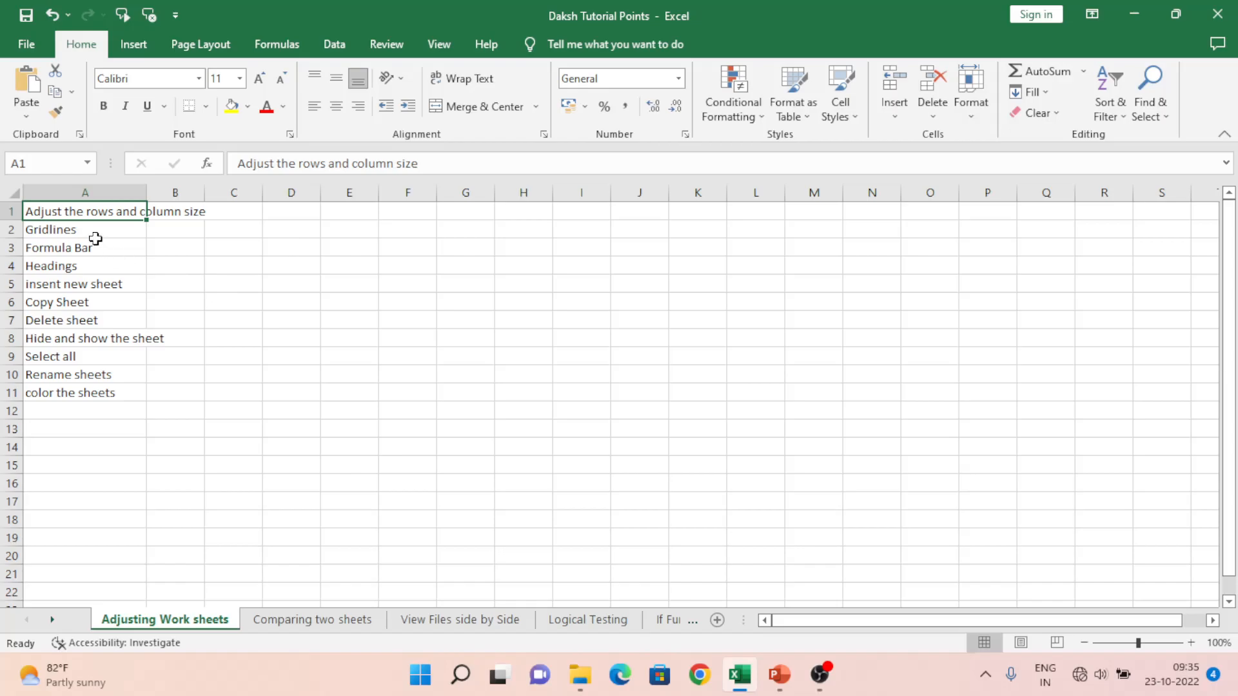
{"action": "double_click", "coordinate": [148, 192]}
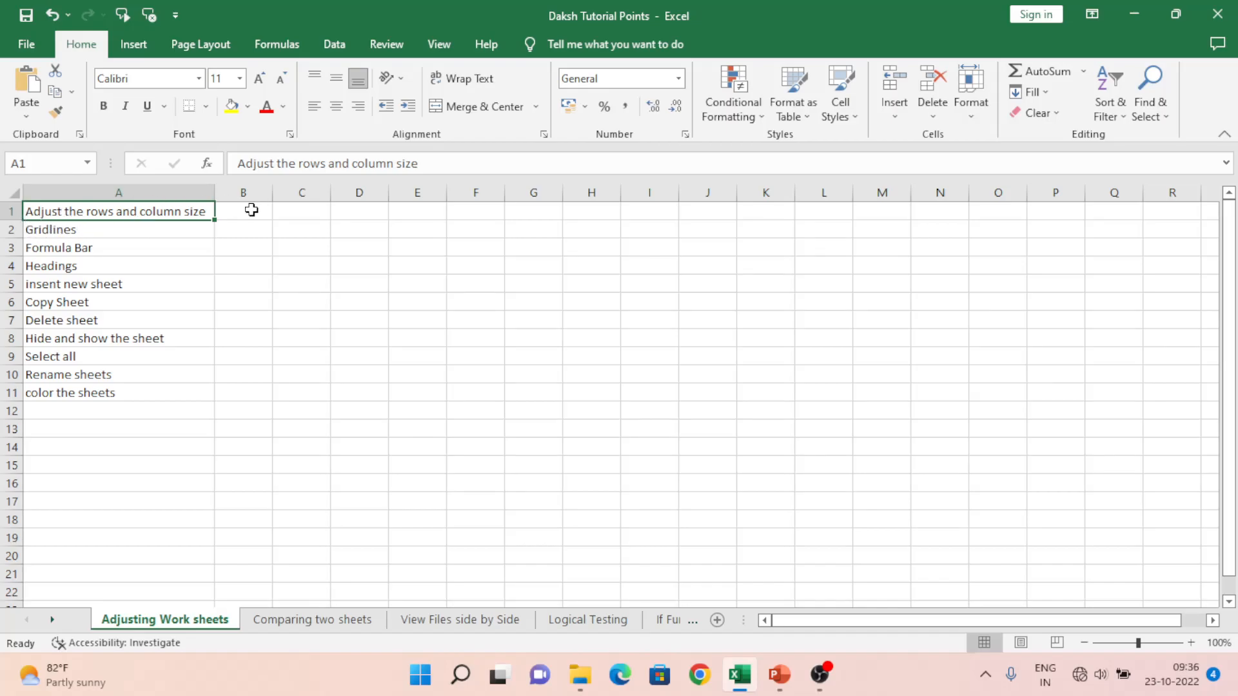
{"action": "left_click", "coordinate": [102, 230]}
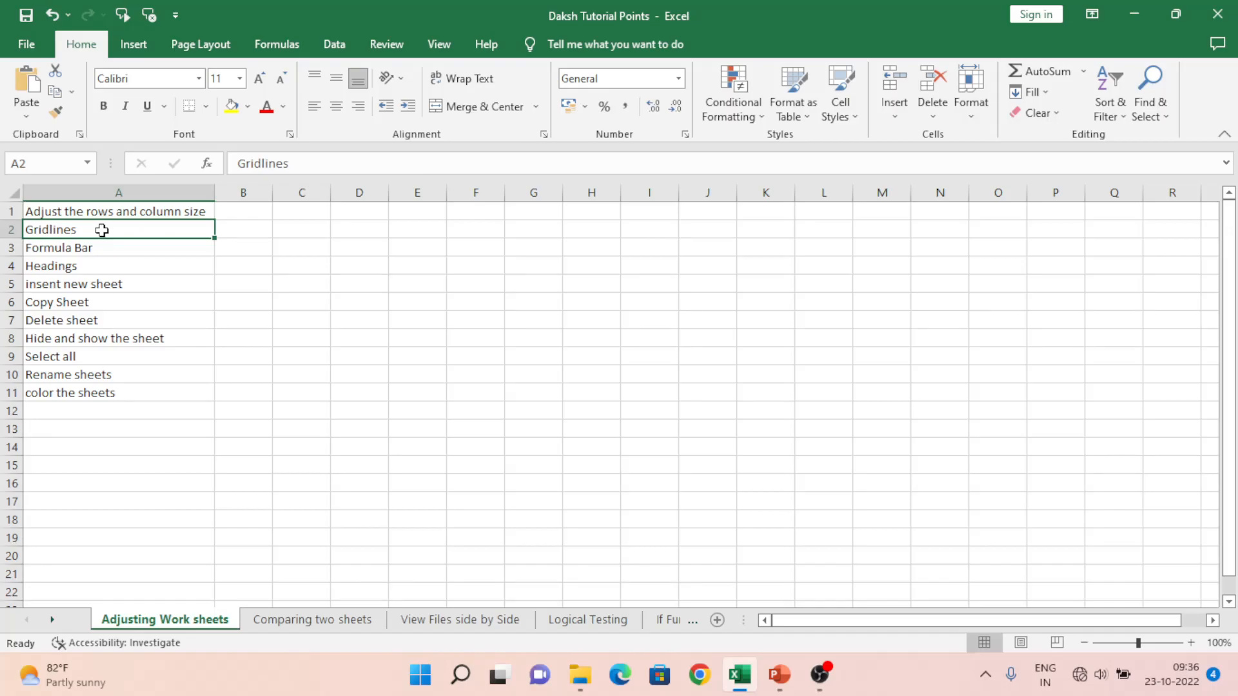
{"action": "left_click", "coordinate": [542, 244]}
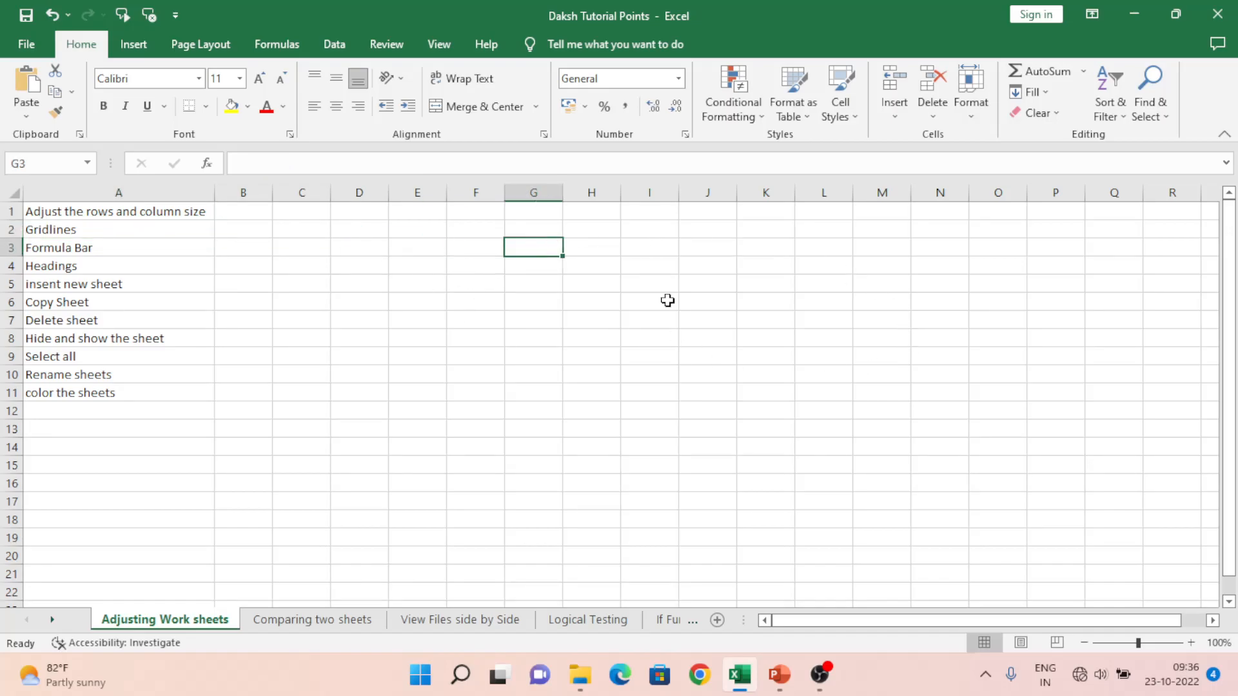
{"action": "left_click_drag", "start_coordinate": [519, 301], "coordinate": [850, 446]}
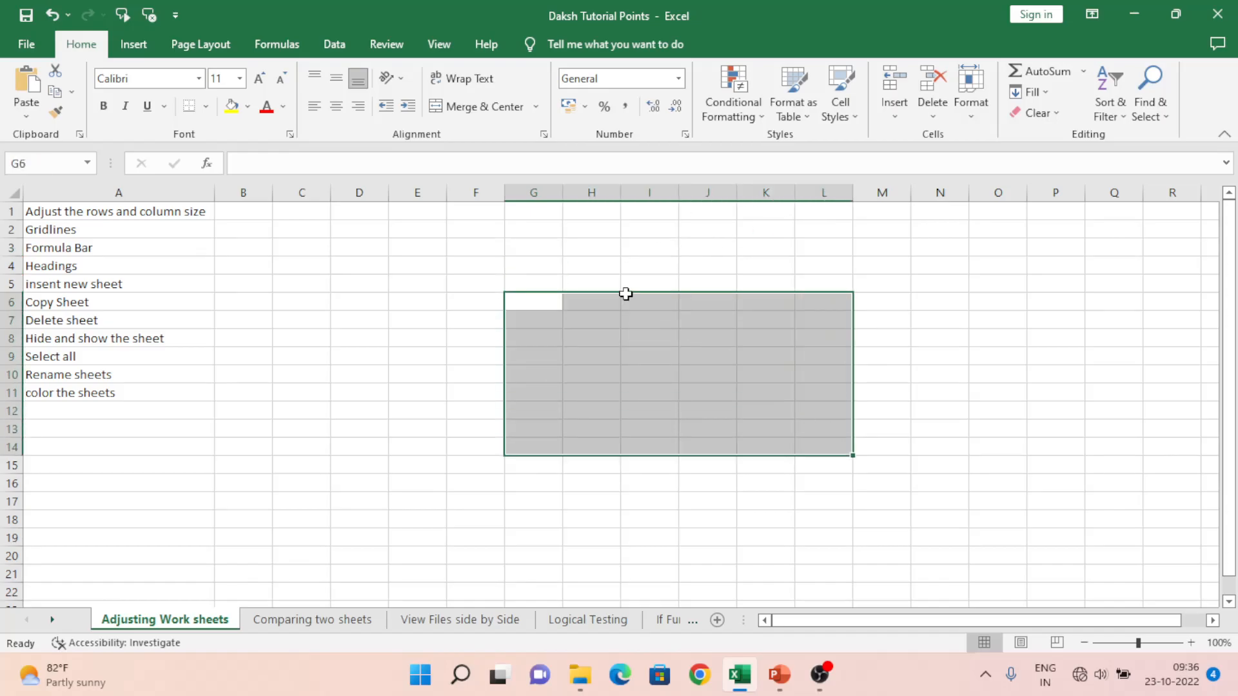
{"action": "left_click", "coordinate": [470, 261]}
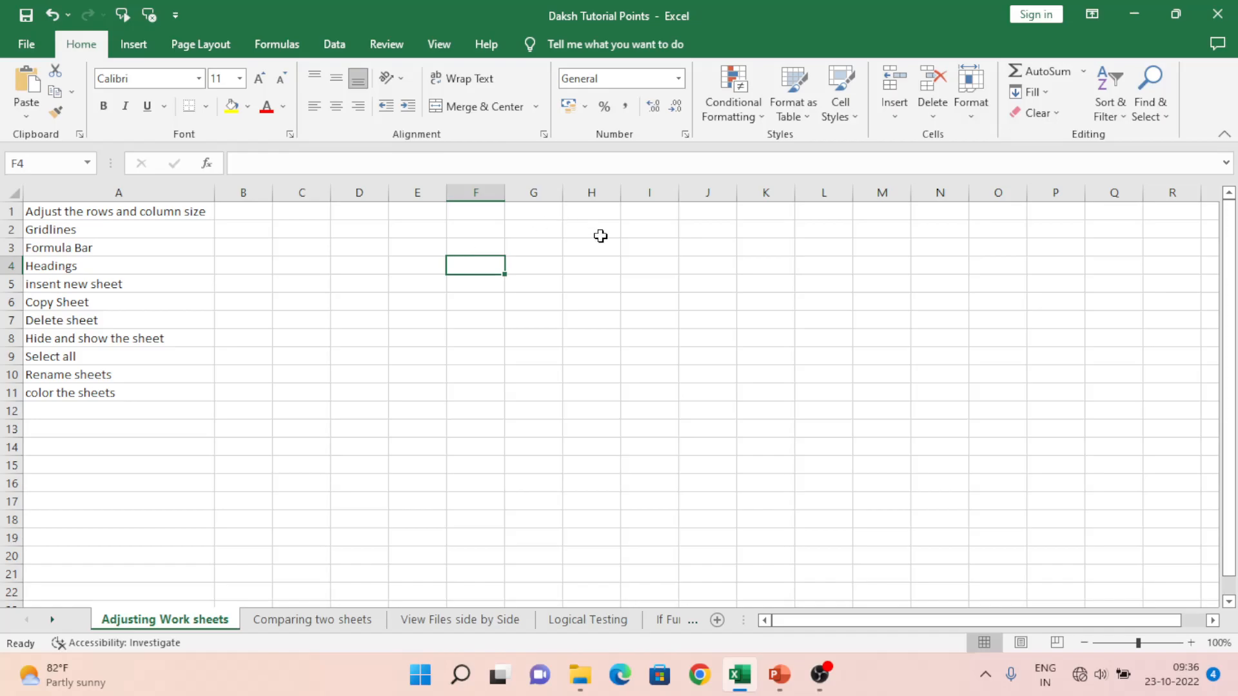
{"action": "left_click", "coordinate": [474, 226]}
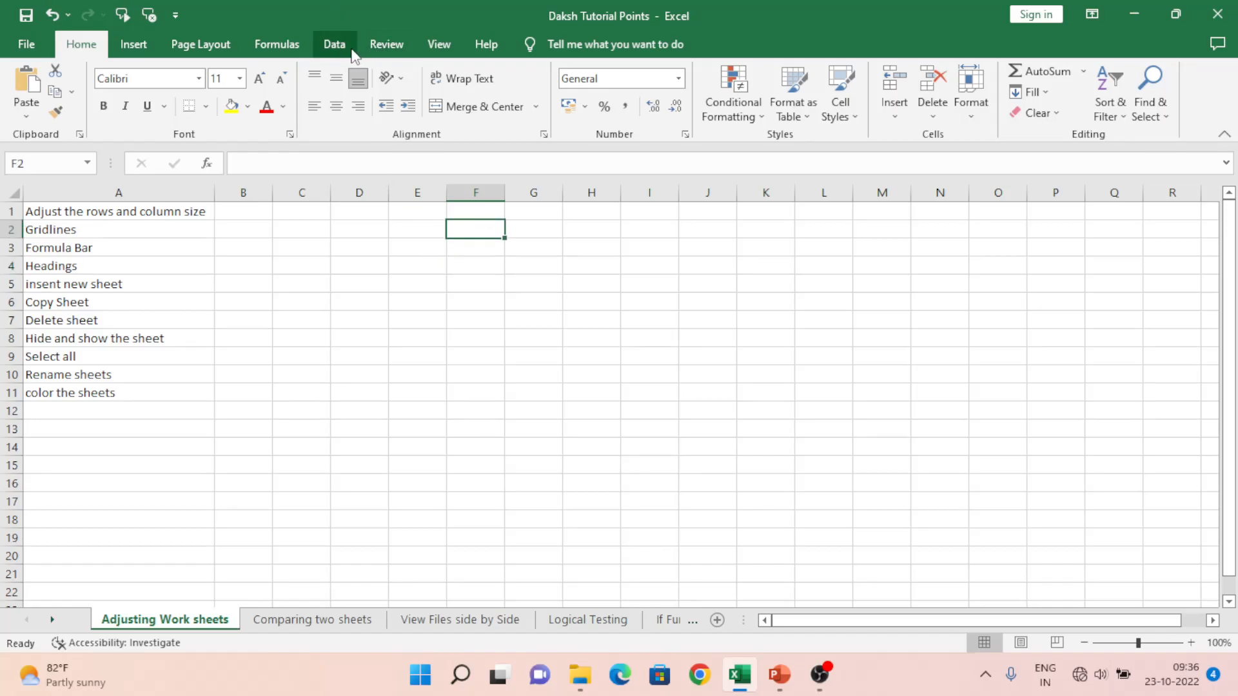
Step: Hide the gridlines on the Adjusting Work sheets sheet
{"action": "left_click", "coordinate": [447, 41]}
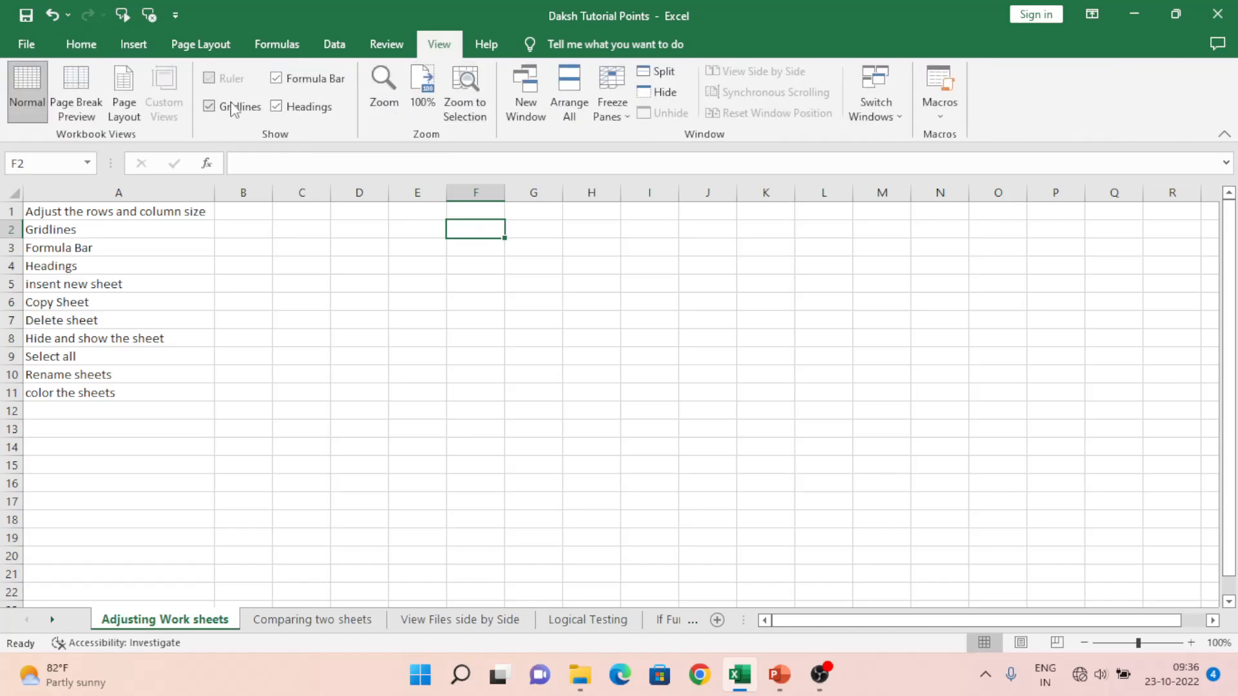
{"action": "left_click", "coordinate": [209, 107]}
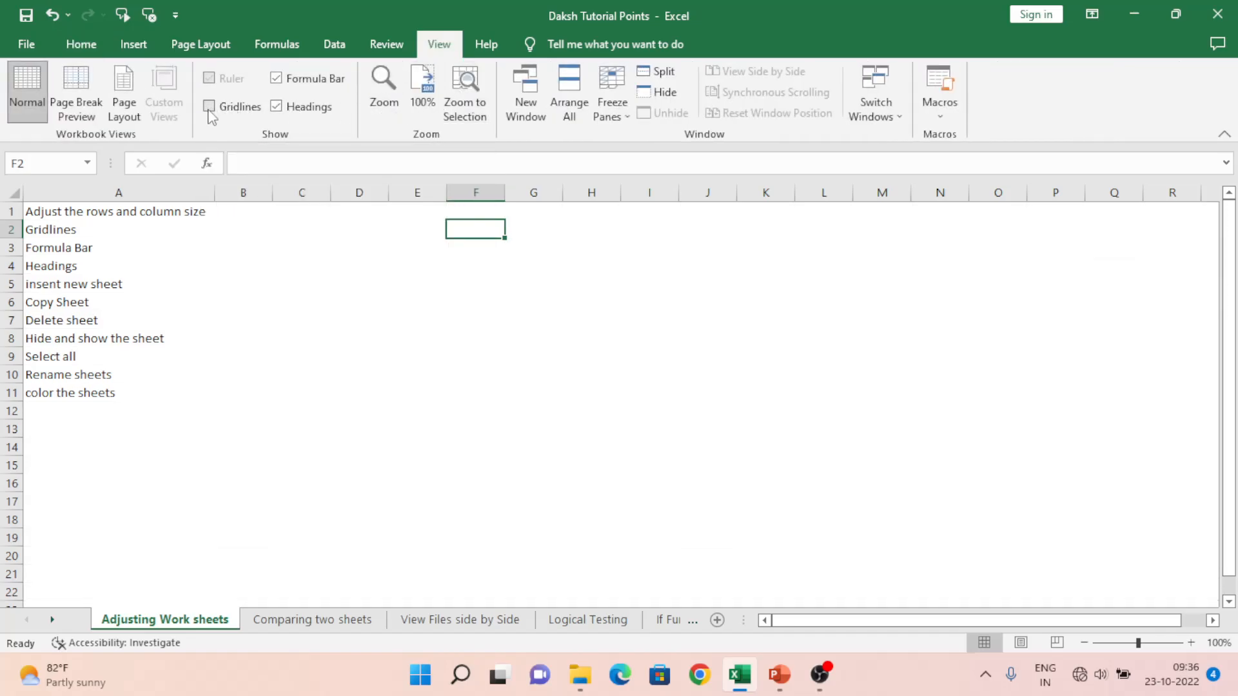
{"action": "left_click", "coordinate": [279, 271]}
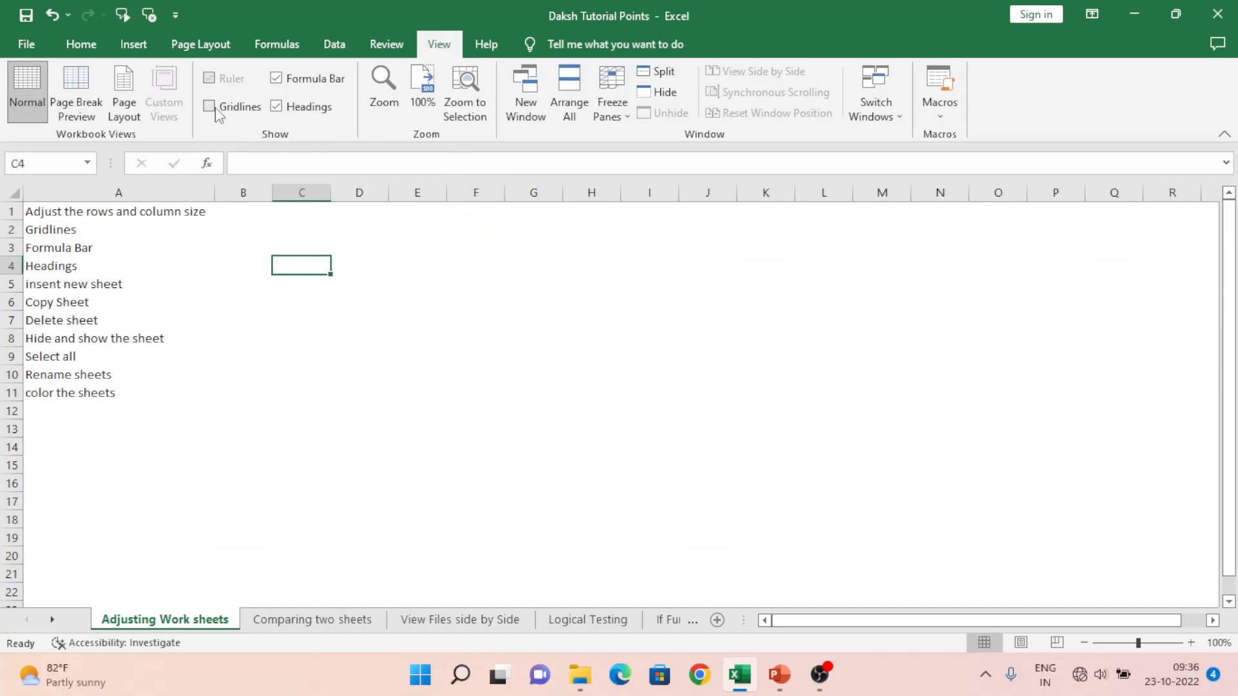
{"action": "left_click", "coordinate": [99, 214]}
{"action": "key", "text": "shift+Down"}
{"action": "key", "text": "shift+Down"}
{"action": "key", "text": "shift+Down"}
{"action": "key", "text": "shift+Down"}
{"action": "key", "text": "shift+Down"}
{"action": "key", "text": "shift+Down"}
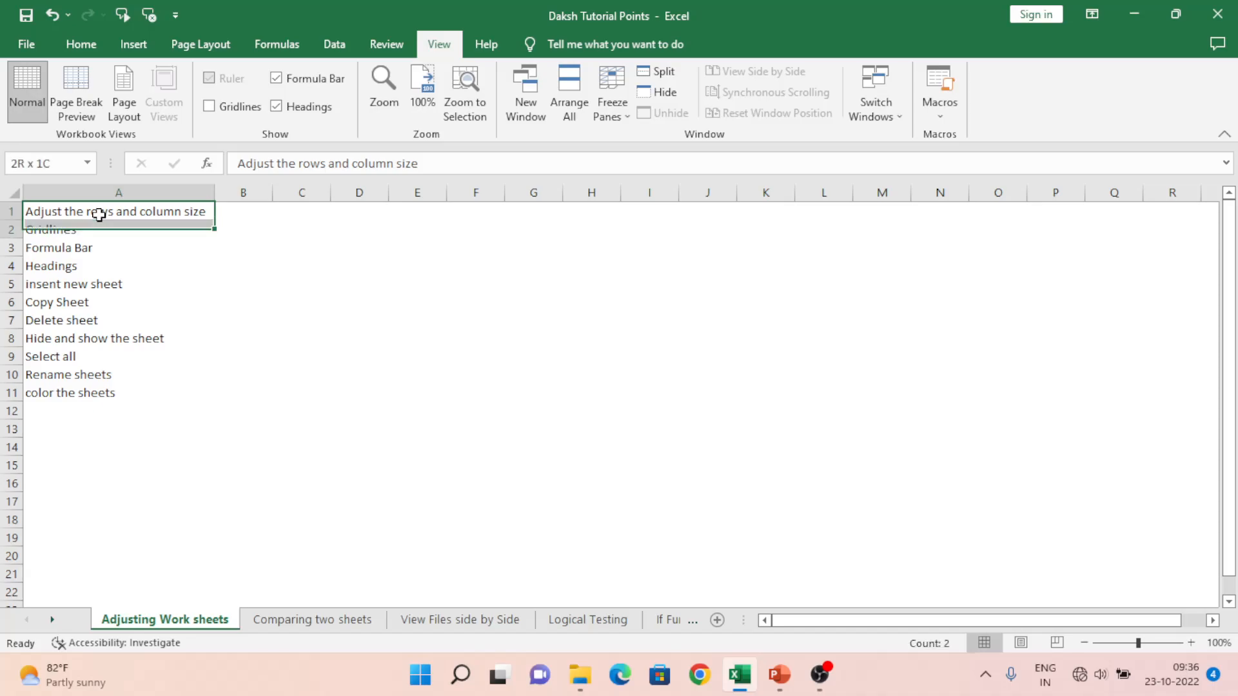
{"action": "key", "text": "shift+Down"}
{"action": "key", "text": "shift+Down"}
{"action": "key", "text": "shift+Down"}
{"action": "key", "text": "shift+Down"}
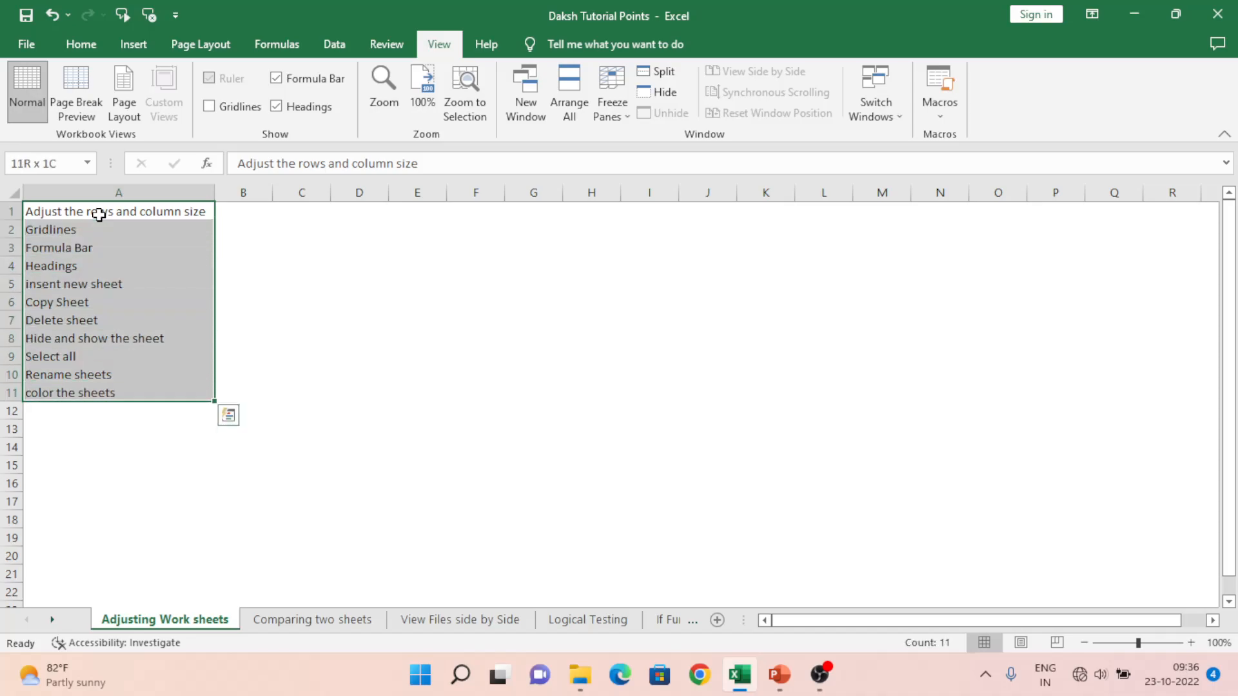
Step: Apply All Borders to the cell range E1:G14
{"action": "left_click", "coordinate": [399, 205]}
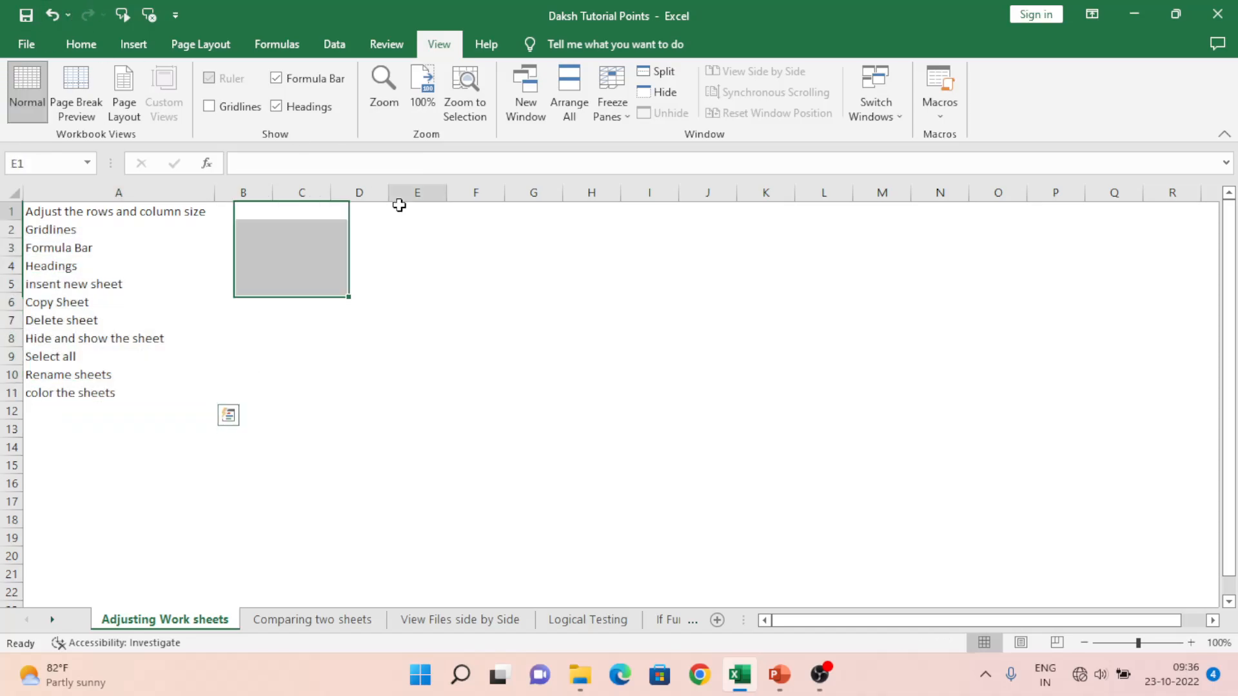
{"action": "key", "text": "shift+Right"}
{"action": "key", "text": "shift+Right"}
{"action": "key", "text": "shift+Down"}
{"action": "key", "text": "shift+Down"}
{"action": "key", "text": "shift+Down"}
{"action": "key", "text": "shift+Down"}
{"action": "key", "text": "shift+Down"}
{"action": "key", "text": "shift+Down"}
{"action": "key", "text": "shift+Down"}
{"action": "key", "text": "shift+Down"}
{"action": "key", "text": "shift+Down"}
{"action": "key", "text": "shift+Down"}
{"action": "key", "text": "shift+Down"}
{"action": "key", "text": "shift+Down"}
{"action": "key", "text": "shift+Down"}
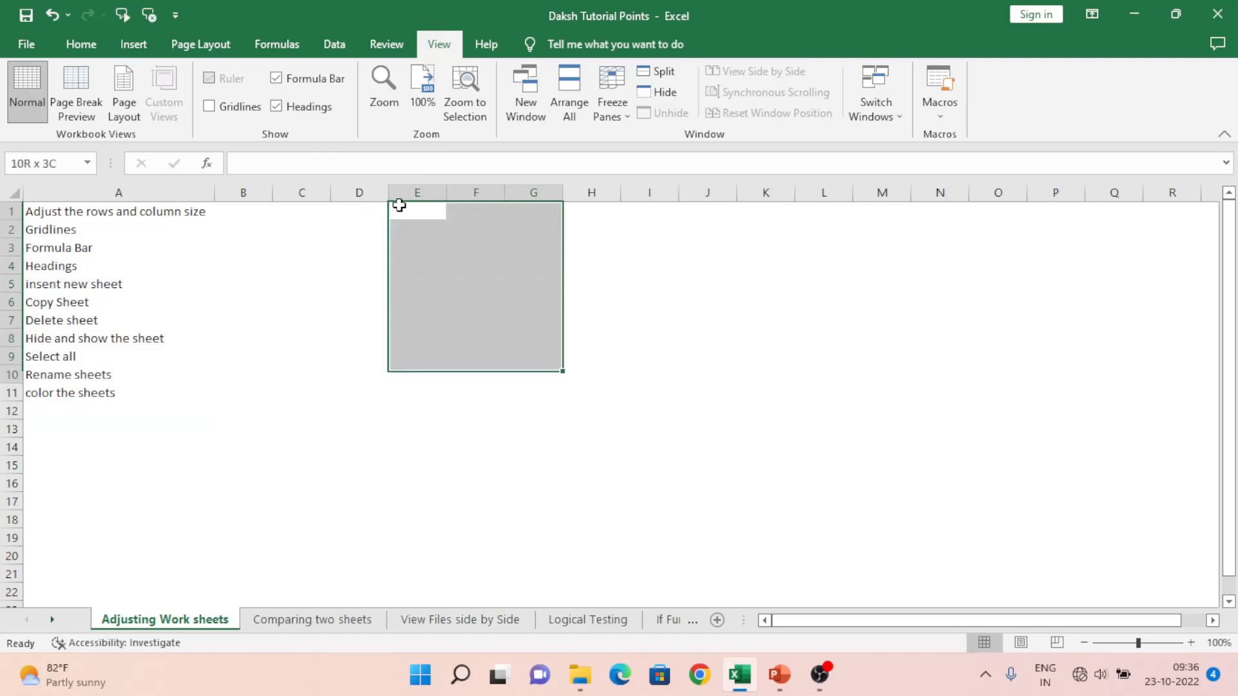
{"action": "left_click", "coordinate": [81, 44]}
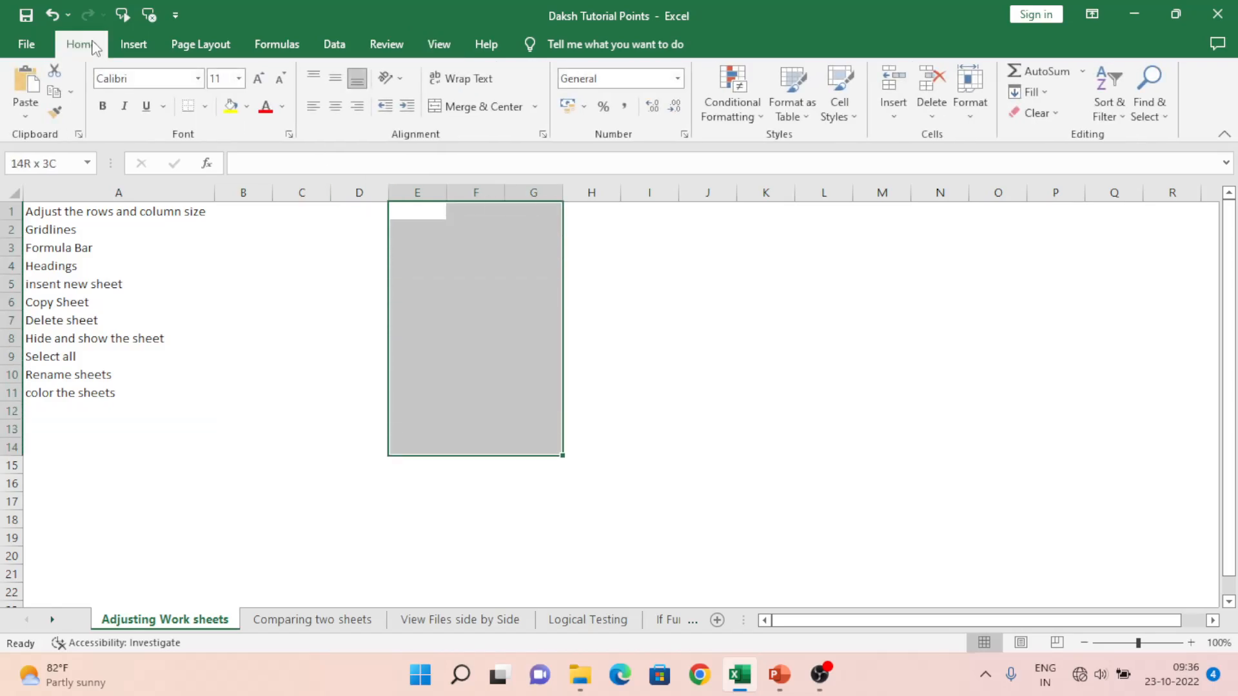
{"action": "left_click", "coordinate": [206, 107]}
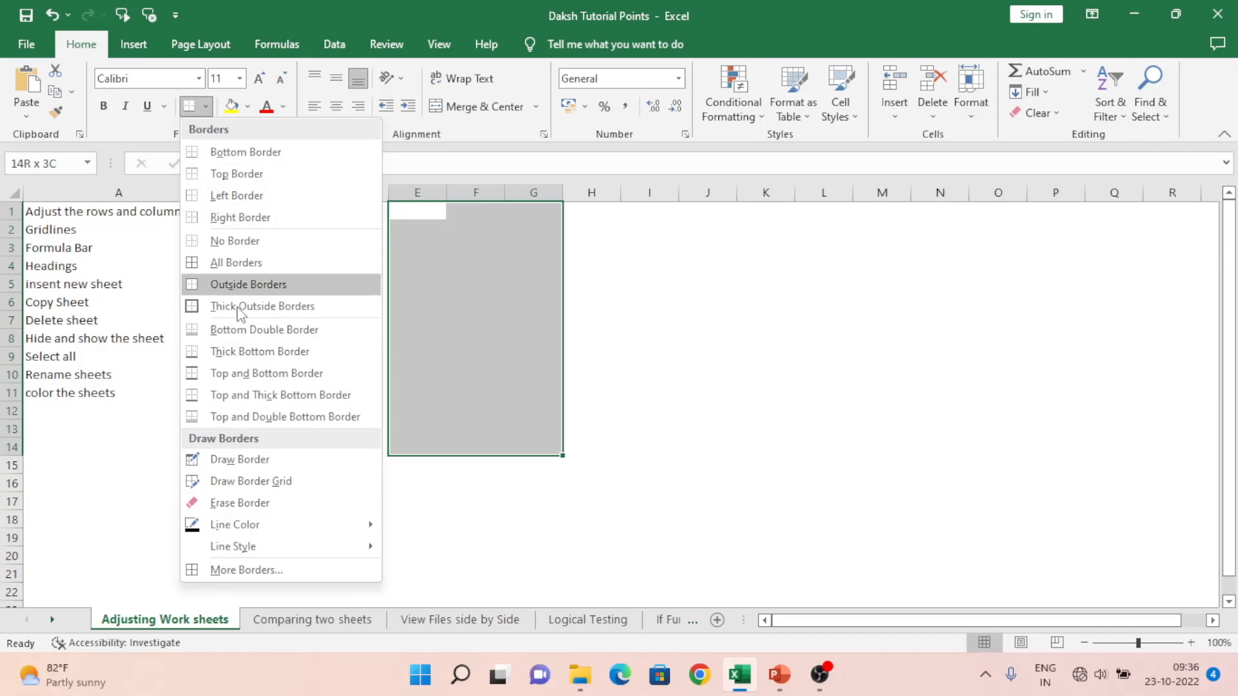
{"action": "left_click", "coordinate": [219, 263]}
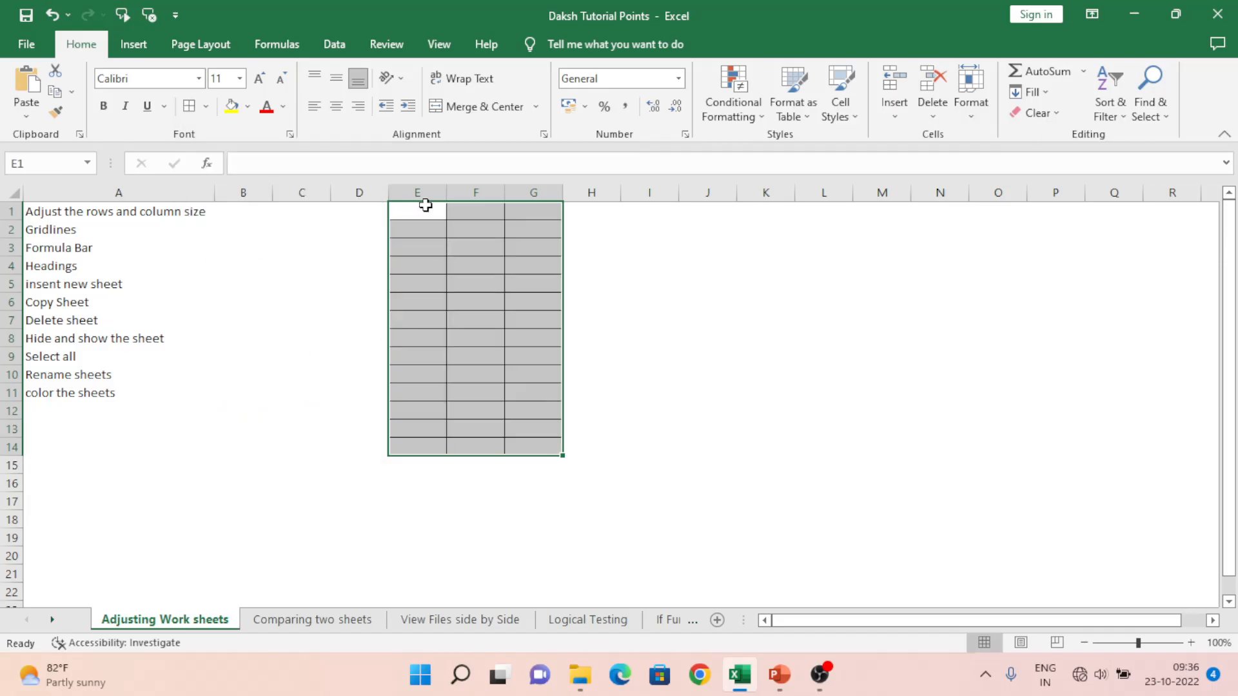
{"action": "left_click", "coordinate": [293, 253]}
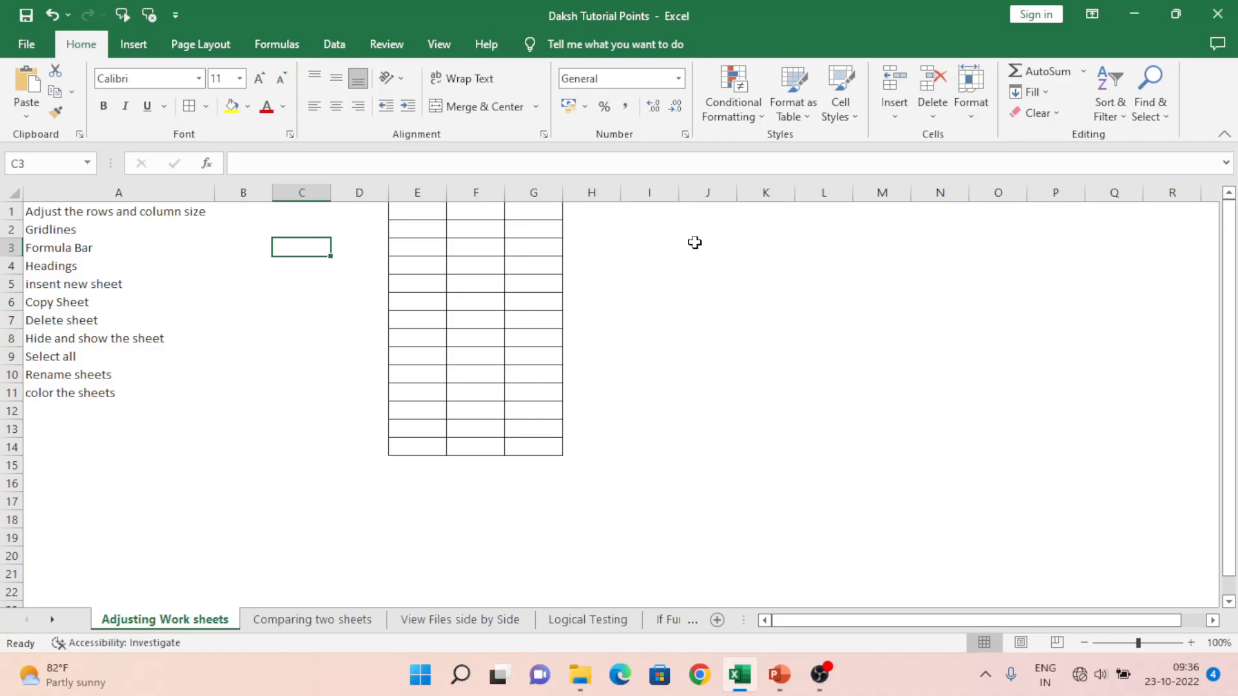
{"action": "left_click", "coordinate": [649, 216]}
{"action": "left_click", "coordinate": [783, 352]}
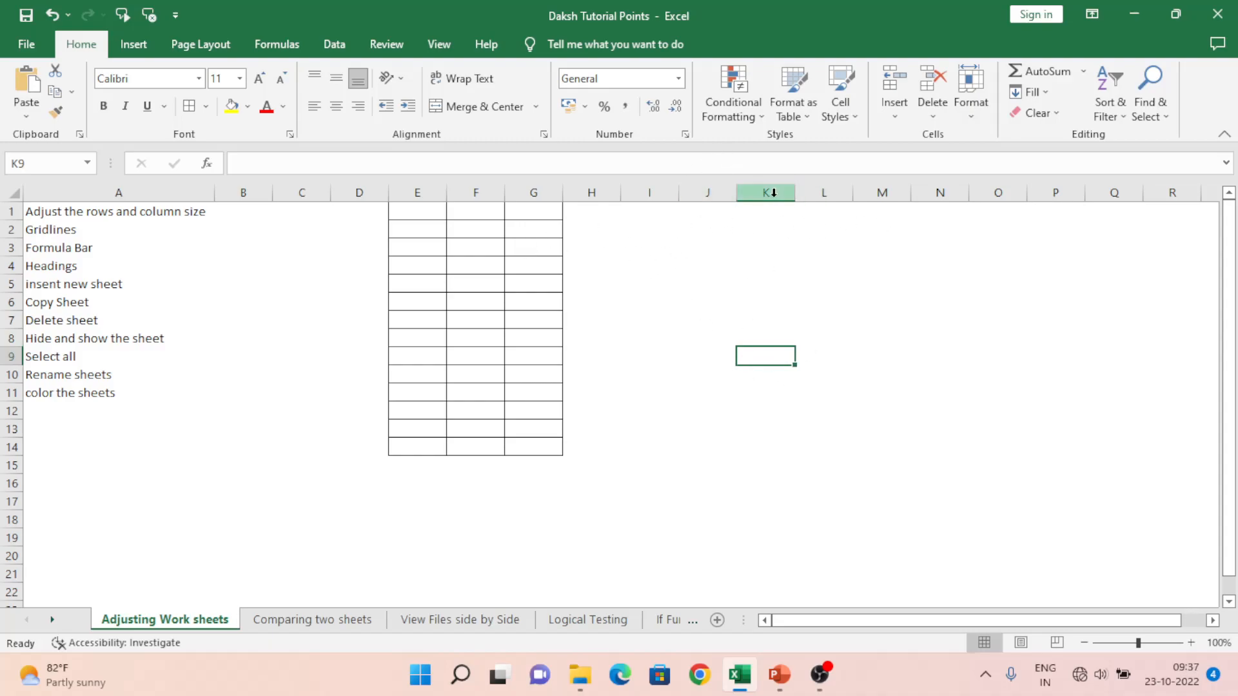
{"action": "left_click", "coordinate": [410, 214]}
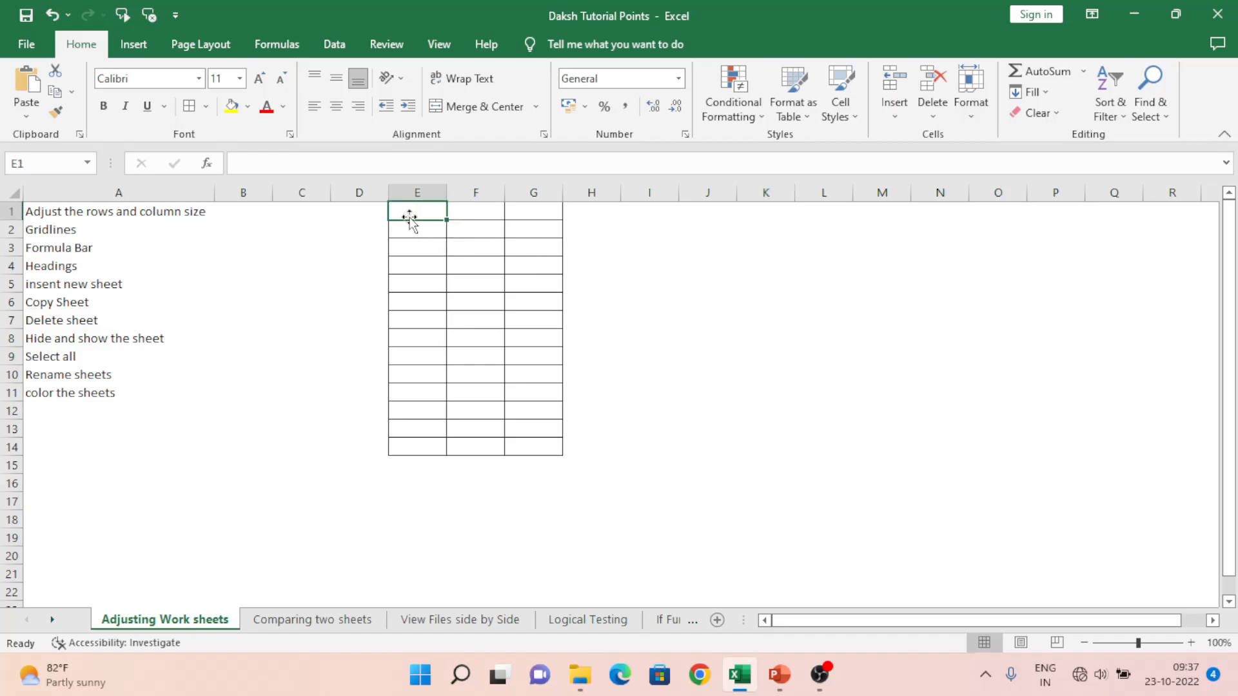
Step: Show the worksheet gridlines again, comparing them with the bordered cells, and hide them once more
{"action": "left_click", "coordinate": [334, 43]}
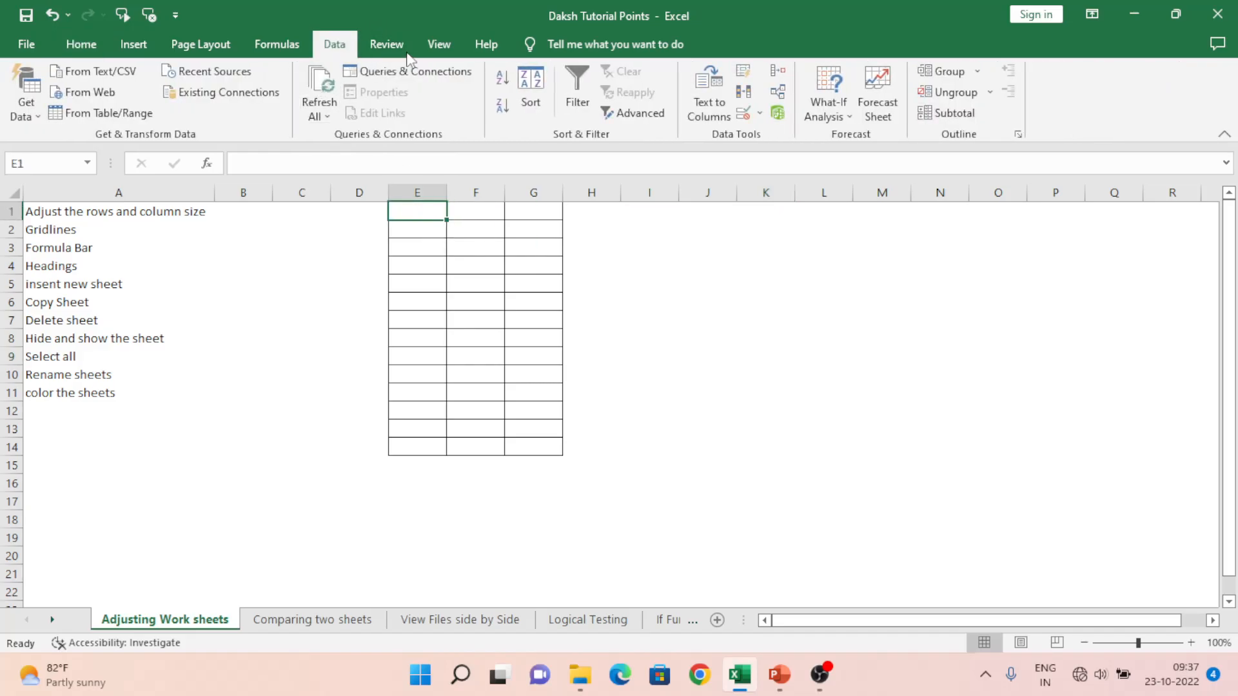
{"action": "left_click", "coordinate": [437, 44]}
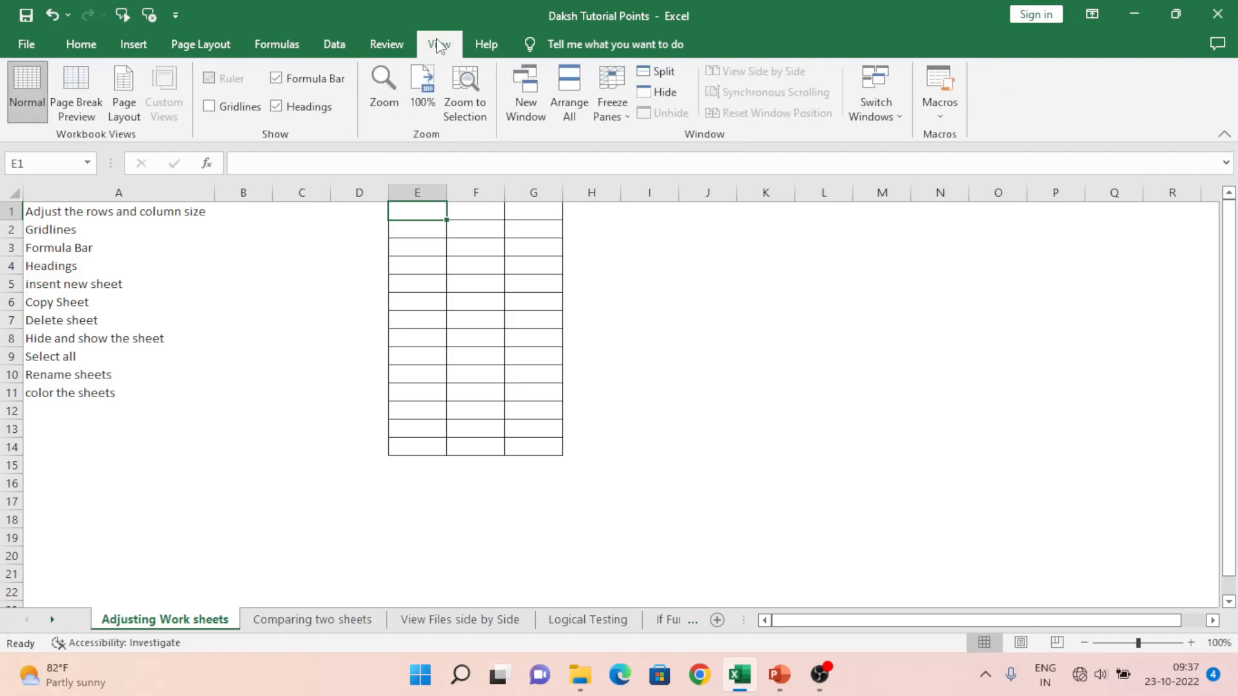
{"action": "left_click", "coordinate": [209, 107]}
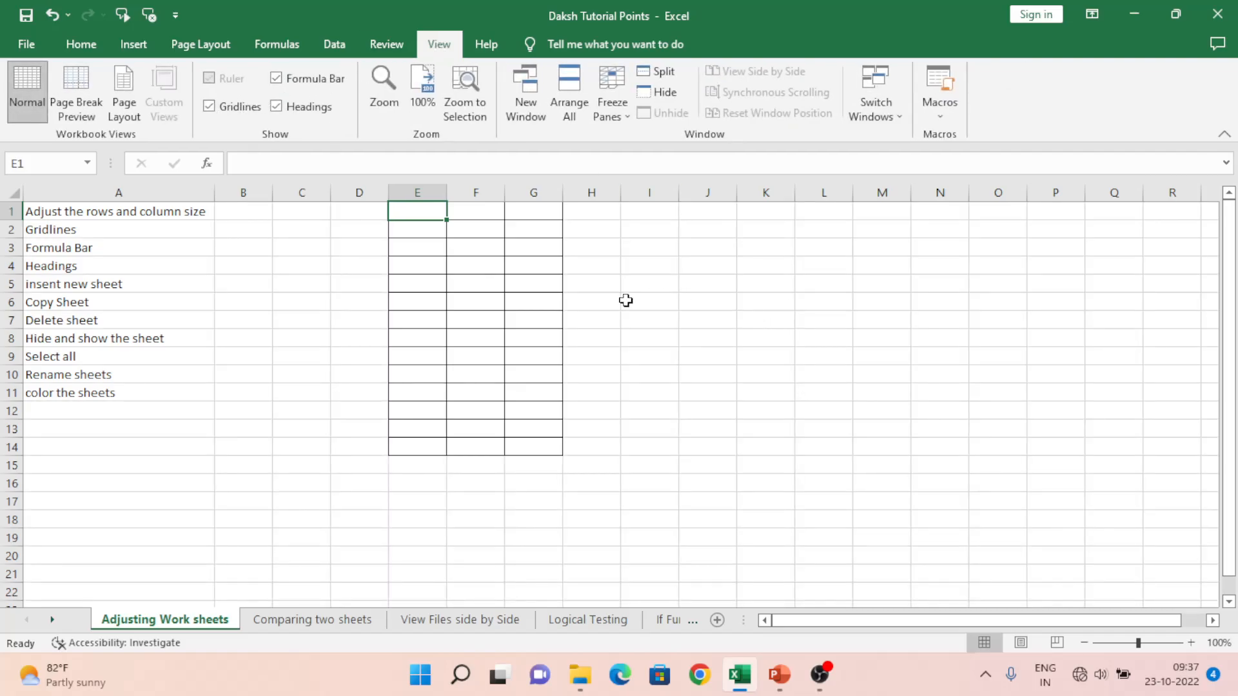
{"action": "left_click", "coordinate": [210, 107]}
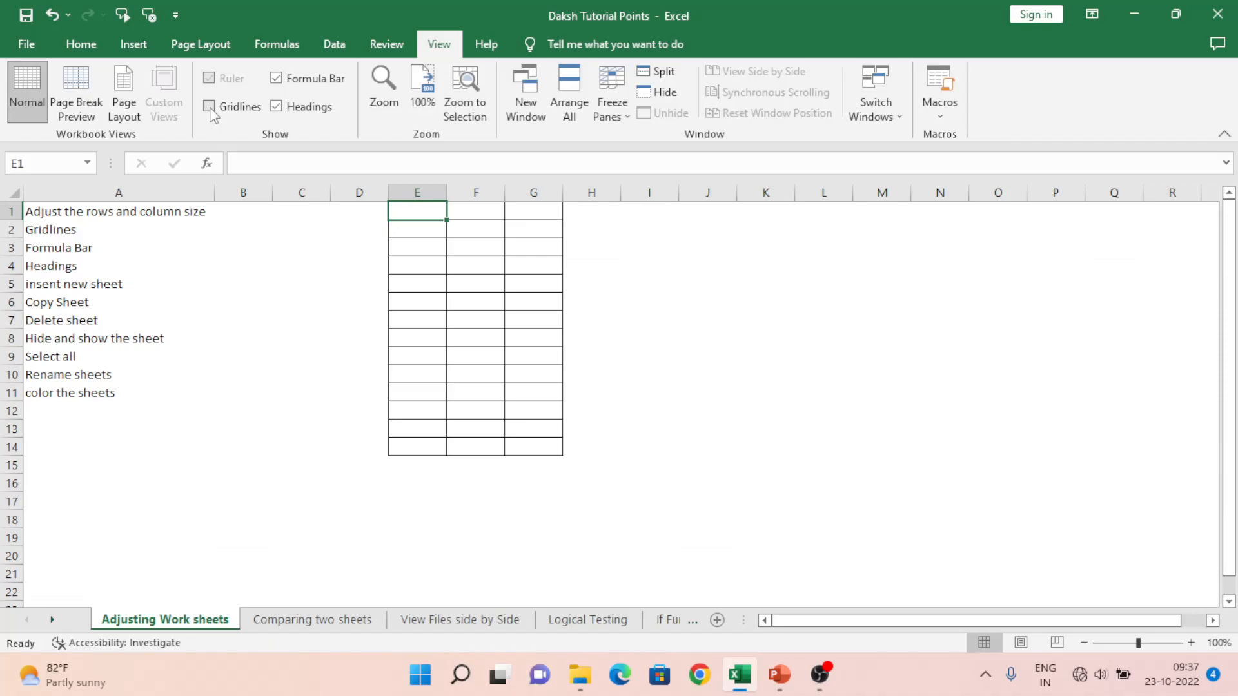
Step: Examine how the formula bar shows the content of cell A3 and of the empty cell E4
{"action": "left_click", "coordinate": [54, 264]}
{"action": "left_click", "coordinate": [44, 246]}
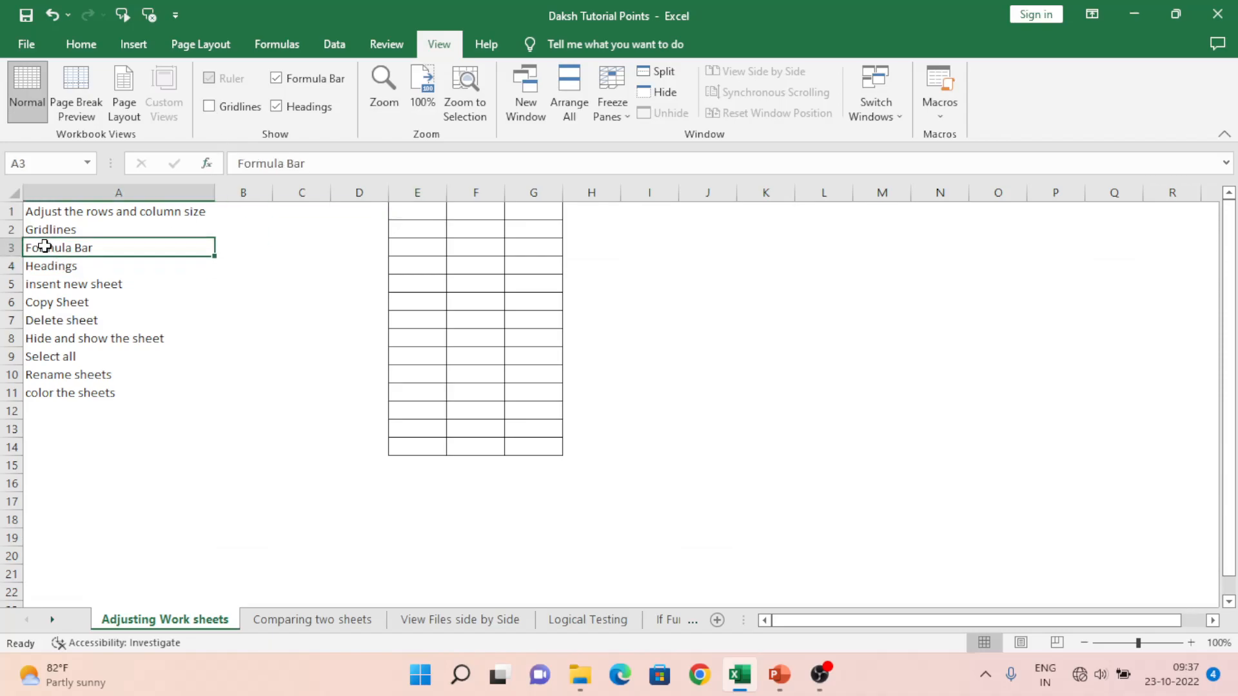
{"action": "left_click", "coordinate": [81, 43]}
{"action": "left_click", "coordinate": [310, 163]}
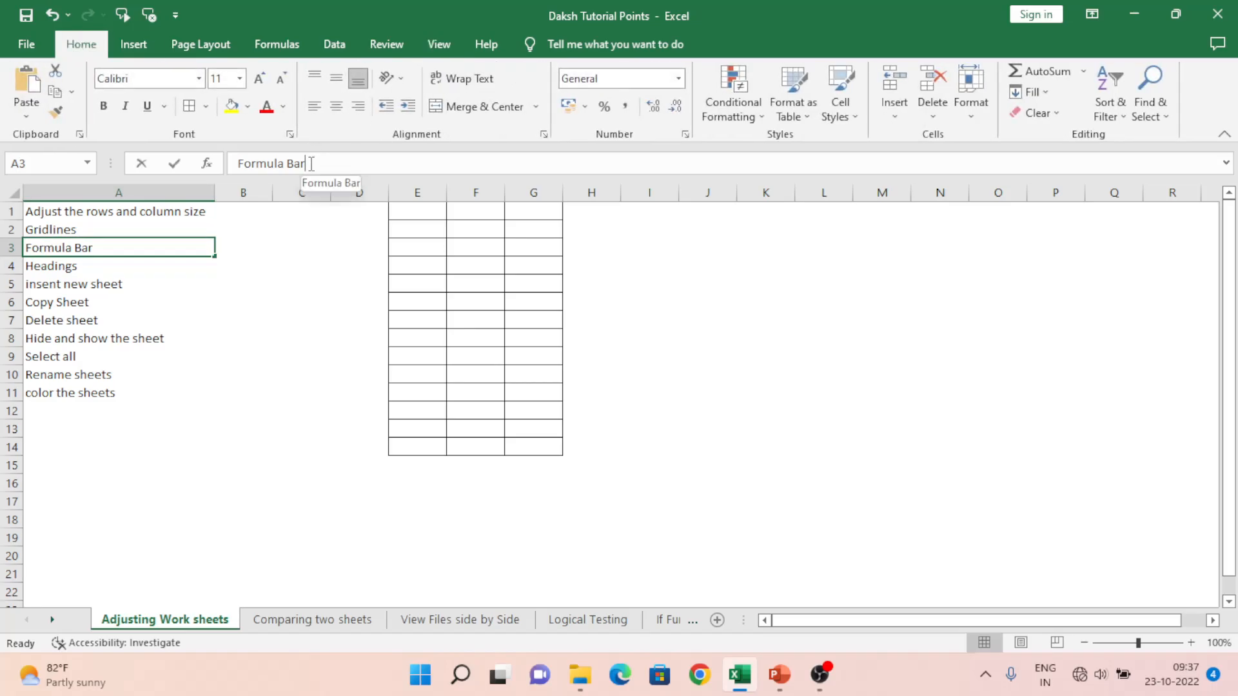
{"action": "left_click", "coordinate": [428, 267]}
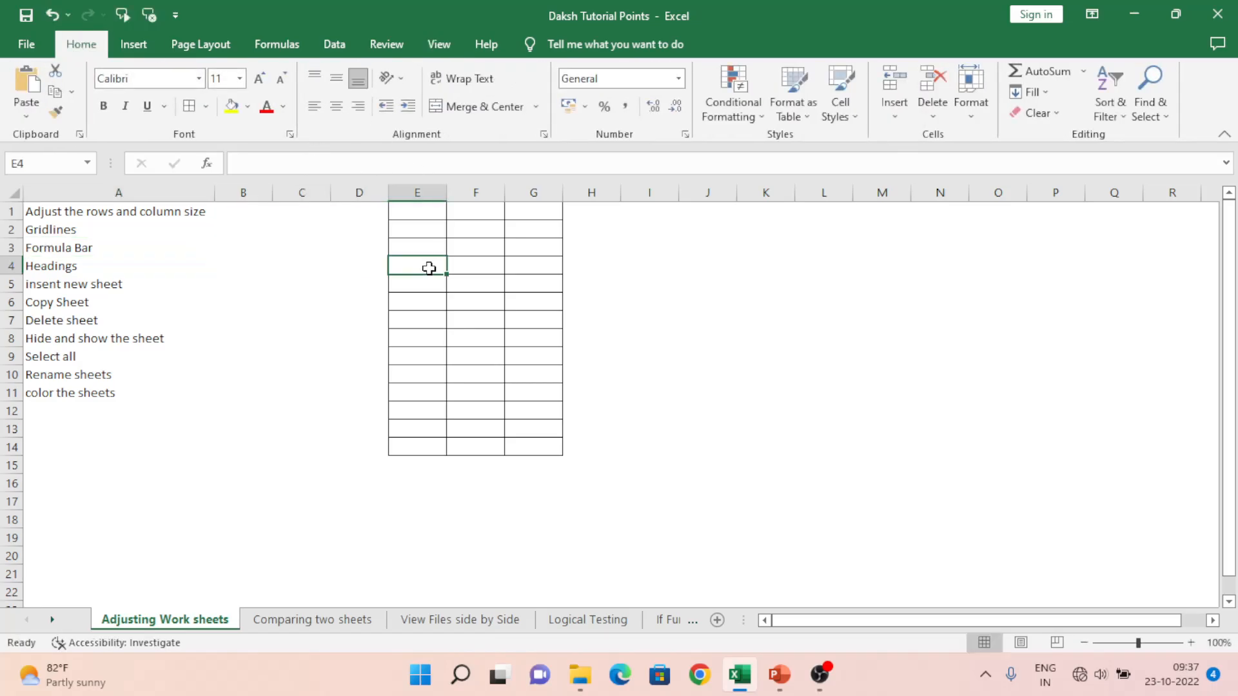
{"action": "left_click", "coordinate": [281, 161]}
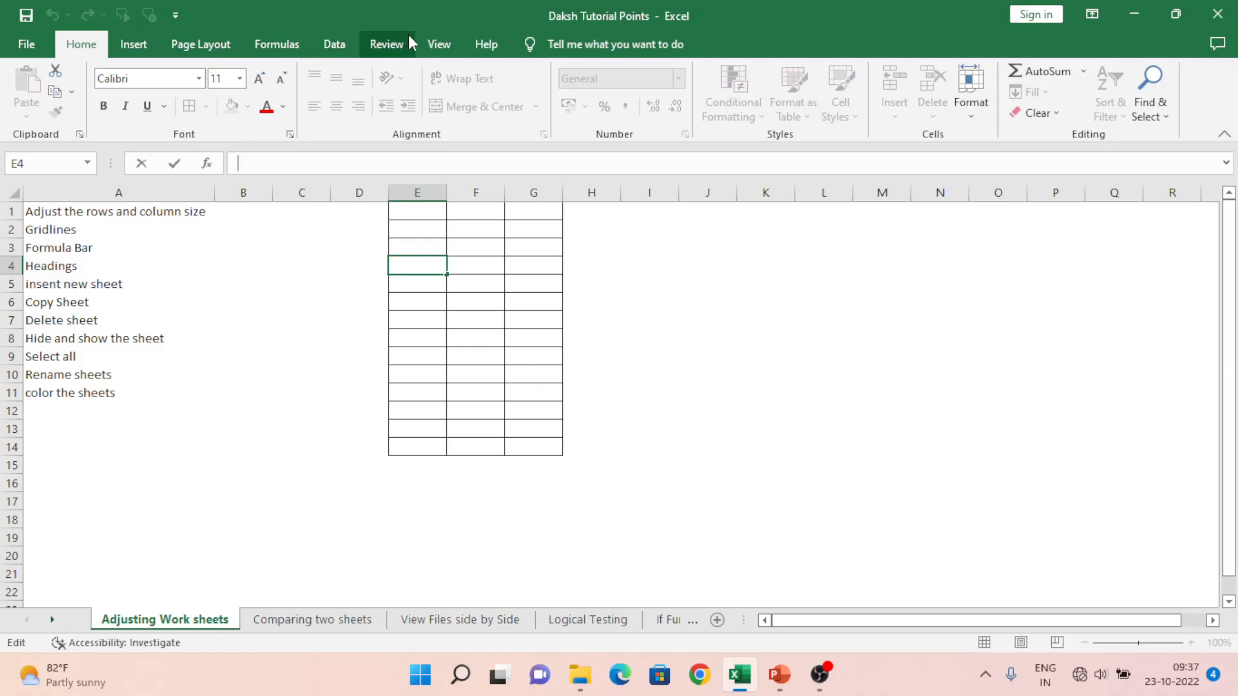
Step: Leave cell editing and demonstrate hiding the formula bar and showing it again, twice
{"action": "left_click", "coordinate": [435, 45]}
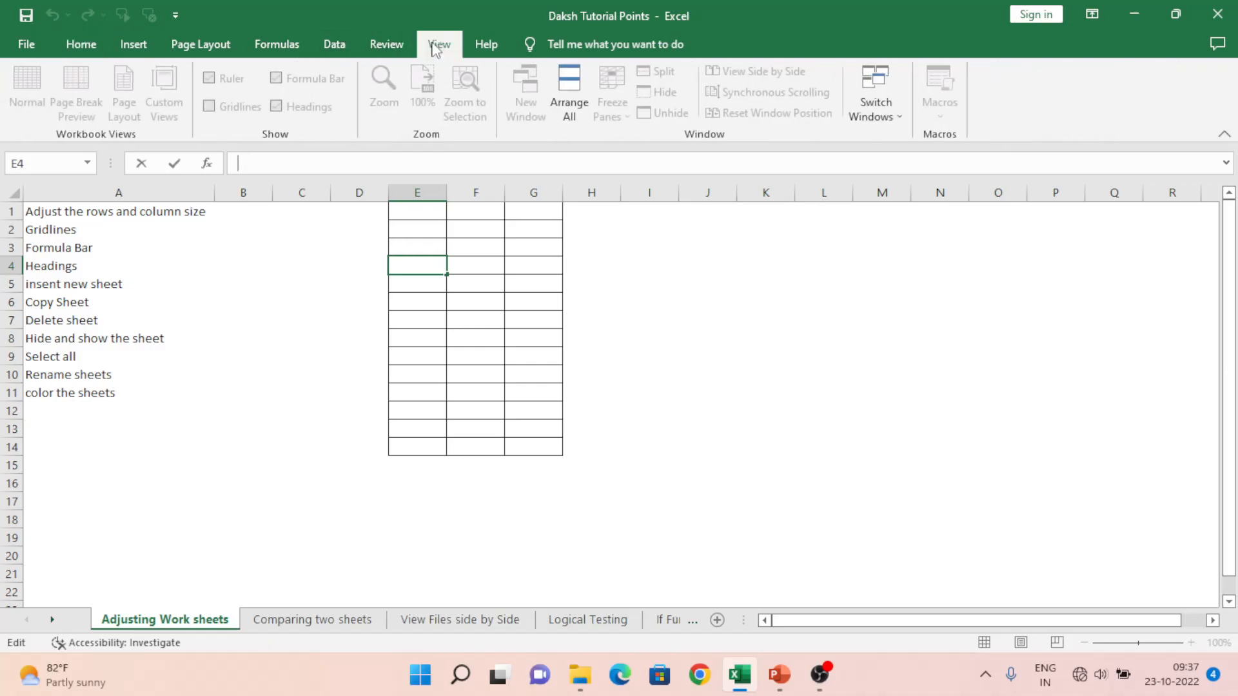
{"action": "left_click", "coordinate": [282, 263]}
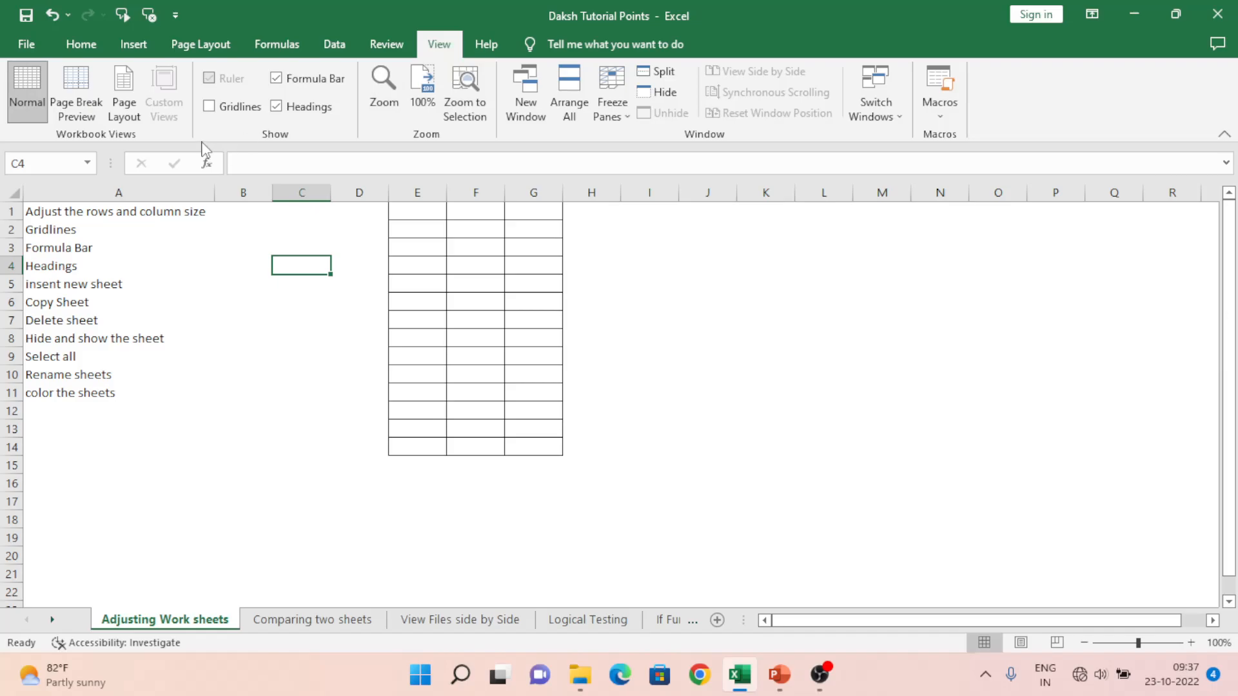
{"action": "left_click", "coordinate": [278, 84]}
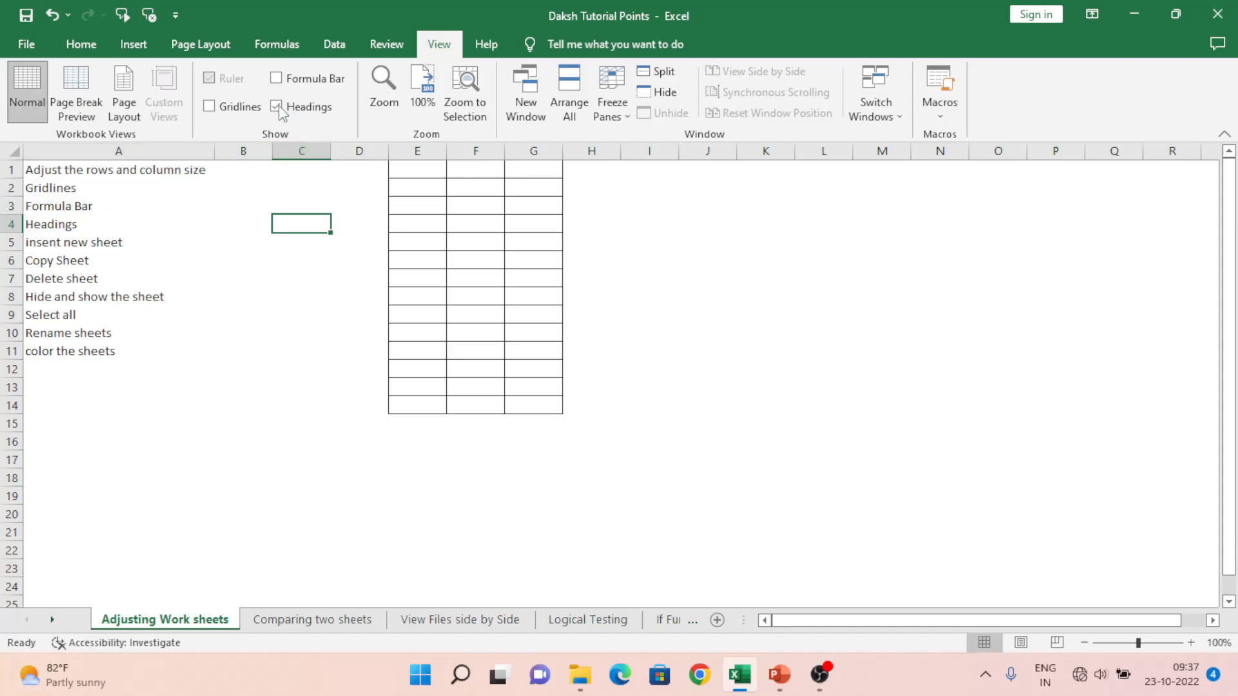
{"action": "left_click", "coordinate": [277, 80]}
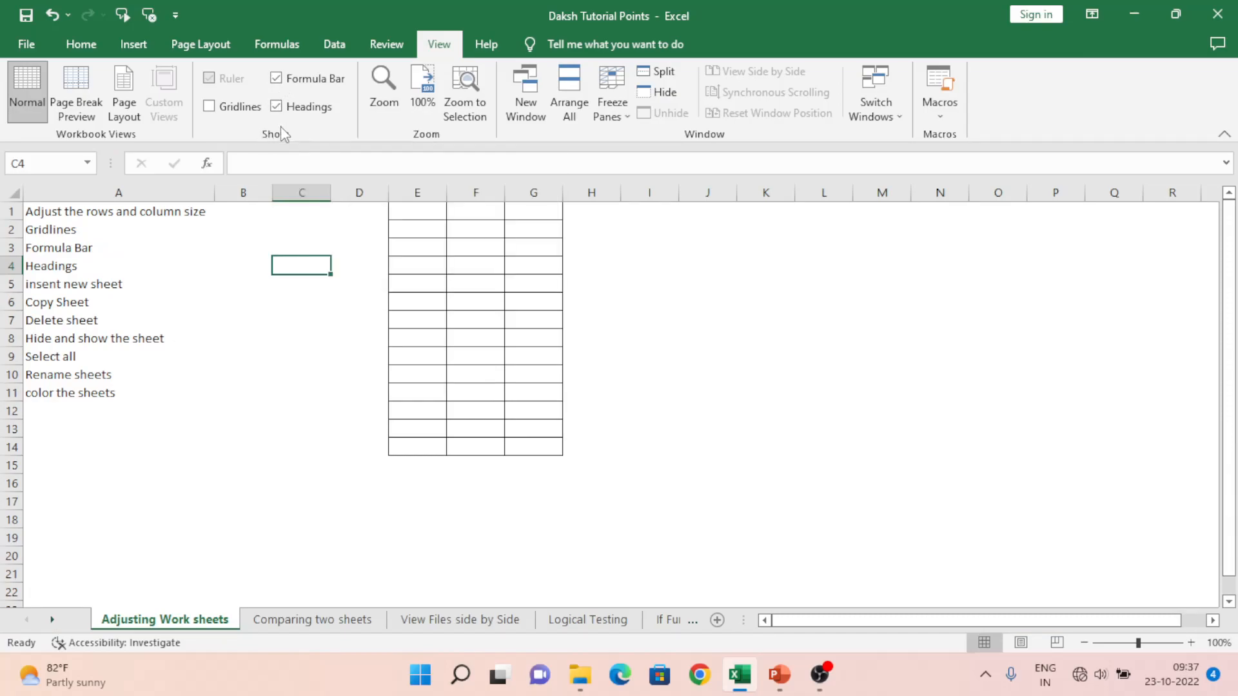
{"action": "left_click", "coordinate": [277, 80]}
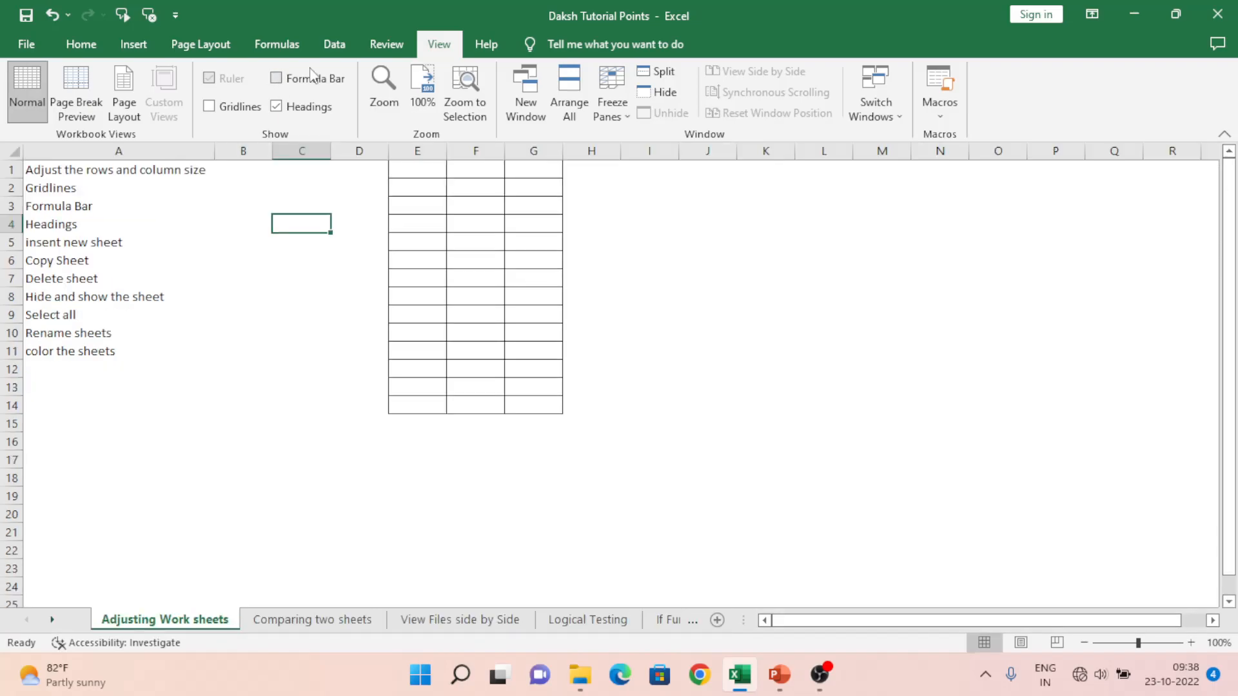
{"action": "left_click", "coordinate": [277, 78]}
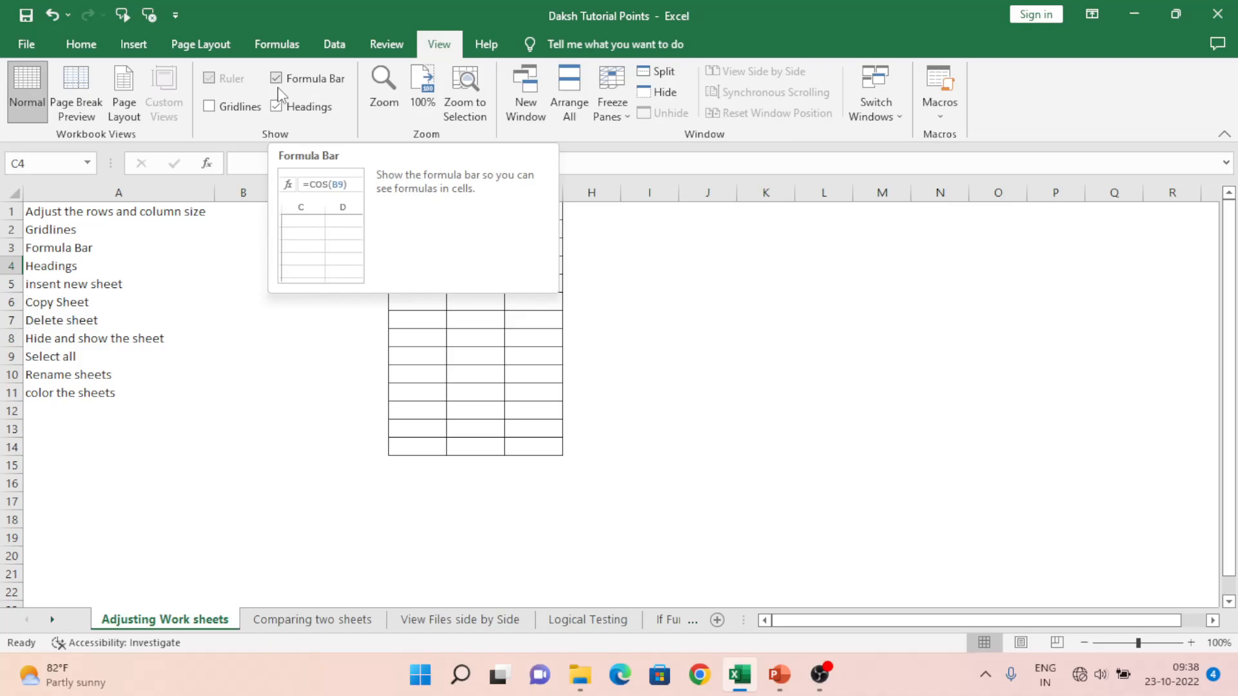
Step: Point out the column and row headings by selecting the entire sheet, then column B, ending on cell E4
{"action": "left_click", "coordinate": [234, 250]}
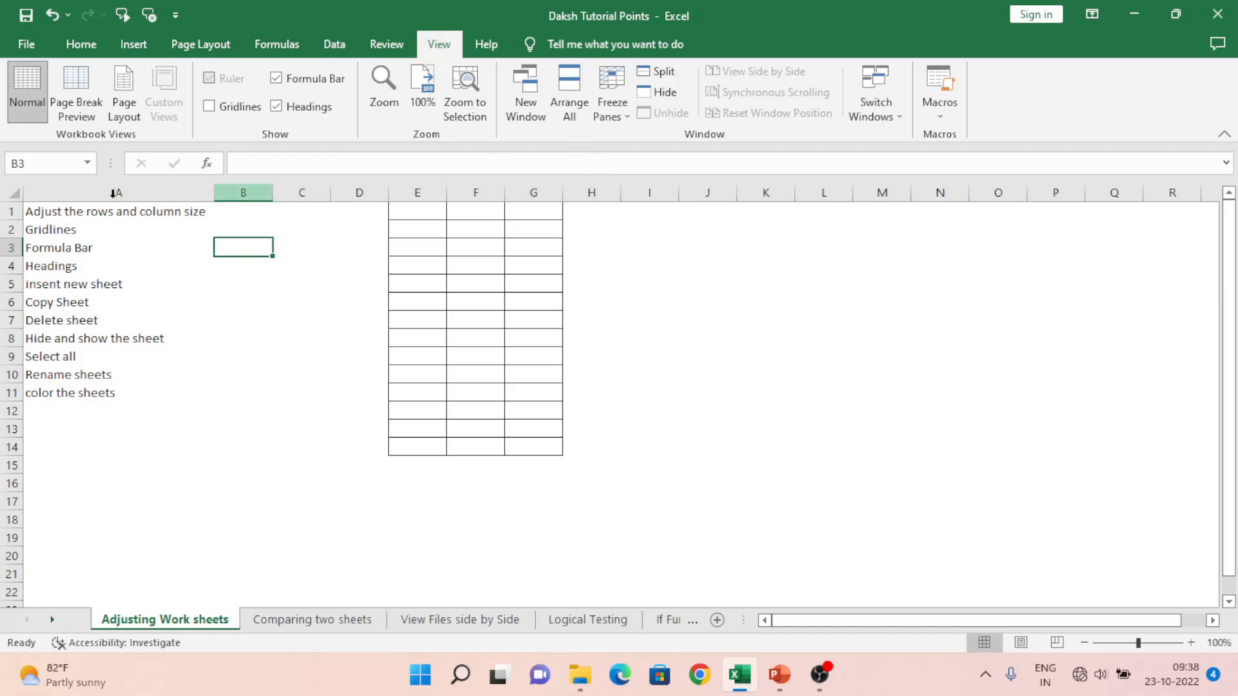
{"action": "left_click", "coordinate": [14, 192]}
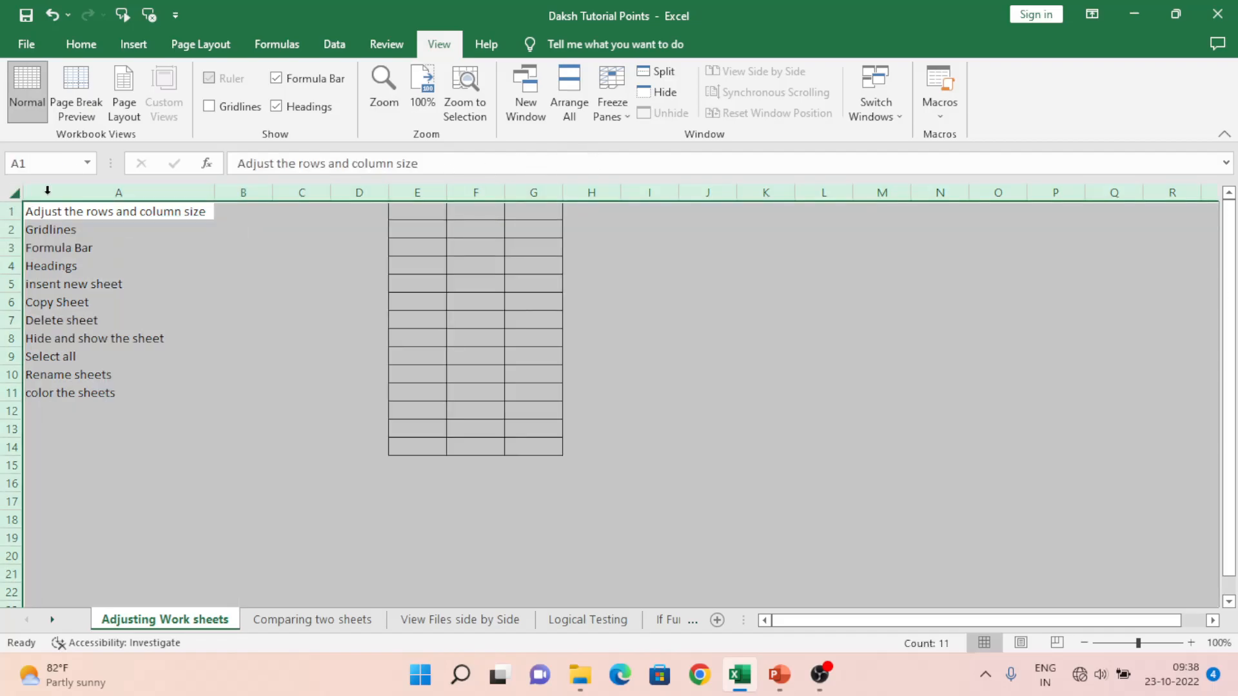
{"action": "left_click", "coordinate": [245, 189]}
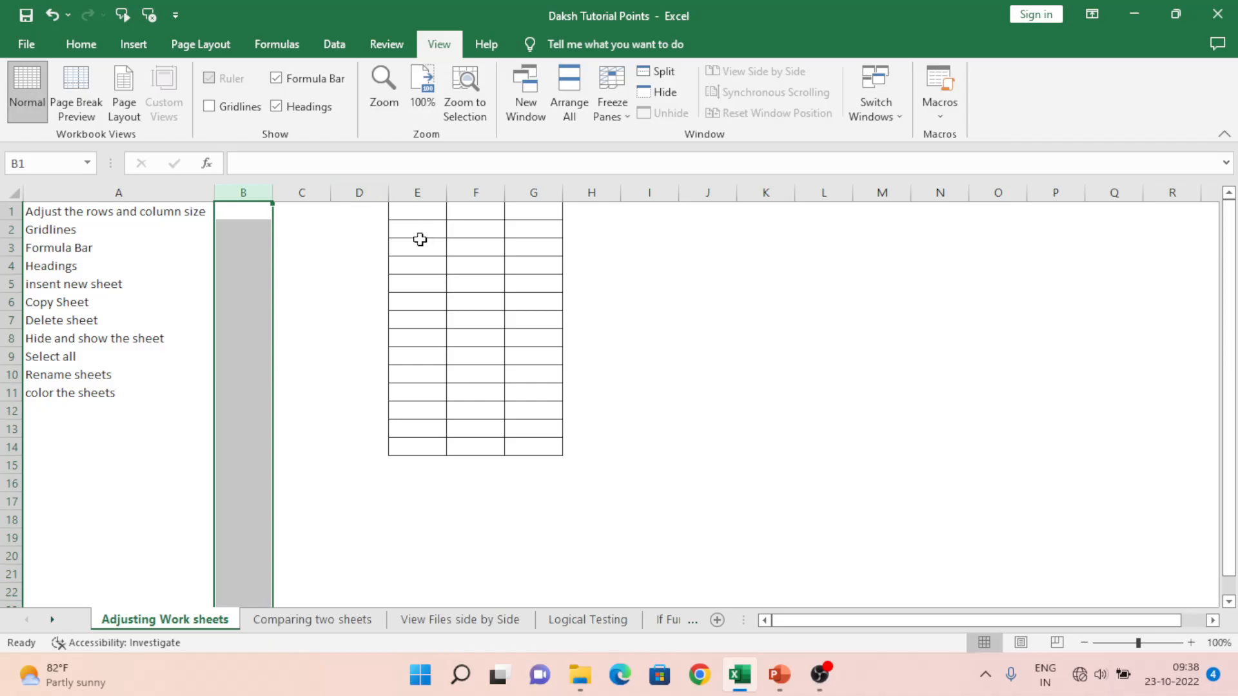
{"action": "left_click", "coordinate": [392, 263]}
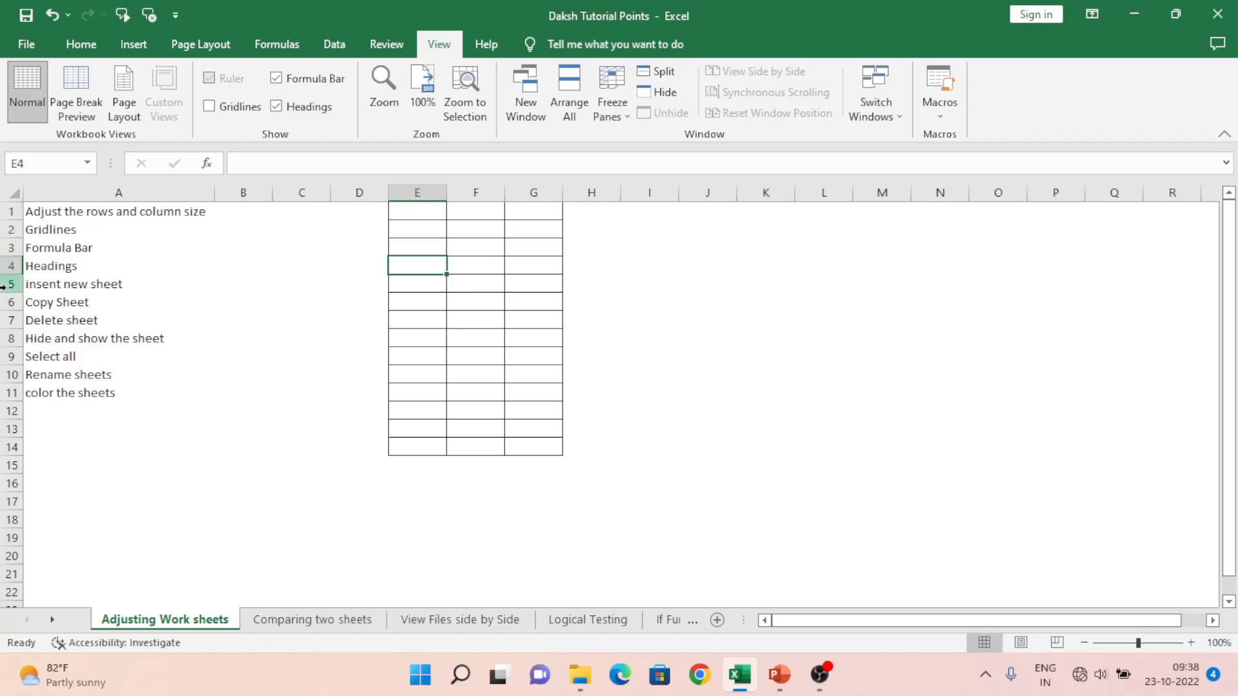
Step: Hide the row and column headings, show them again, and turn the worksheet gridlines back on
{"action": "left_click", "coordinate": [276, 107]}
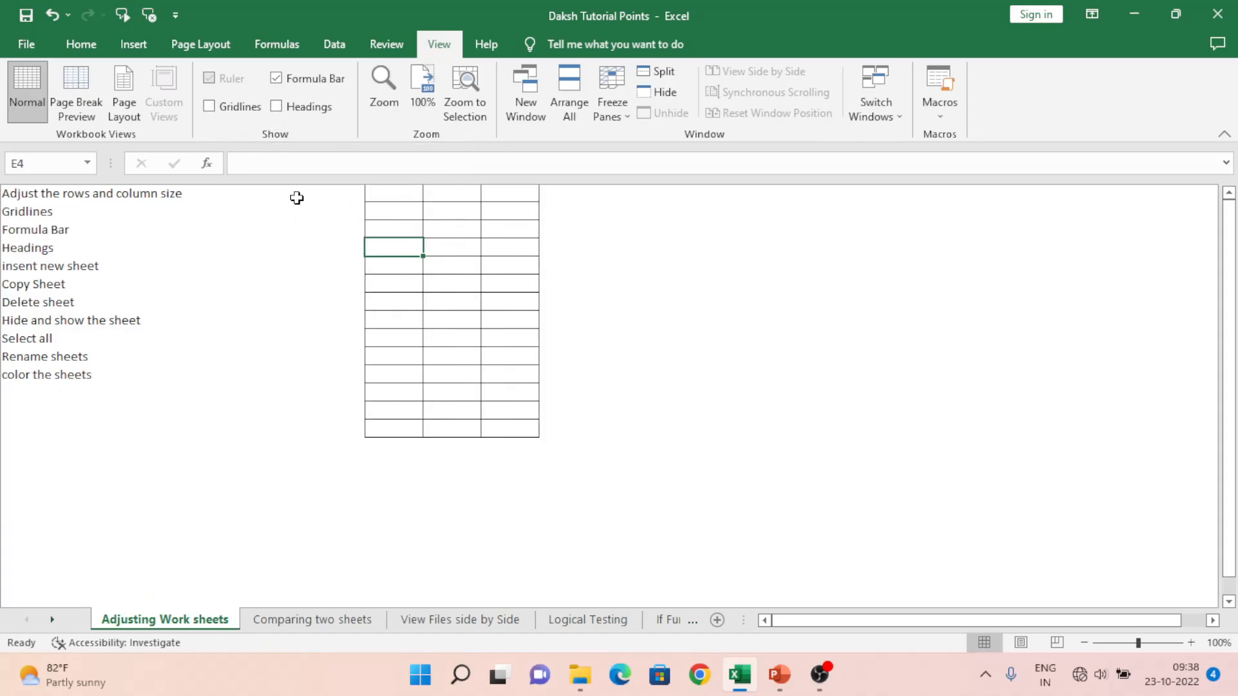
{"action": "left_click", "coordinate": [280, 113]}
{"action": "left_click", "coordinate": [210, 108]}
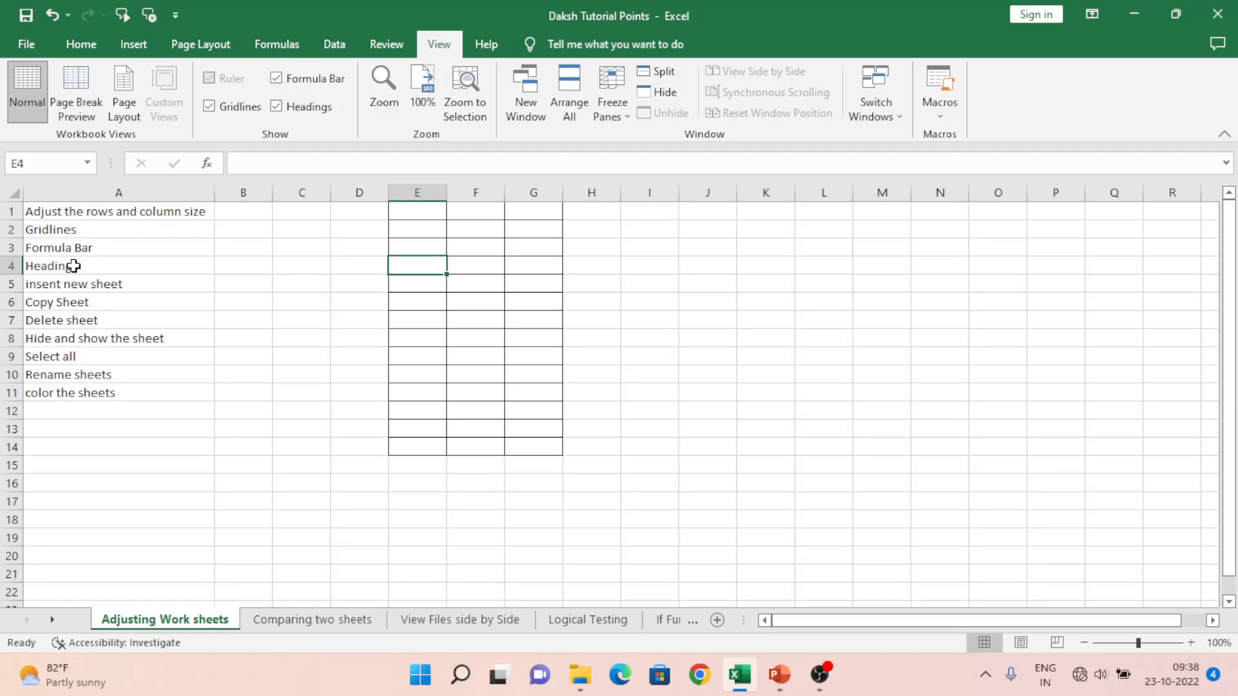
Step: Create a blank workbook for the new-sheet topic and add three sheets, each placed directly after Sheet1
{"action": "left_click", "coordinate": [77, 285]}
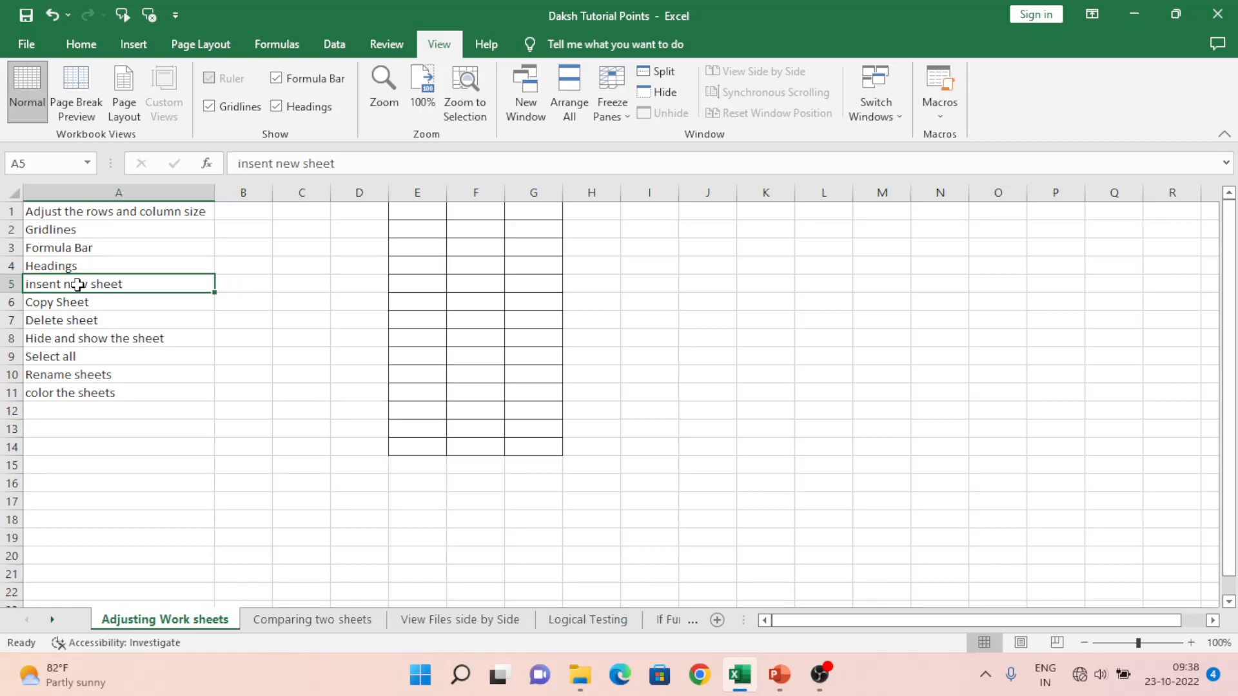
{"action": "key", "text": "ctrl+n"}
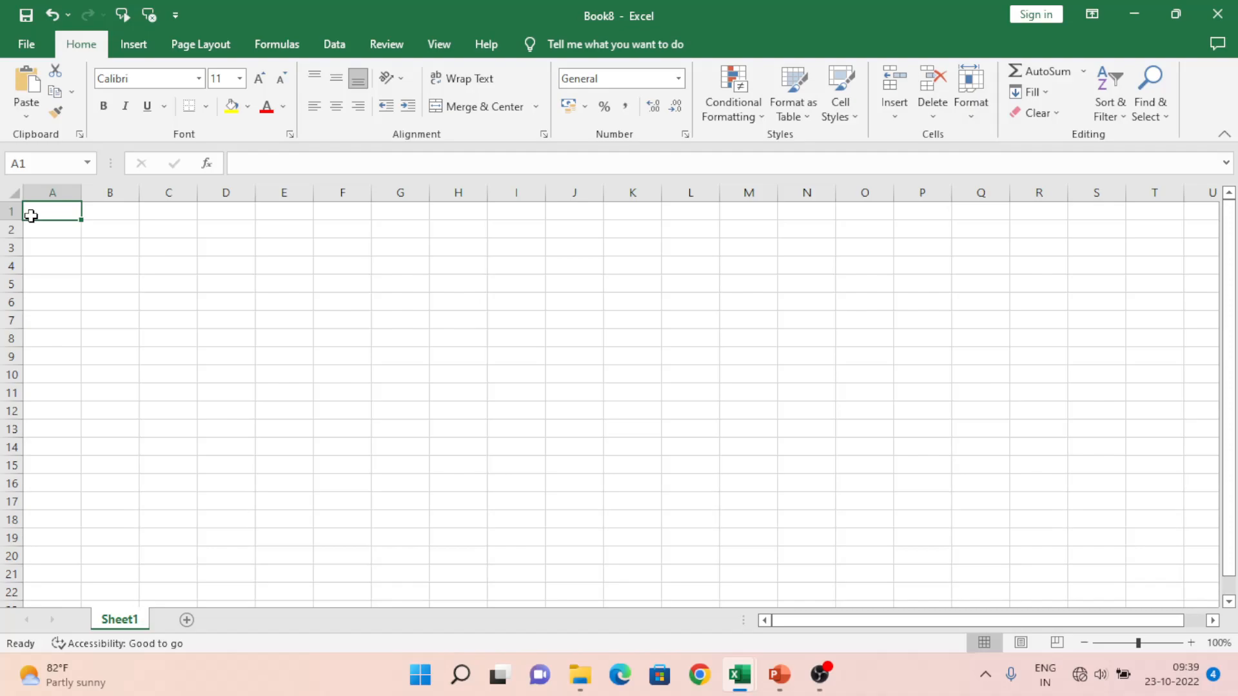
{"action": "left_click", "coordinate": [186, 620]}
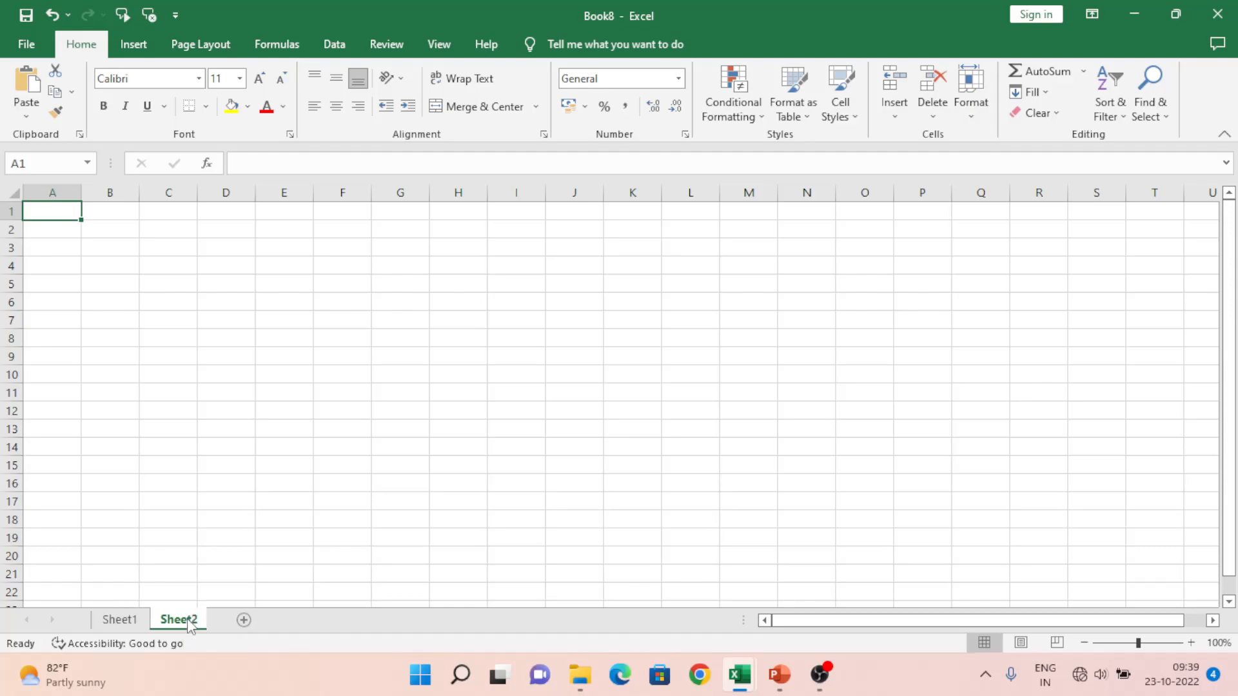
{"action": "left_click", "coordinate": [118, 627]}
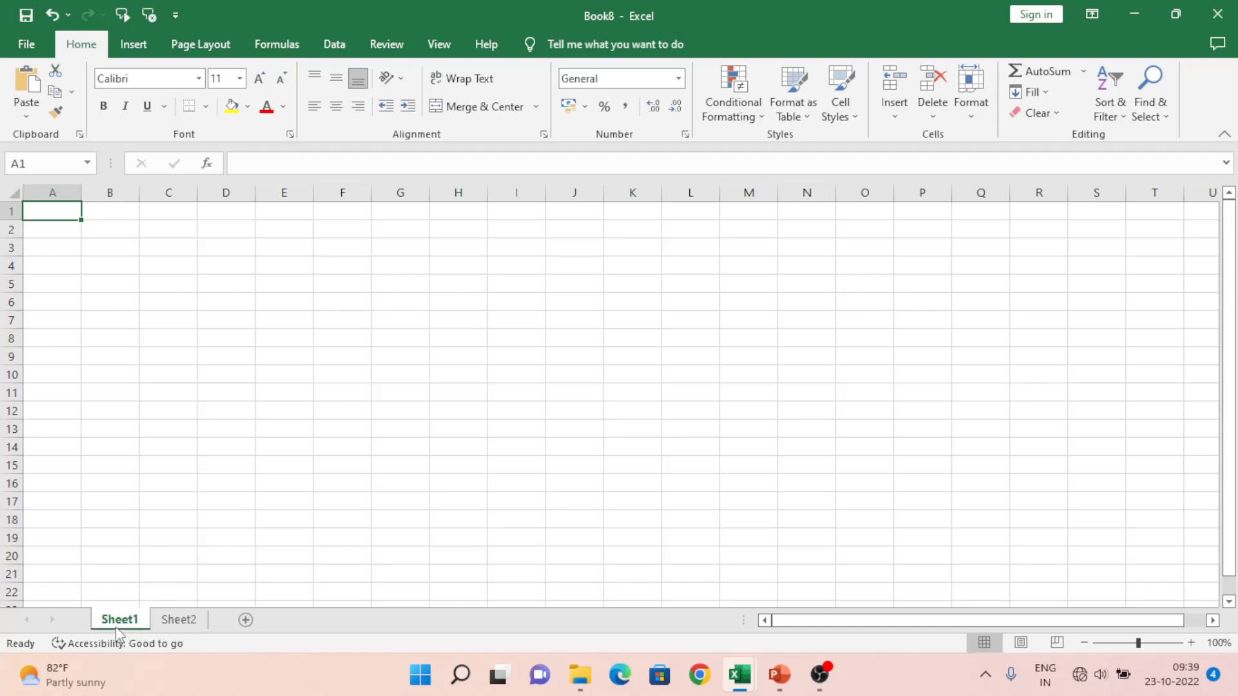
{"action": "left_click", "coordinate": [245, 620]}
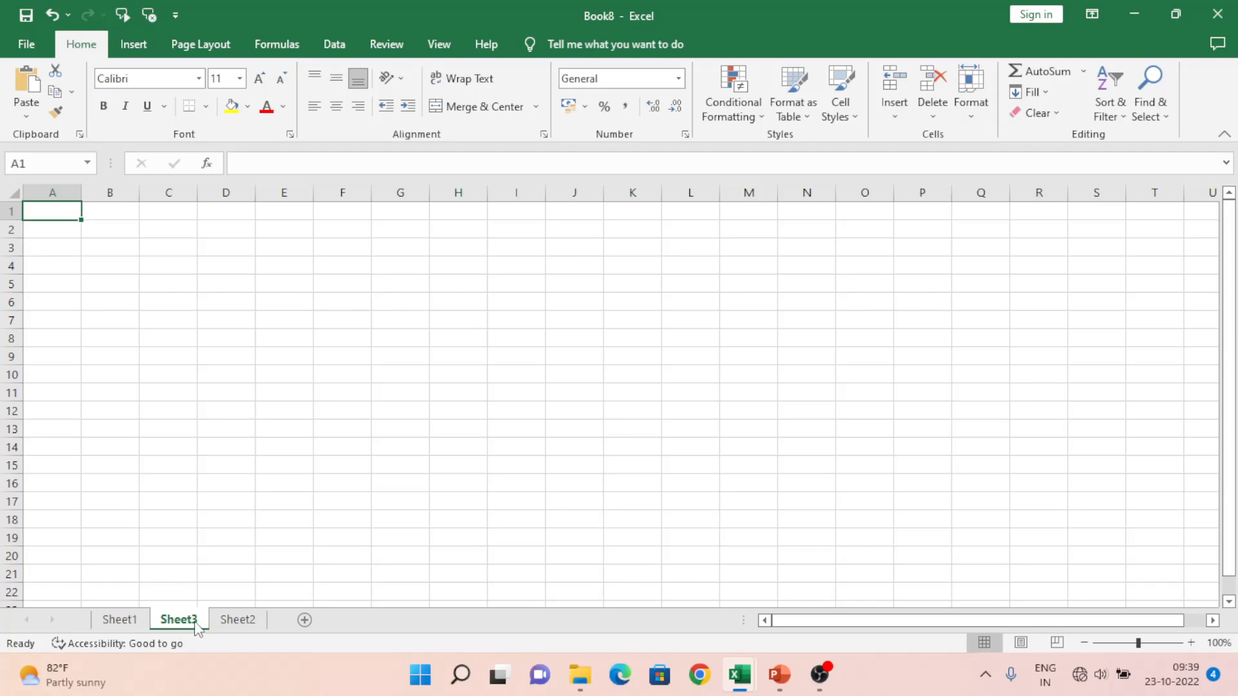
{"action": "left_click", "coordinate": [131, 622]}
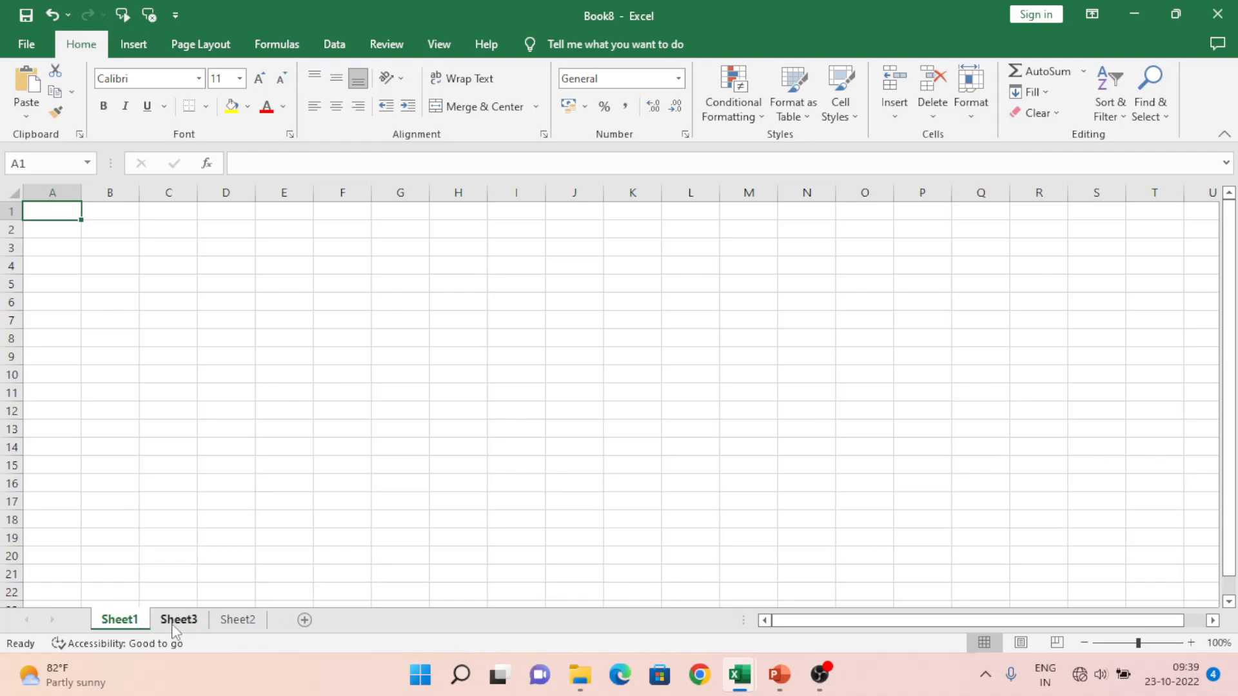
{"action": "left_click", "coordinate": [305, 621]}
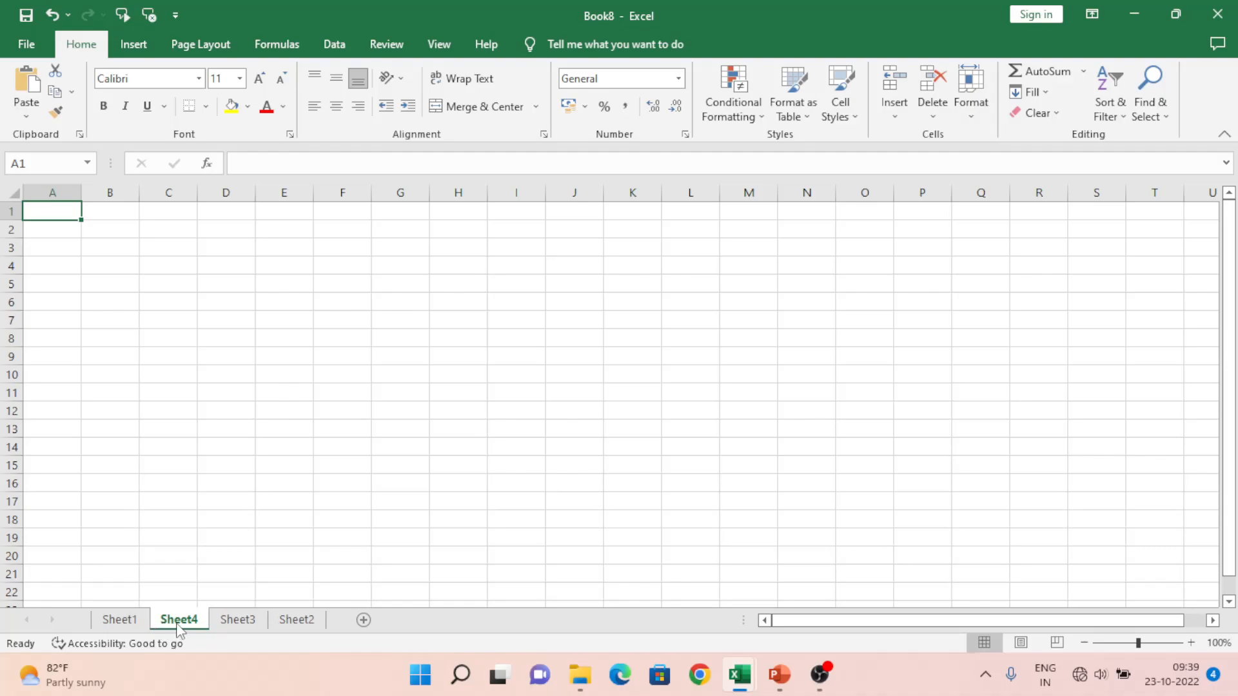
Step: Add one new sheet directly after Sheet2 and another directly after Sheet4
{"action": "left_click", "coordinate": [296, 620]}
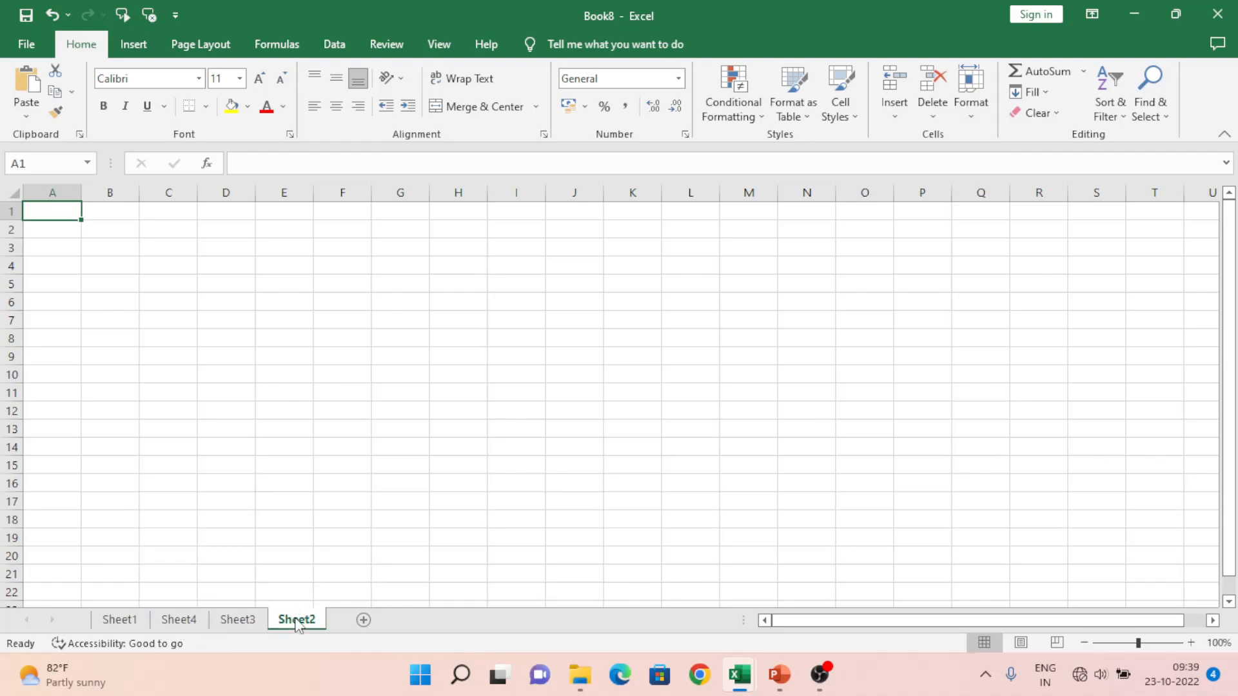
{"action": "left_click", "coordinate": [364, 620]}
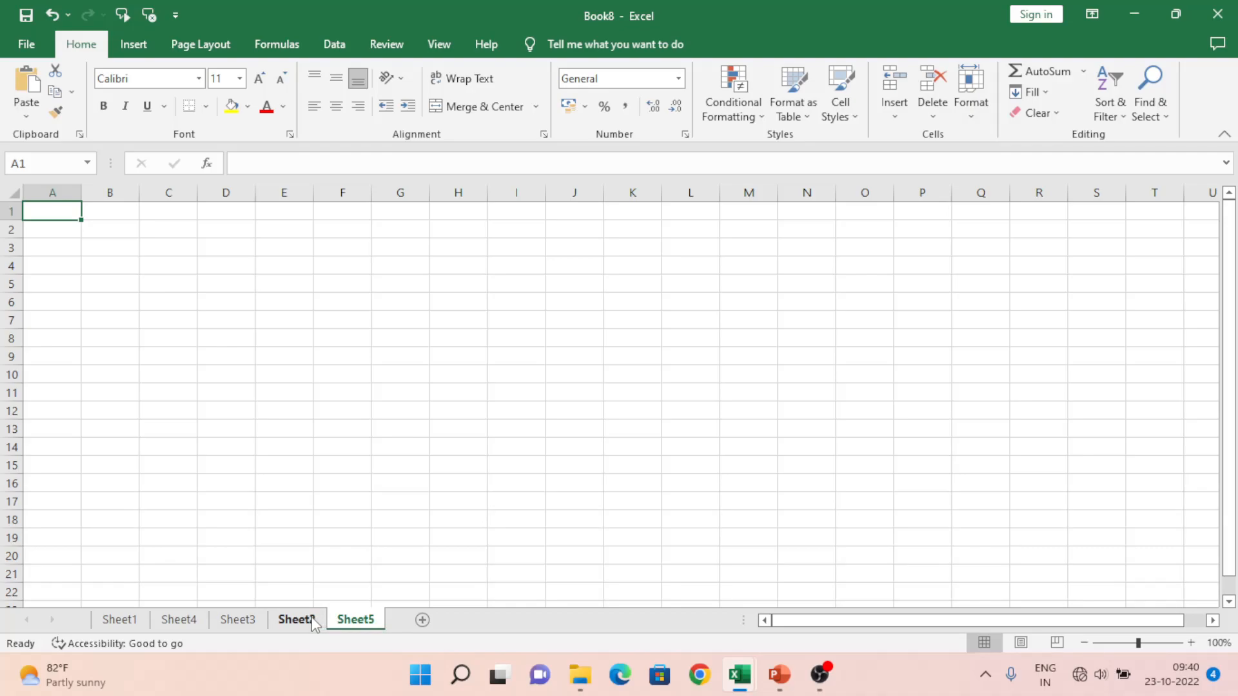
{"action": "left_click", "coordinate": [181, 620]}
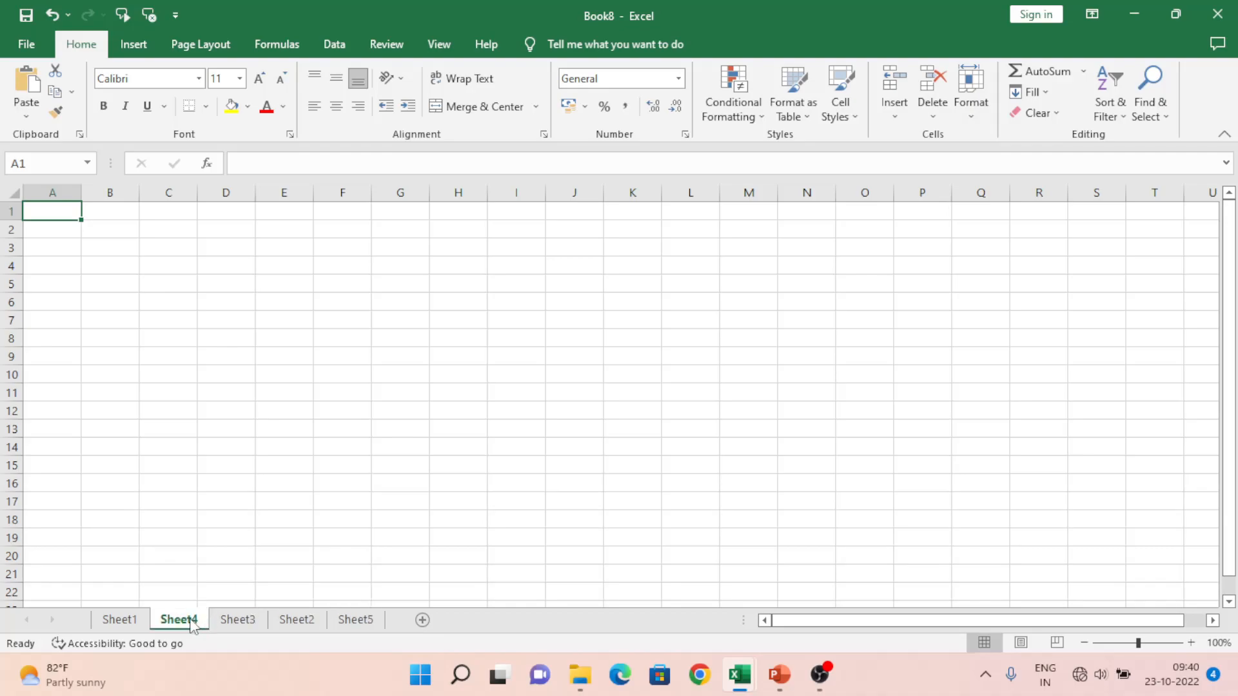
{"action": "left_click", "coordinate": [421, 620]}
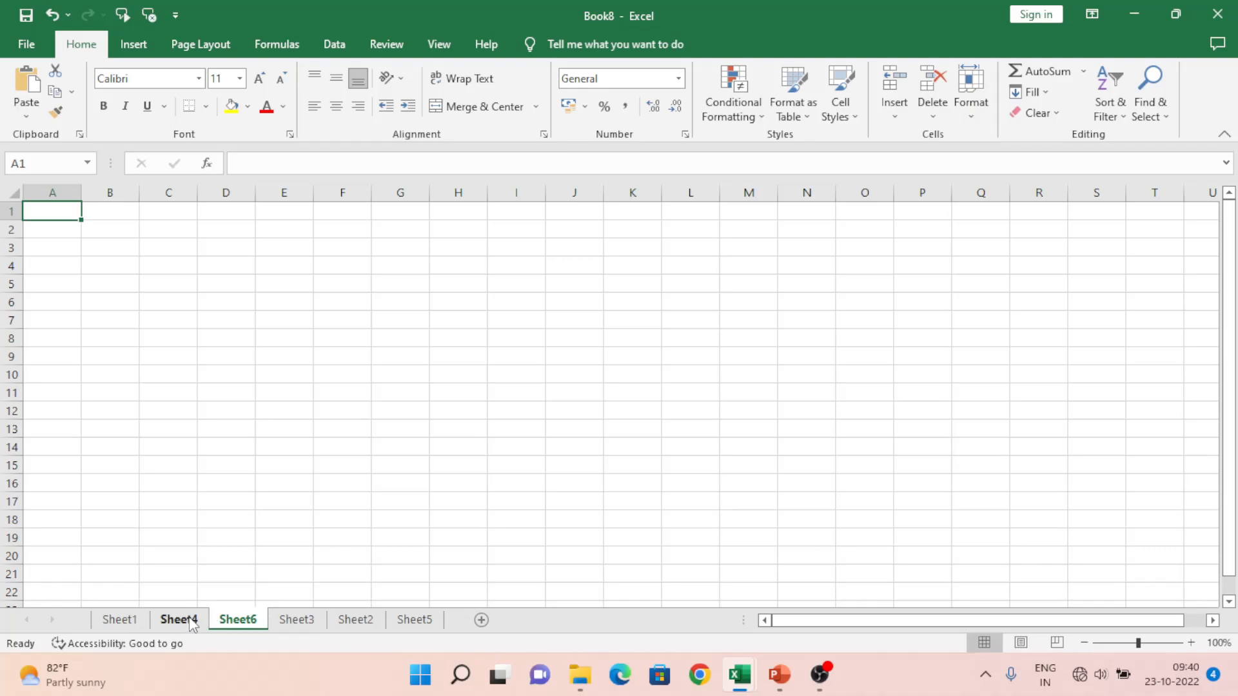
Step: Insert a Worksheet before Sheet6 and another before Sheet5 using the Insert dialog
{"action": "right_click", "coordinate": [255, 622]}
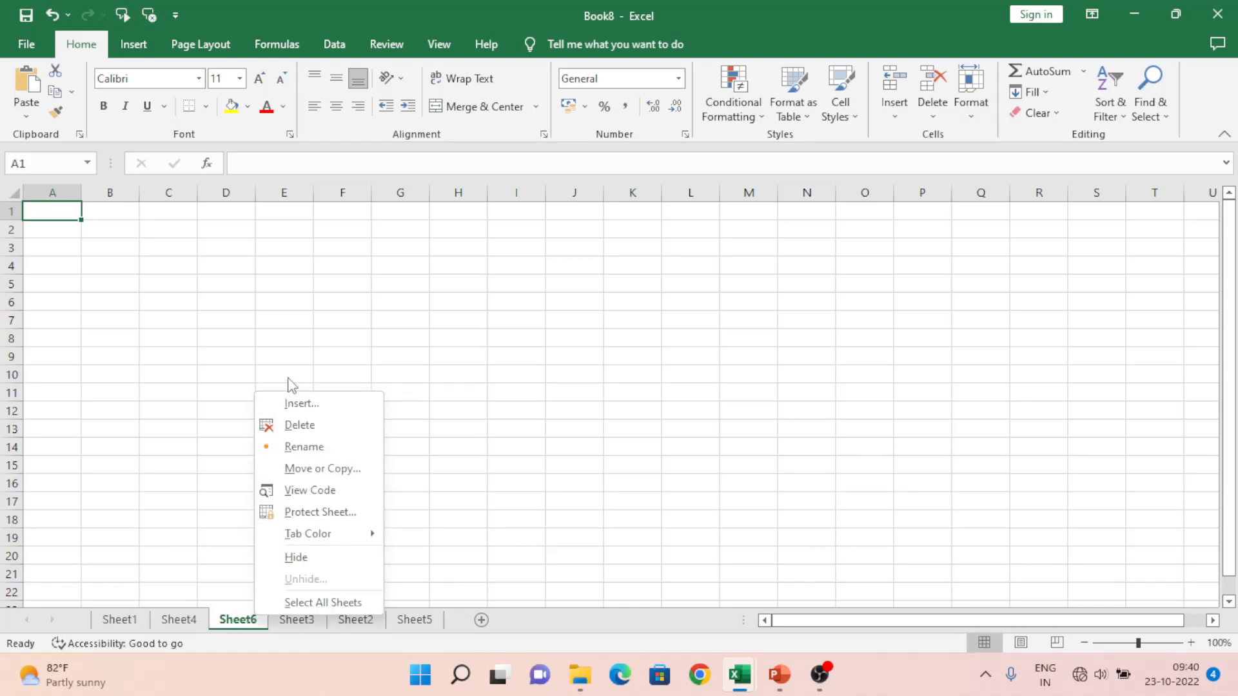
{"action": "left_click", "coordinate": [318, 404]}
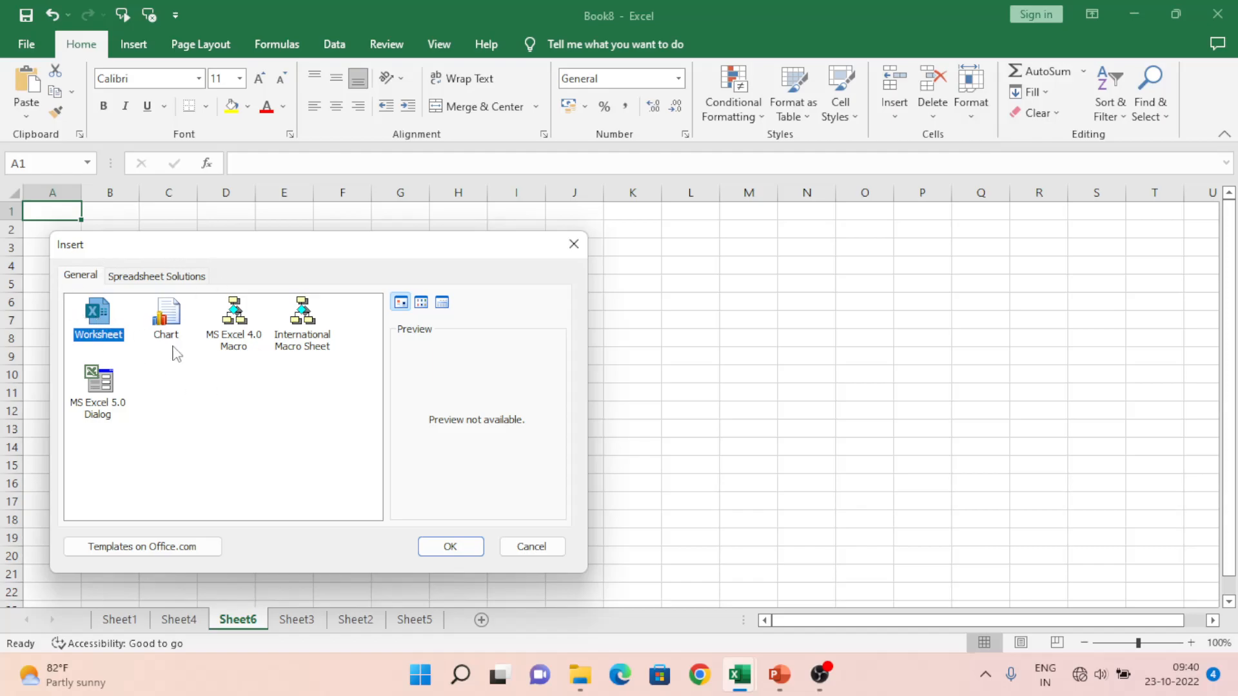
{"action": "left_click", "coordinate": [463, 549]}
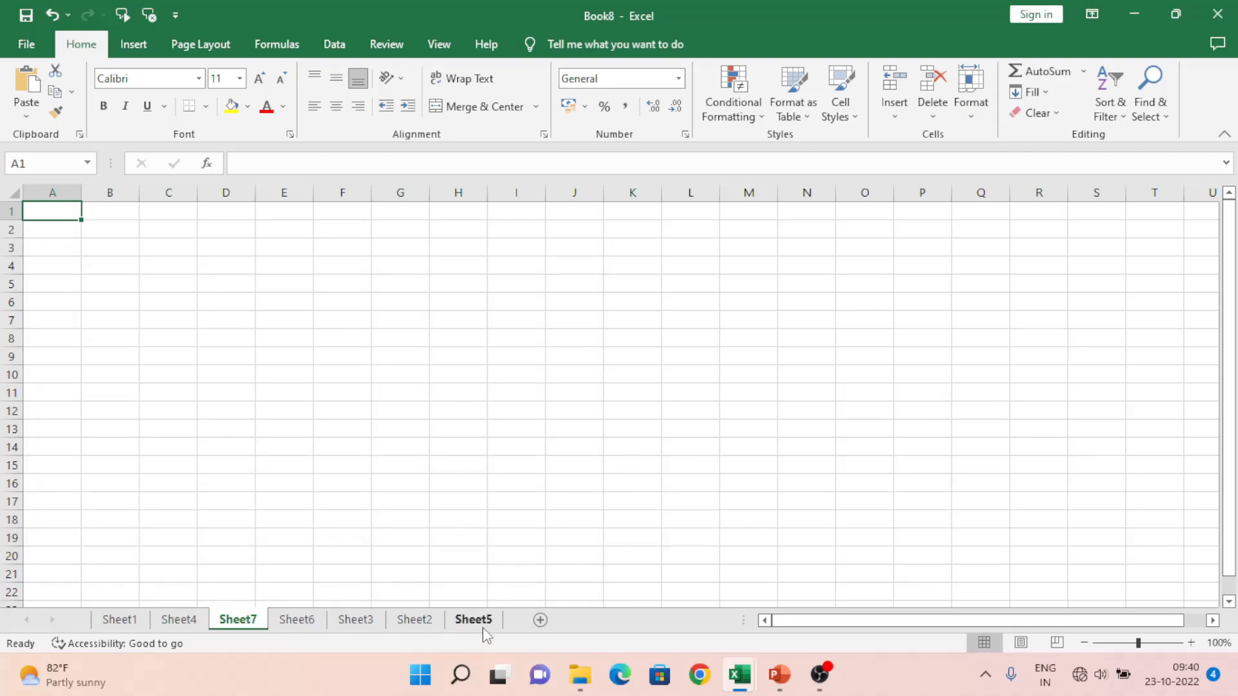
{"action": "left_click", "coordinate": [479, 626]}
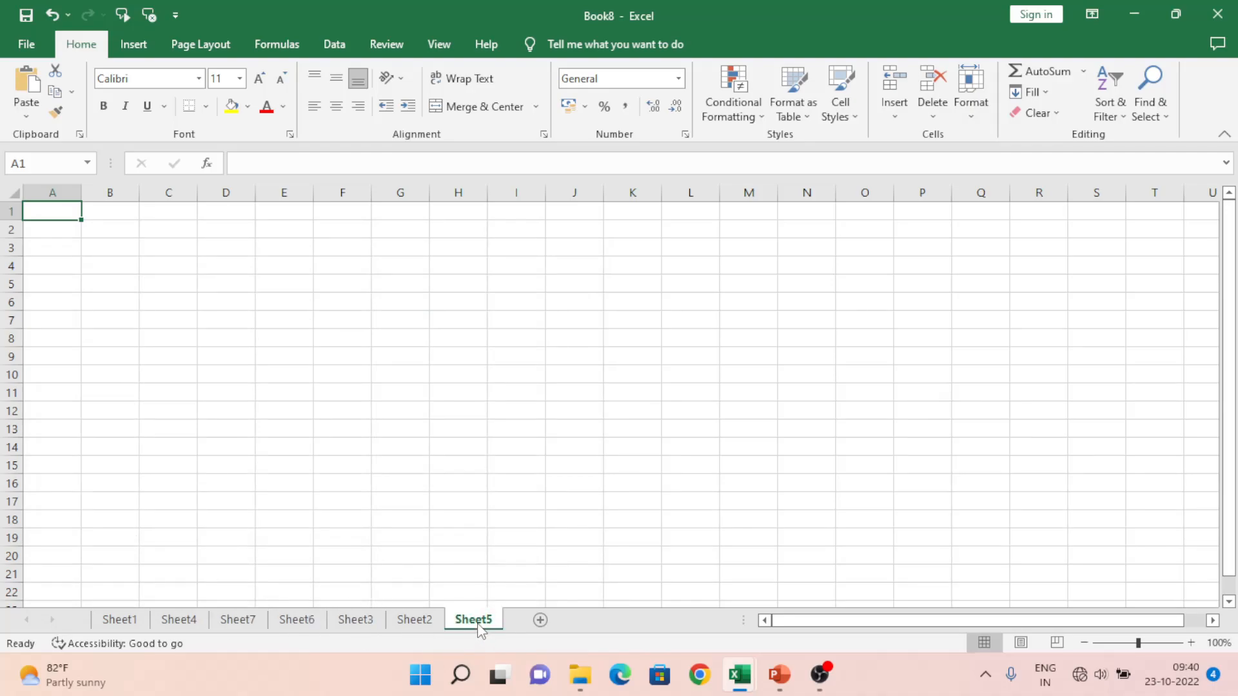
{"action": "right_click", "coordinate": [480, 629]}
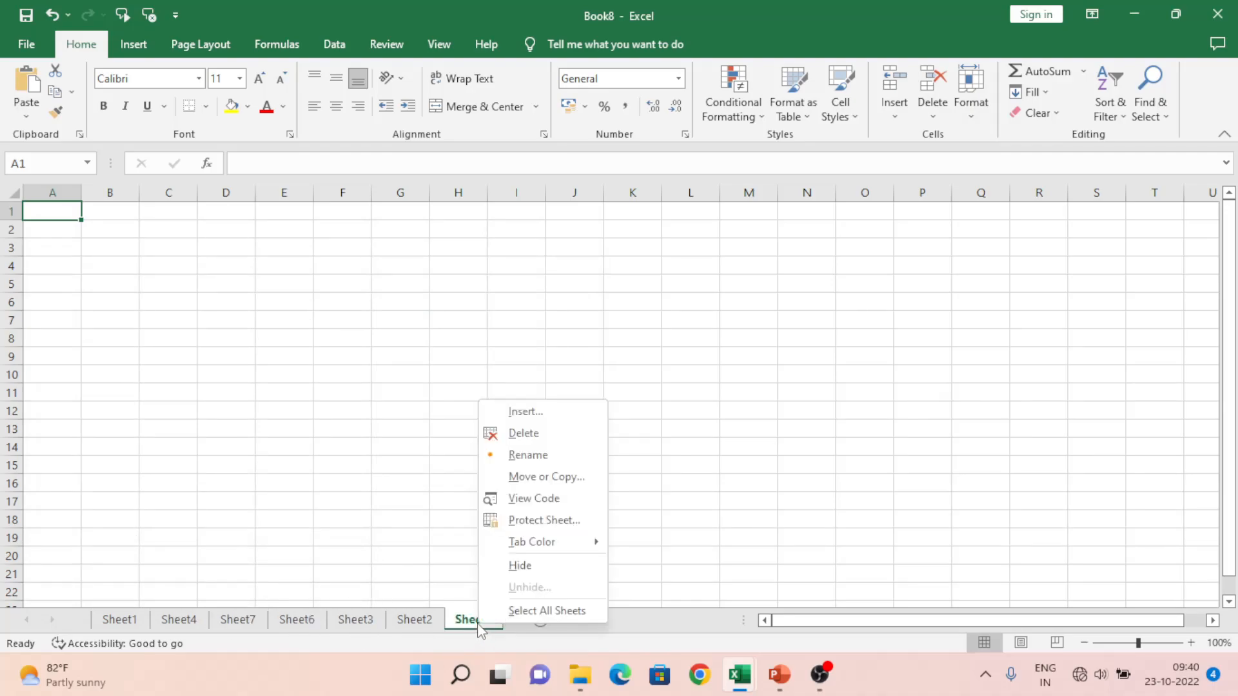
{"action": "left_click", "coordinate": [529, 414]}
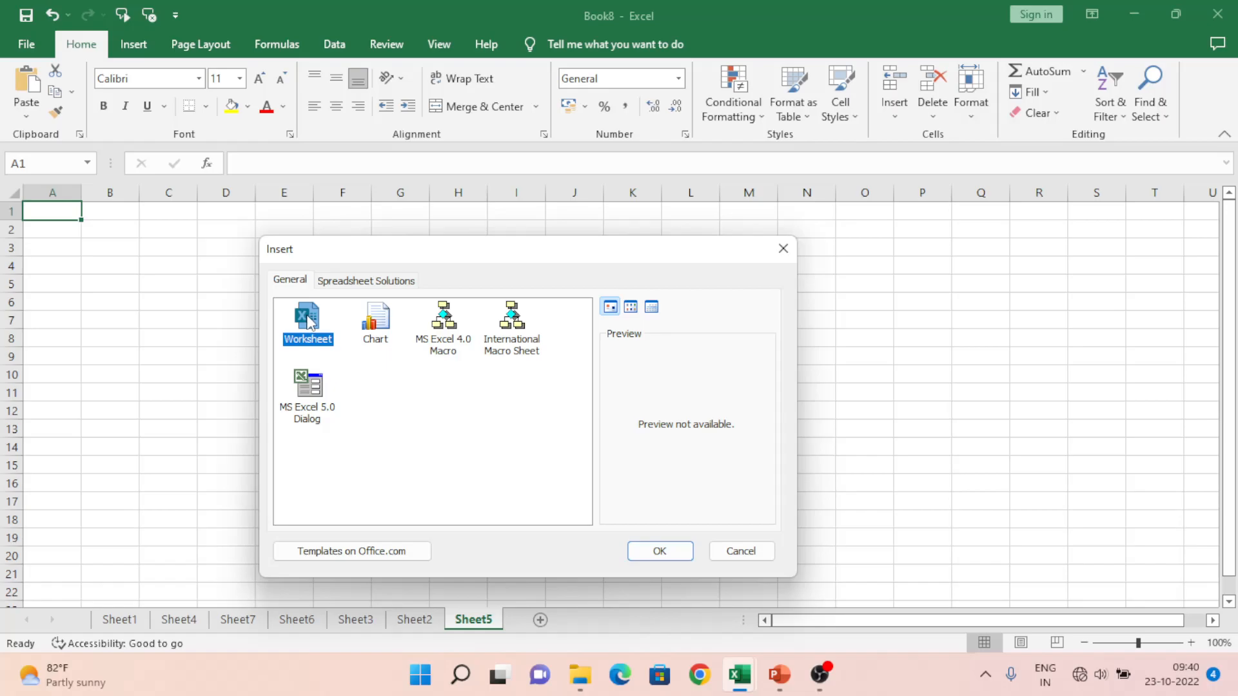
{"action": "left_click", "coordinate": [659, 552]}
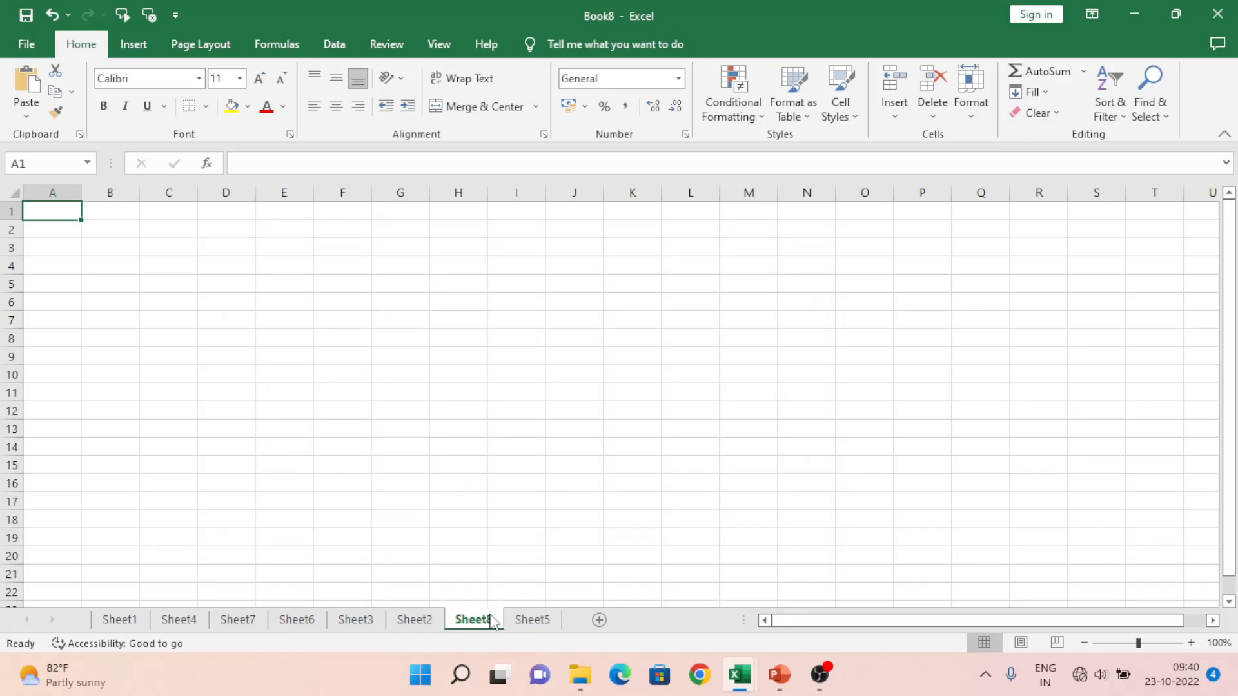
Step: Close the practice workbook Book8 and return to the topic list
{"action": "left_click", "coordinate": [348, 481]}
{"action": "key", "text": "ctrl+w"}
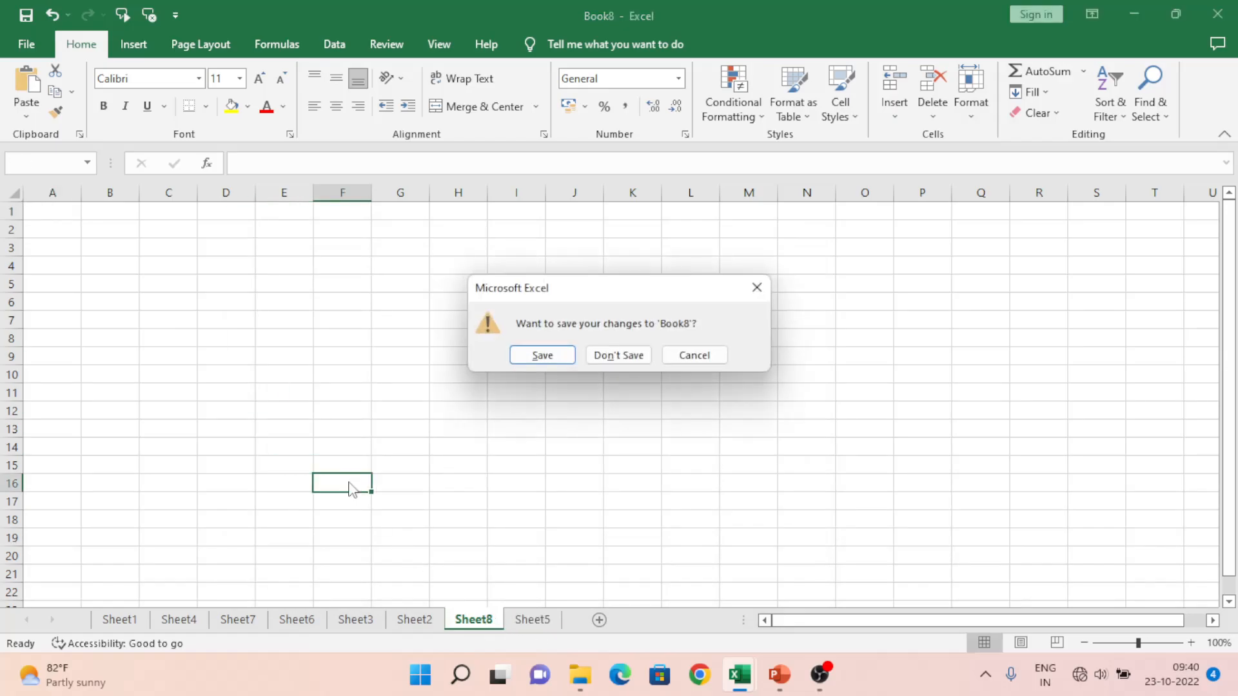
{"action": "key", "text": "Return"}
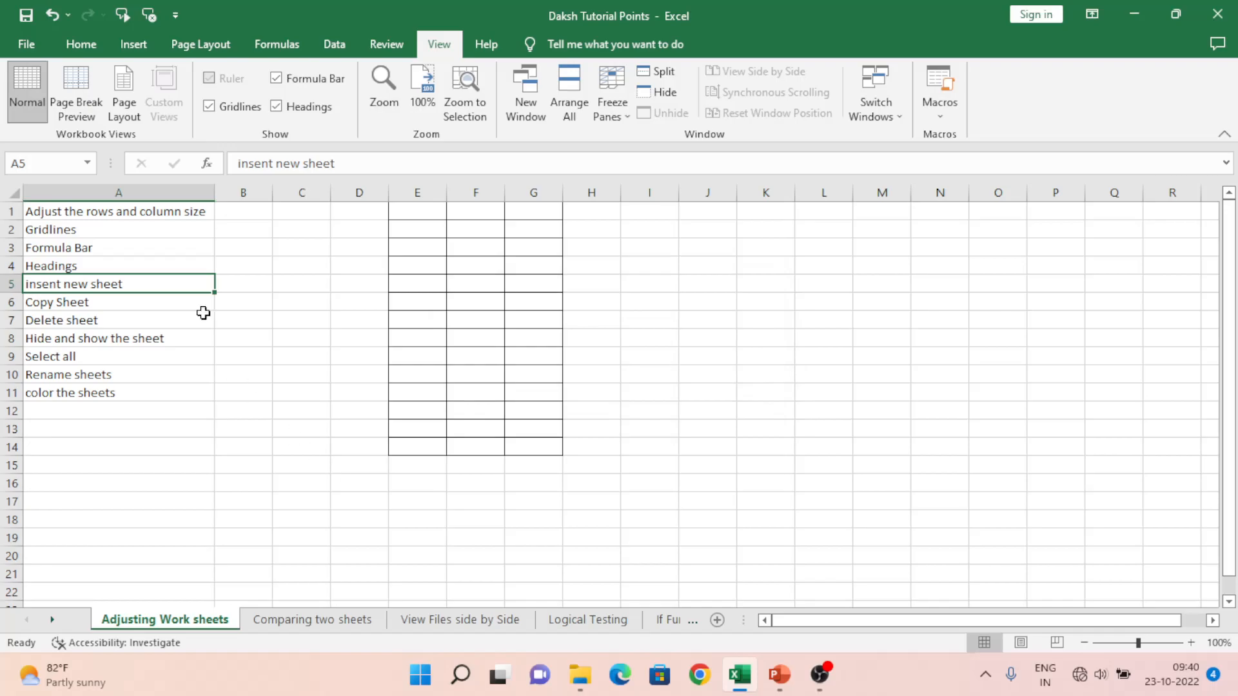
Step: Create a blank workbook for the Copy Sheet topic and switch back to the Daksh Tutorial Points workbook
{"action": "left_click", "coordinate": [75, 300]}
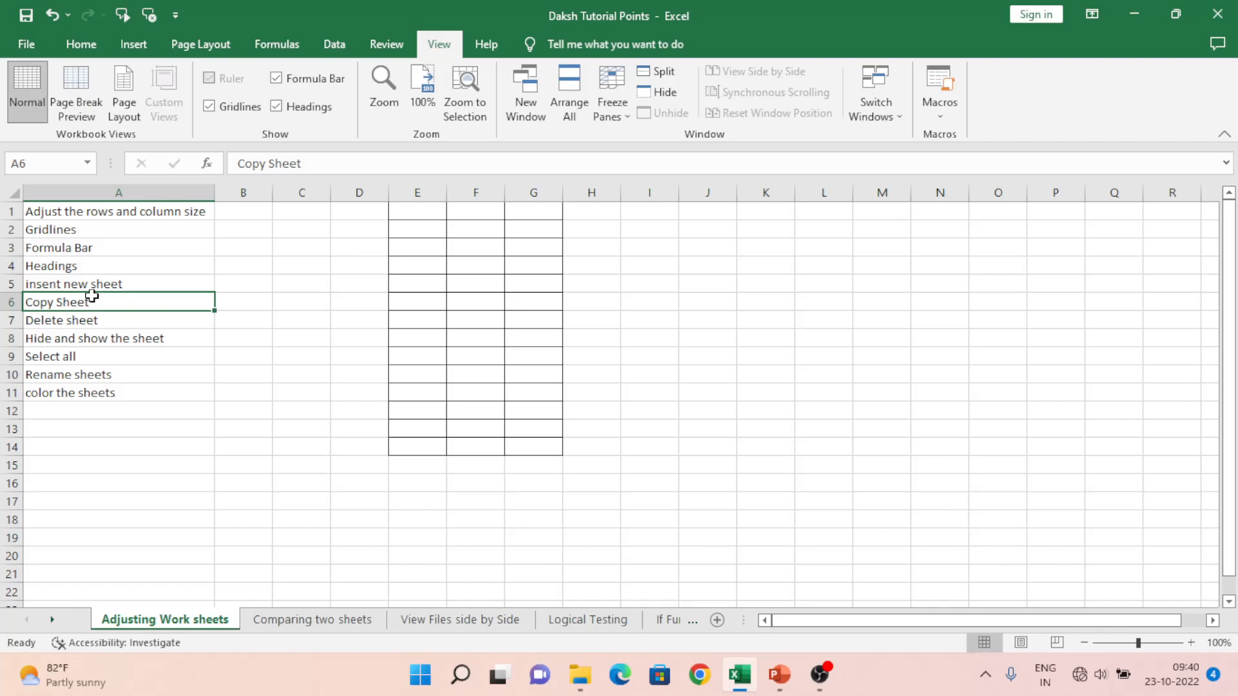
{"action": "key", "text": "ctrl+n"}
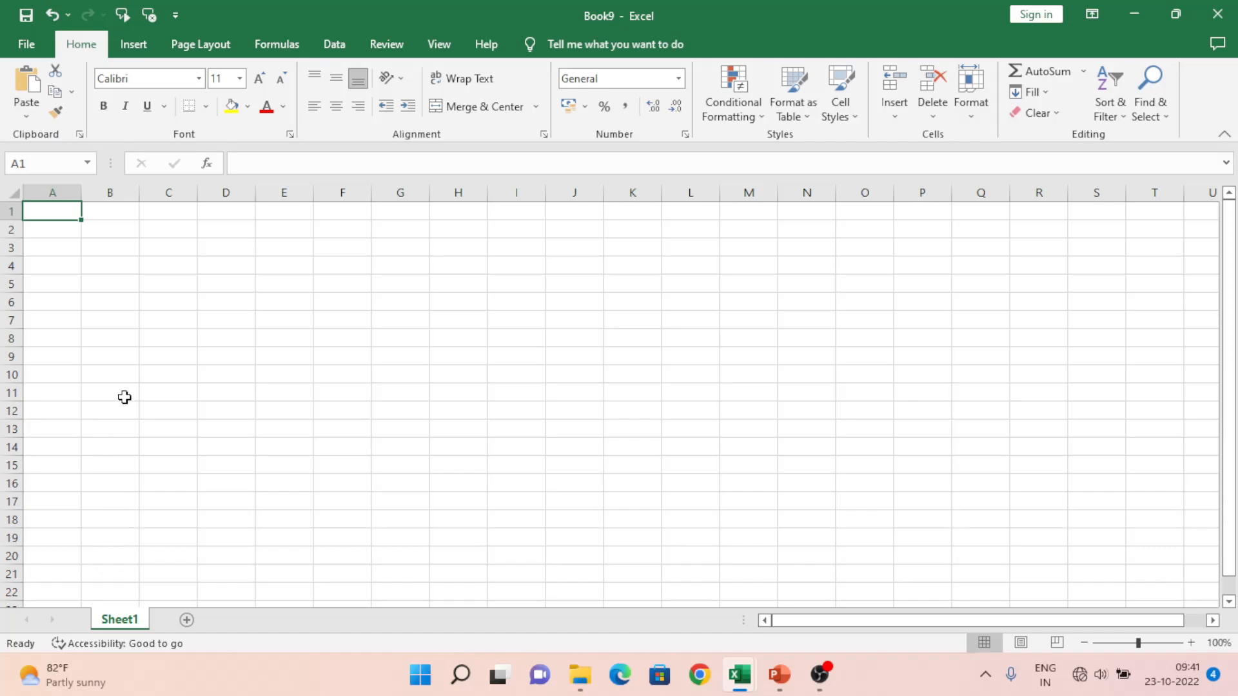
{"action": "key", "text": "alt+Tab"}
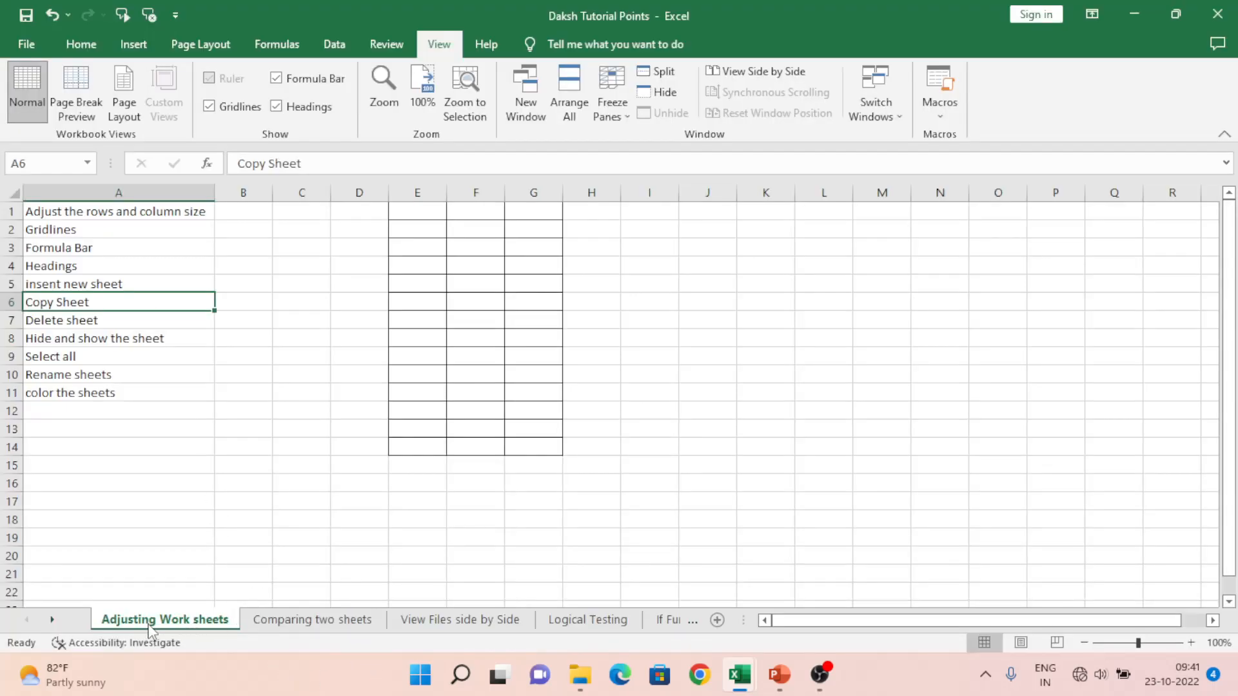
Step: Copy the topic list A1:A11 from the Adjusting Work sheets sheet and paste it at A1 in the new blank workbook
{"action": "left_click", "coordinate": [362, 627]}
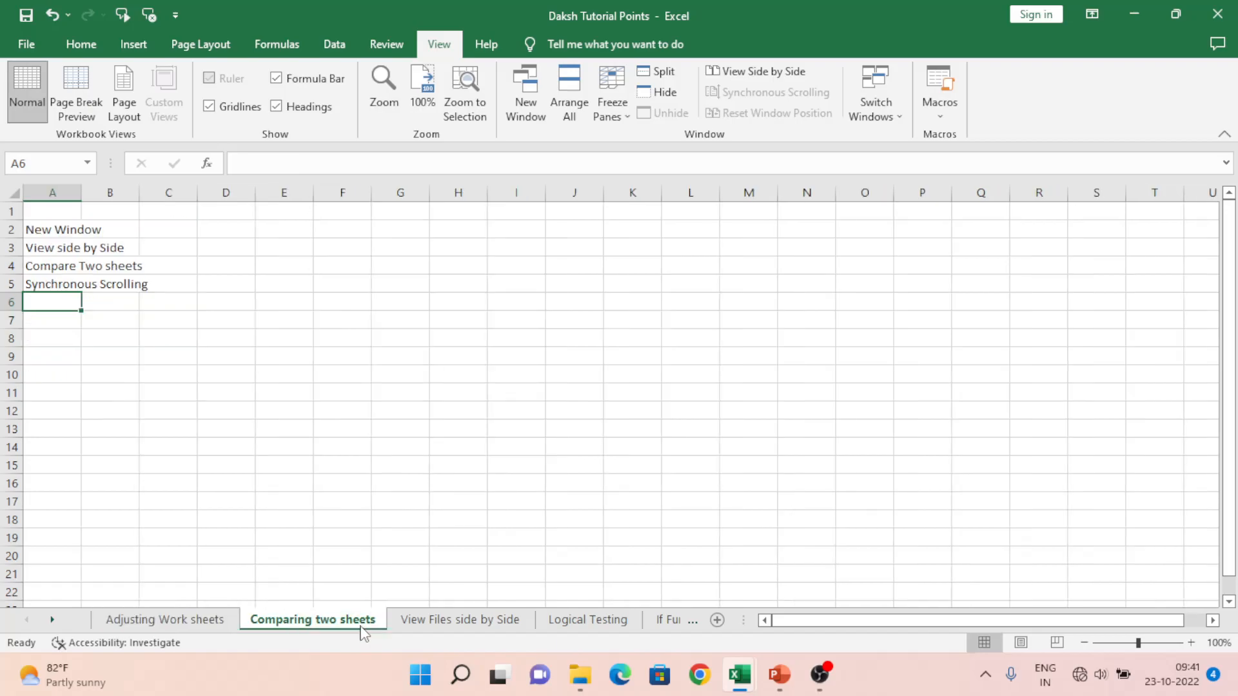
{"action": "left_click", "coordinate": [224, 630]}
{"action": "left_click", "coordinate": [86, 259]}
{"action": "key", "text": "ctrl+Up"}
{"action": "key", "text": "ctrl+shift+Down"}
{"action": "key", "text": "ctrl+c"}
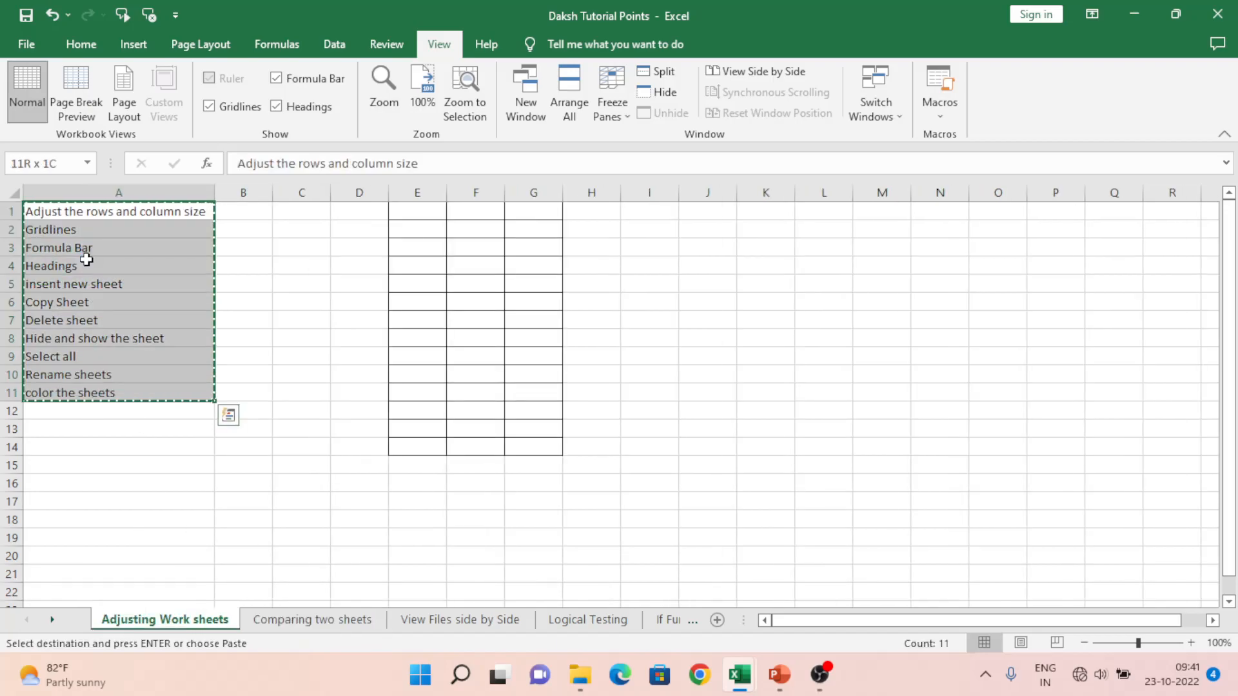
{"action": "key", "text": "ctrl+n"}
{"action": "key", "text": "ctrl+v"}
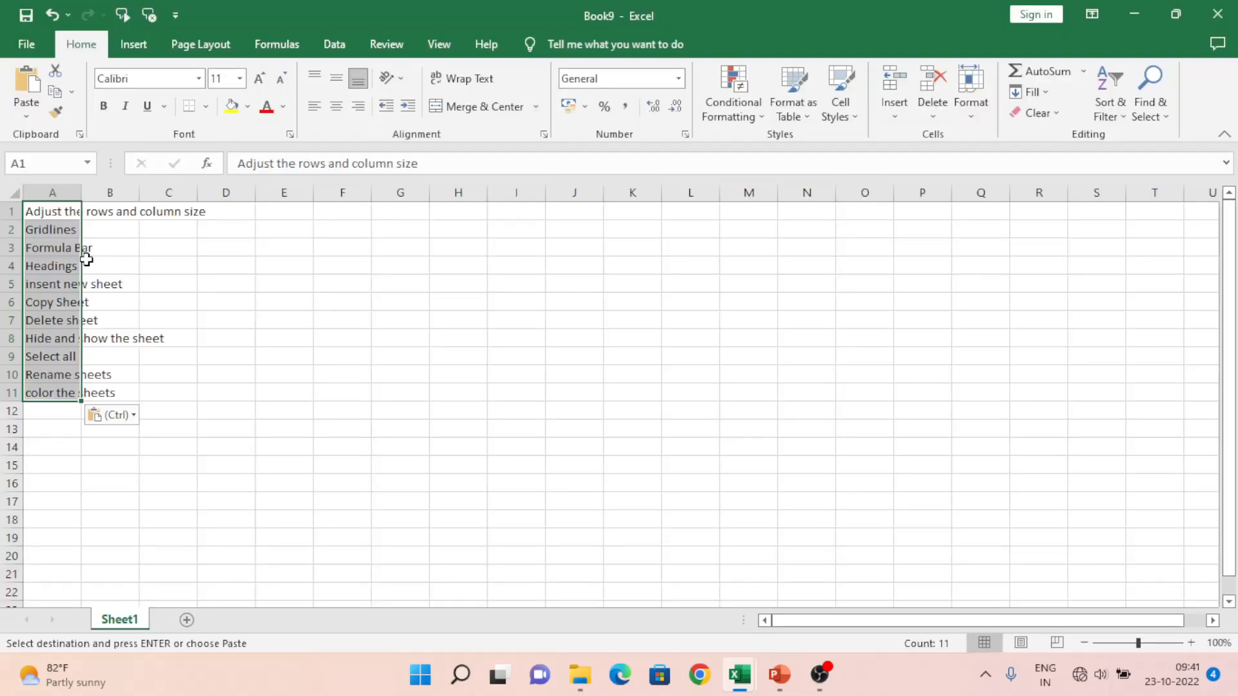
Step: AutoFit column A to the pasted topic list and clear the list selection by selecting cell A9
{"action": "left_click_drag", "start_coordinate": [80, 192], "coordinate": [80, 192]}
{"action": "double_click", "coordinate": [80, 192]}
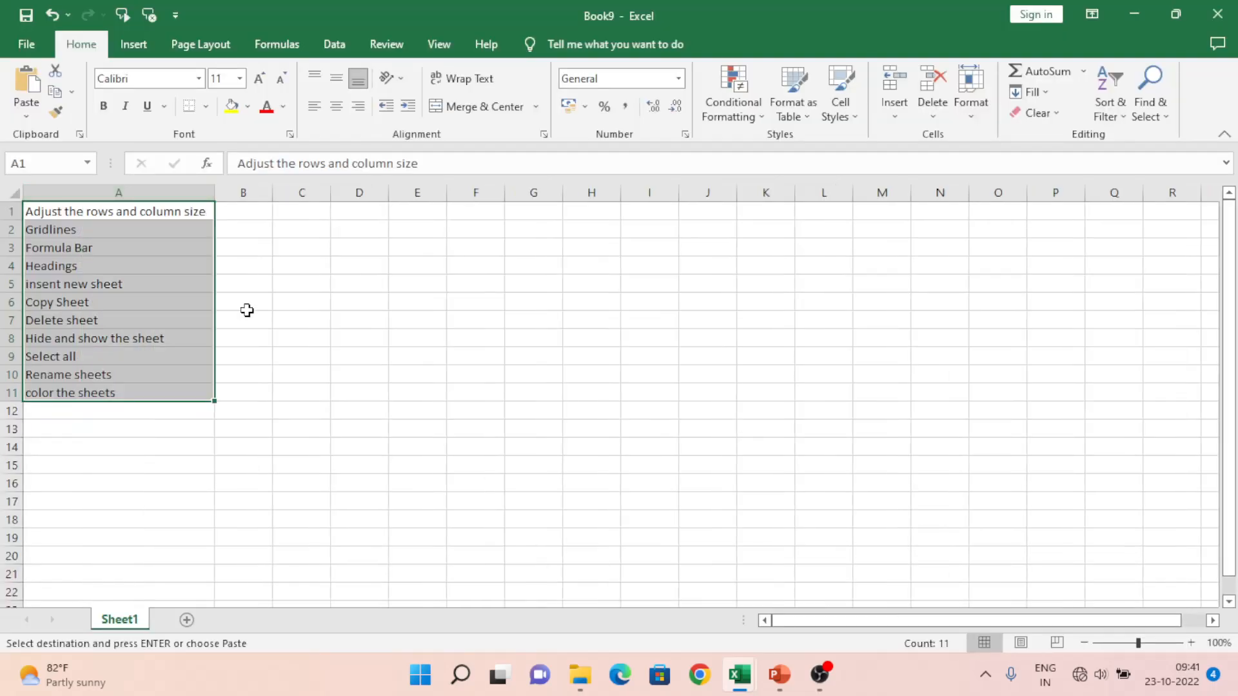
{"action": "left_click", "coordinate": [255, 359]}
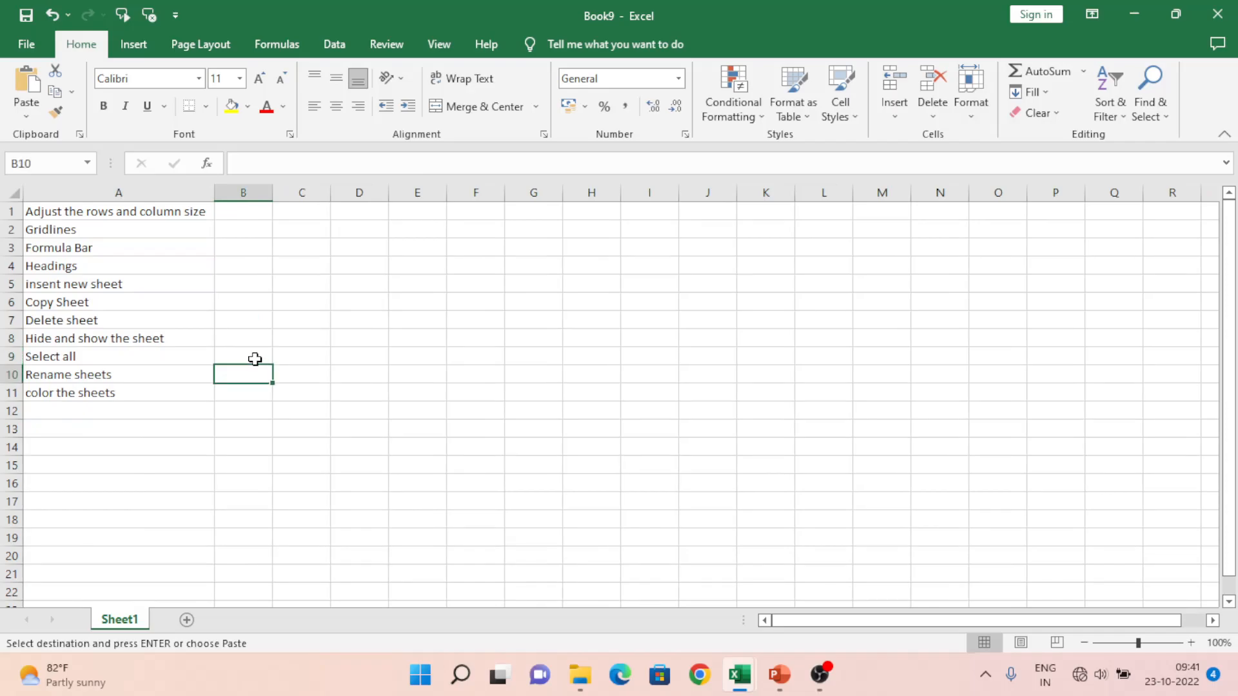
{"action": "key", "text": "Left"}
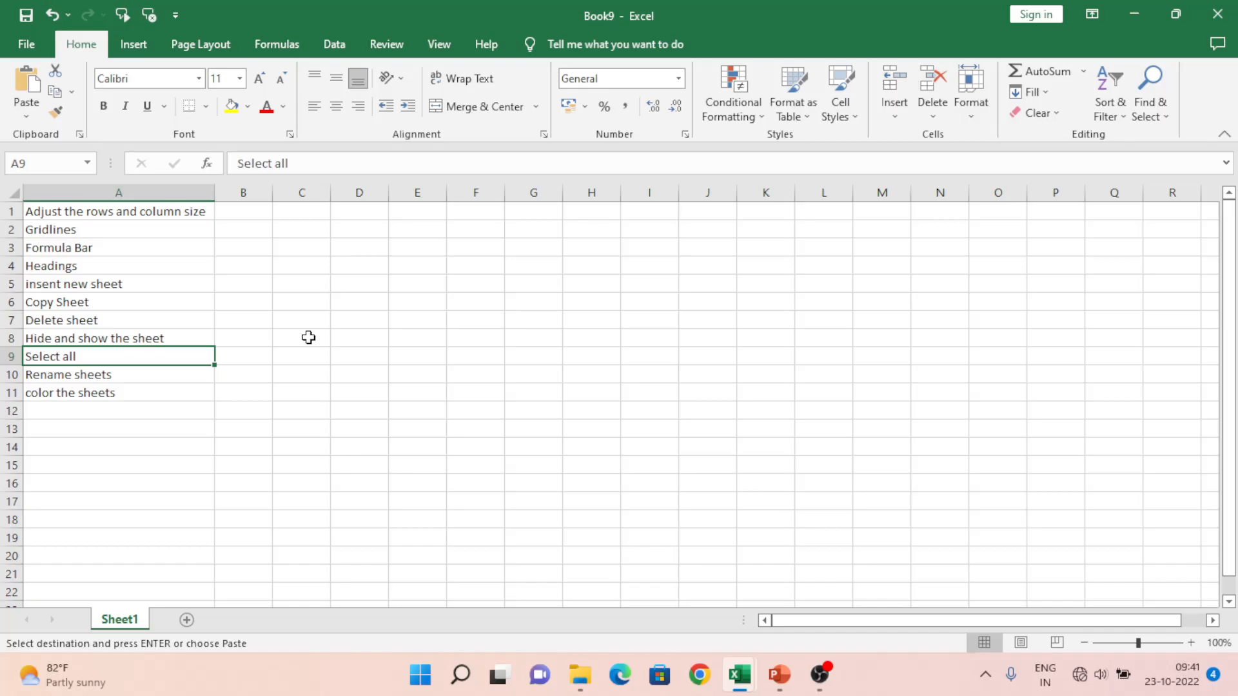
Step: Create a copy of Sheet1 within Book9, placed before Sheet1
{"action": "right_click", "coordinate": [116, 625]}
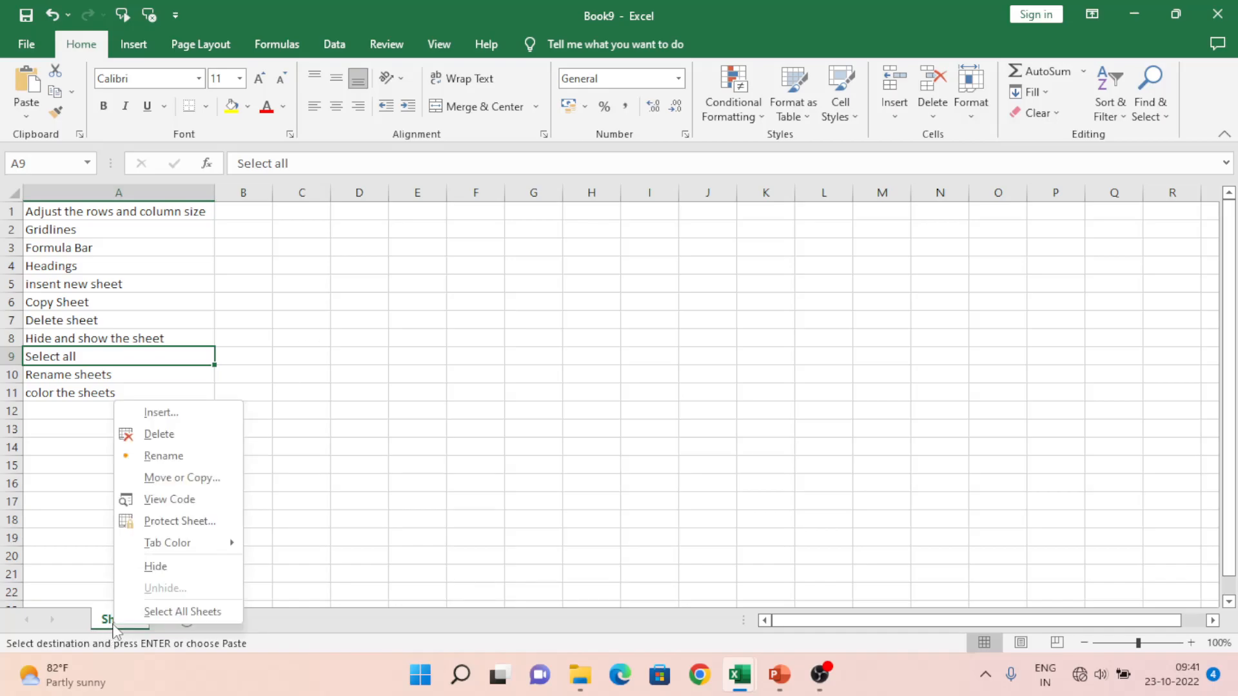
{"action": "left_click", "coordinate": [183, 478]}
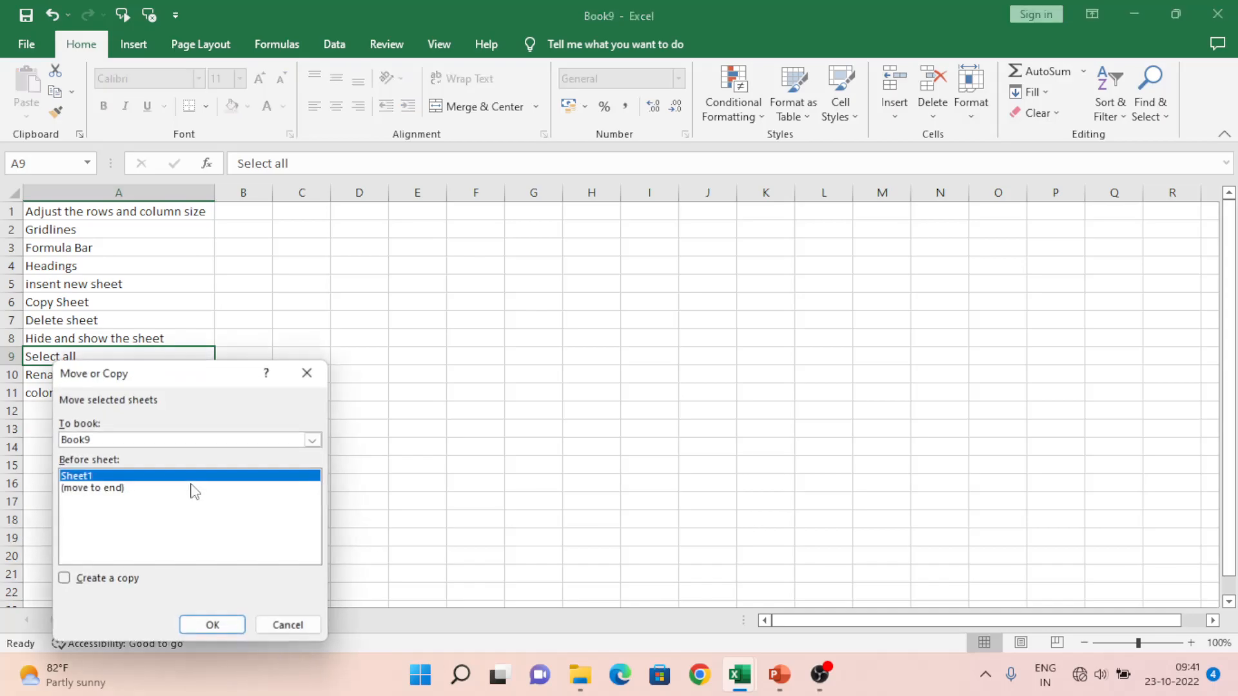
{"action": "left_click", "coordinate": [66, 579]}
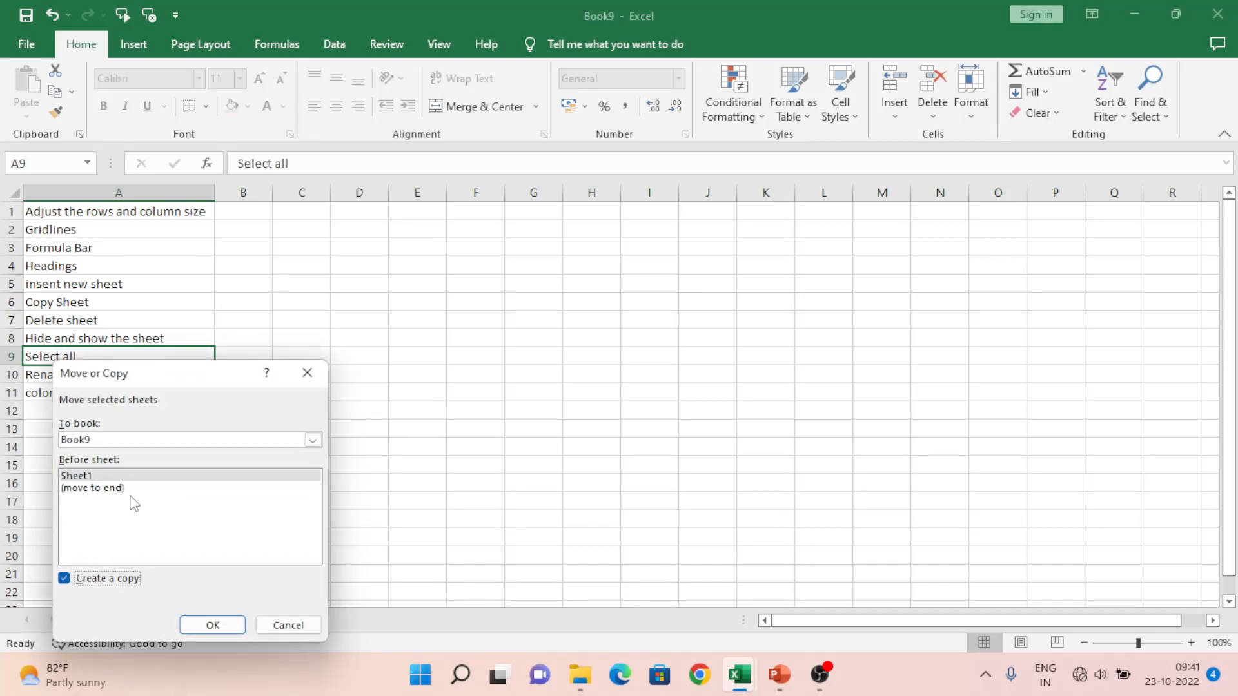
{"action": "left_click", "coordinate": [205, 627]}
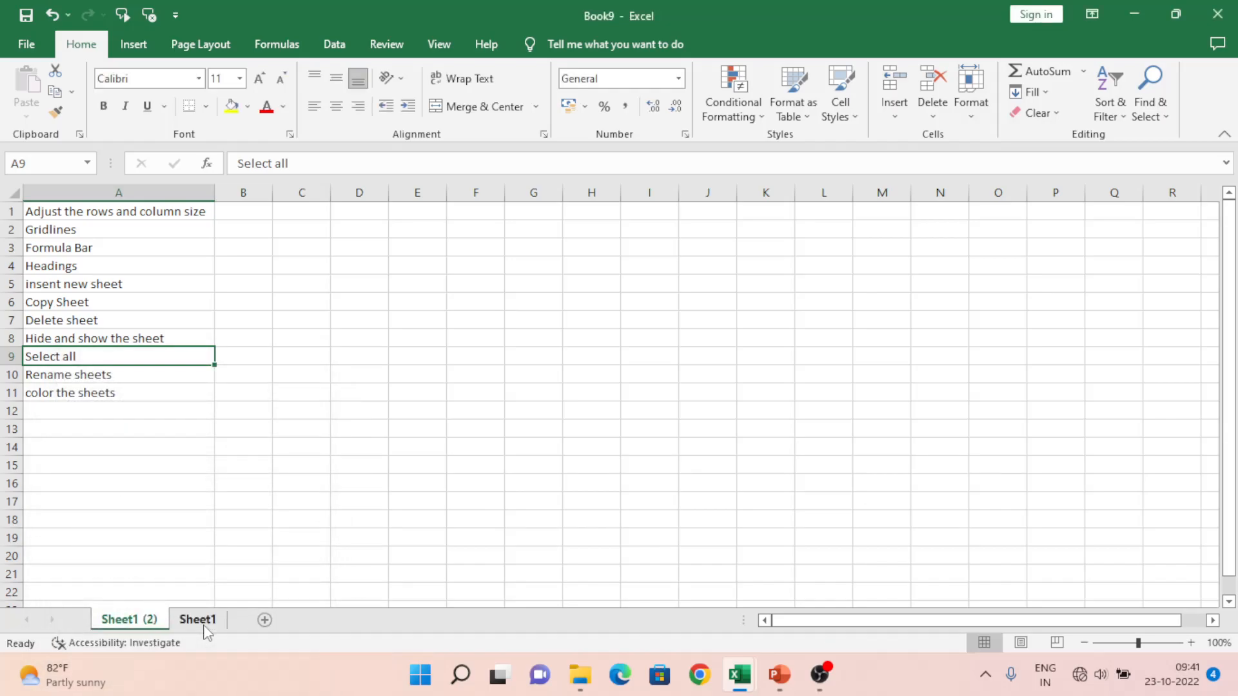
Step: Copy the Sheet1 (2) worksheet from Book9 into a new workbook
{"action": "right_click", "coordinate": [139, 624]}
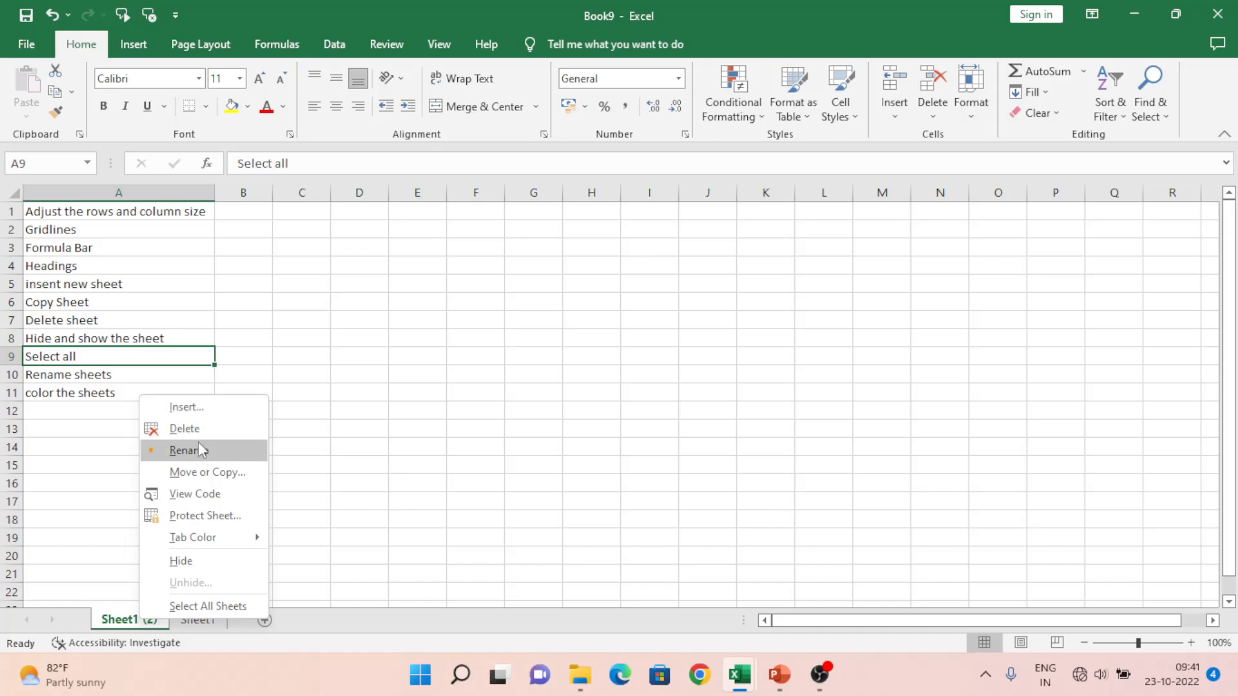
{"action": "left_click", "coordinate": [222, 473]}
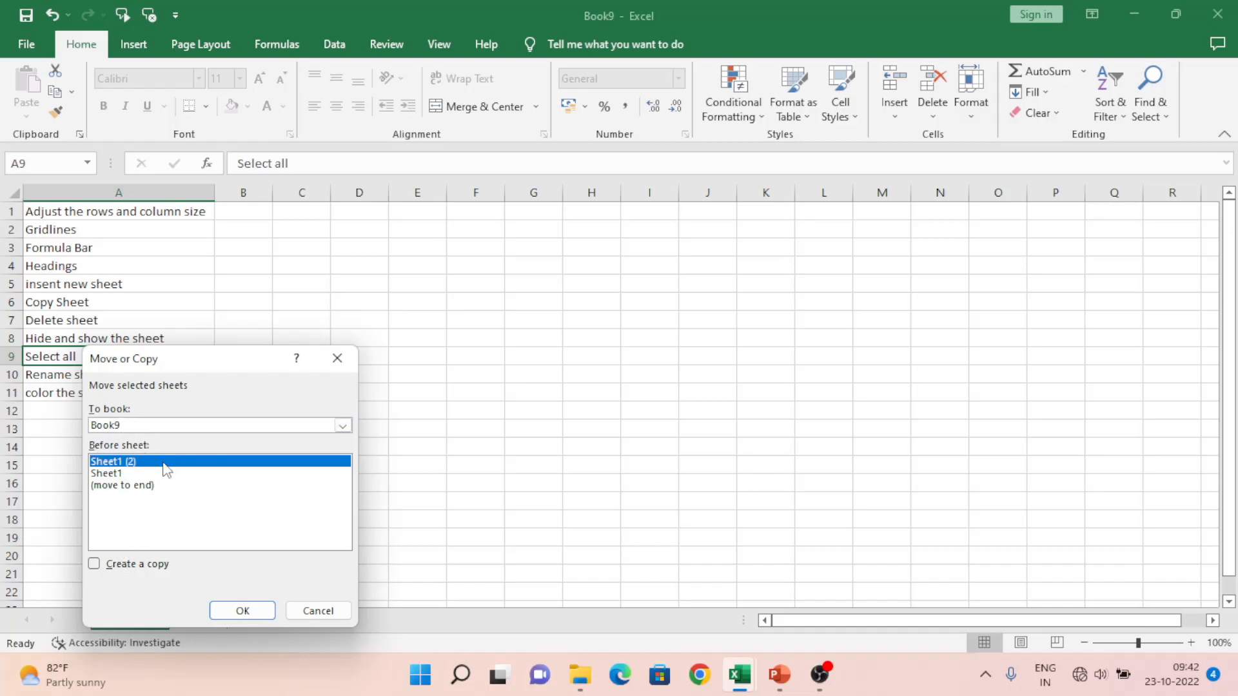
{"action": "left_click", "coordinate": [120, 486]}
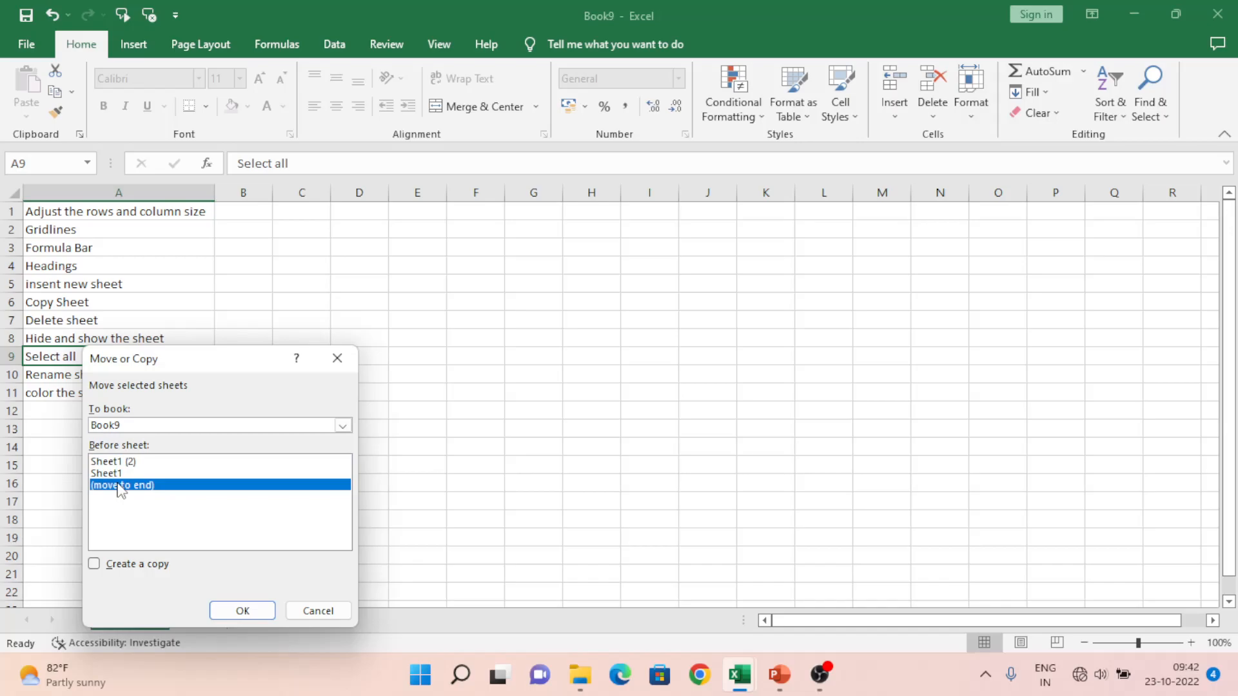
{"action": "left_click", "coordinate": [119, 474]}
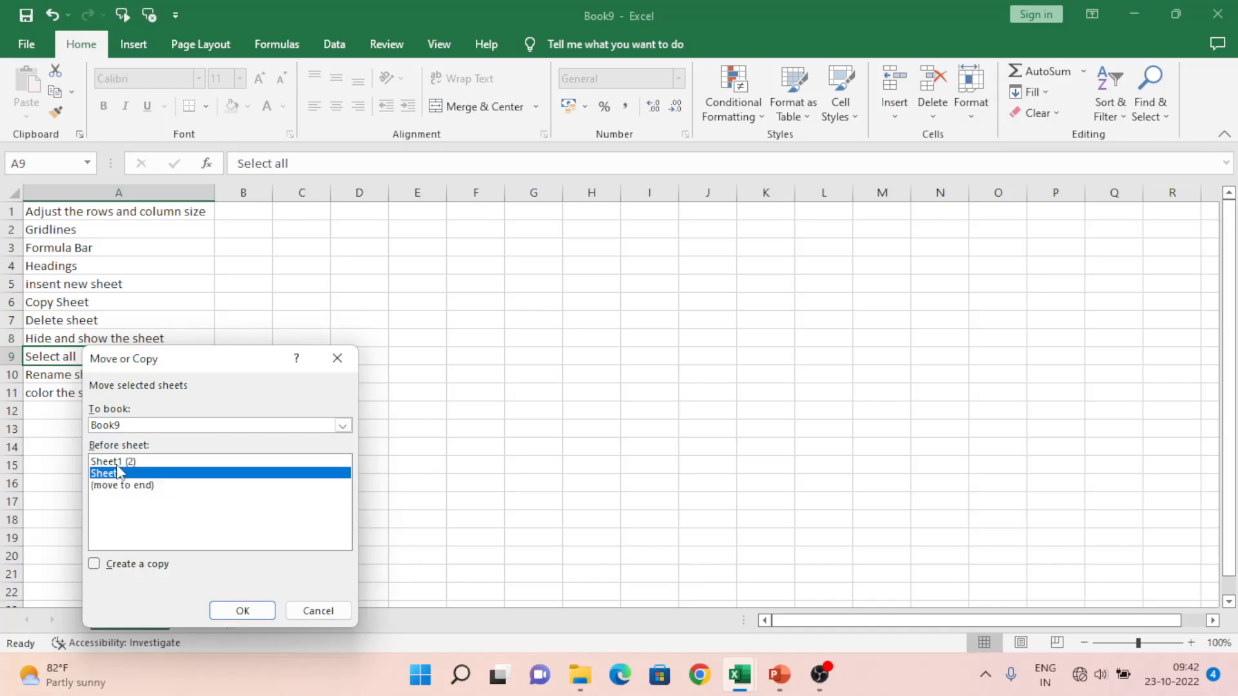
{"action": "key", "text": "Up"}
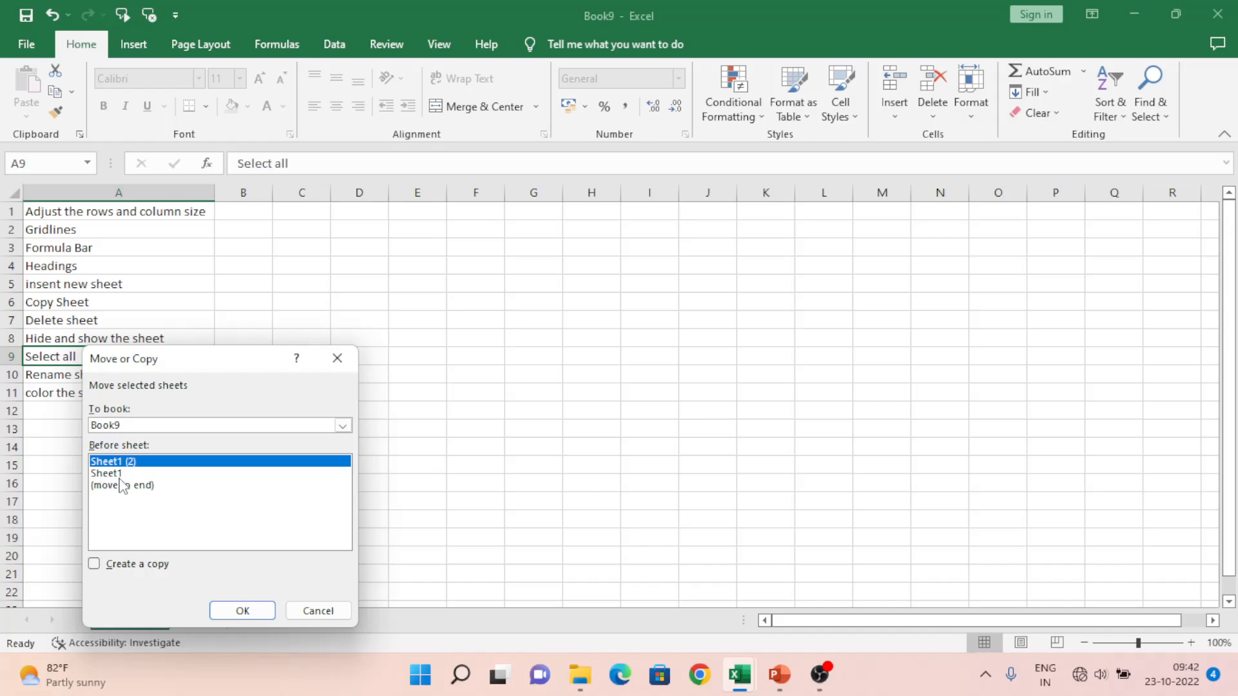
{"action": "left_click", "coordinate": [116, 486]}
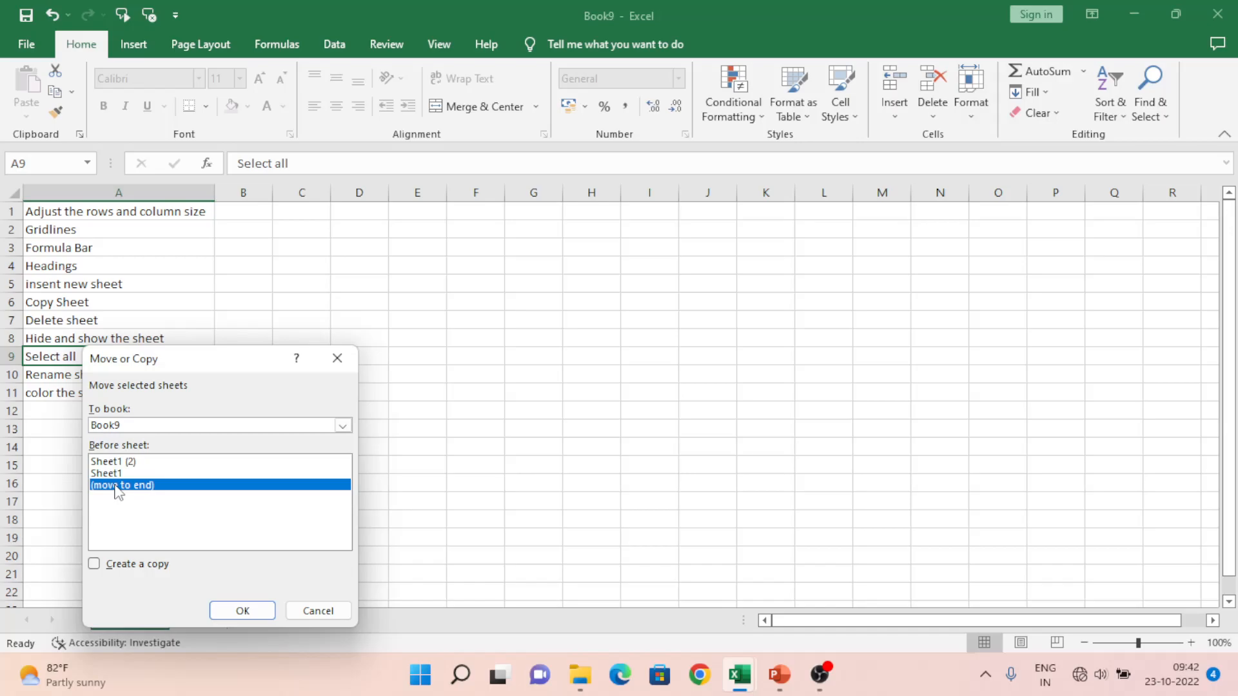
{"action": "left_click", "coordinate": [219, 436]}
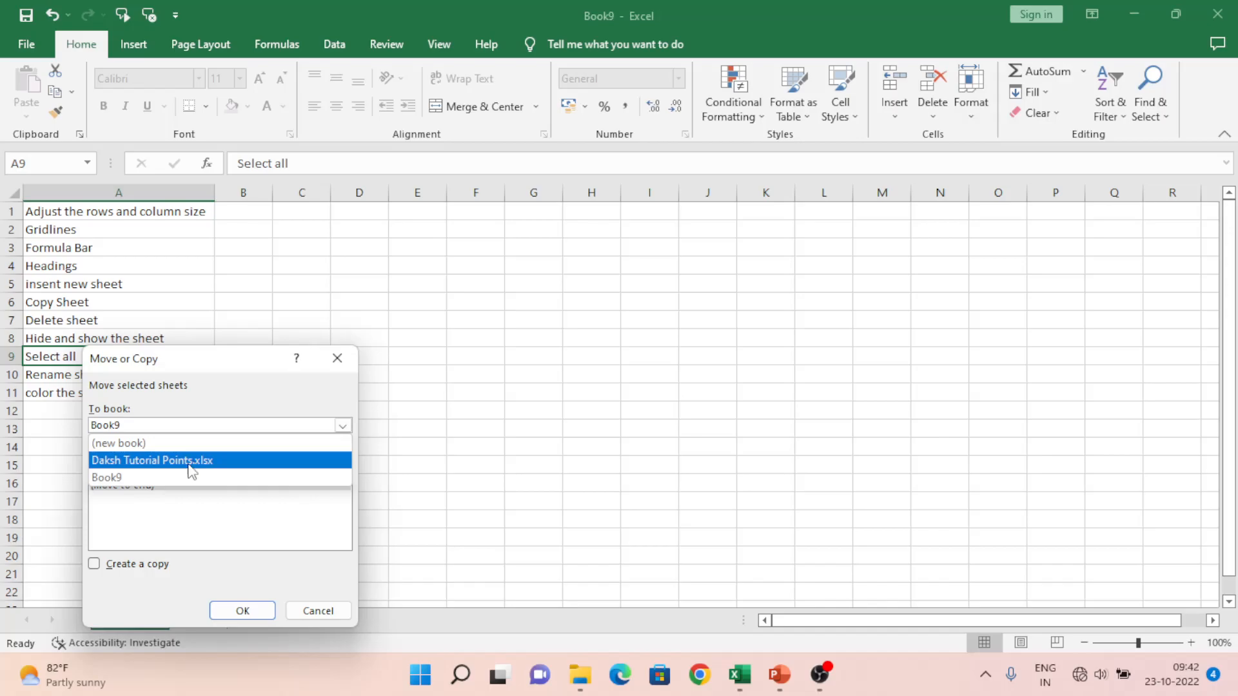
{"action": "left_click", "coordinate": [156, 478]}
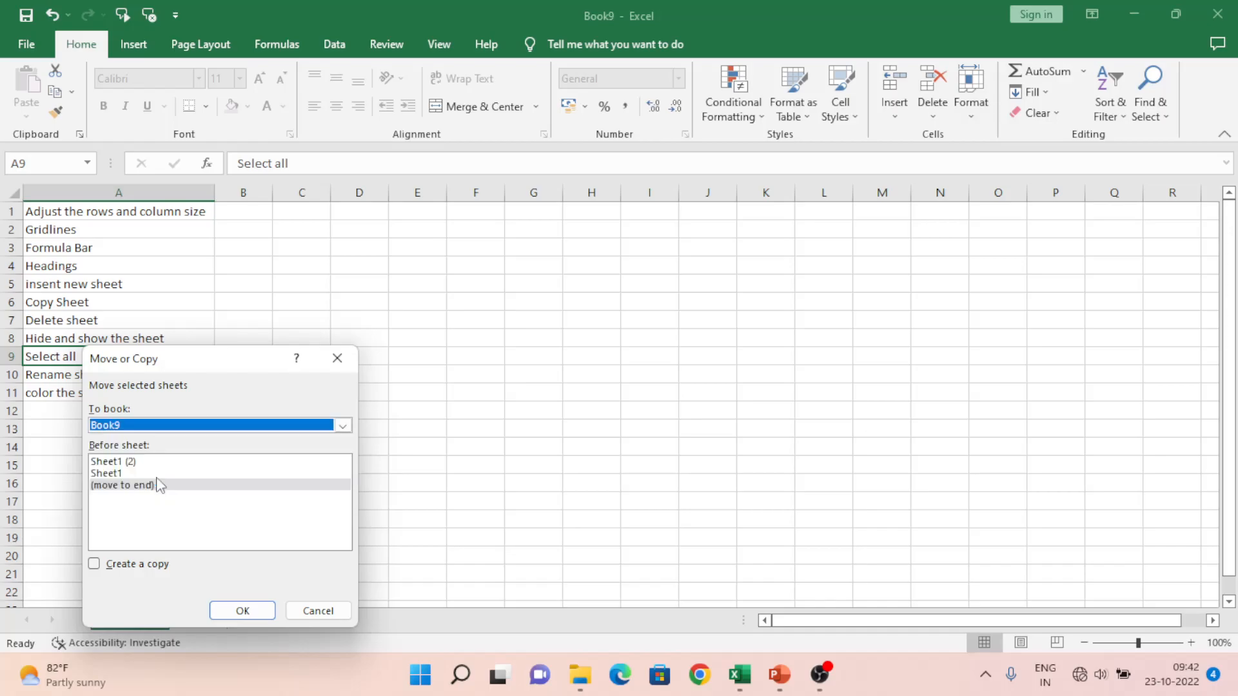
{"action": "left_click", "coordinate": [160, 427]}
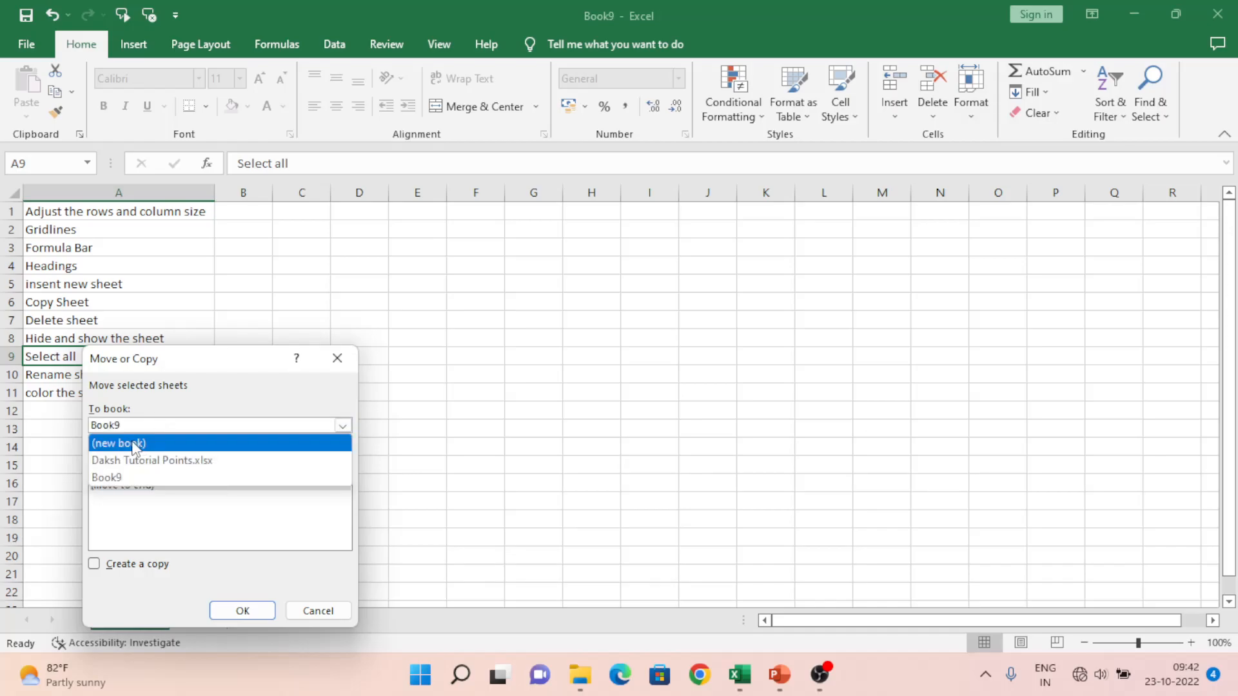
{"action": "left_click", "coordinate": [134, 445]}
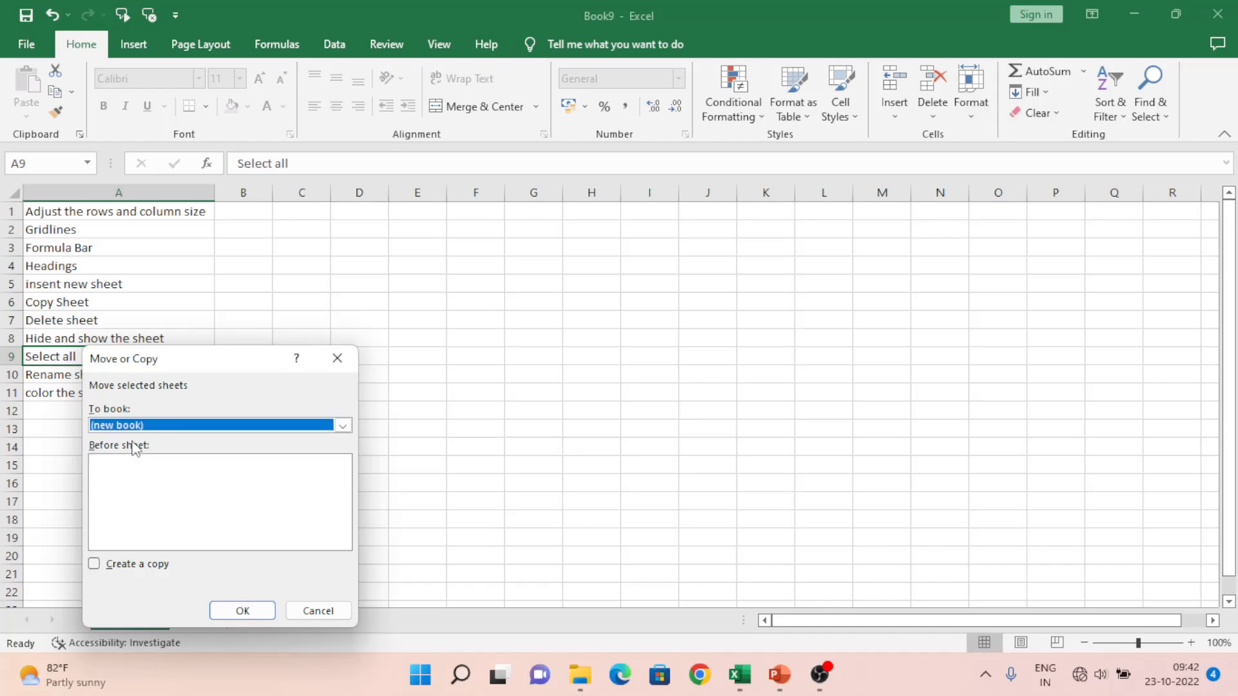
{"action": "left_click", "coordinate": [152, 567]}
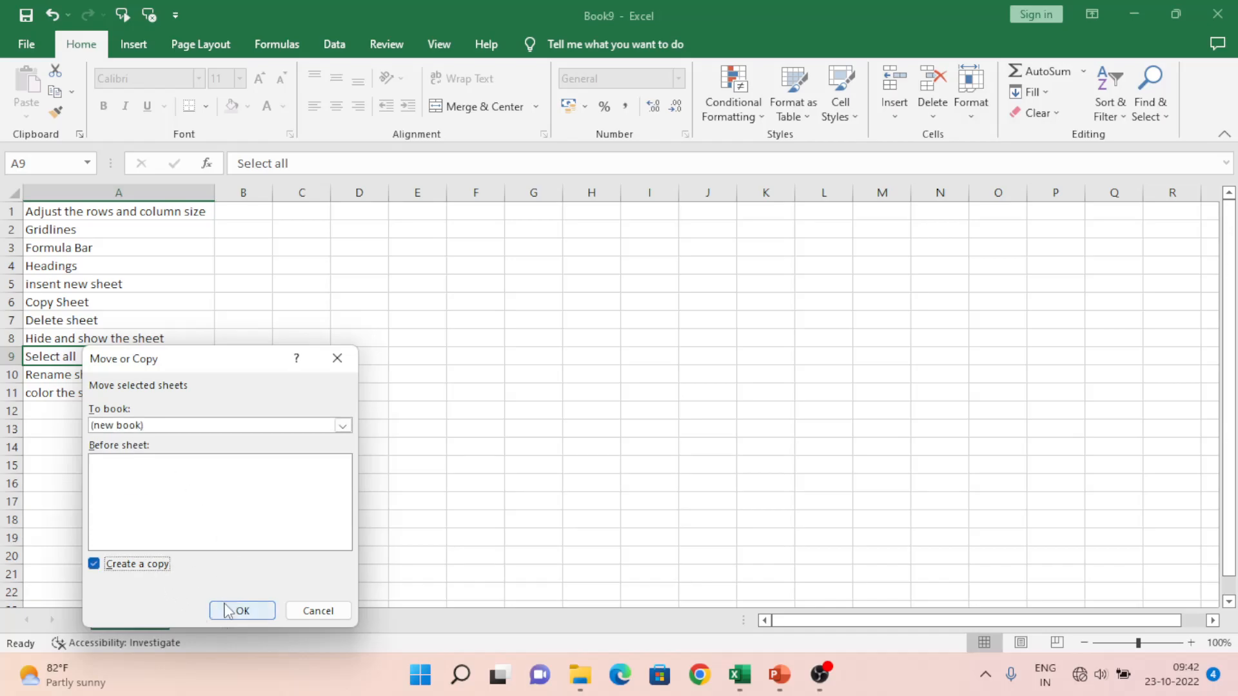
{"action": "left_click", "coordinate": [245, 611]}
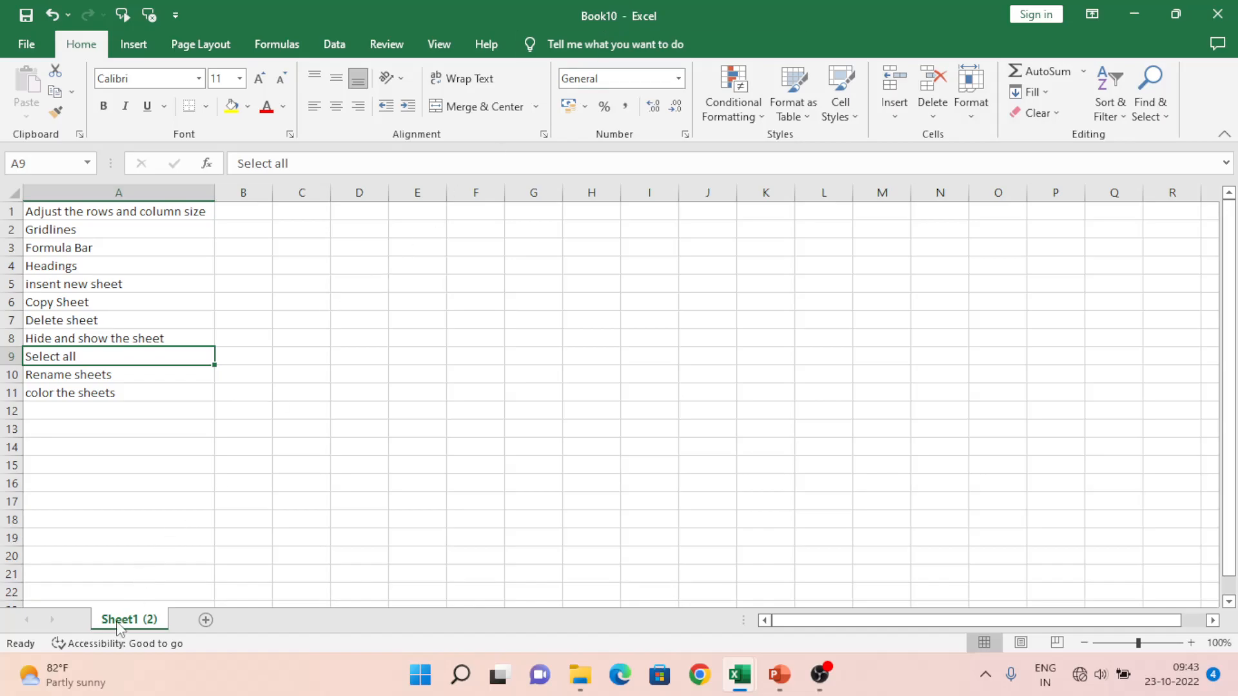
Step: Switch between Book10 and Book9 to compare the copied sheet with its source, finishing in Book9
{"action": "key", "text": "alt+Tab"}
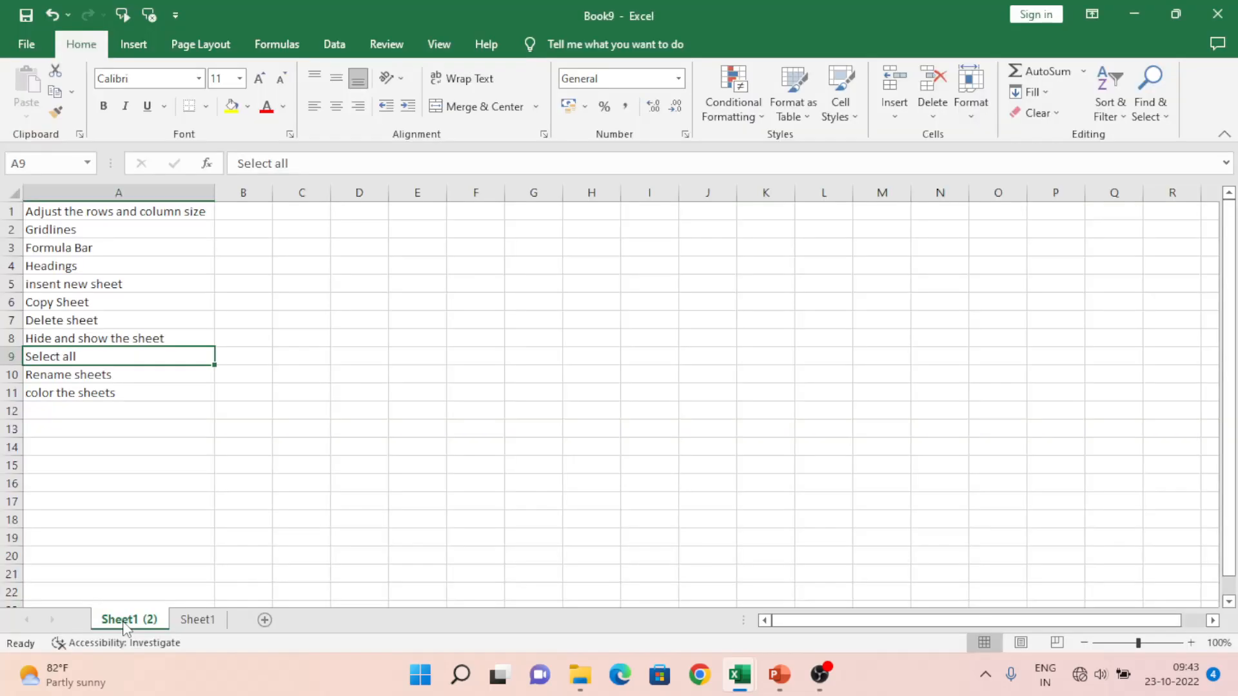
{"action": "key", "text": "alt+Tab"}
{"action": "key", "text": "alt+Tab"}
{"action": "key", "text": "alt+Tab"}
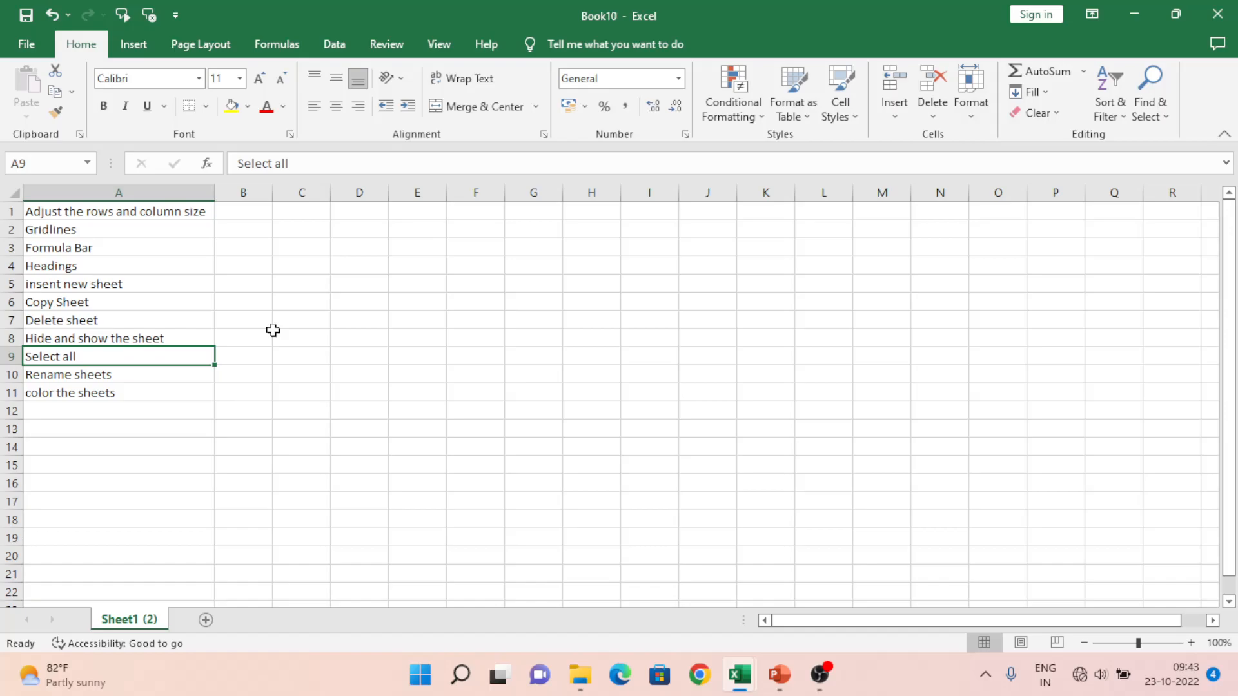
{"action": "key", "text": "alt+Tab"}
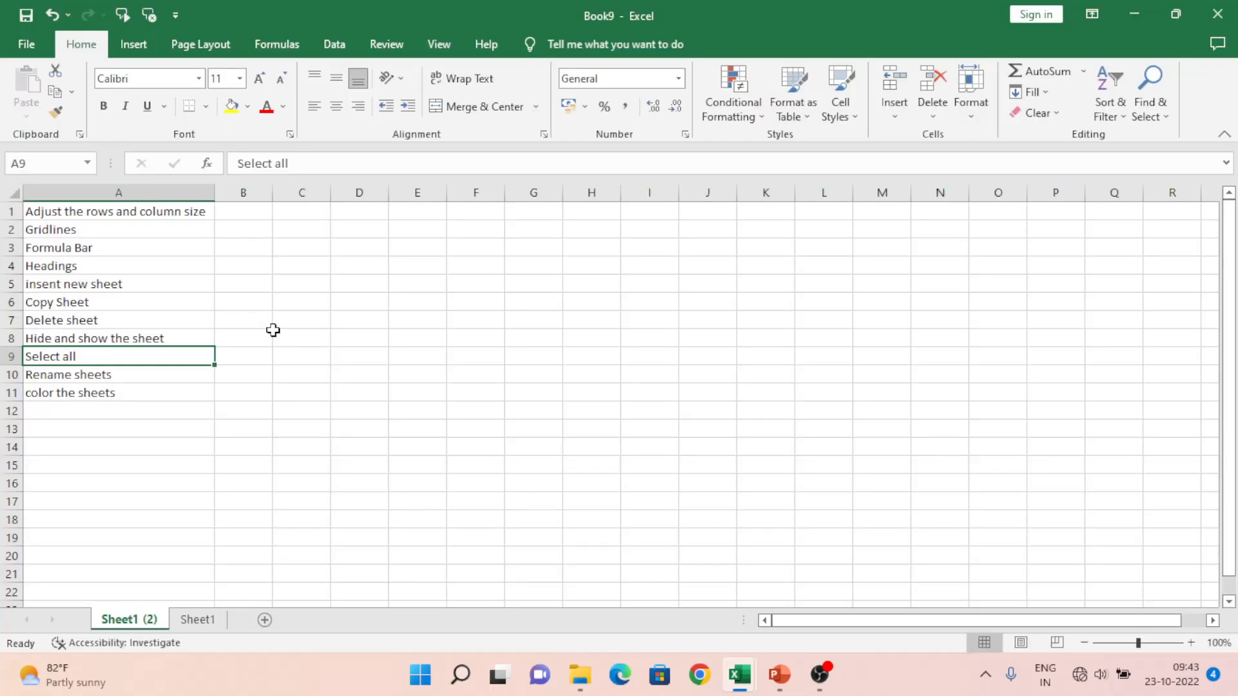
Step: Copy the Sheet1 (2) worksheet from Book9 to the end of Book10
{"action": "right_click", "coordinate": [132, 622]}
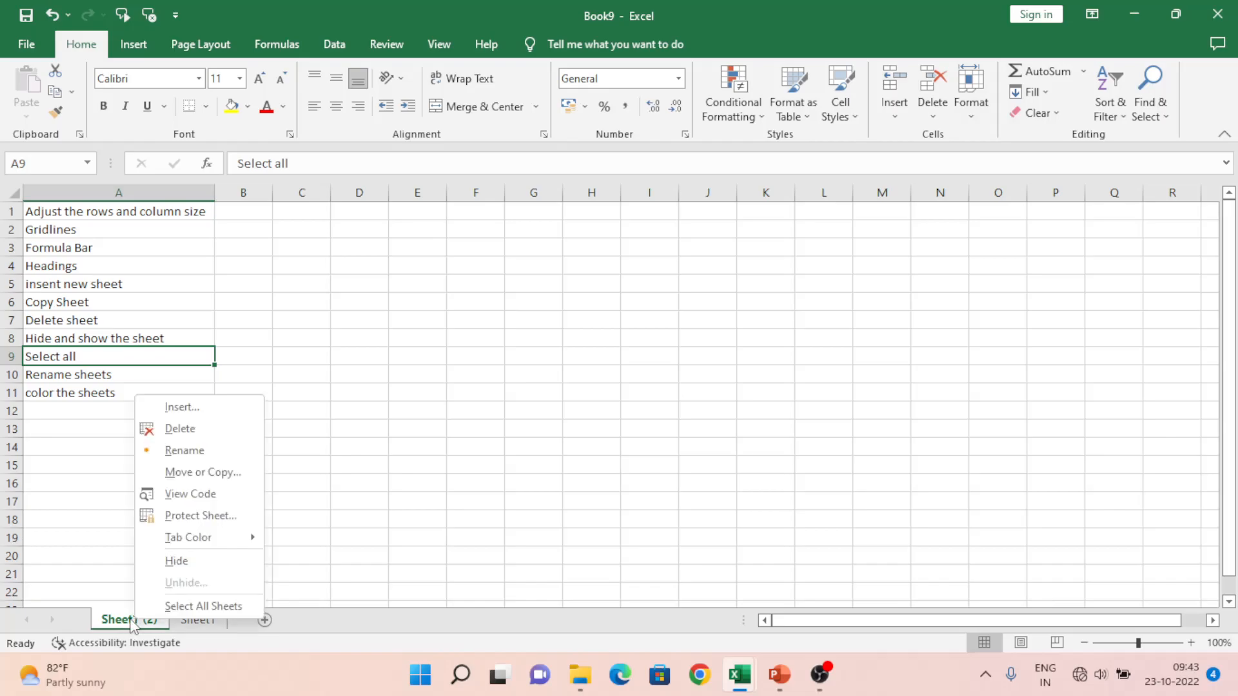
{"action": "left_click", "coordinate": [221, 473]}
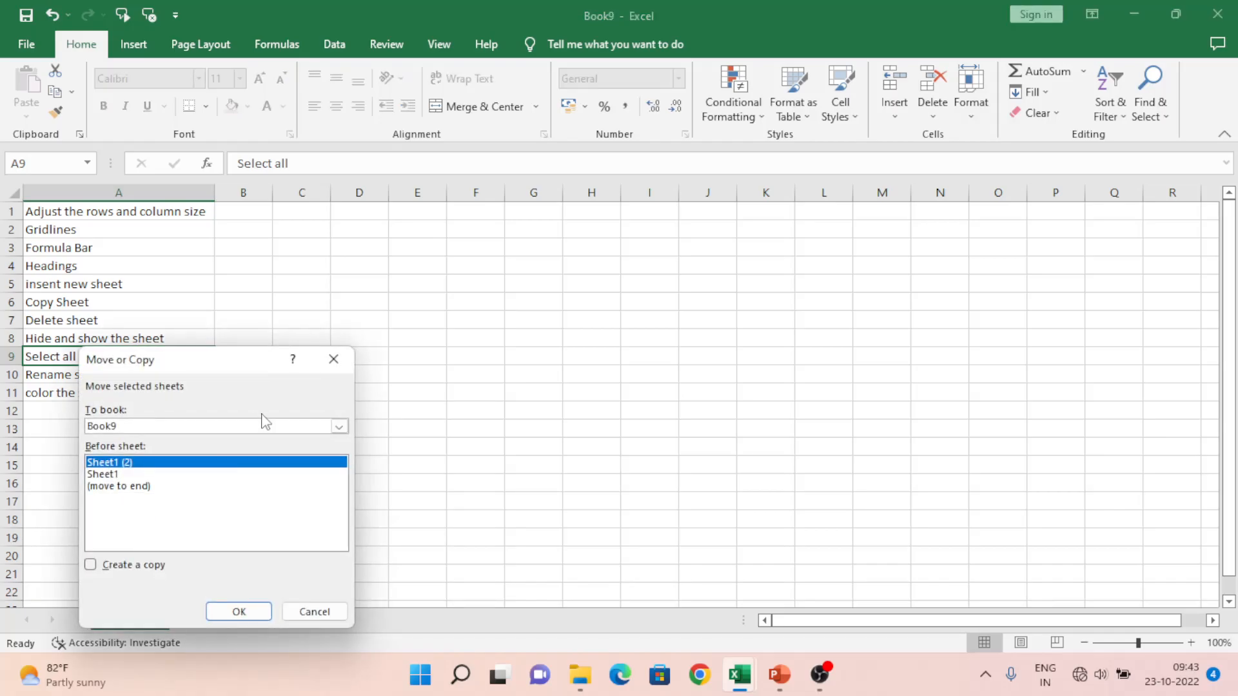
{"action": "left_click", "coordinate": [203, 427]}
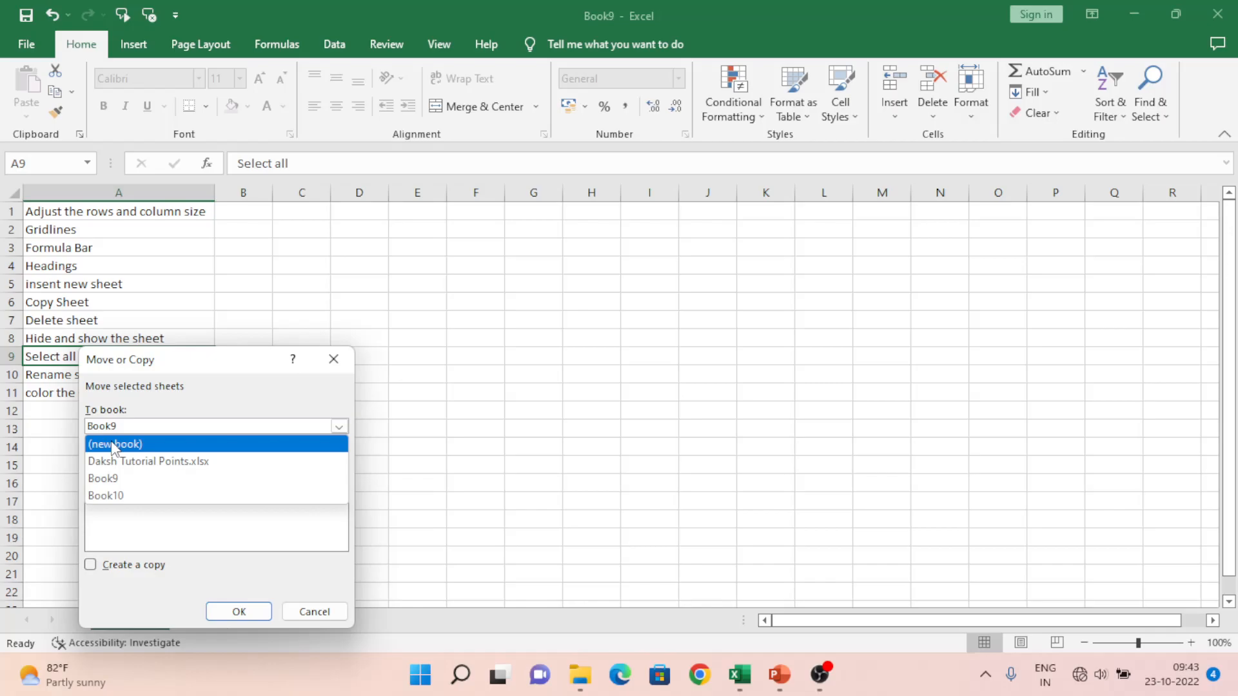
{"action": "left_click", "coordinate": [120, 496]}
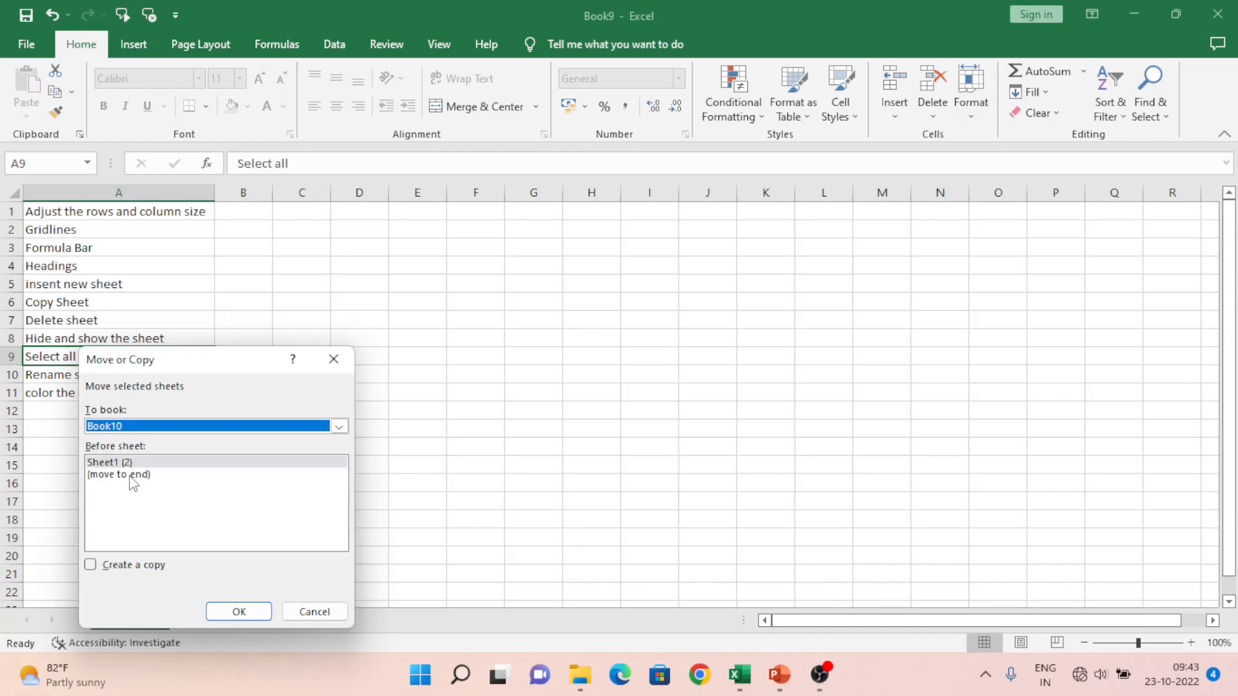
{"action": "left_click", "coordinate": [133, 477]}
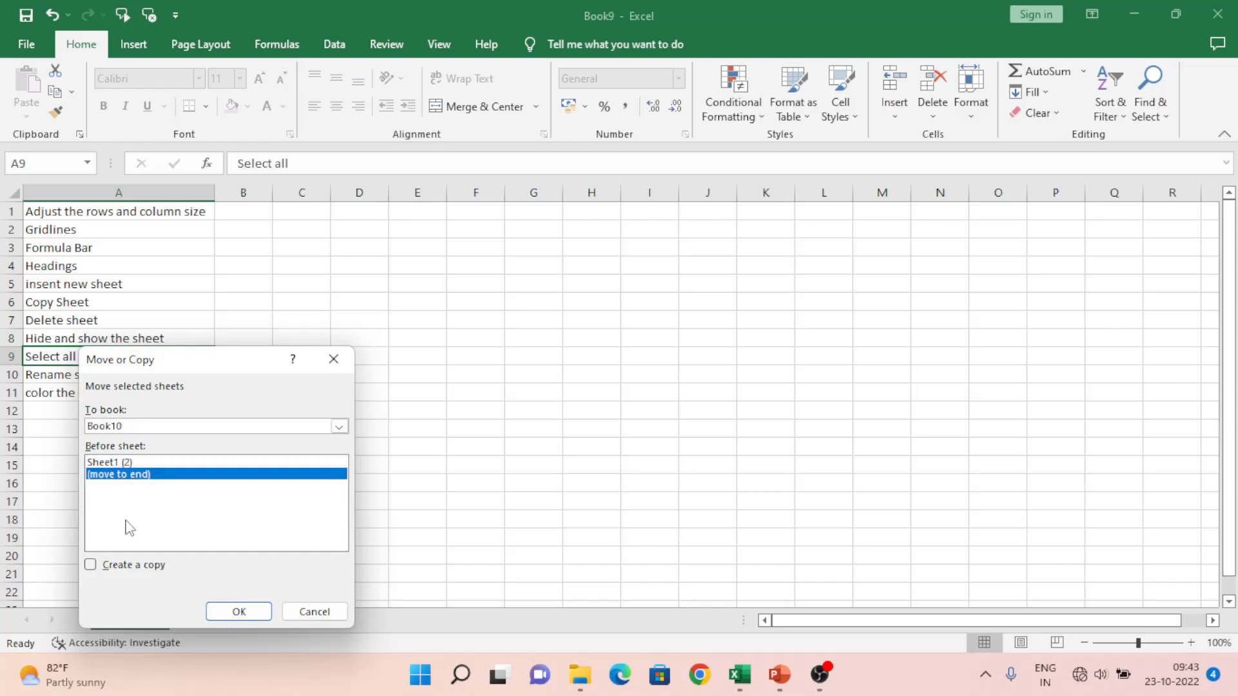
{"action": "left_click", "coordinate": [90, 565]}
{"action": "left_click", "coordinate": [222, 611]}
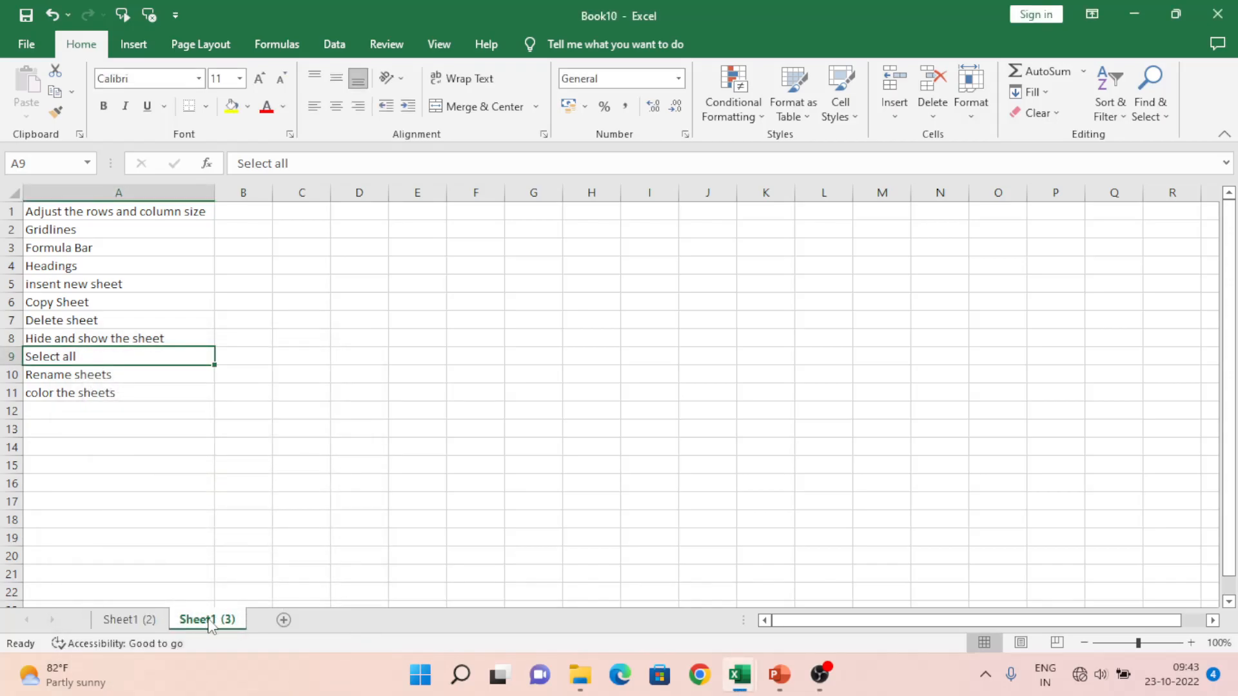
Step: Return to Book9 and create a copy of Sheet1 (2) in the same workbook, placed before Sheet1 (2)
{"action": "key", "text": "alt+Tab"}
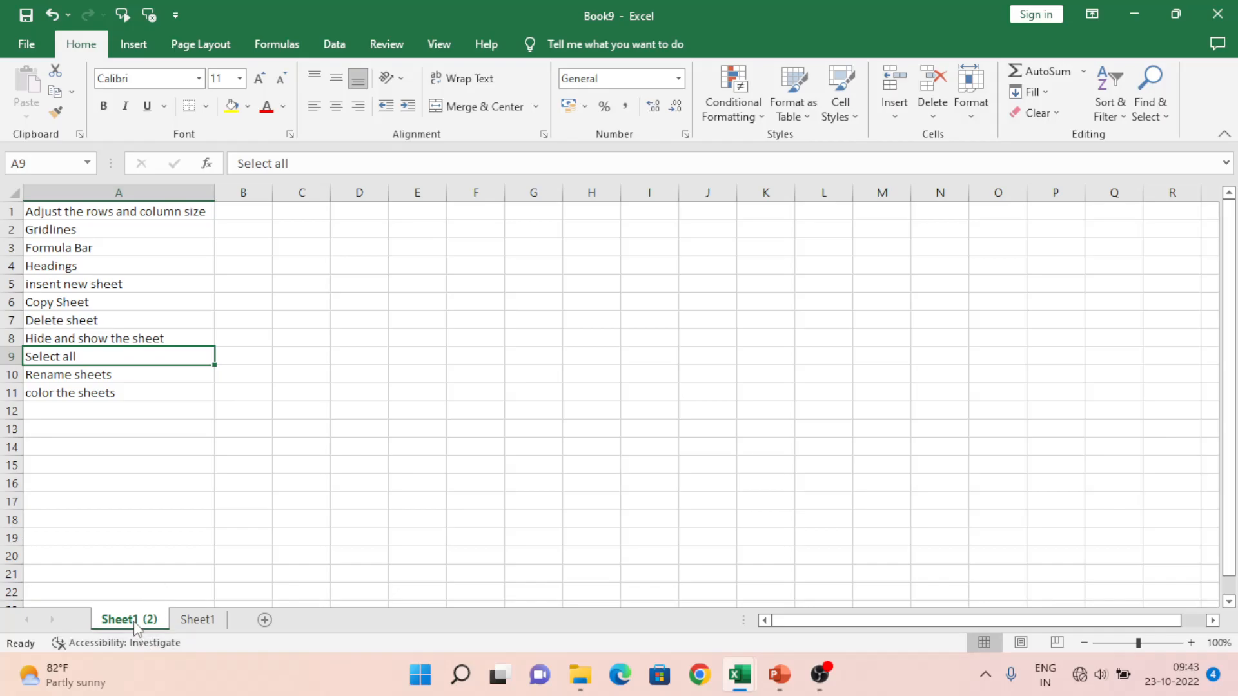
{"action": "right_click", "coordinate": [135, 624]}
{"action": "left_click", "coordinate": [197, 477]}
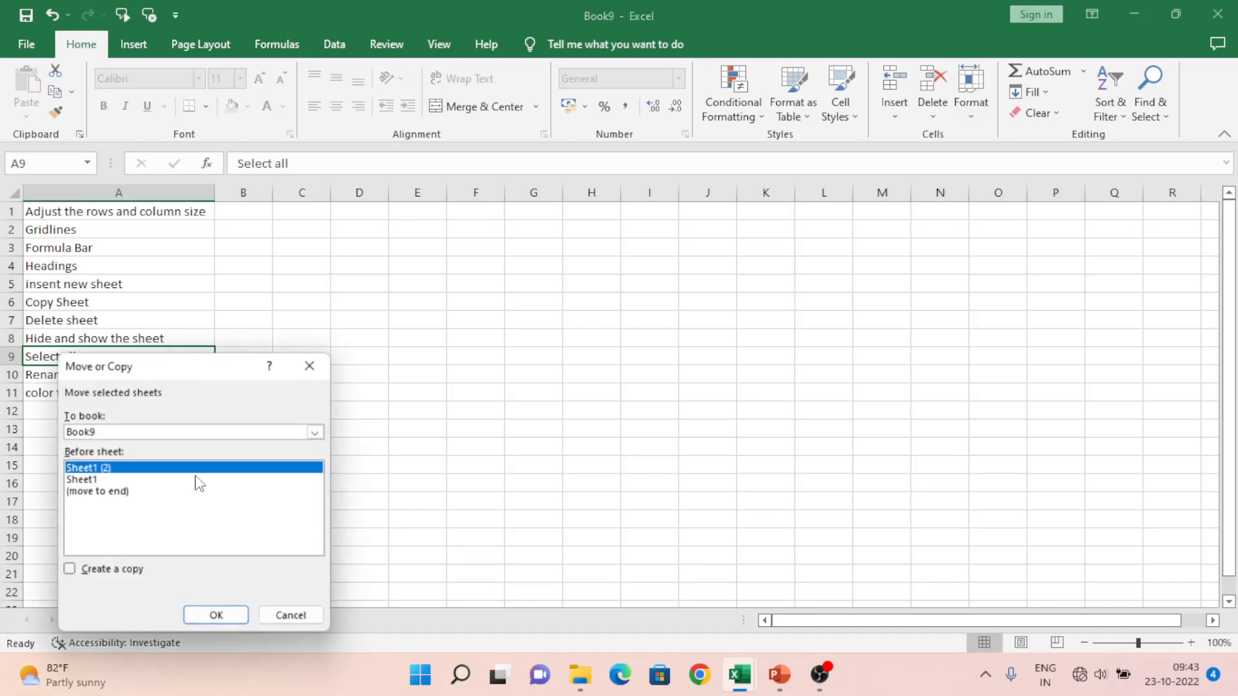
{"action": "left_click", "coordinate": [199, 432]}
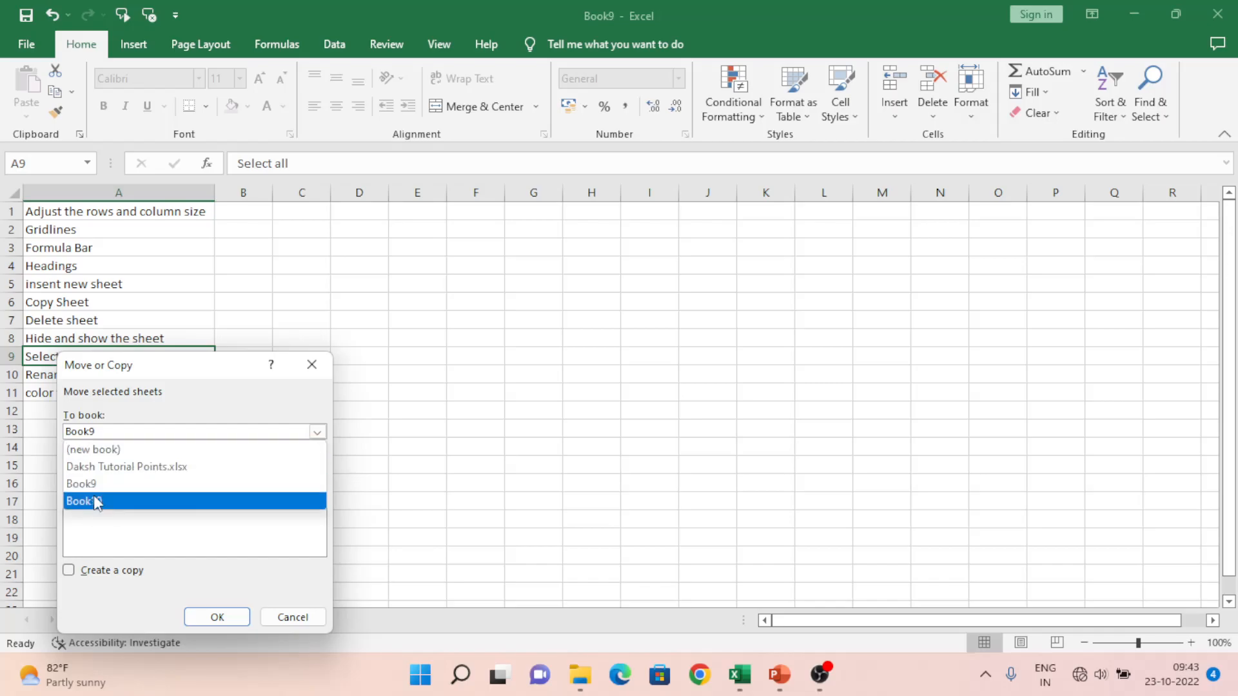
{"action": "left_click", "coordinate": [105, 533]}
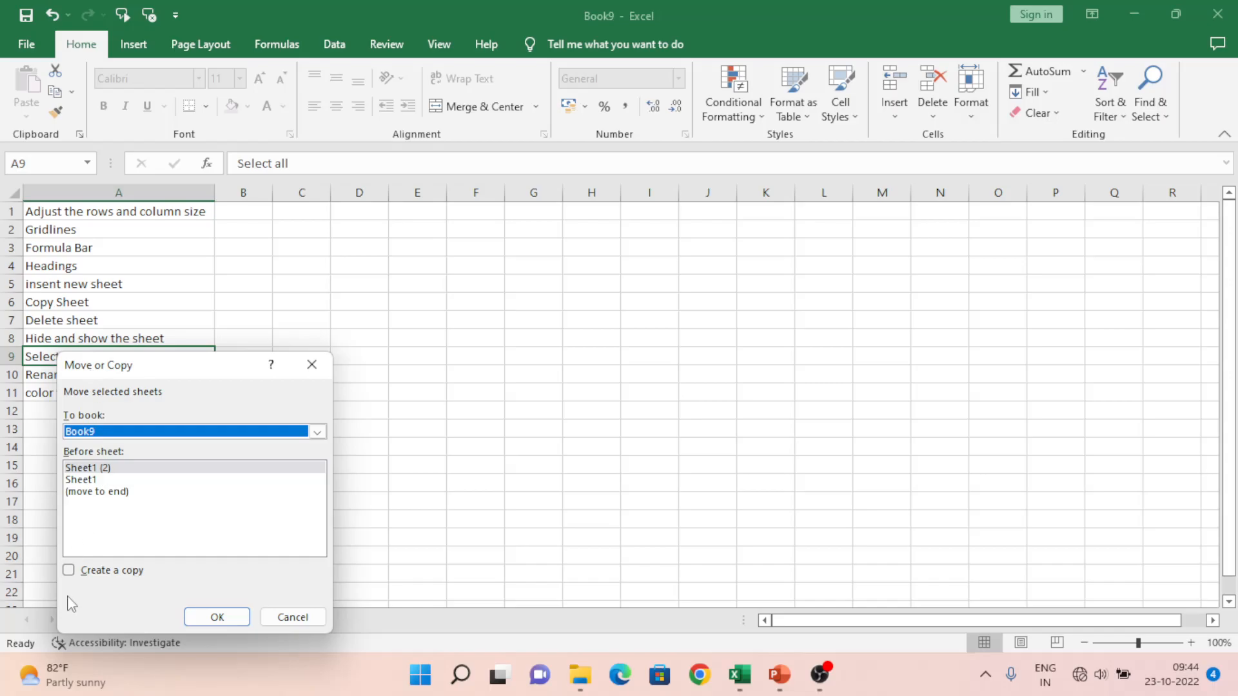
{"action": "left_click", "coordinate": [89, 575]}
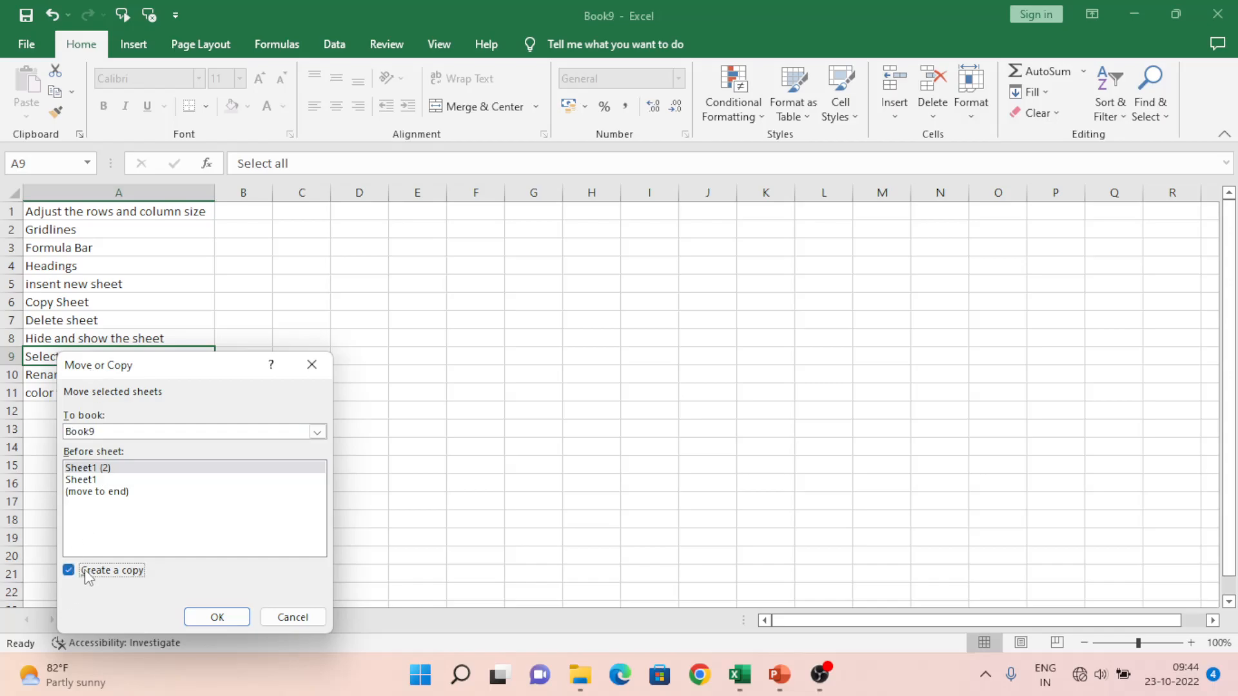
{"action": "left_click", "coordinate": [216, 617]}
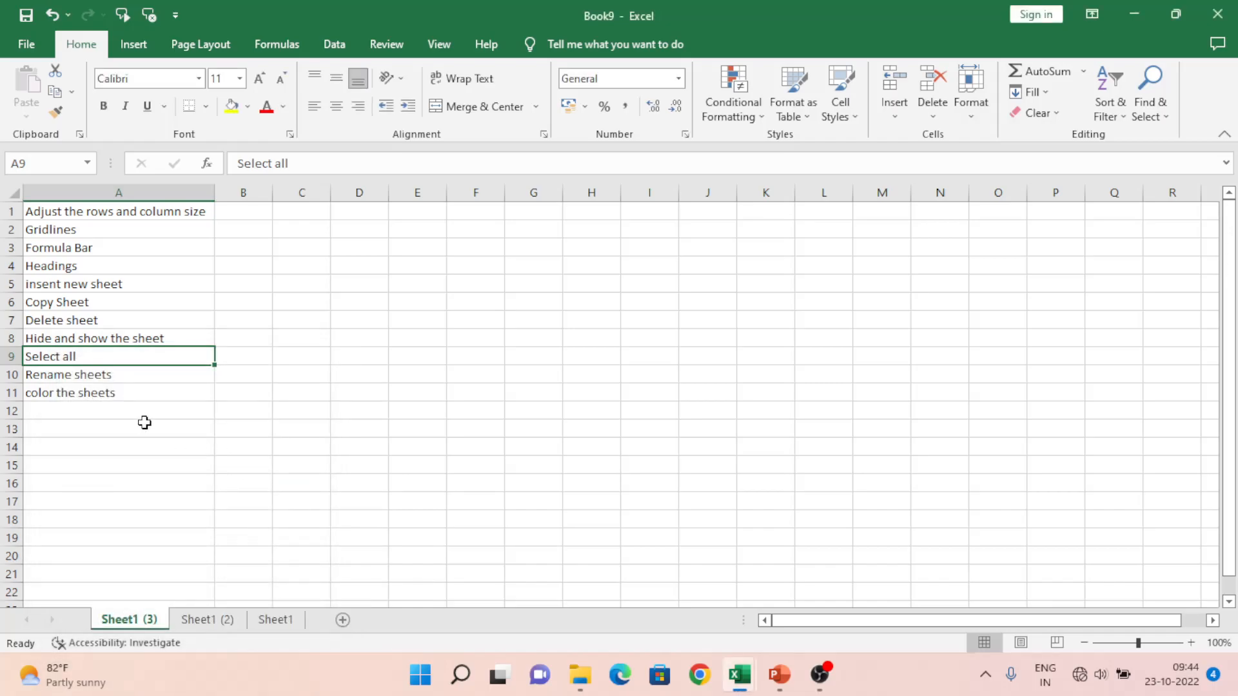
Step: Switch to Book10 and close it without saving the changes
{"action": "key", "text": "alt+Tab"}
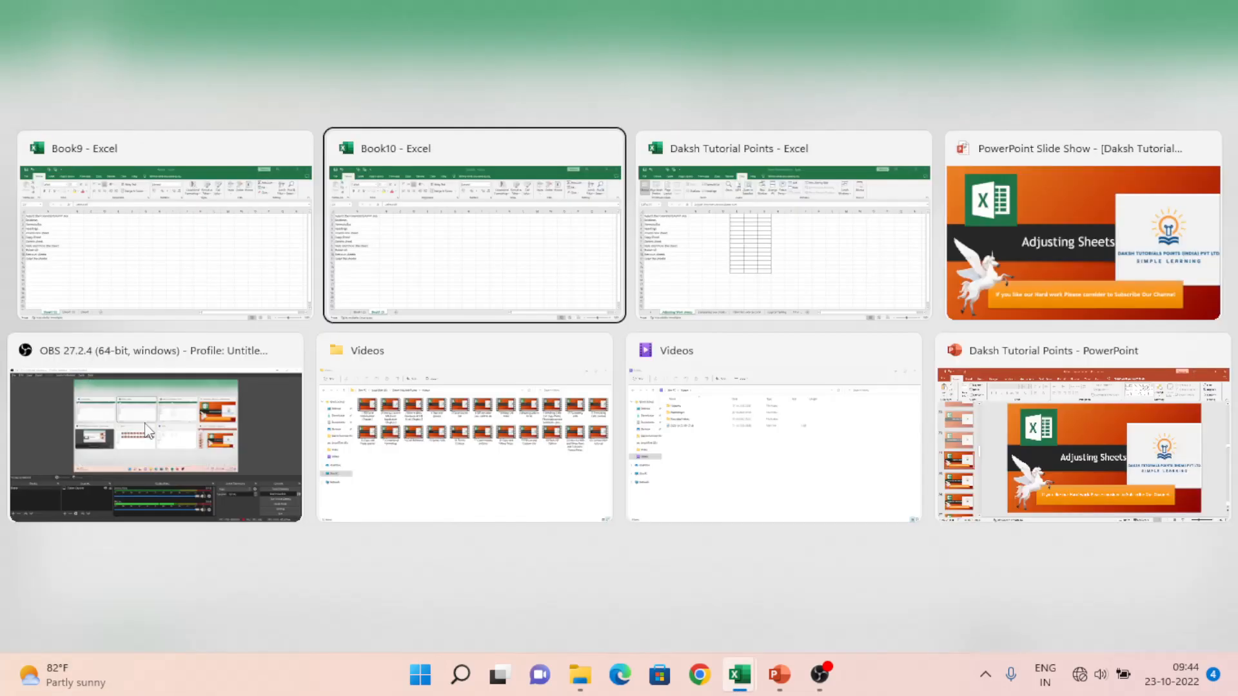
{"action": "key", "text": "alt+F4"}
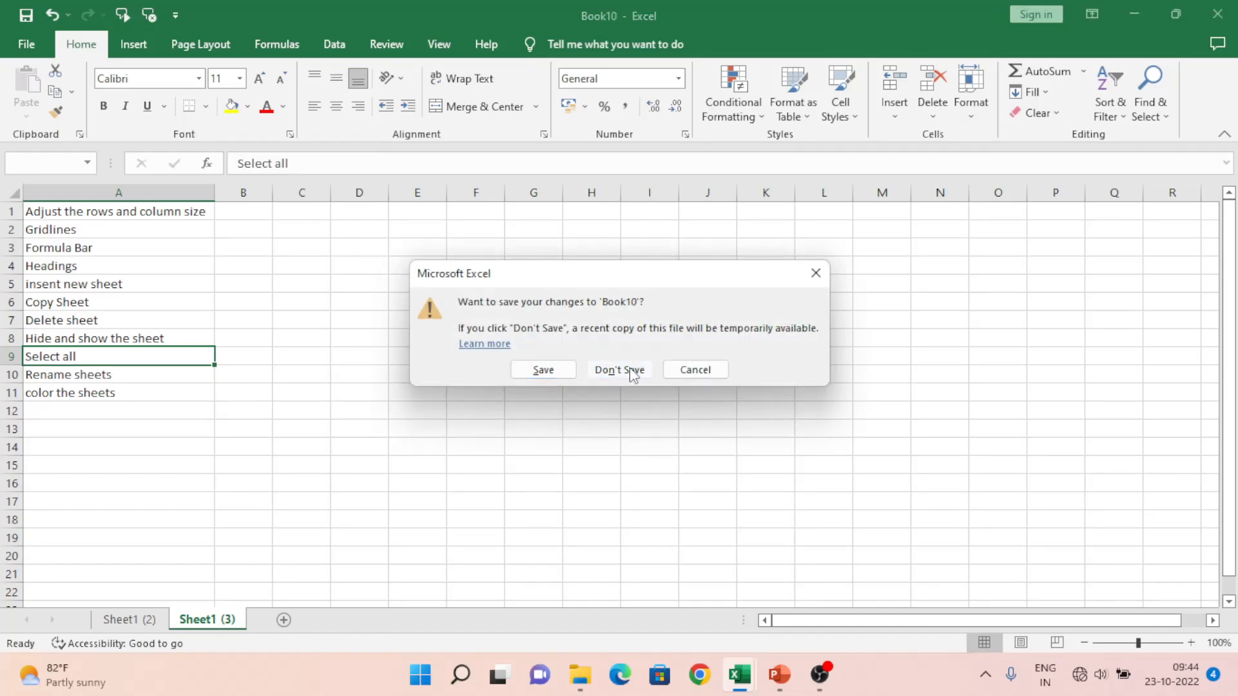
{"action": "left_click", "coordinate": [619, 370]}
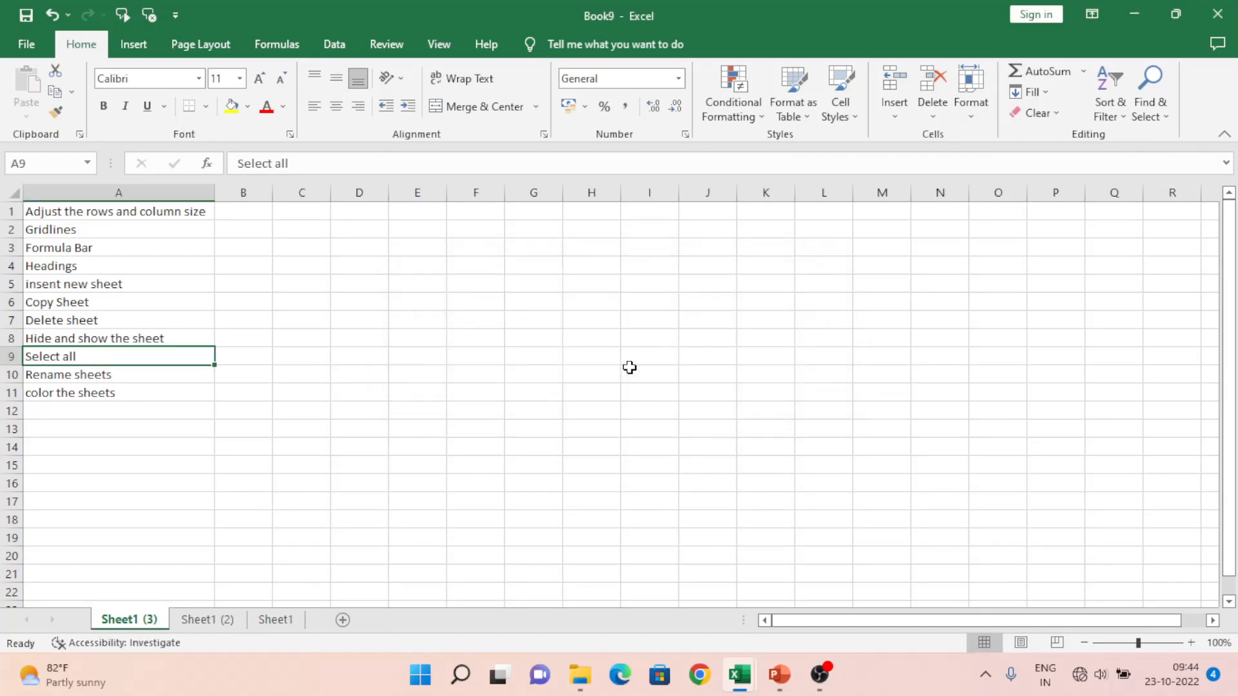
Step: Rename the sheet Sheet1 (3) as A and the sheet Sheet1 (2) as B
{"action": "right_click", "coordinate": [135, 622]}
{"action": "left_click", "coordinate": [183, 451]}
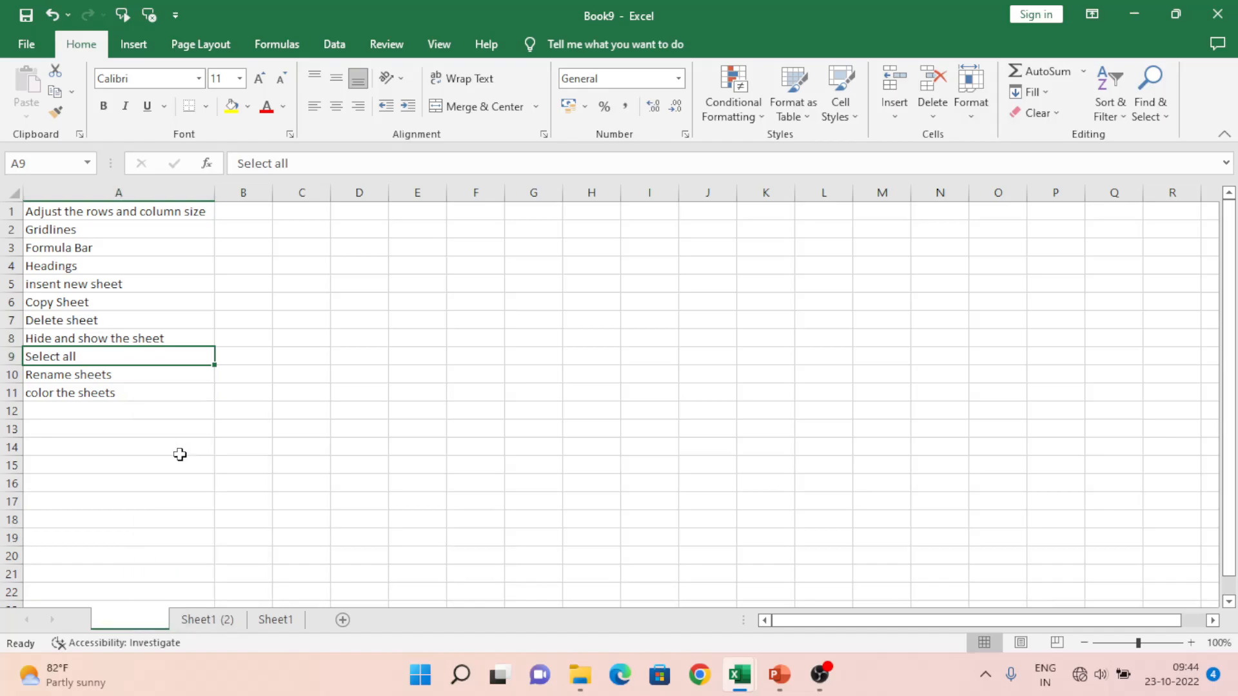
{"action": "type", "text": "A"}
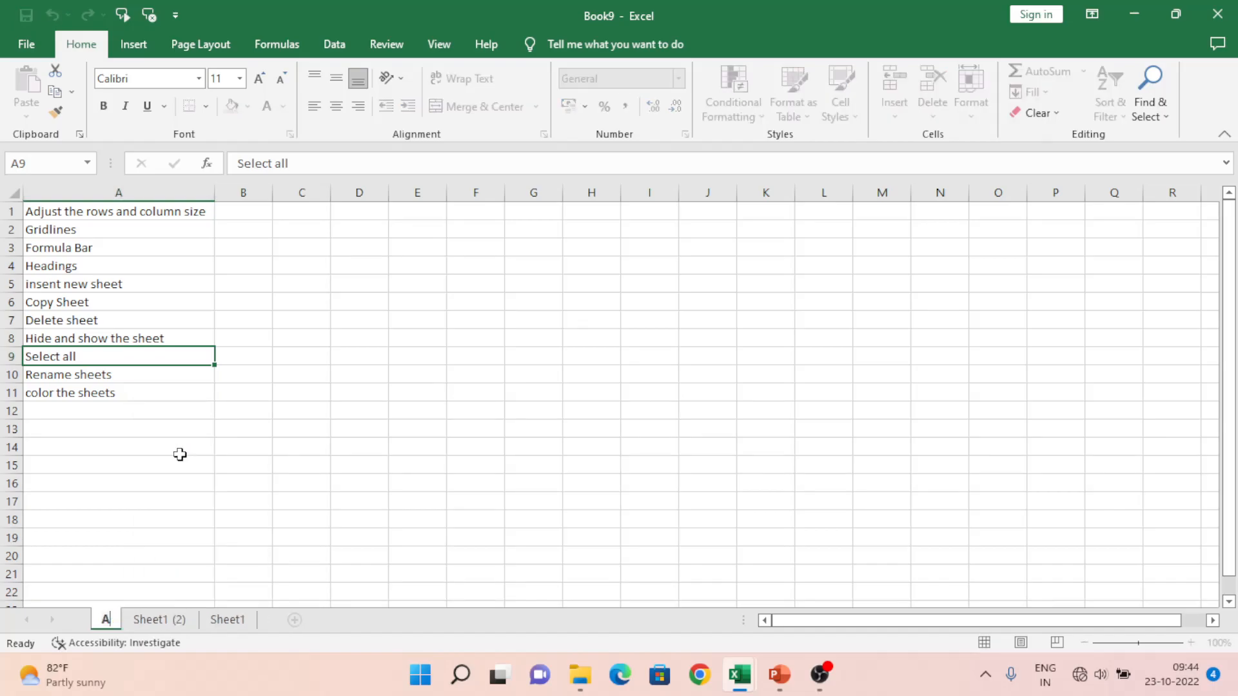
{"action": "key", "text": "Return"}
{"action": "right_click", "coordinate": [155, 617]}
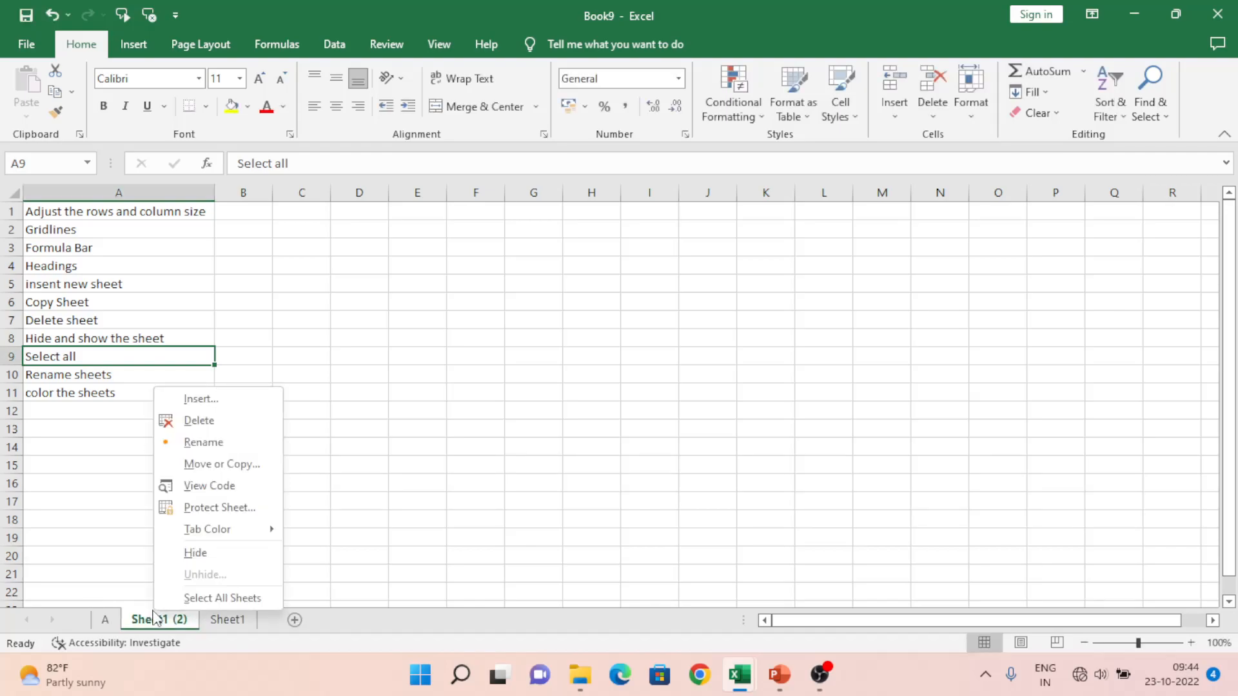
{"action": "left_click", "coordinate": [197, 443]}
{"action": "type", "text": "B"}
Step: Rename Sheet1 as C and select the empty cell A14 on it
{"action": "left_click", "coordinate": [186, 621]}
{"action": "right_click", "coordinate": [186, 620]}
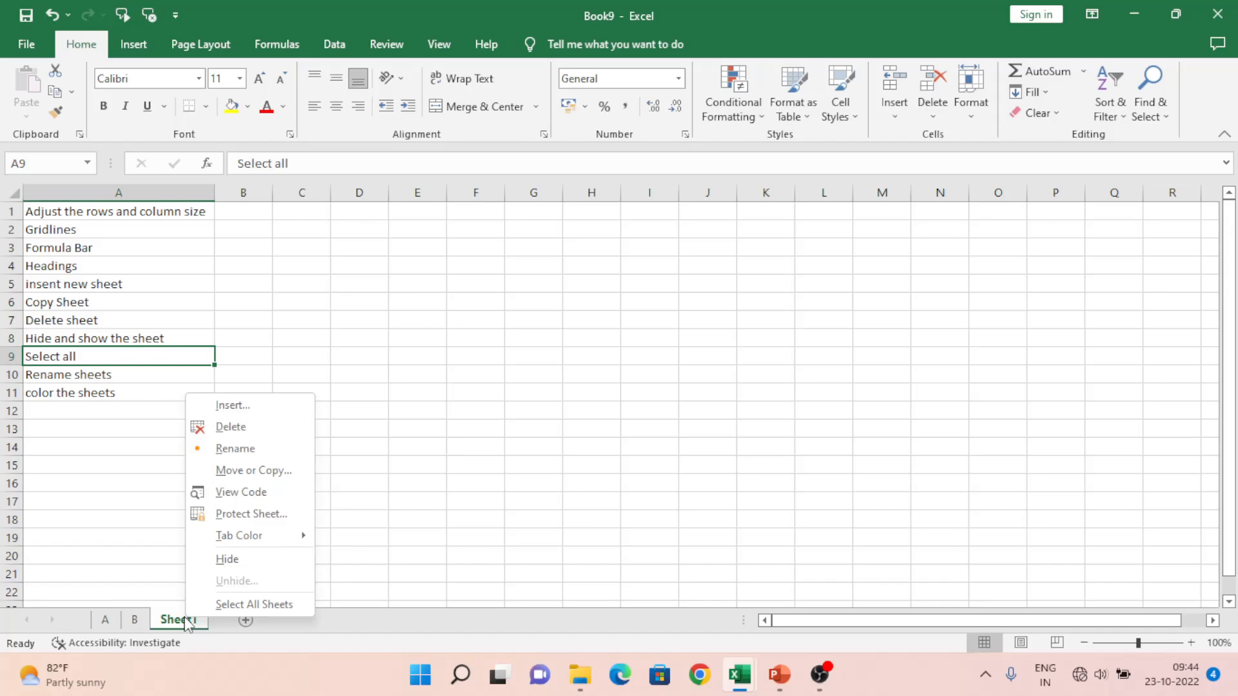
{"action": "left_click", "coordinate": [235, 446]}
{"action": "type", "text": "C"}
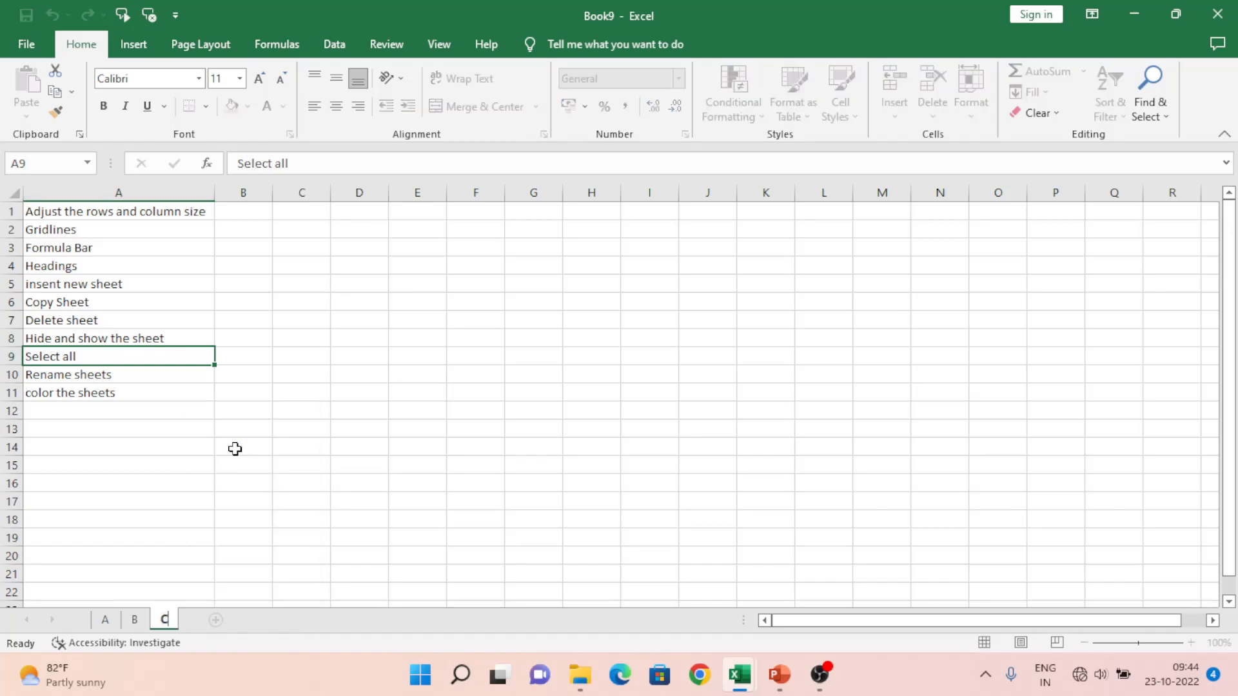
{"action": "left_click", "coordinate": [176, 450]}
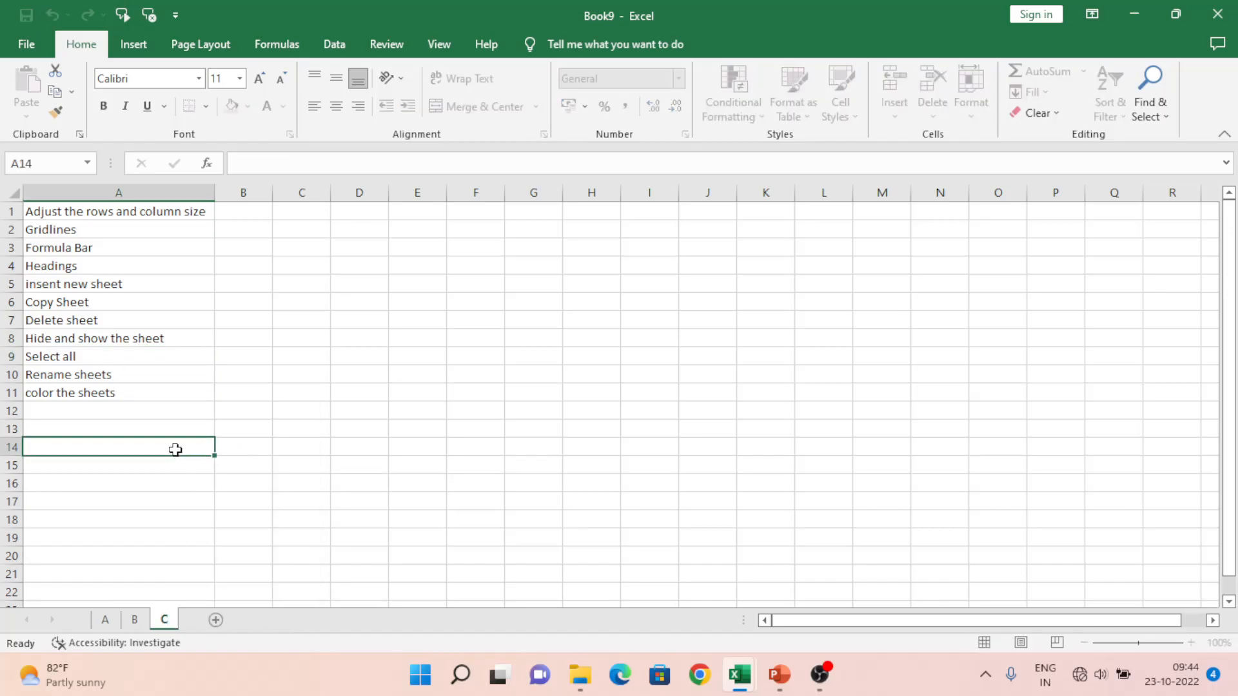
Step: Move sheet A out of Book9 into a new workbook without creating a copy
{"action": "left_click", "coordinate": [105, 620]}
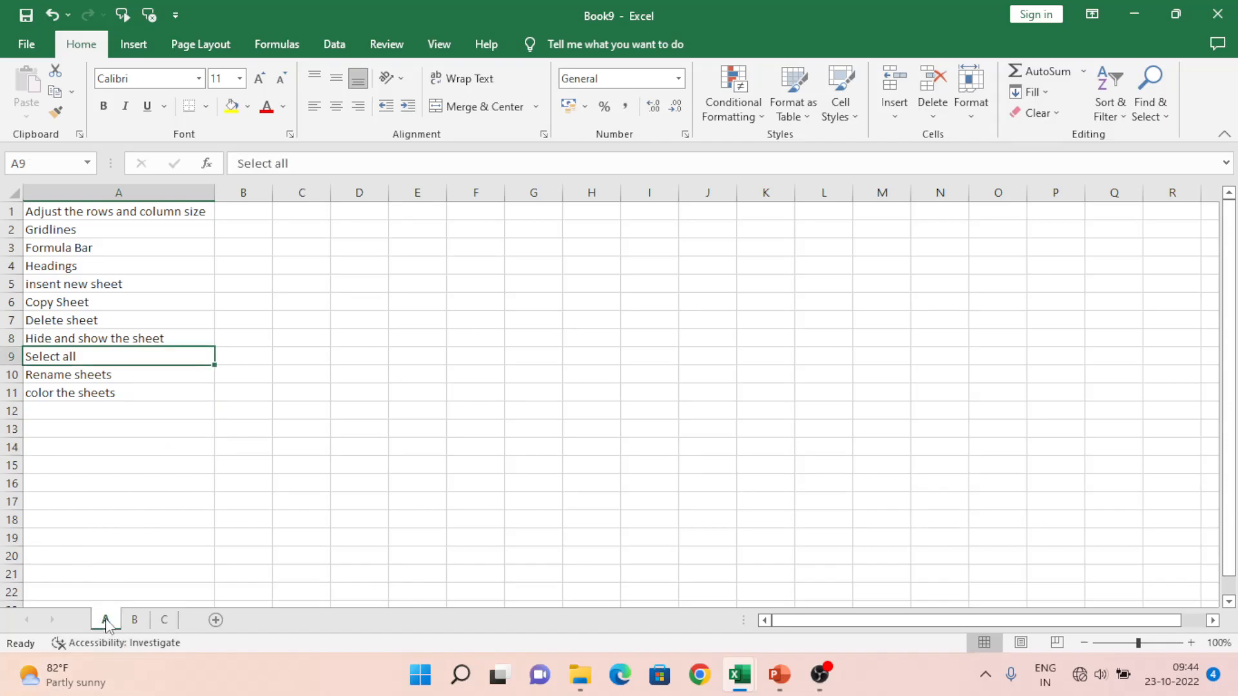
{"action": "right_click", "coordinate": [105, 622]}
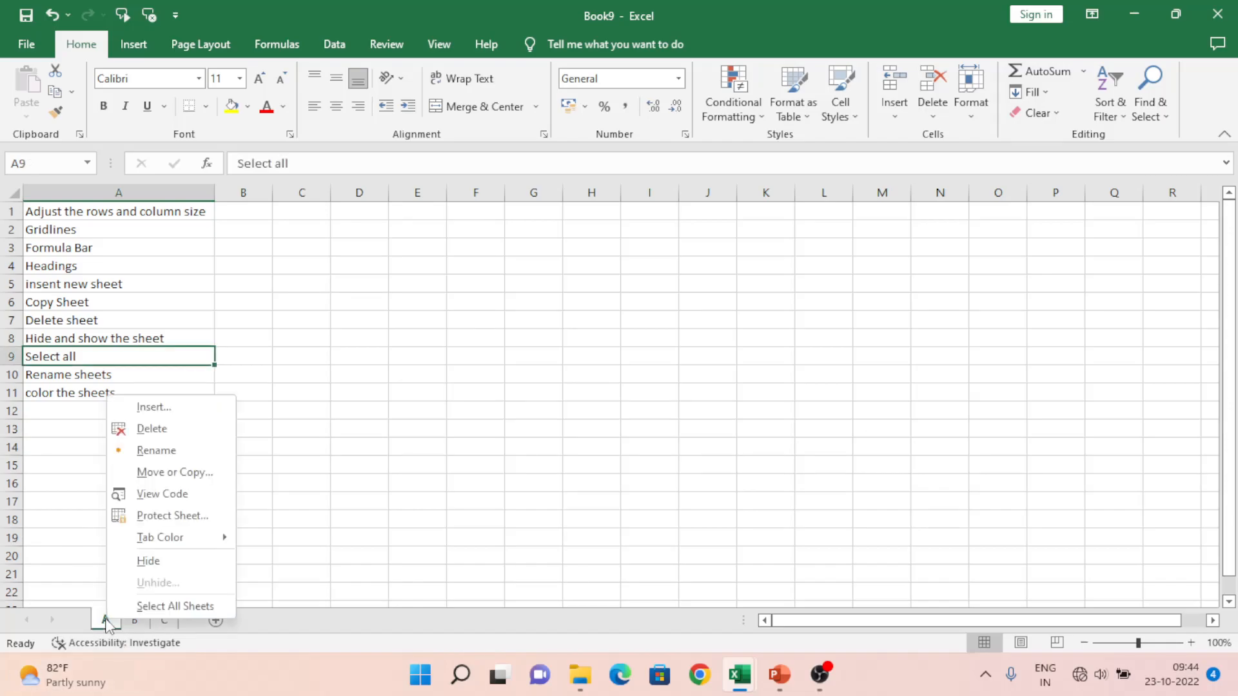
{"action": "left_click", "coordinate": [169, 471]}
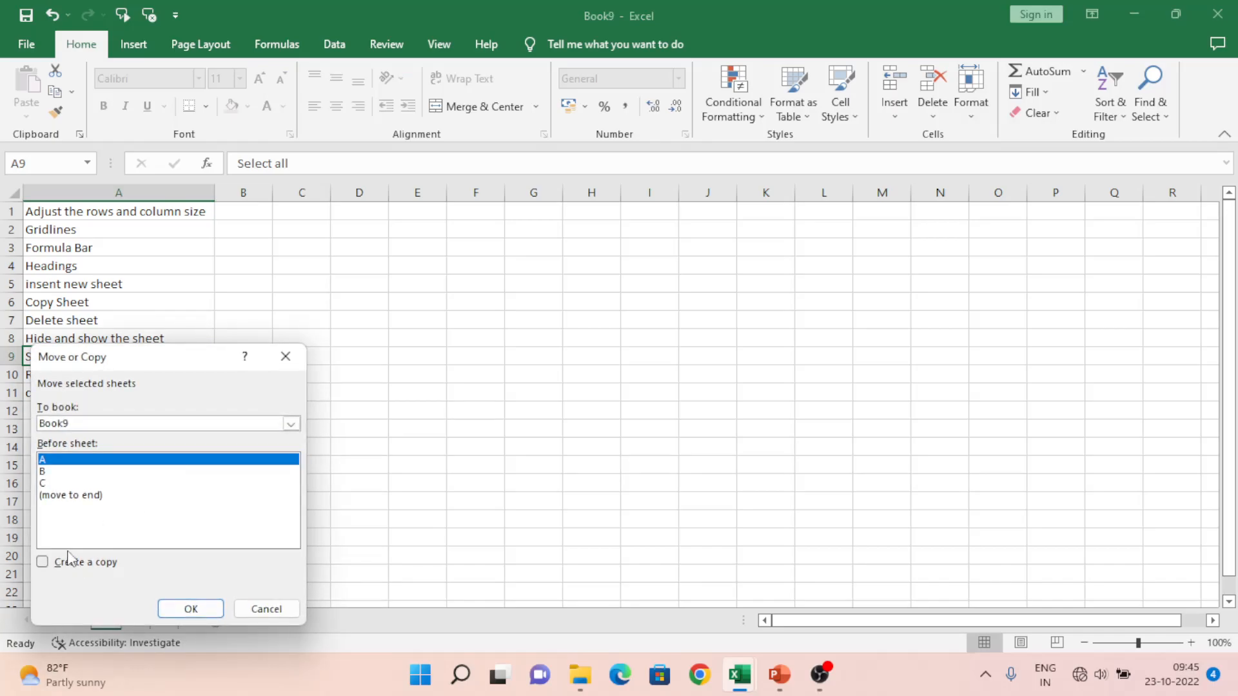
{"action": "left_click", "coordinate": [83, 431]}
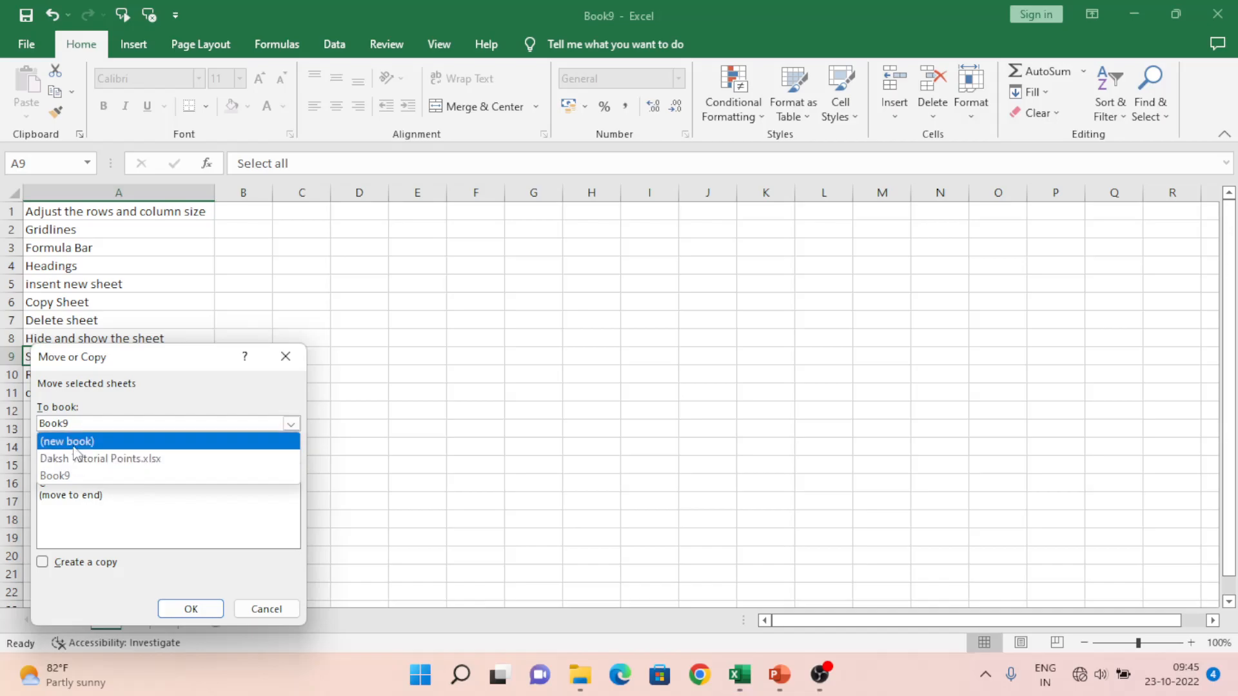
{"action": "left_click", "coordinate": [74, 445]}
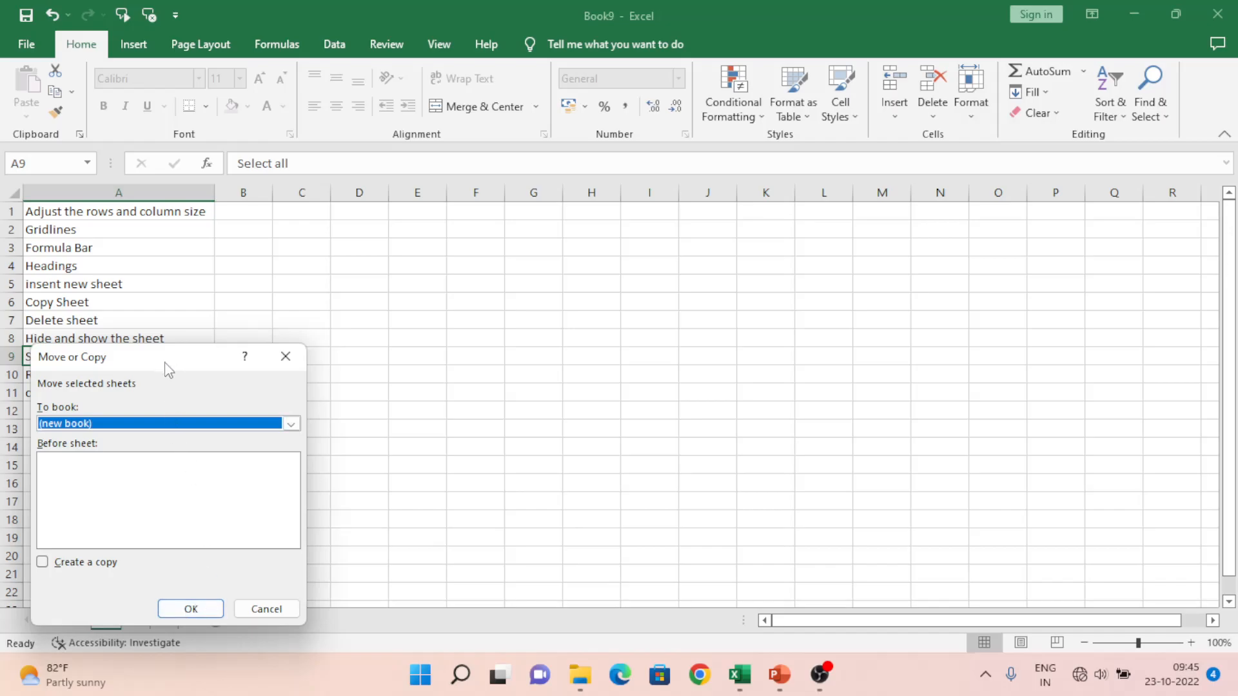
{"action": "left_click_drag", "start_coordinate": [168, 369], "coordinate": [417, 333]}
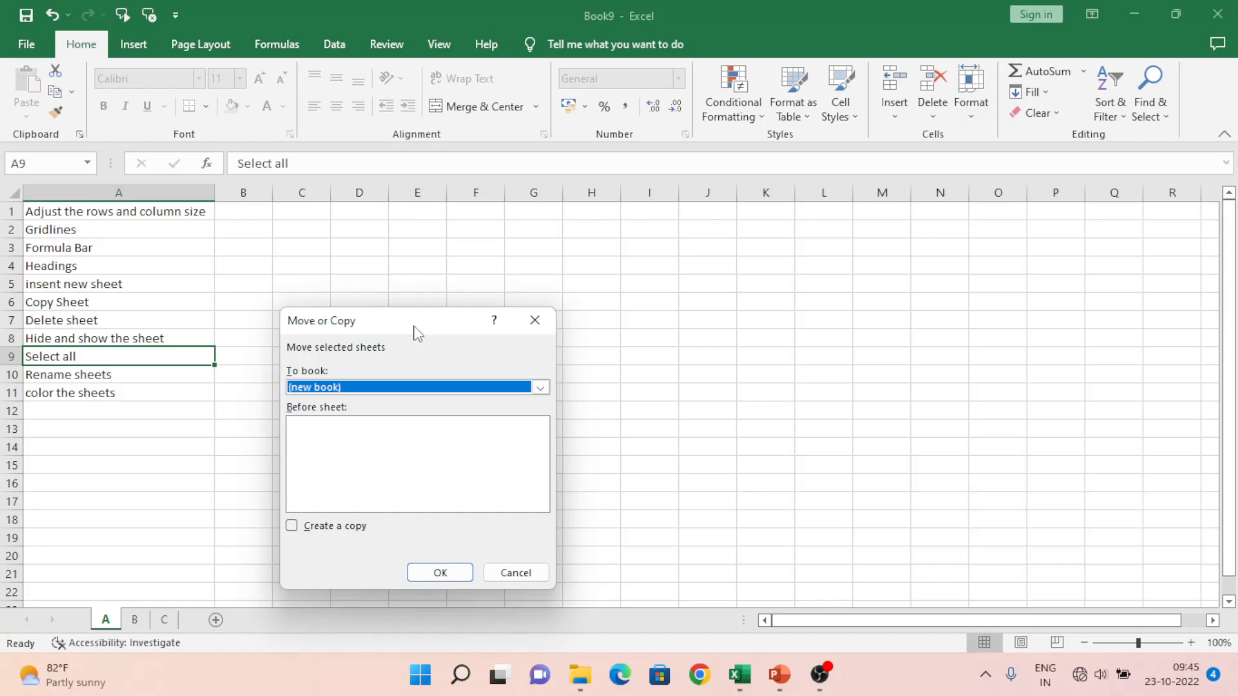
{"action": "left_click", "coordinate": [446, 575]}
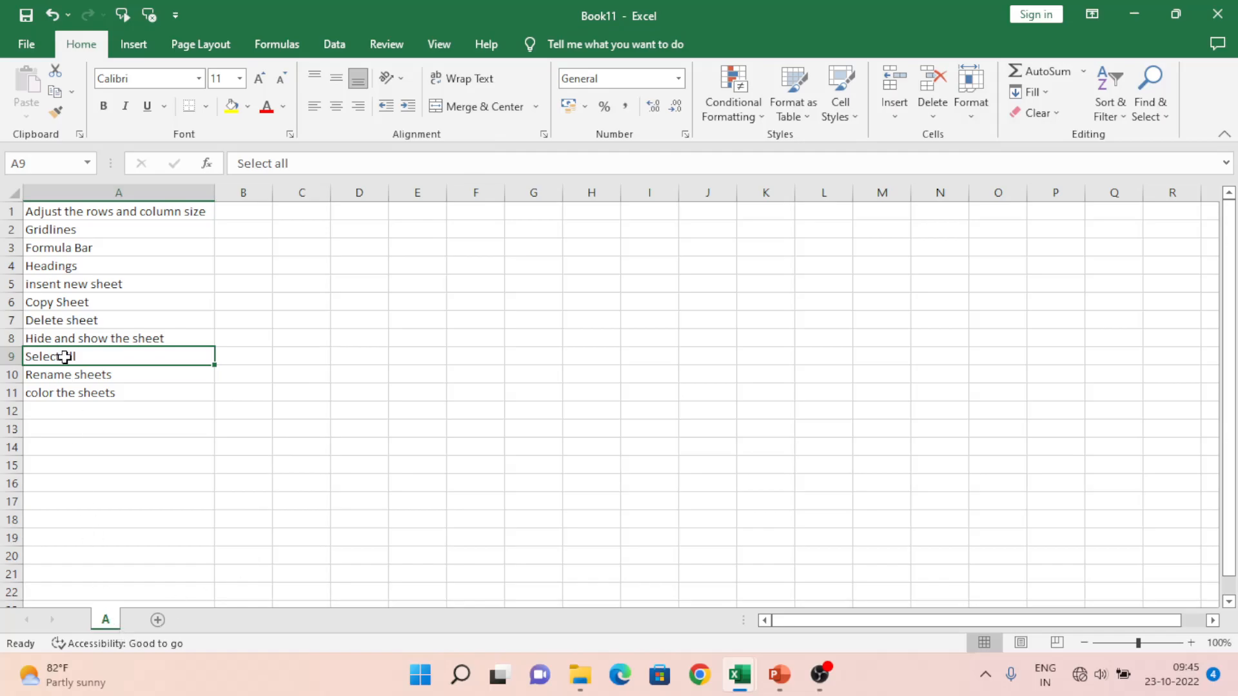
Step: Return to Book9 and create a copy of sheet B in Book11, placed before sheet A
{"action": "key", "text": "alt+Tab"}
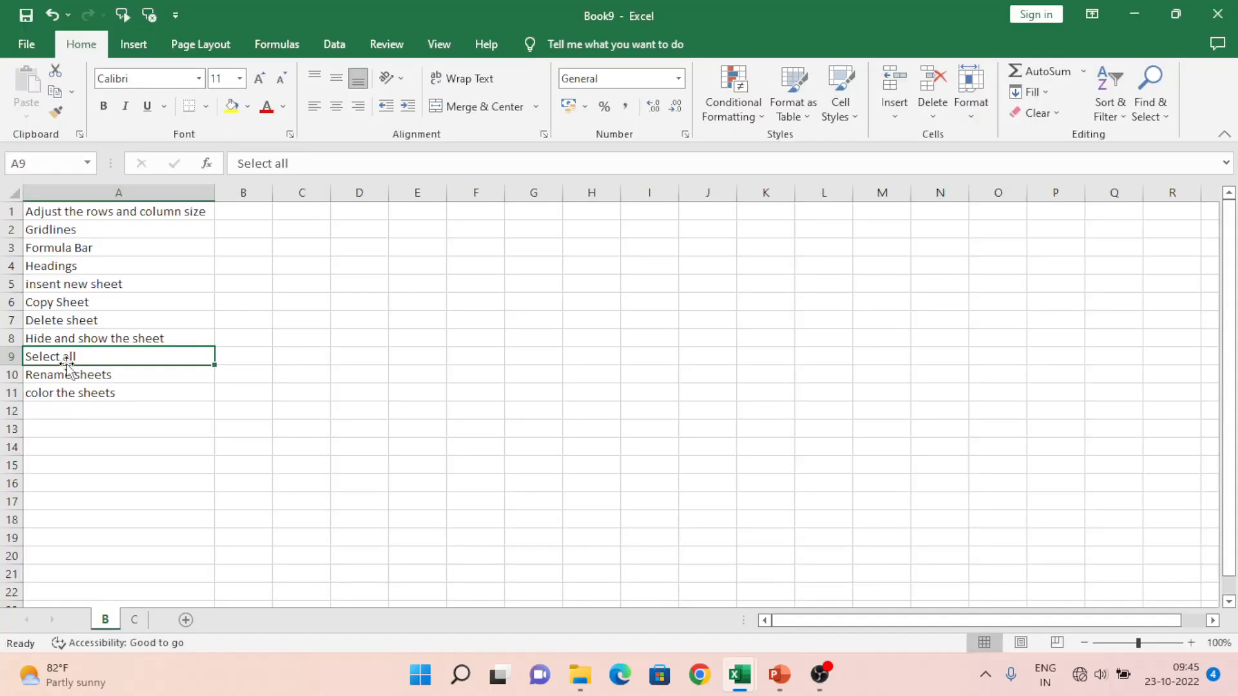
{"action": "right_click", "coordinate": [103, 628]}
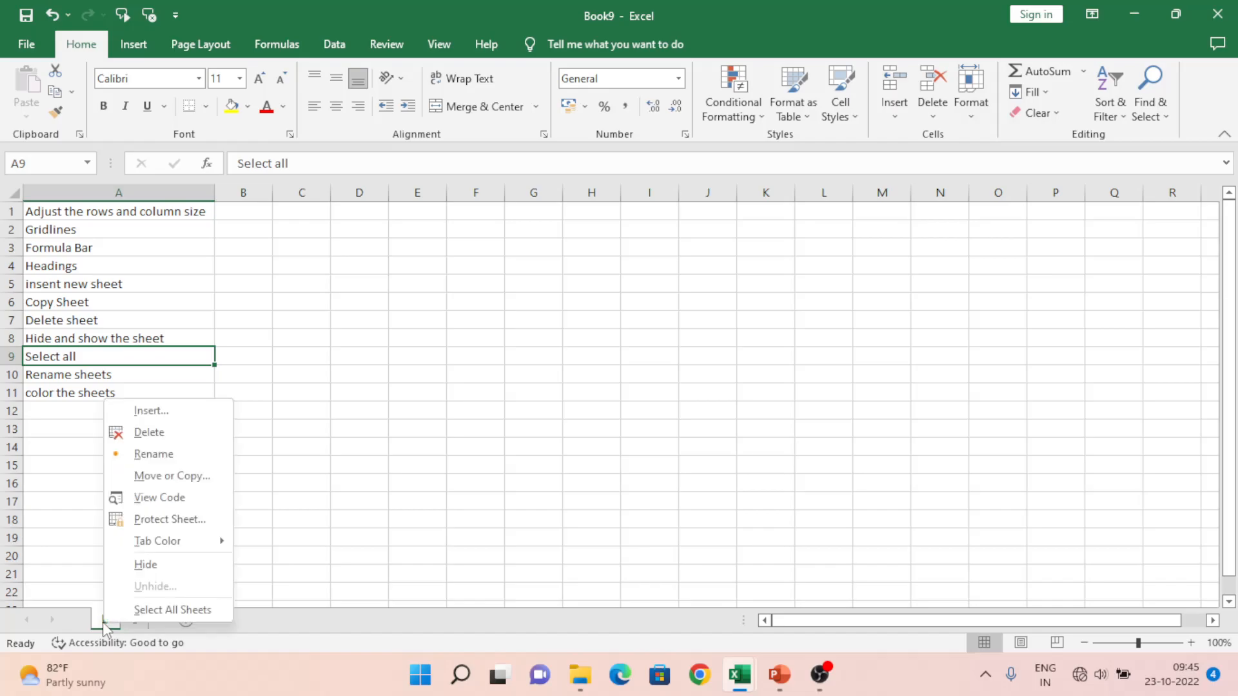
{"action": "left_click", "coordinate": [175, 477]}
{"action": "left_click", "coordinate": [148, 435]}
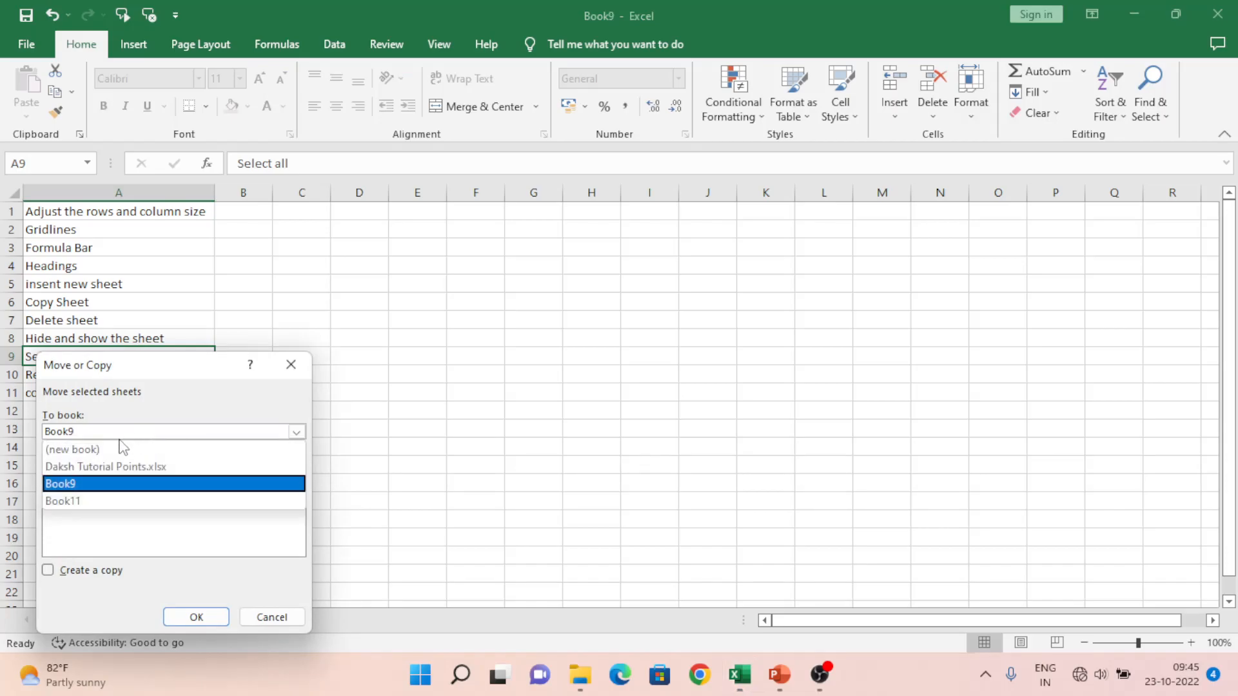
{"action": "left_click", "coordinate": [76, 501]}
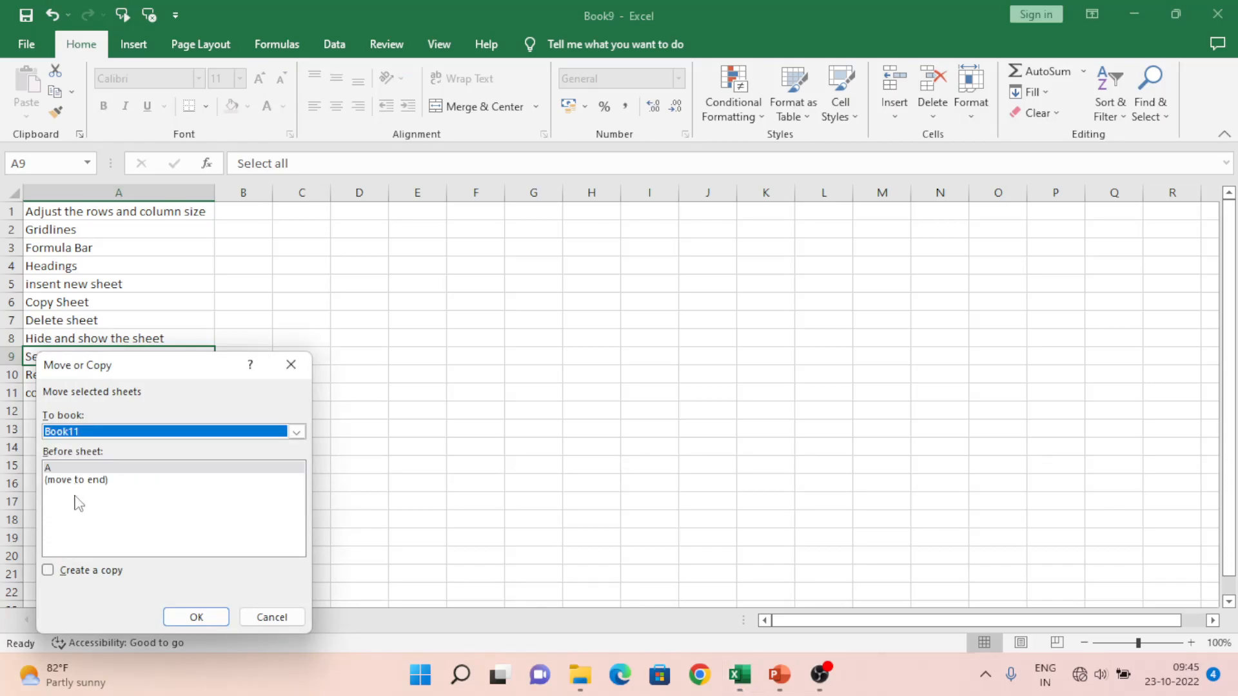
{"action": "left_click", "coordinate": [76, 570]}
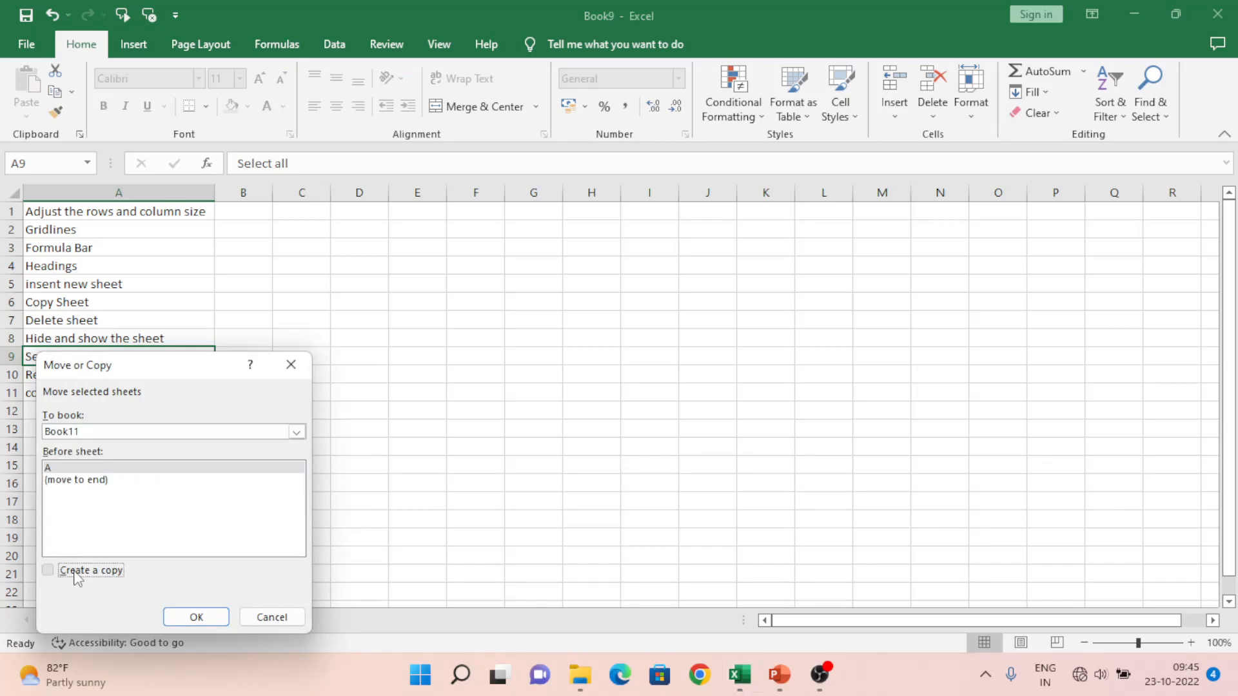
{"action": "left_click", "coordinate": [194, 617]}
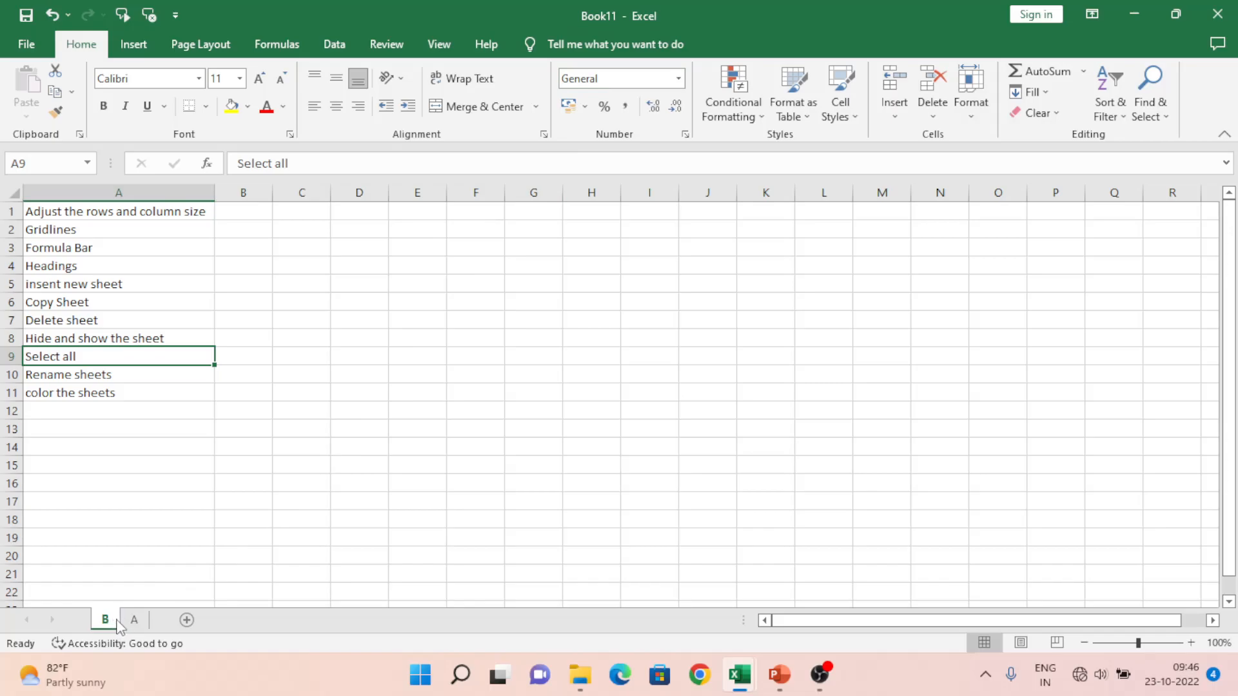
Step: Return to Book9, select the Delete sheet topic in cell A7 of sheet B, and switch to sheet C
{"action": "key", "text": "alt+Tab"}
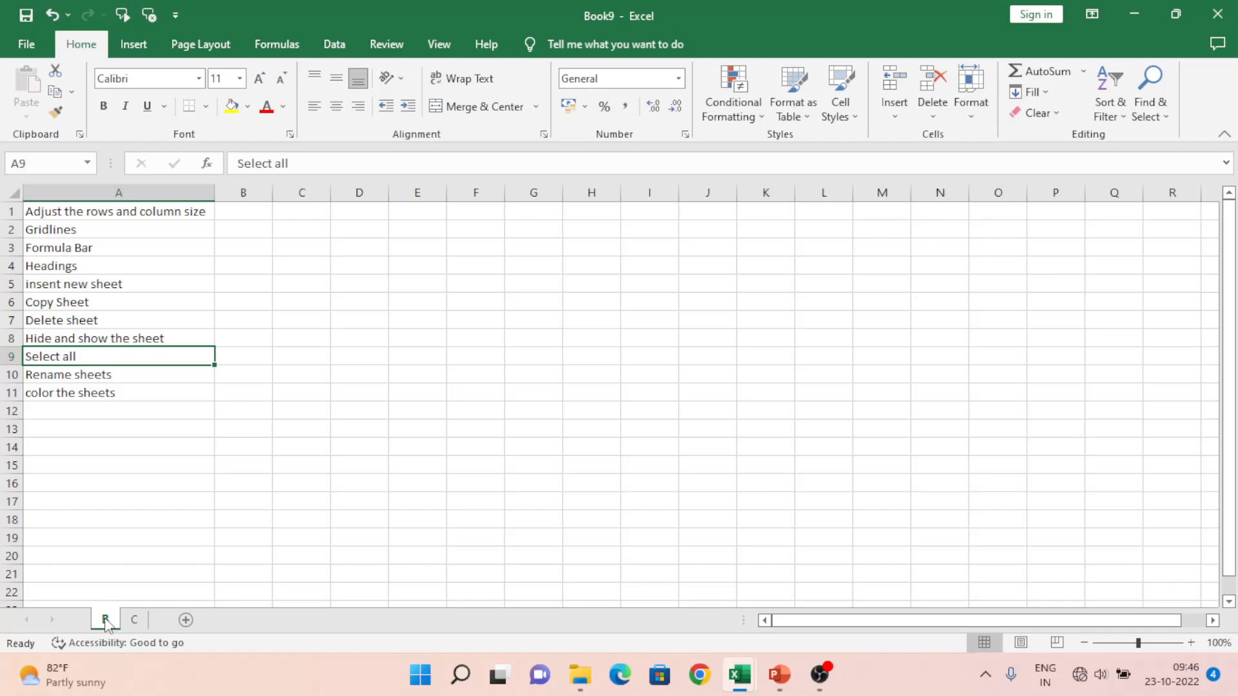
{"action": "key", "text": "Up"}
{"action": "key", "text": "Up"}
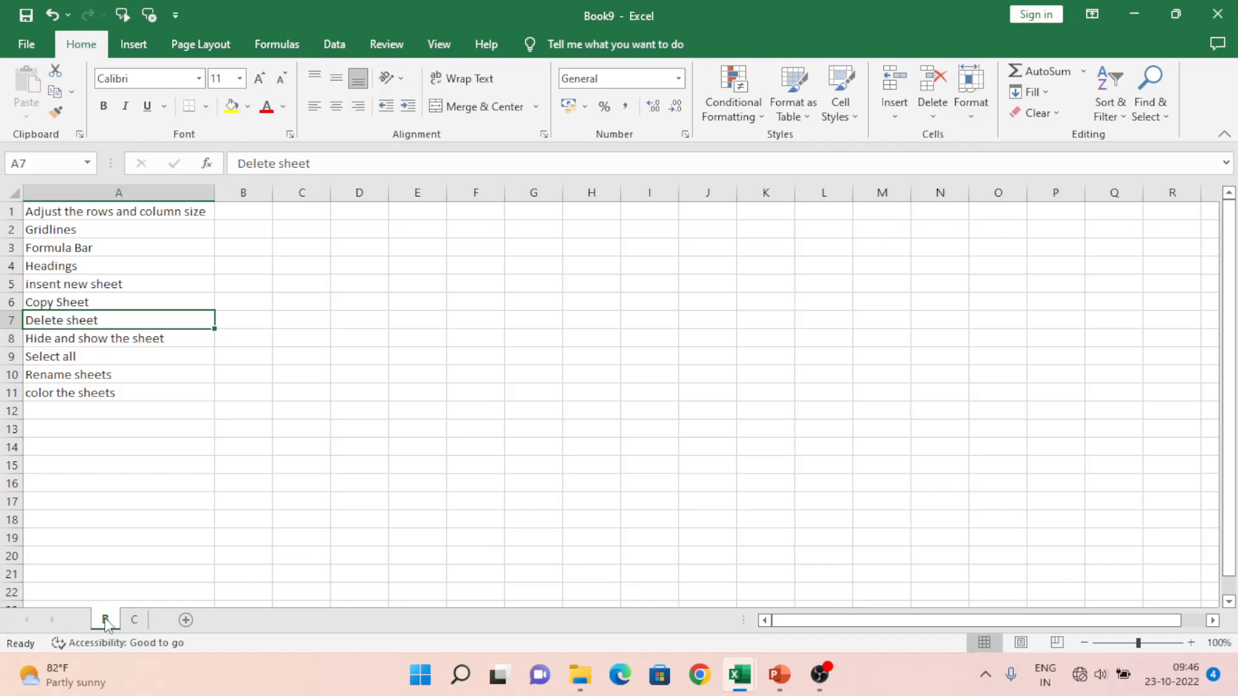
{"action": "left_click", "coordinate": [138, 622]}
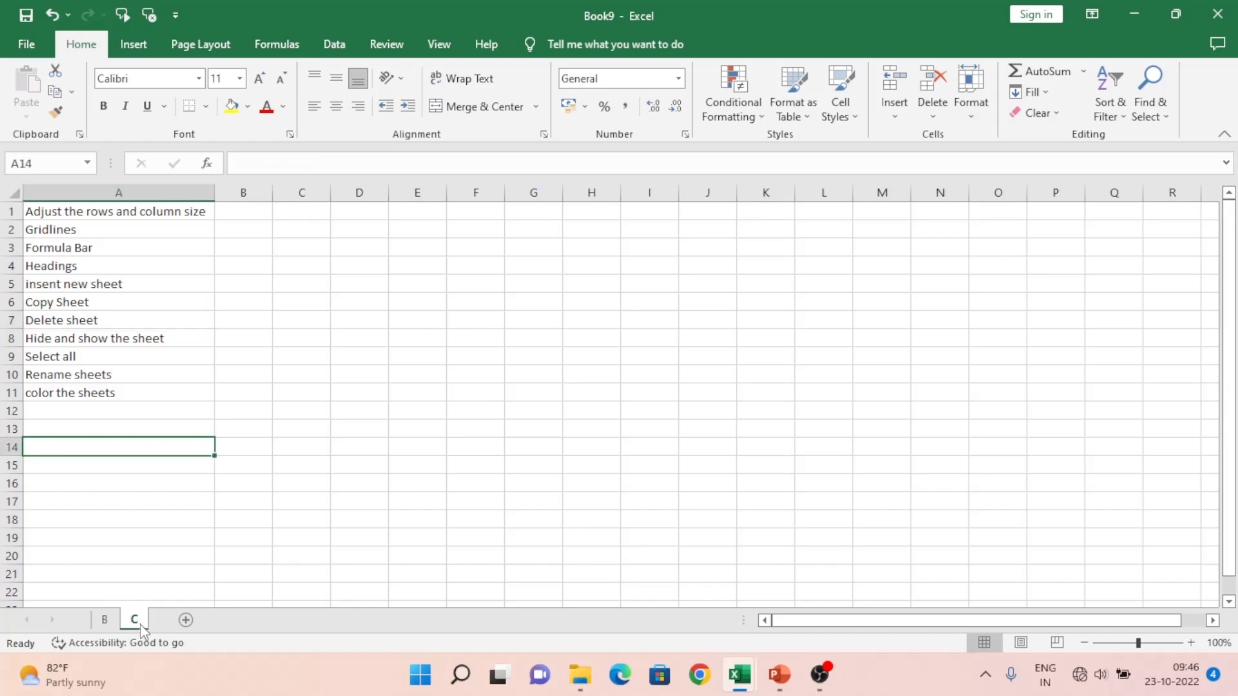
{"action": "left_click", "coordinate": [109, 620]}
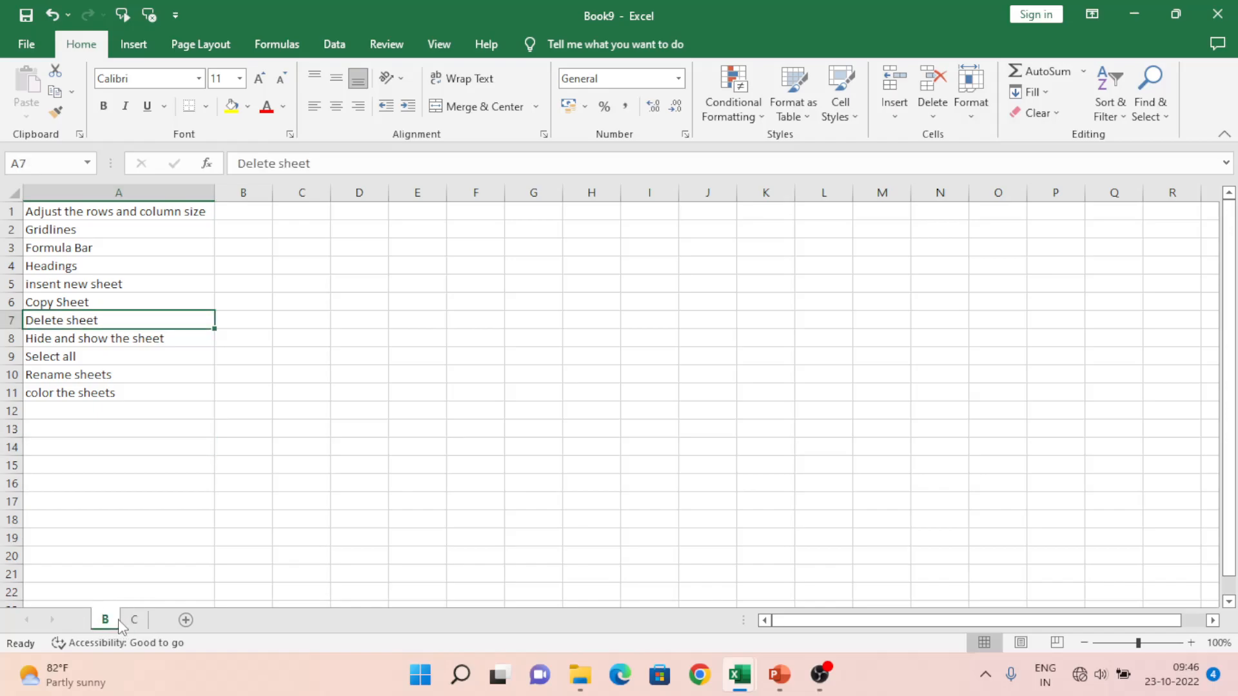
{"action": "left_click", "coordinate": [133, 620]}
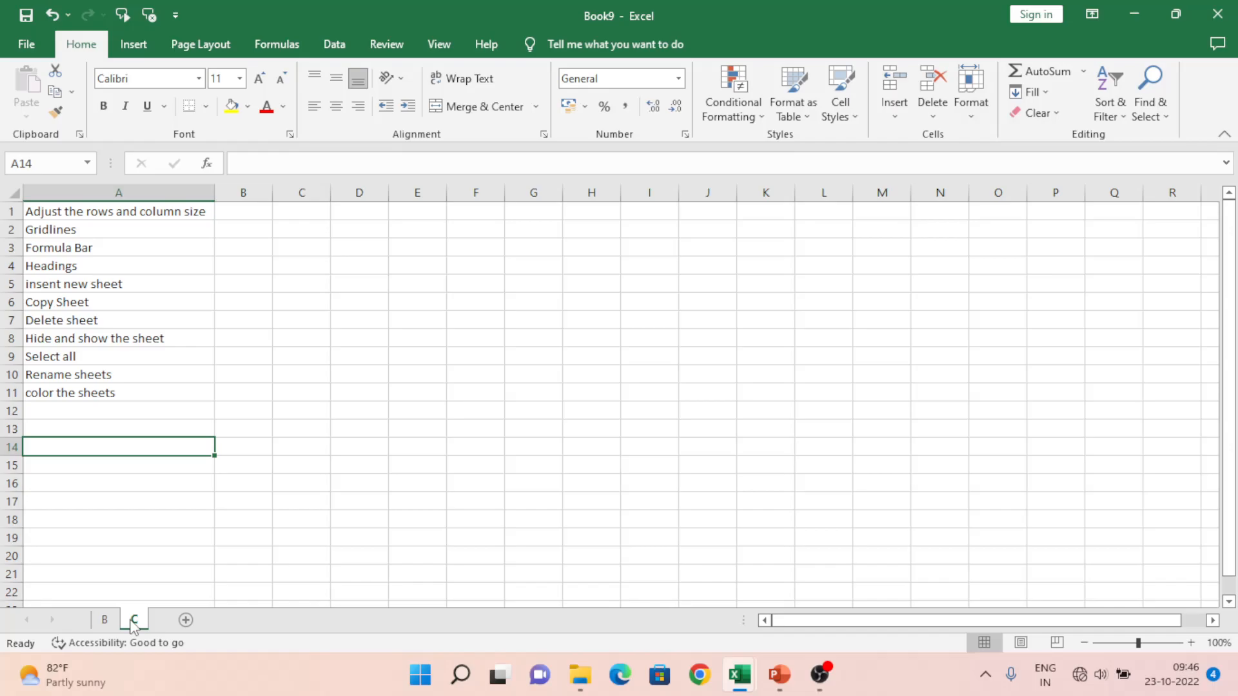
{"action": "right_click", "coordinate": [132, 624]}
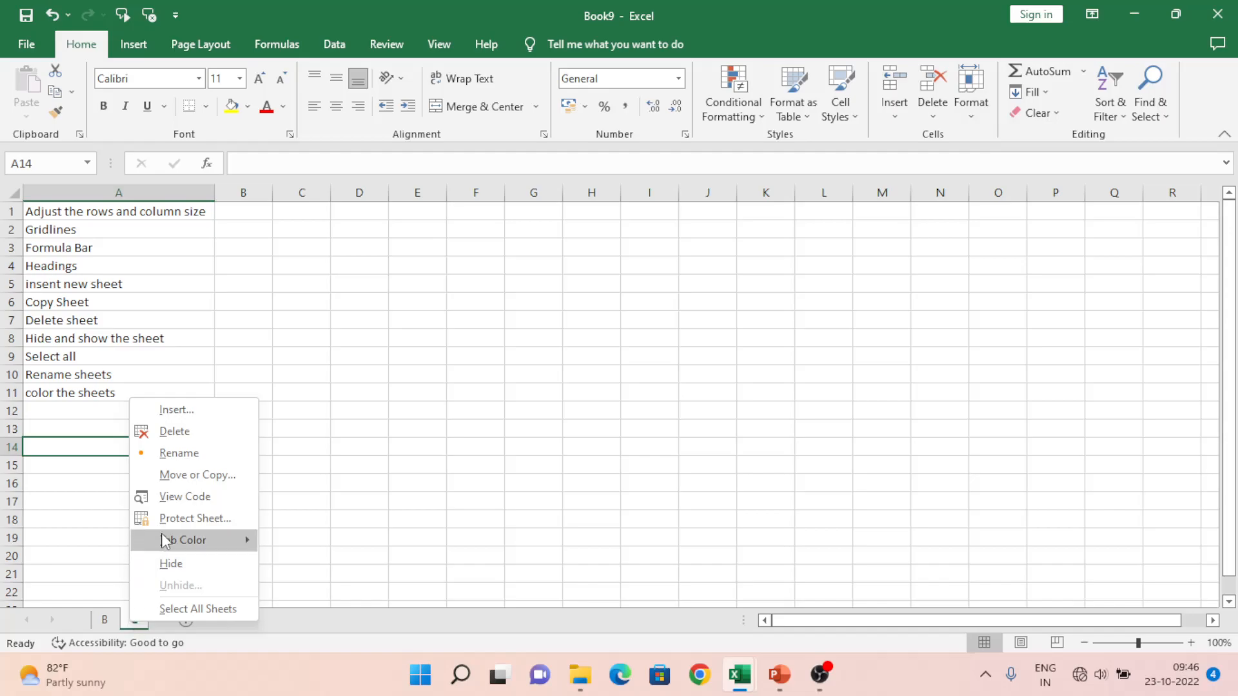
{"action": "left_click", "coordinate": [174, 432]}
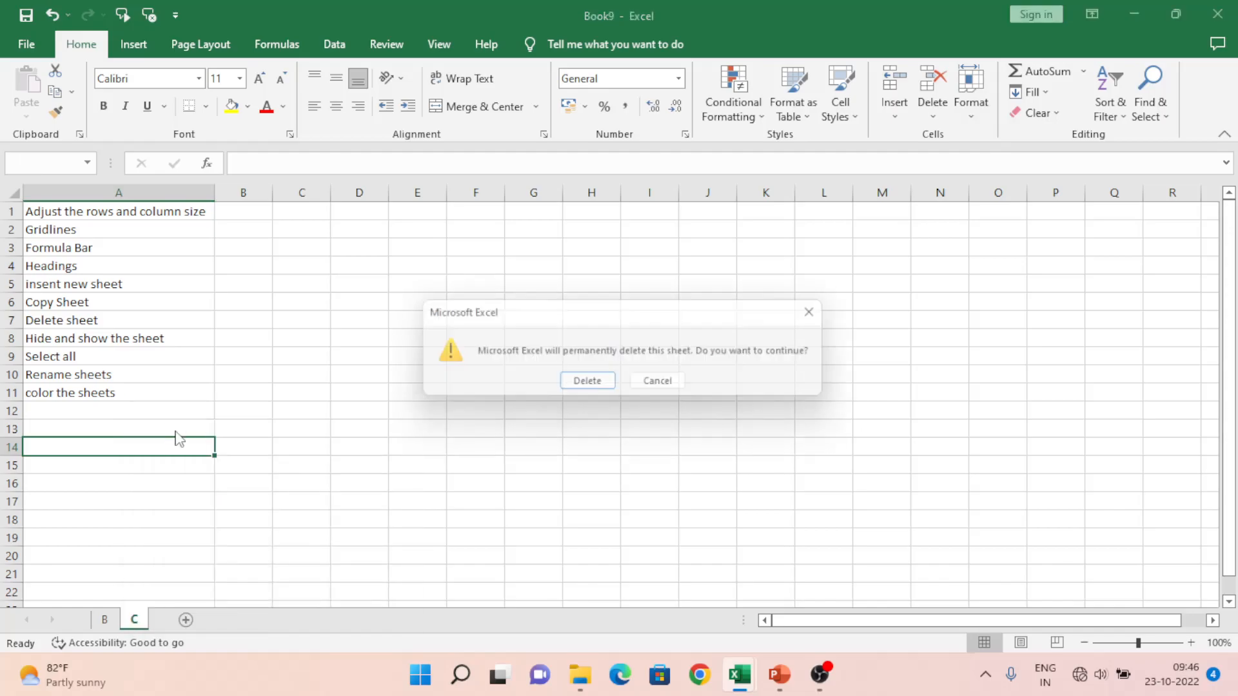
{"action": "left_click", "coordinate": [651, 385]}
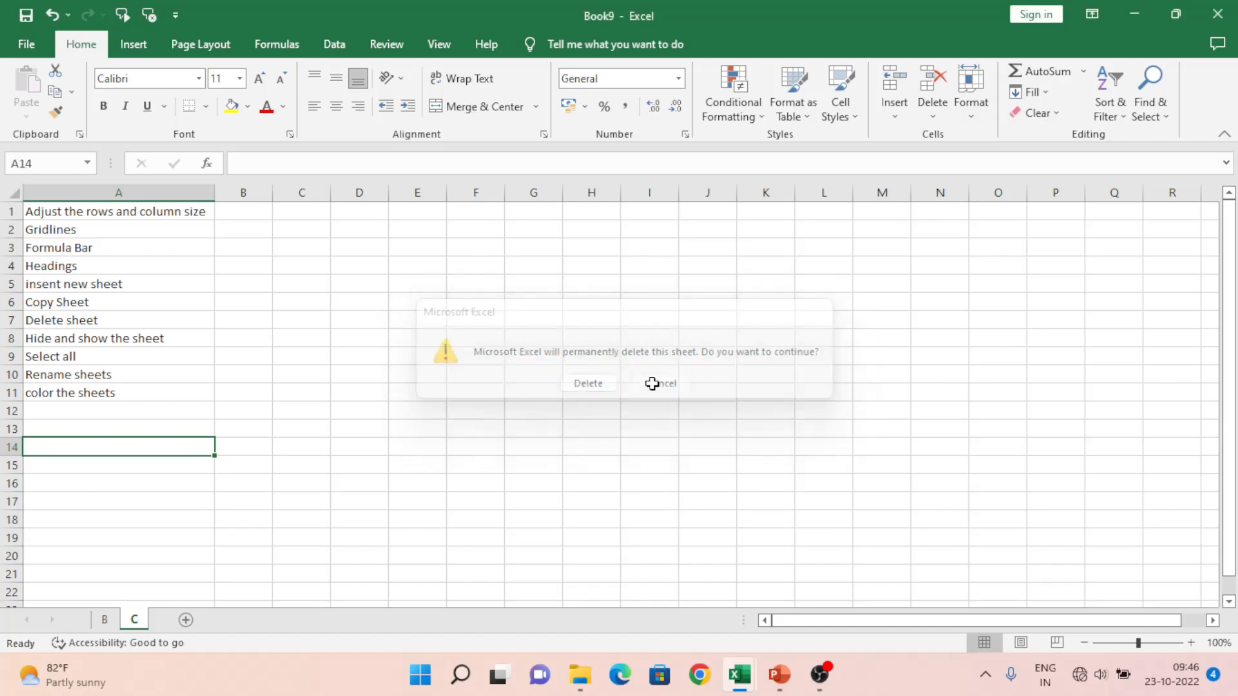
Step: Delete sheet C from Book9 permanently
{"action": "right_click", "coordinate": [133, 622]}
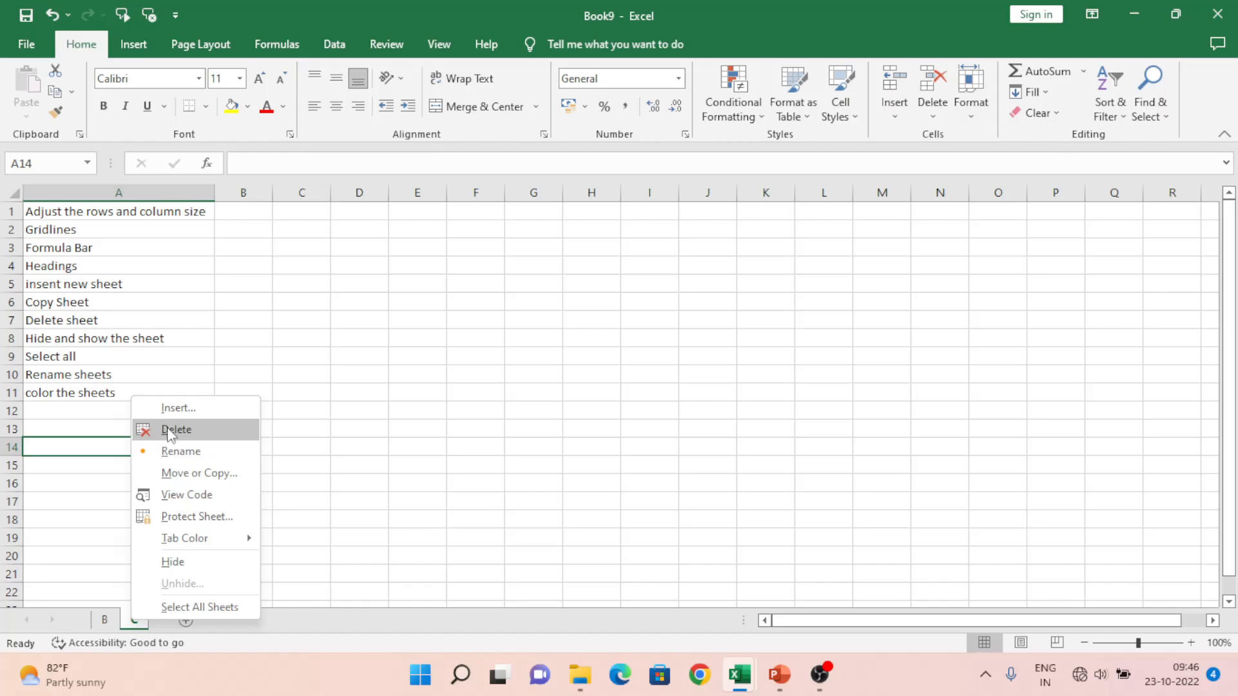
{"action": "left_click", "coordinate": [170, 430]}
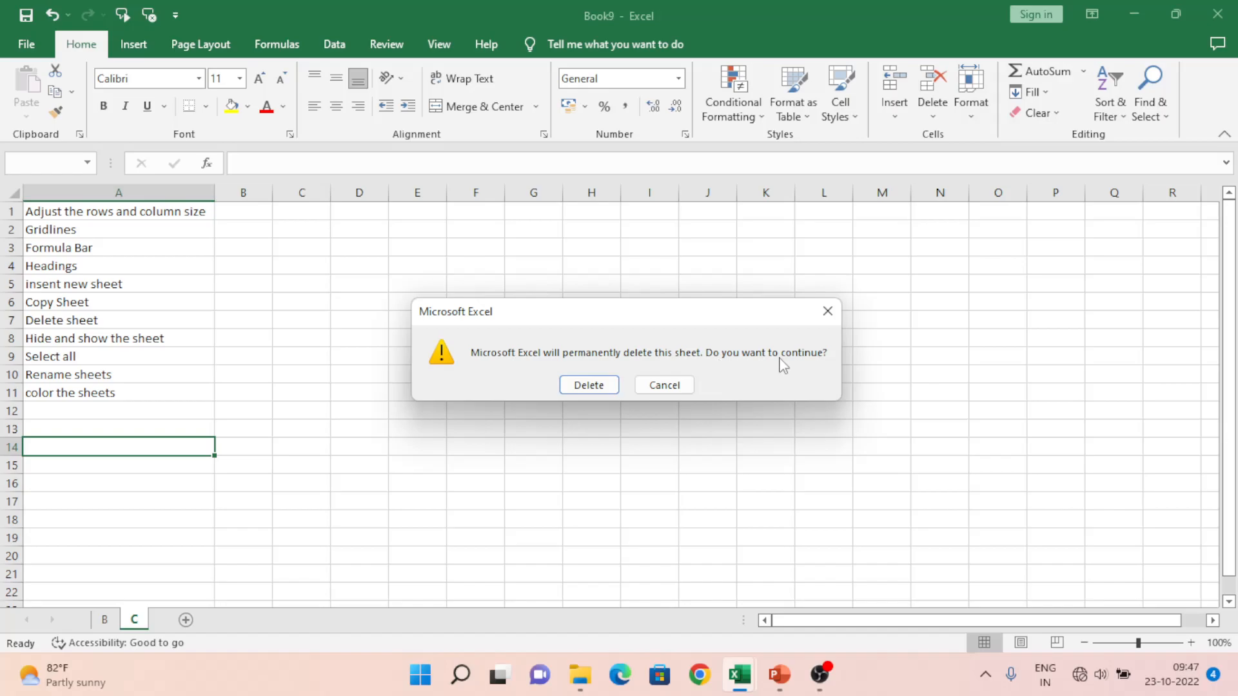
{"action": "left_click", "coordinate": [584, 385]}
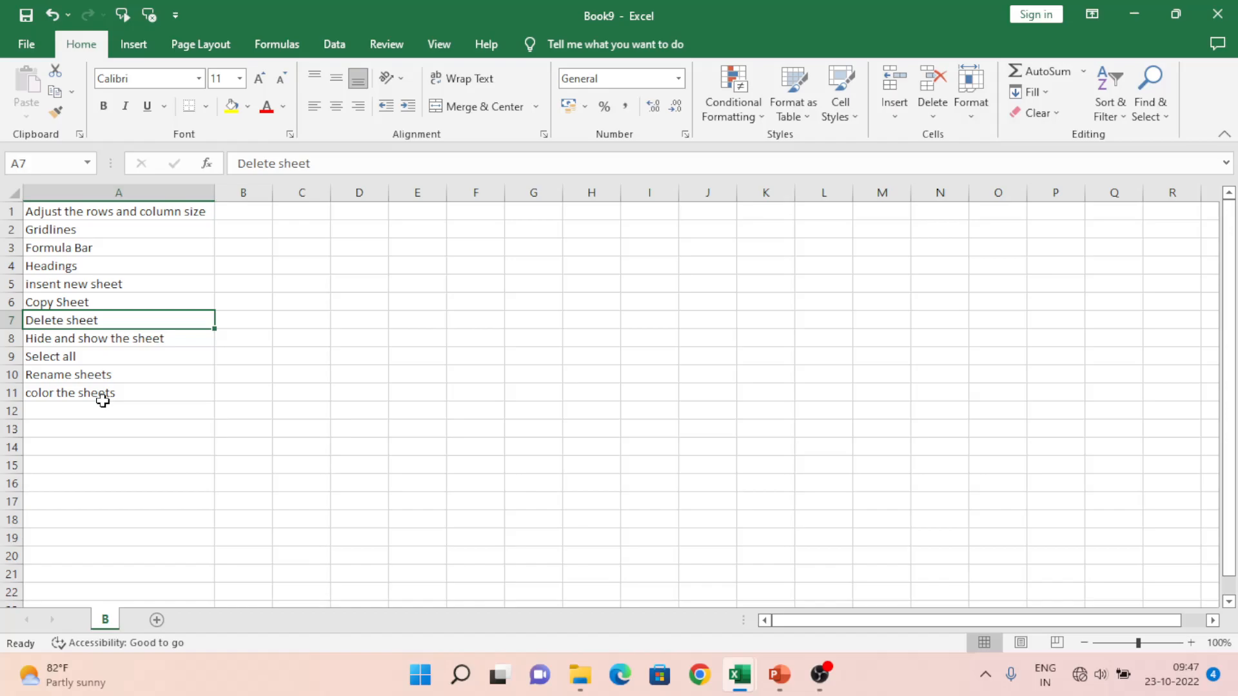
Step: Select the Hide and show the sheet topic in A8 and create a copy of sheet B before B in Book9
{"action": "left_click", "coordinate": [101, 342]}
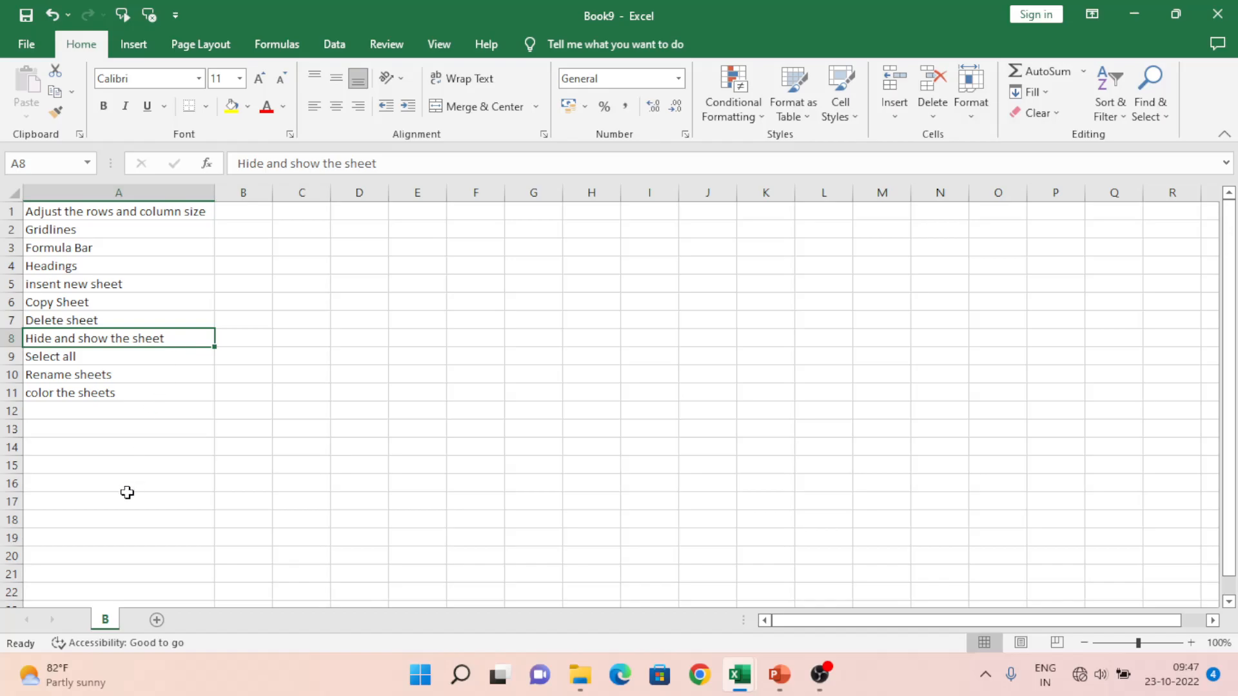
{"action": "right_click", "coordinate": [104, 621]}
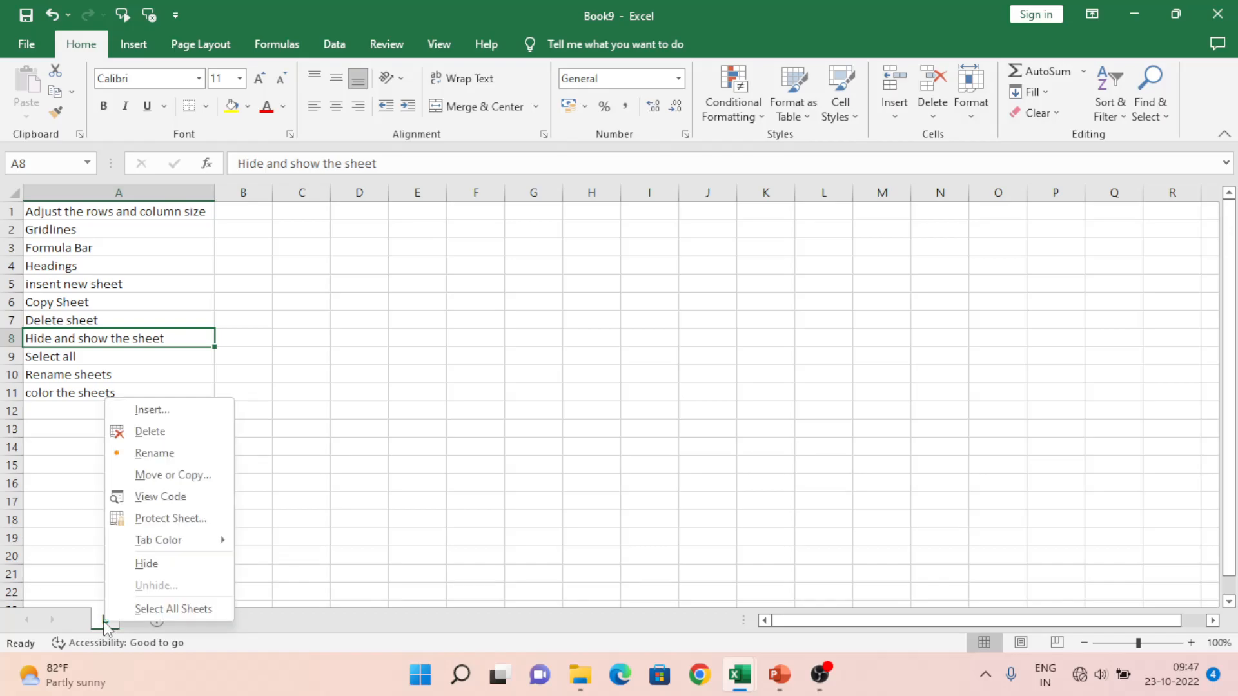
{"action": "left_click", "coordinate": [174, 475]}
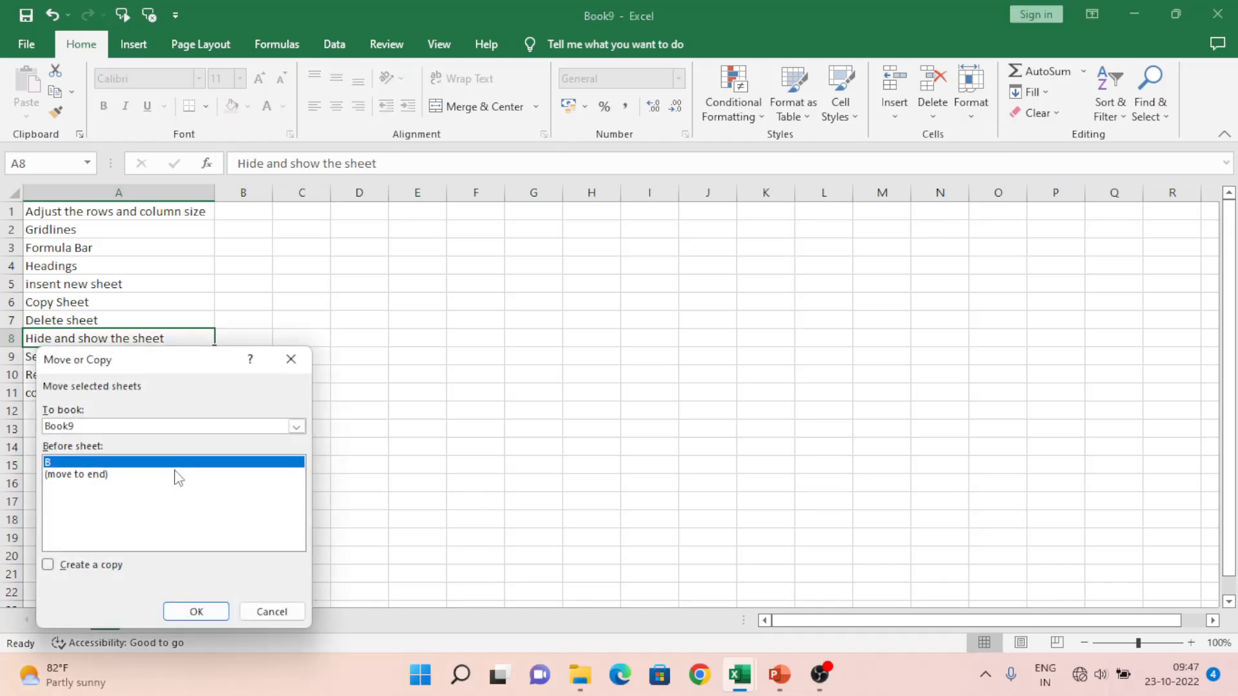
{"action": "left_click", "coordinate": [89, 568]}
{"action": "left_click", "coordinate": [195, 611]}
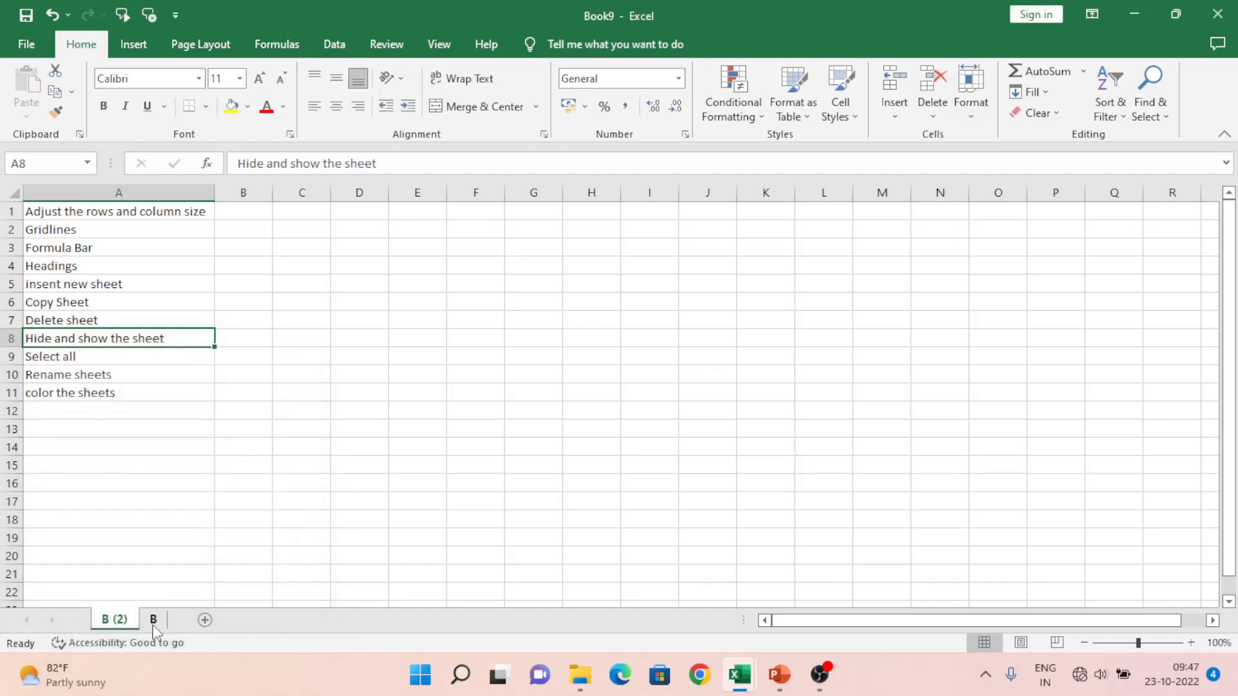
Step: Insert two blank worksheets between B (2) and B
{"action": "left_click", "coordinate": [205, 620]}
{"action": "left_click", "coordinate": [264, 619]}
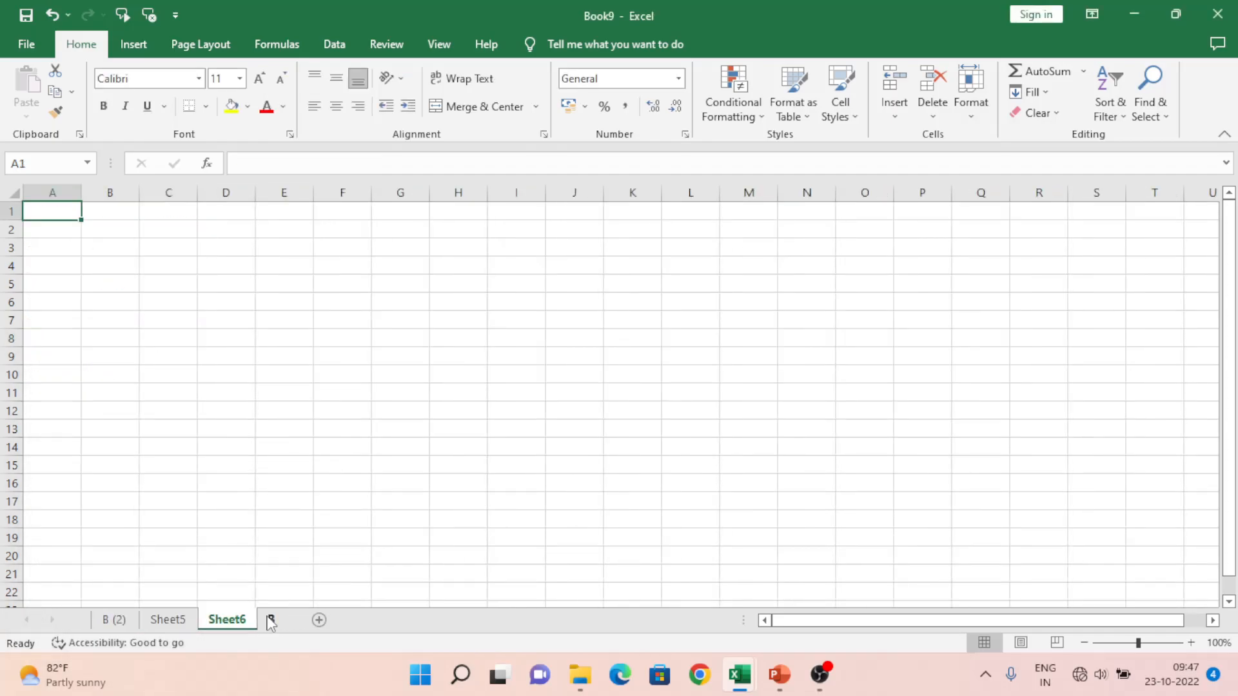
Step: Rename sheet B (2) as A and Sheet5 as C
{"action": "right_click", "coordinate": [131, 621]}
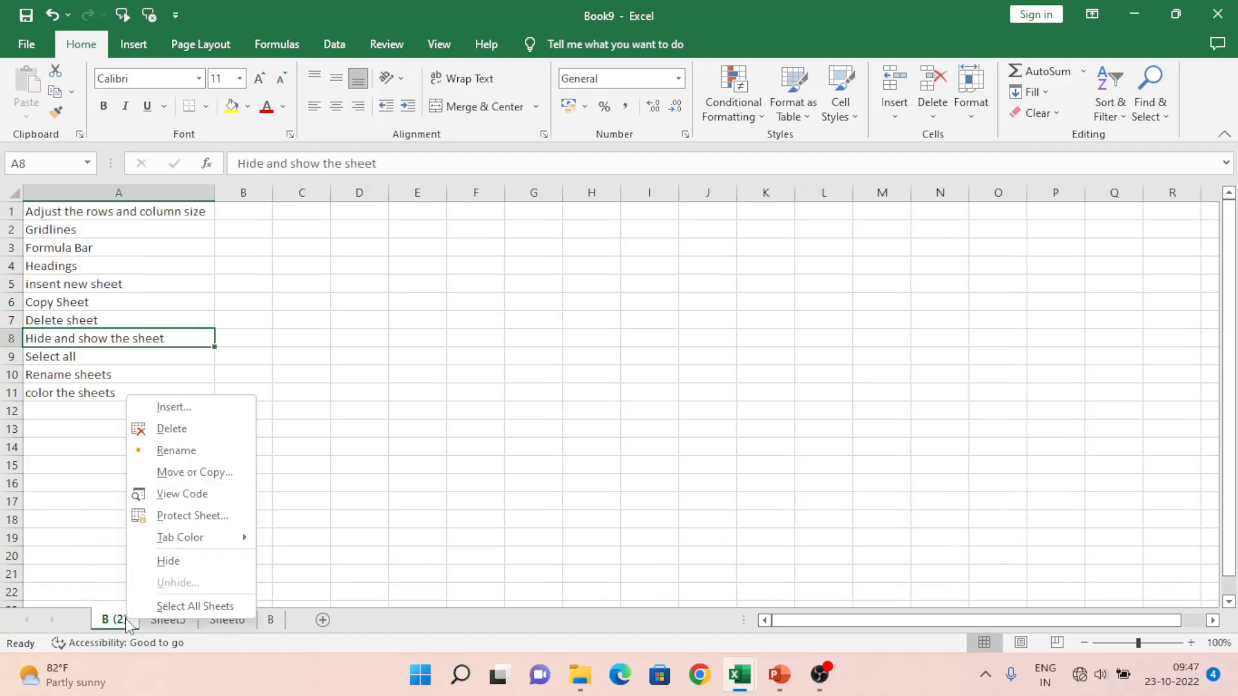
{"action": "left_click", "coordinate": [193, 457]}
{"action": "type", "text": "A"}
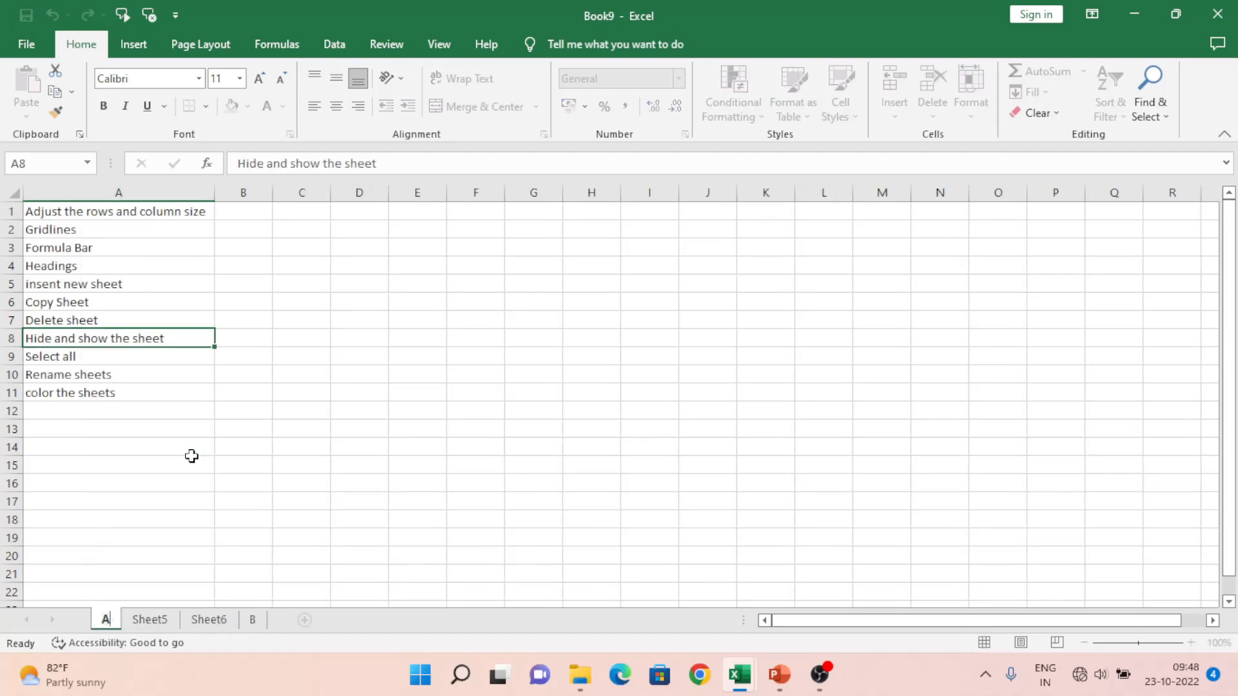
{"action": "left_click", "coordinate": [145, 623]}
{"action": "right_click", "coordinate": [145, 622]}
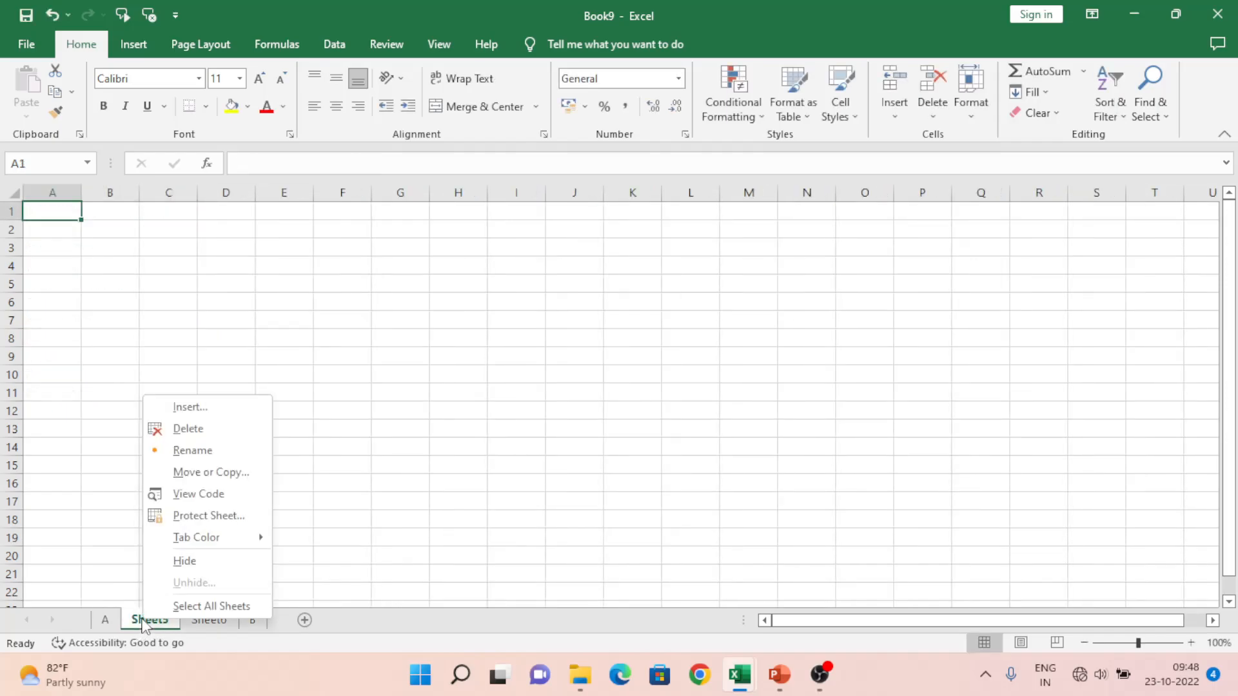
{"action": "left_click", "coordinate": [188, 450]}
{"action": "type", "text": "C"}
Step: Rename Sheet6, trying the name C first and replacing it with D
{"action": "left_click", "coordinate": [179, 620]}
{"action": "right_click", "coordinate": [180, 620]}
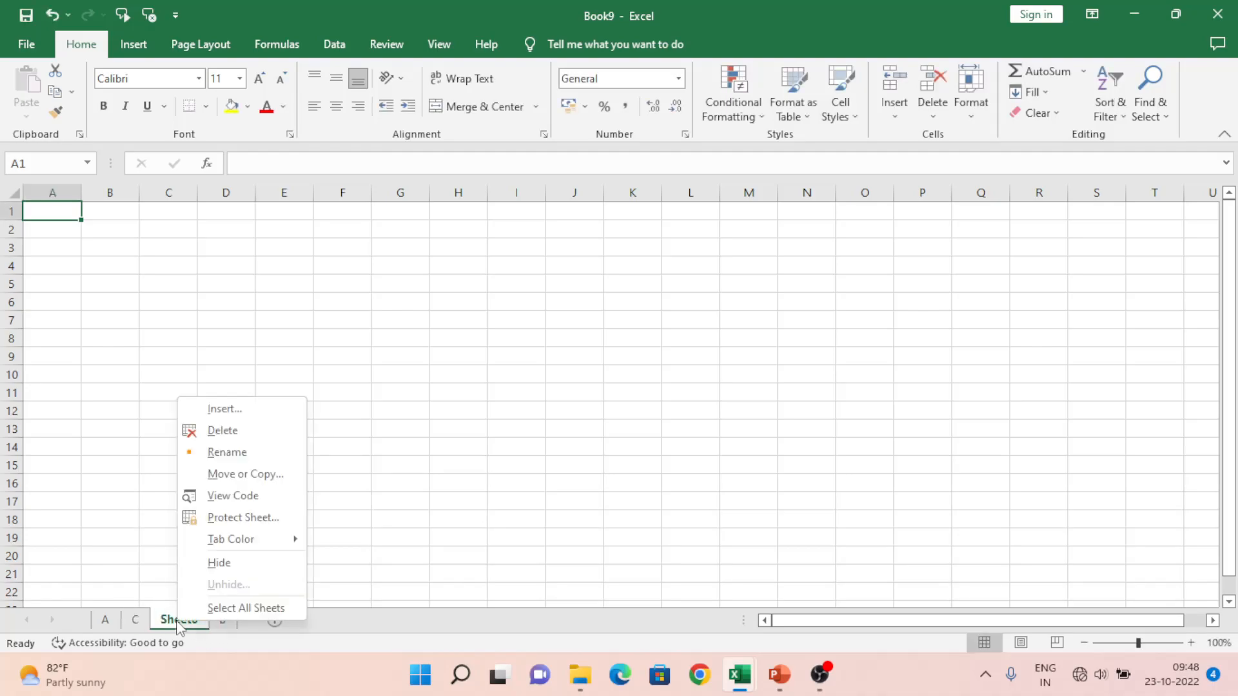
{"action": "left_click", "coordinate": [221, 454]}
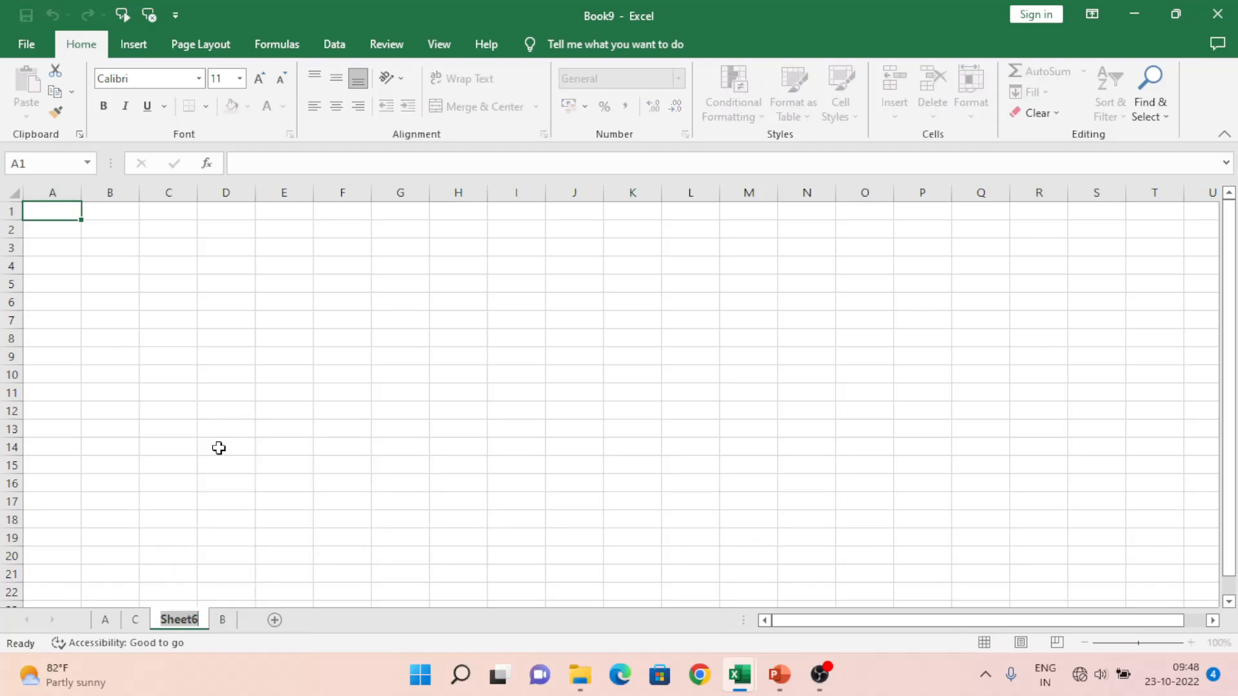
{"action": "type", "text": "C"}
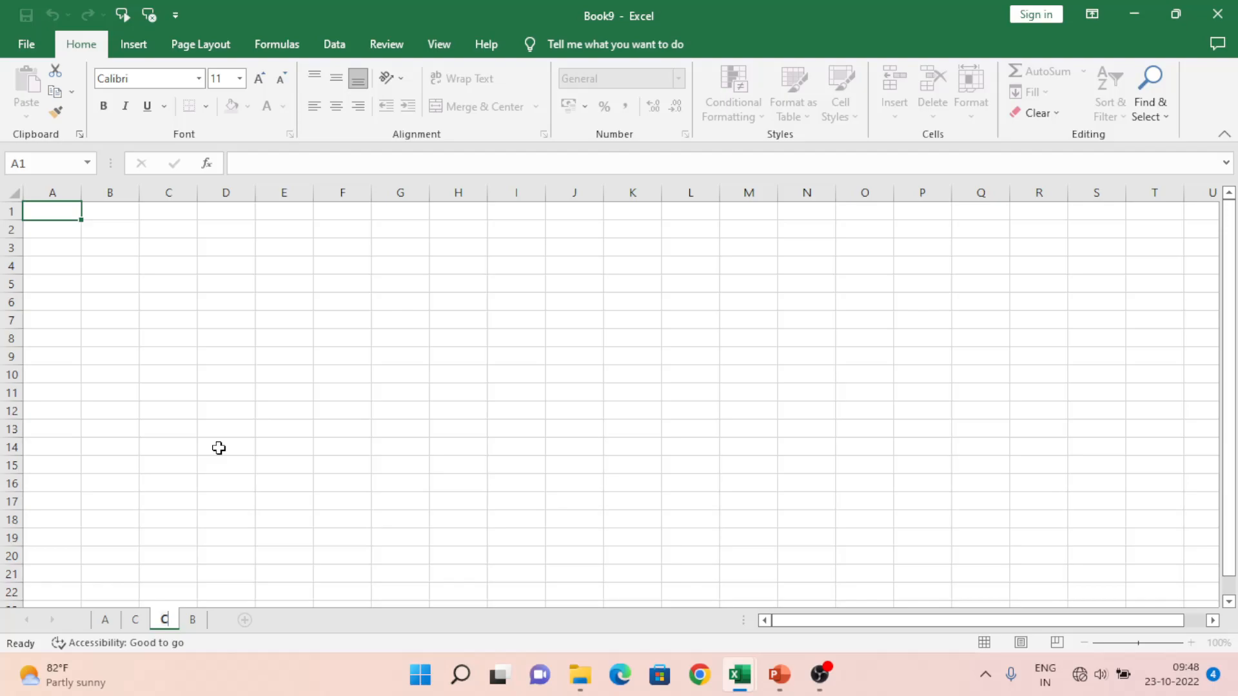
{"action": "left_click", "coordinate": [166, 545]}
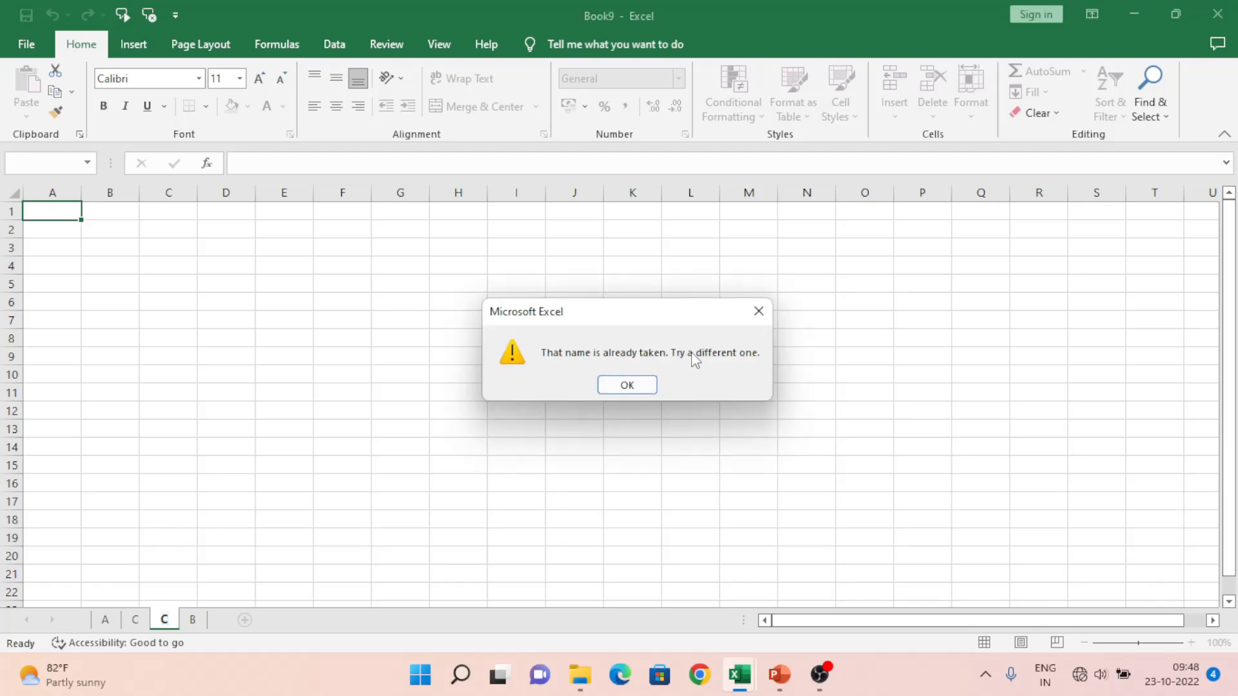
{"action": "left_click", "coordinate": [633, 390]}
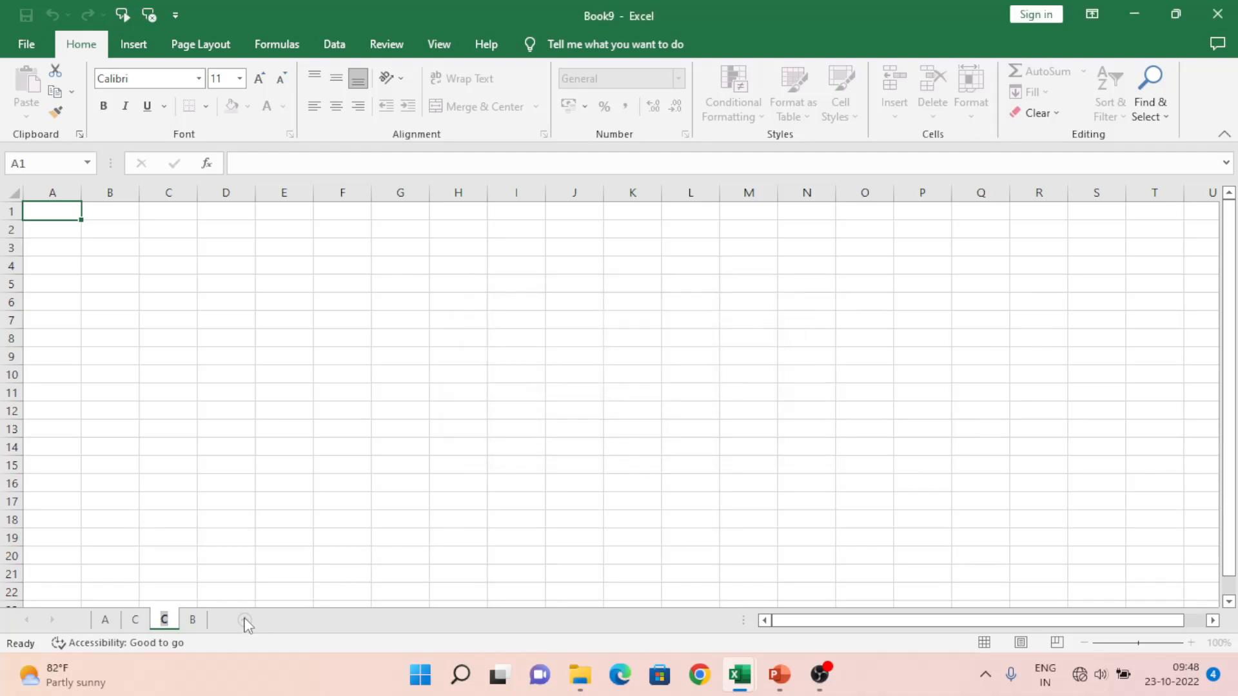
{"action": "type", "text": "D"}
{"action": "left_click", "coordinate": [206, 589]}
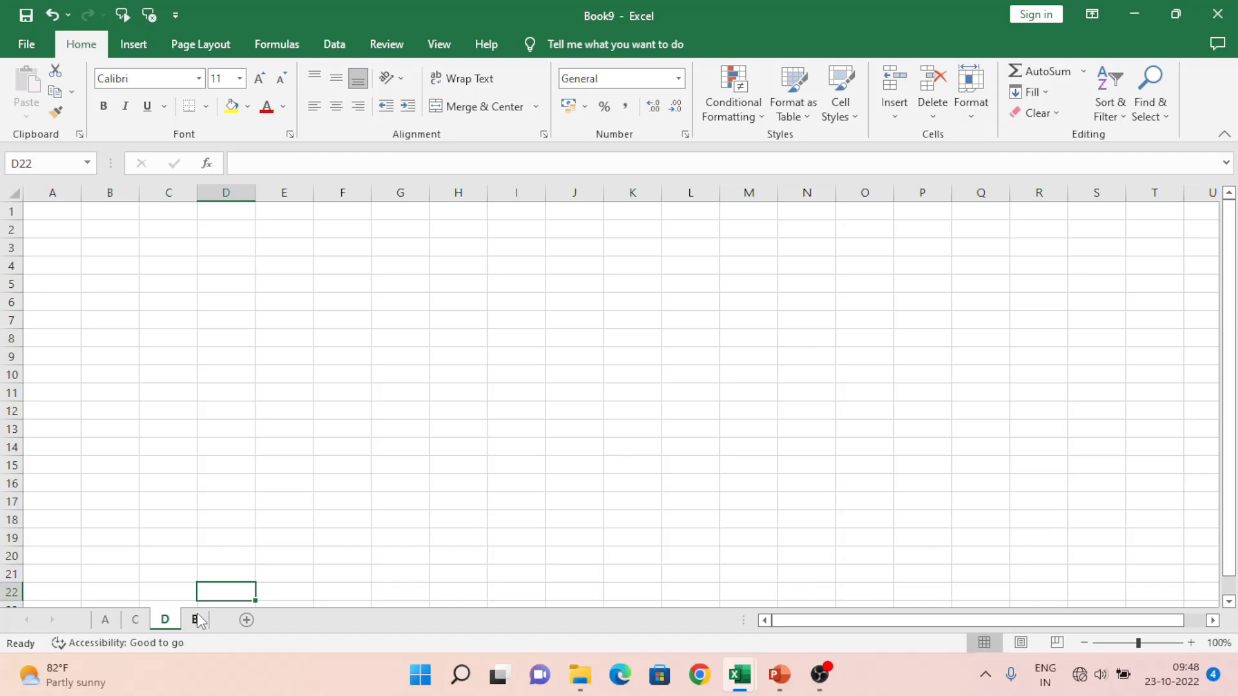
Step: Move sheet B between sheets A and C, and view sheets D and A
{"action": "left_click", "coordinate": [200, 619]}
{"action": "left_click_drag", "start_coordinate": [199, 620], "coordinate": [132, 618]}
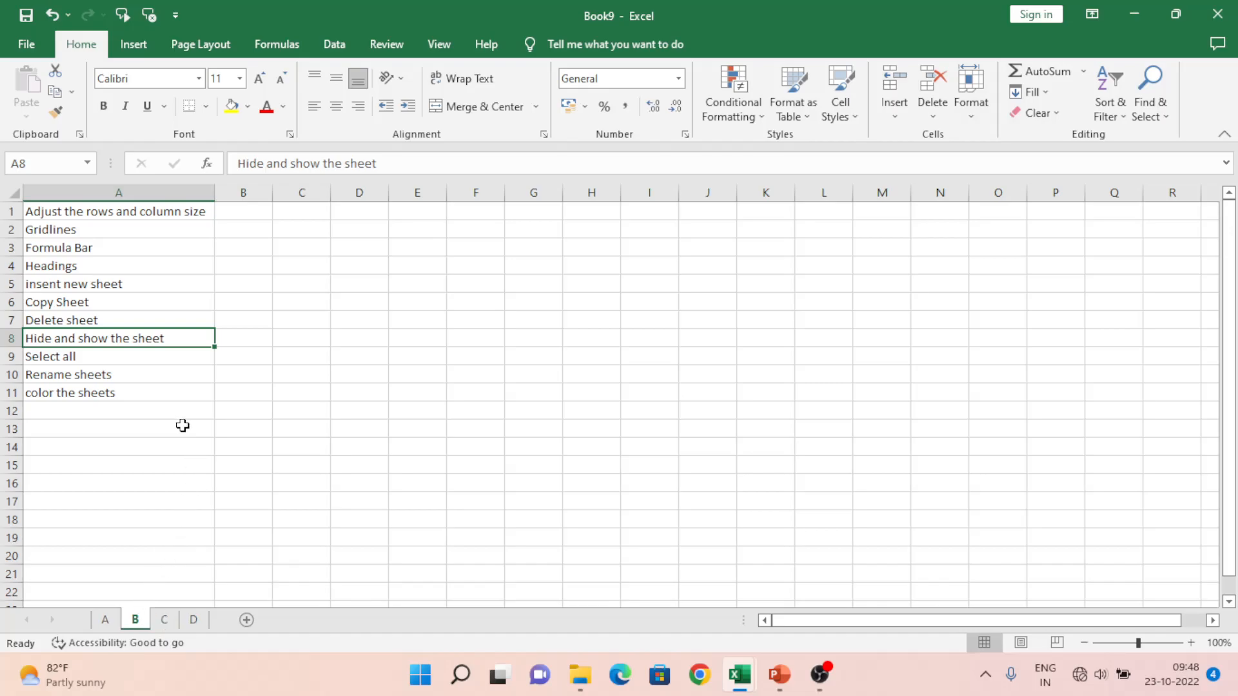
{"action": "left_click", "coordinate": [194, 622]}
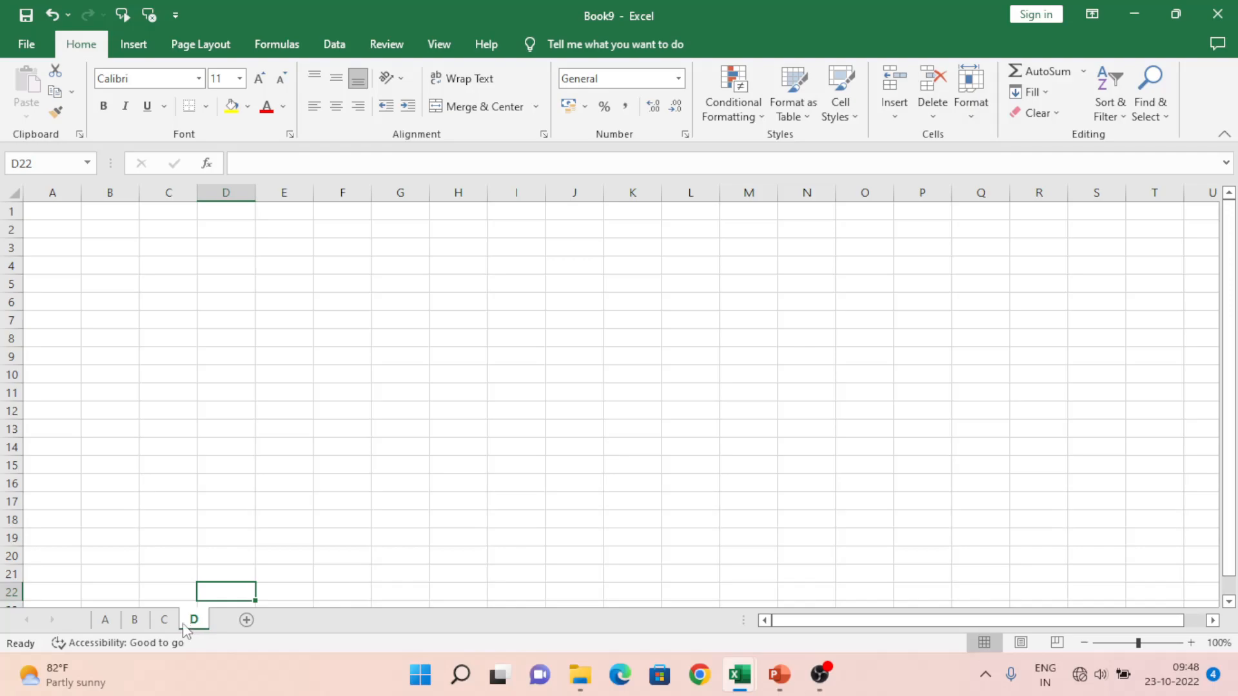
{"action": "left_click", "coordinate": [105, 622]}
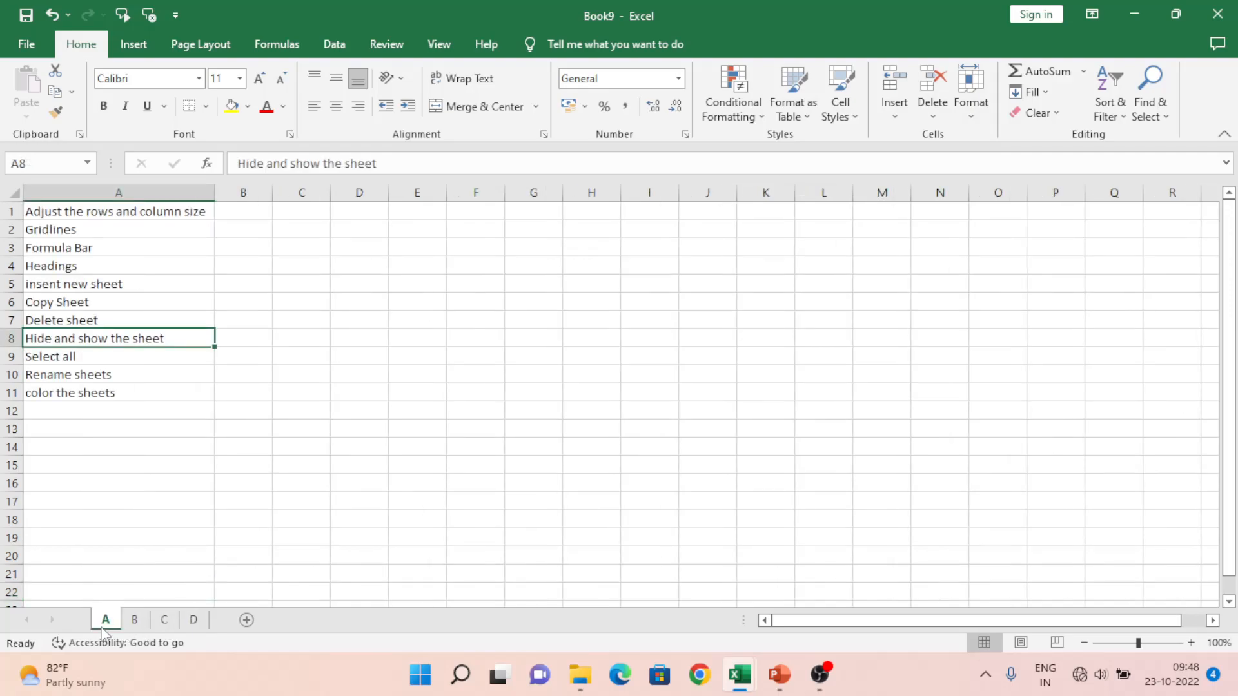
Step: Hide sheet D and sheet C in Book9
{"action": "left_click", "coordinate": [192, 621]}
{"action": "right_click", "coordinate": [193, 621]}
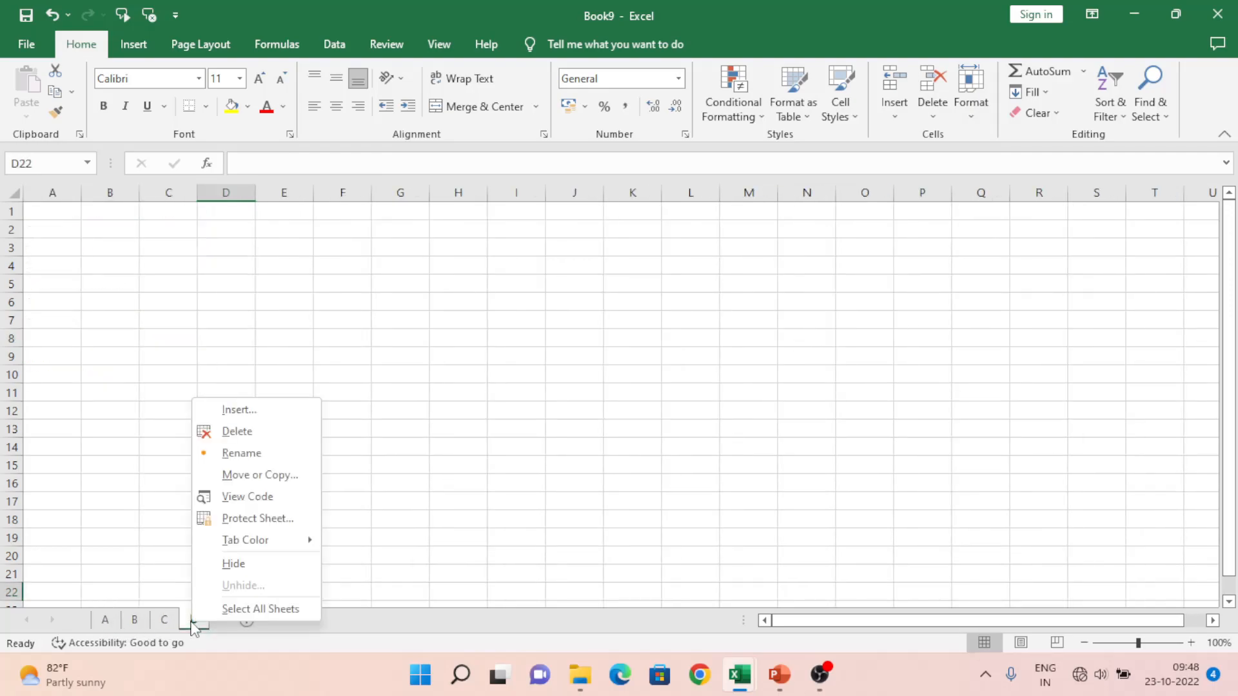
{"action": "left_click", "coordinate": [243, 569]}
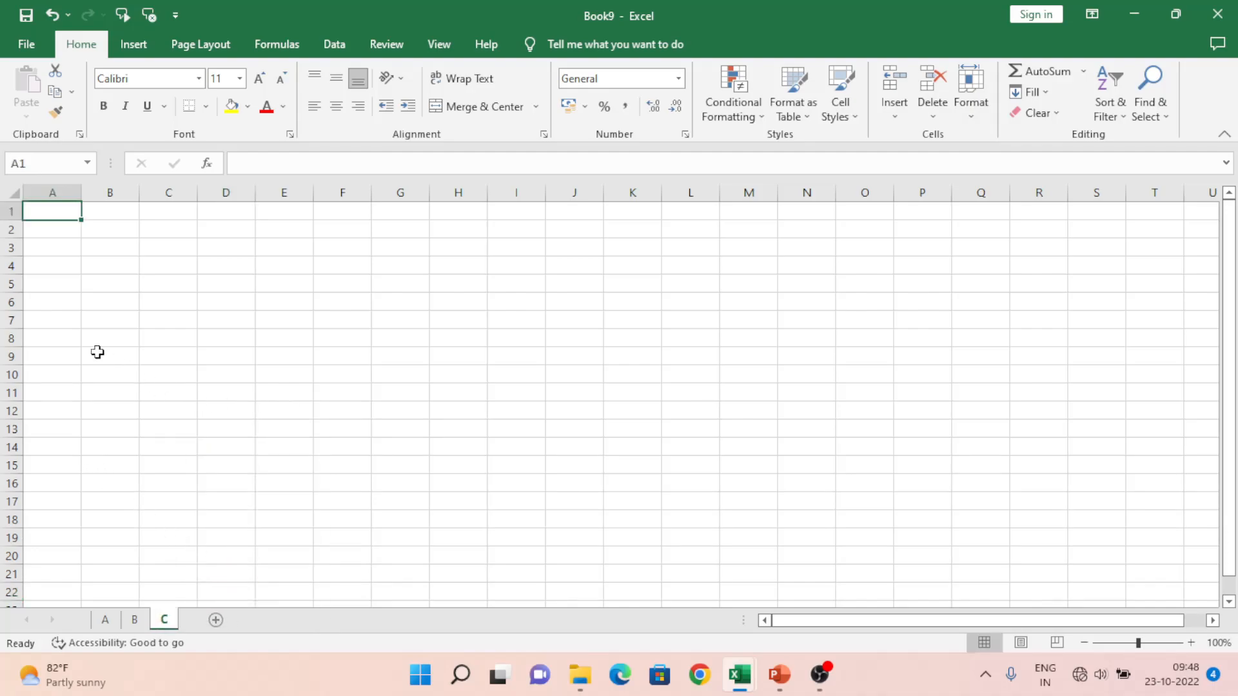
{"action": "right_click", "coordinate": [165, 620]}
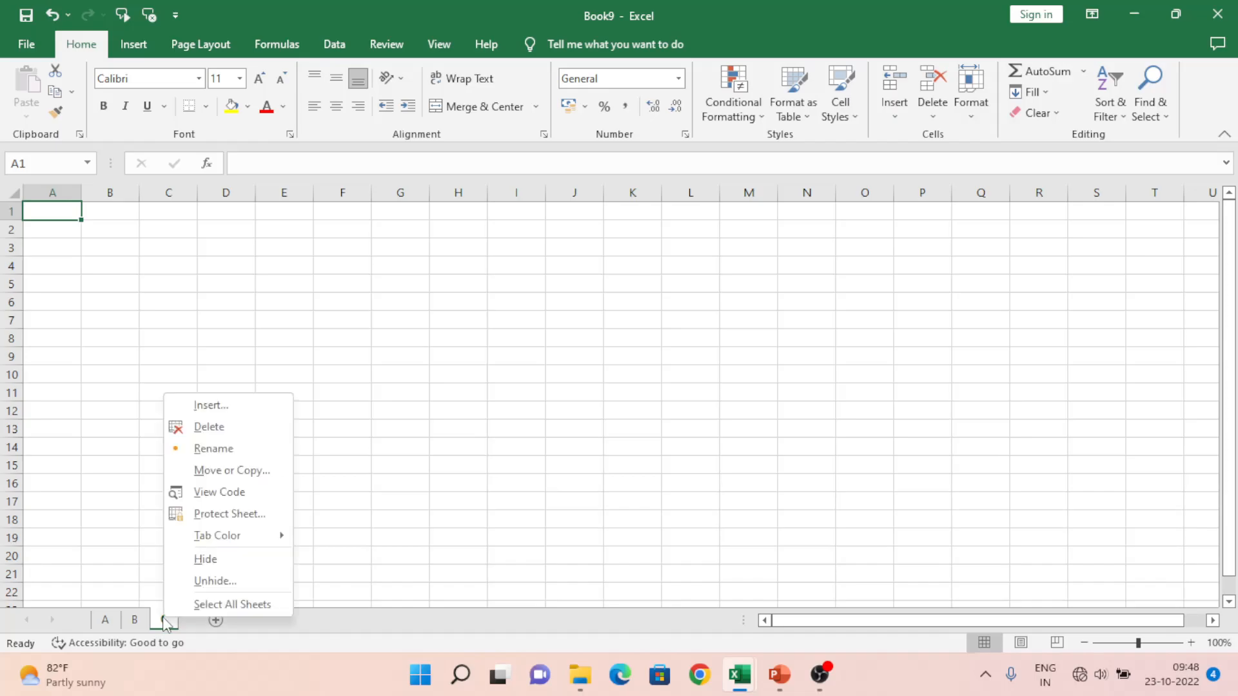
{"action": "left_click", "coordinate": [208, 561]}
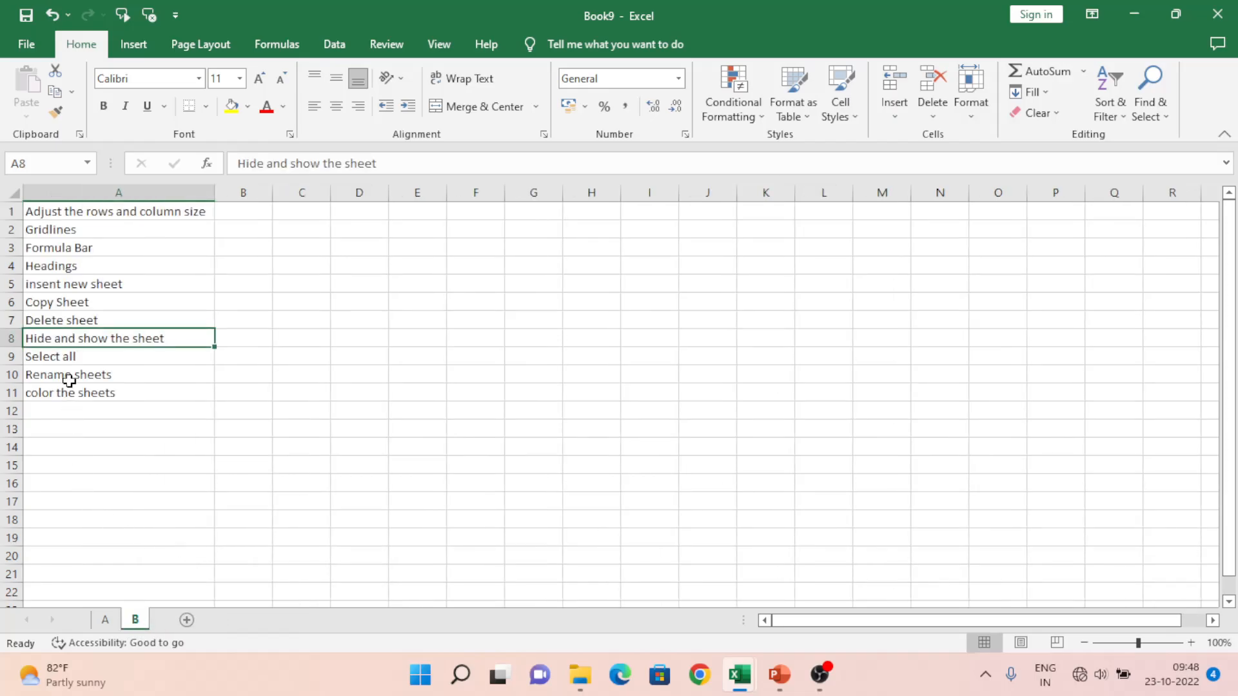
Step: Unhide sheet D and sheet C so that both show again in Book9
{"action": "left_click", "coordinate": [119, 571]}
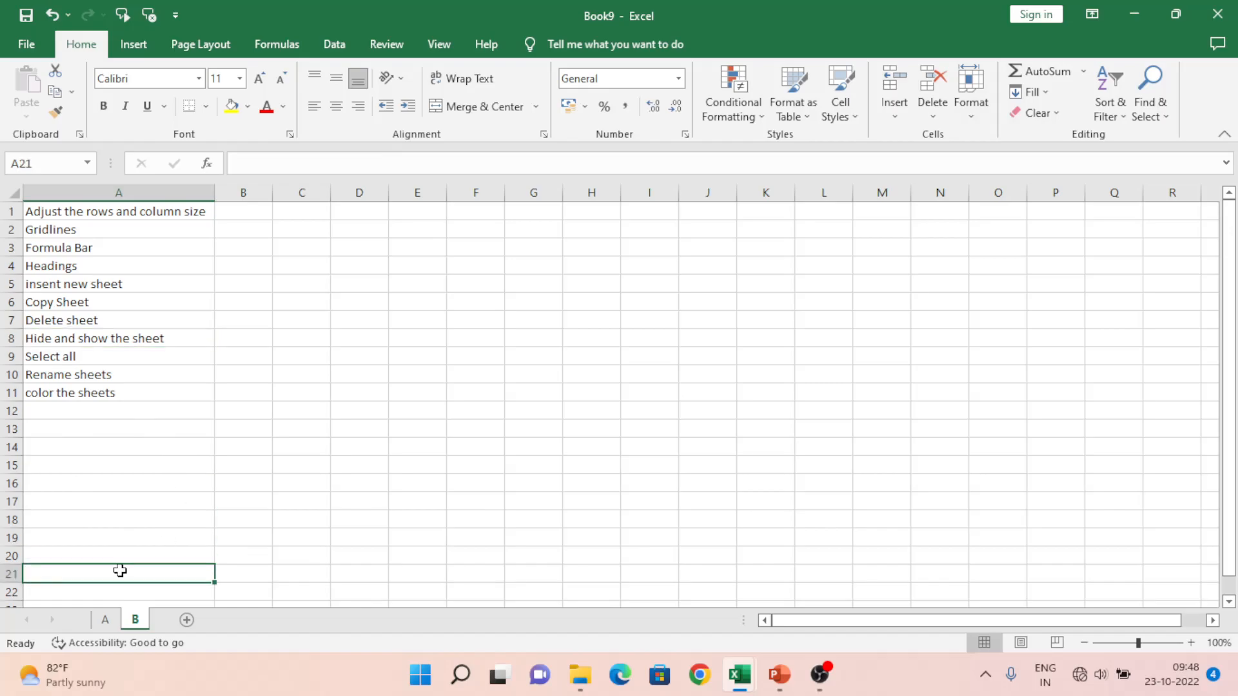
{"action": "right_click", "coordinate": [134, 624]}
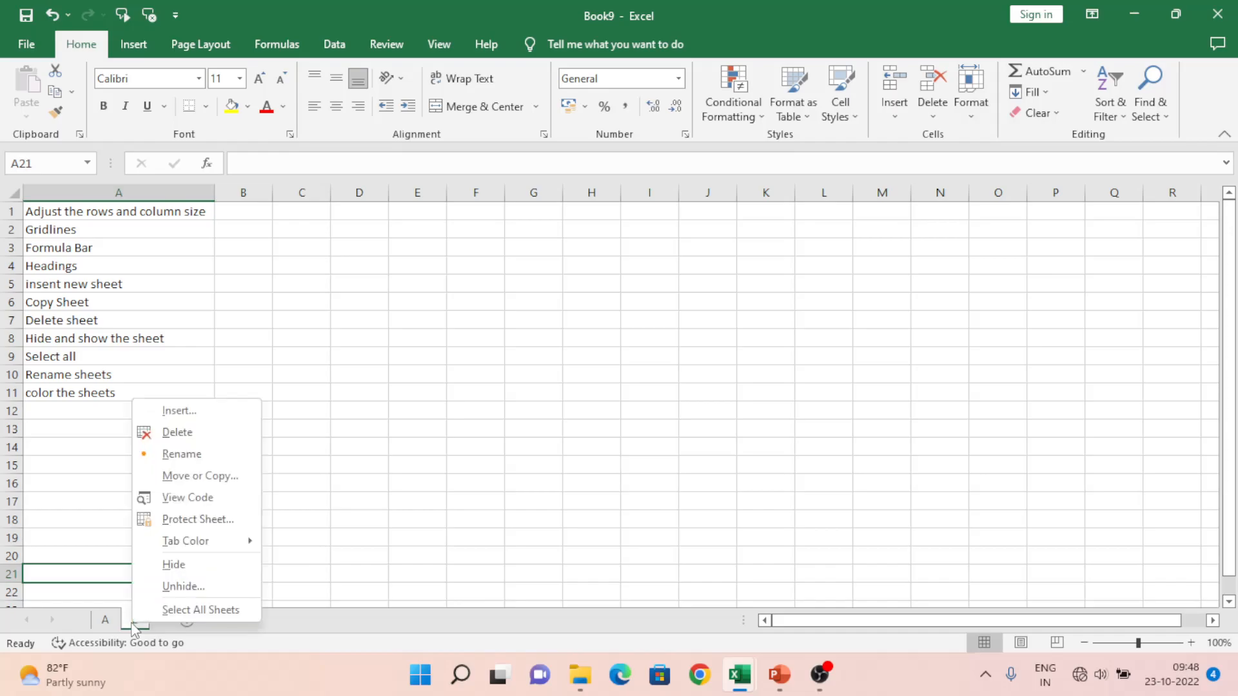
{"action": "left_click", "coordinate": [170, 585]}
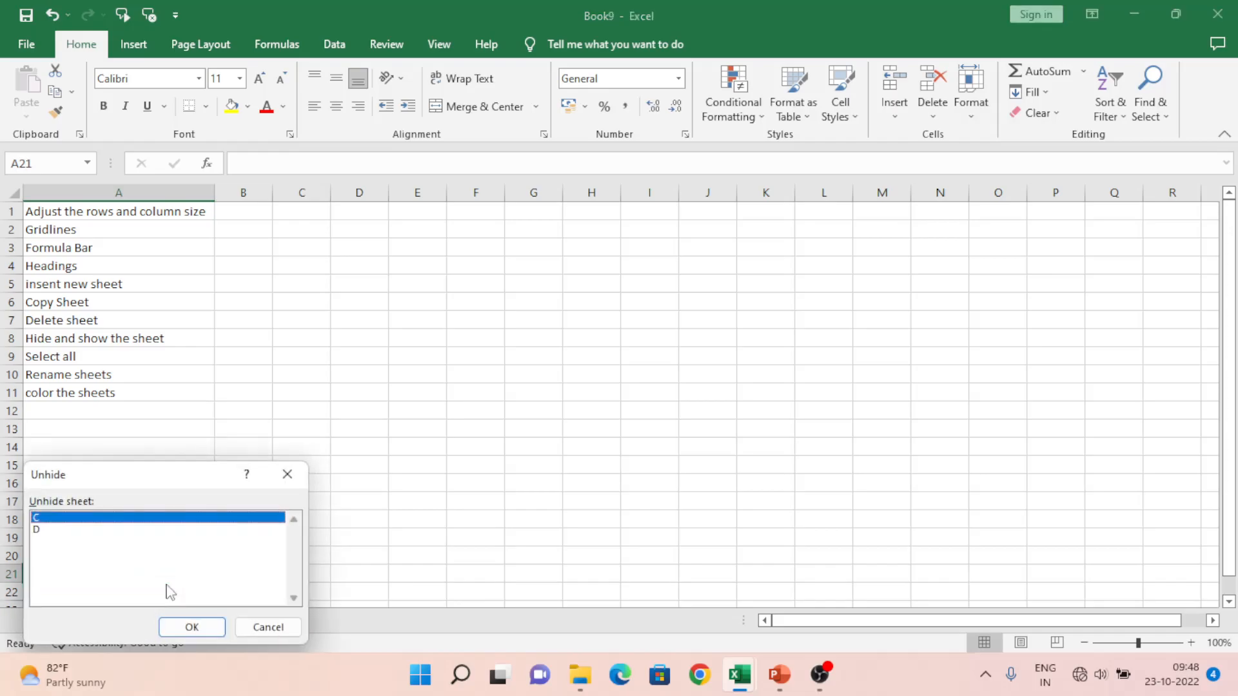
{"action": "left_click", "coordinate": [45, 531]}
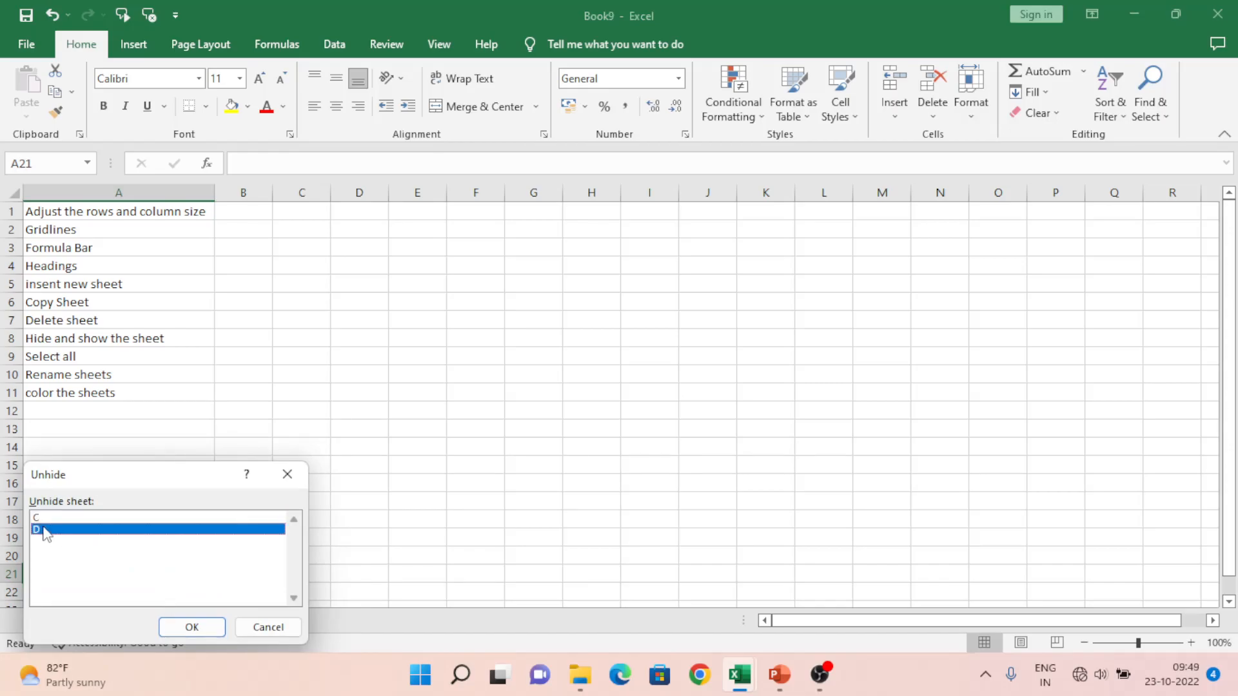
{"action": "left_click", "coordinate": [205, 628]}
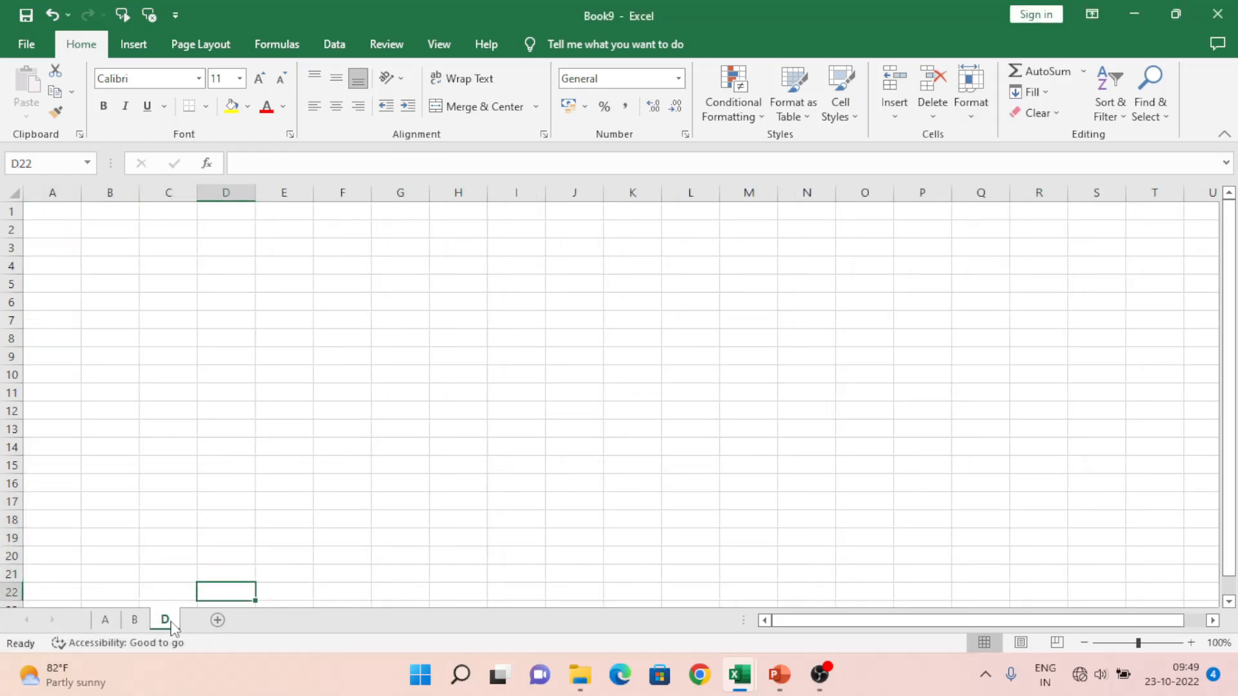
{"action": "right_click", "coordinate": [172, 627]}
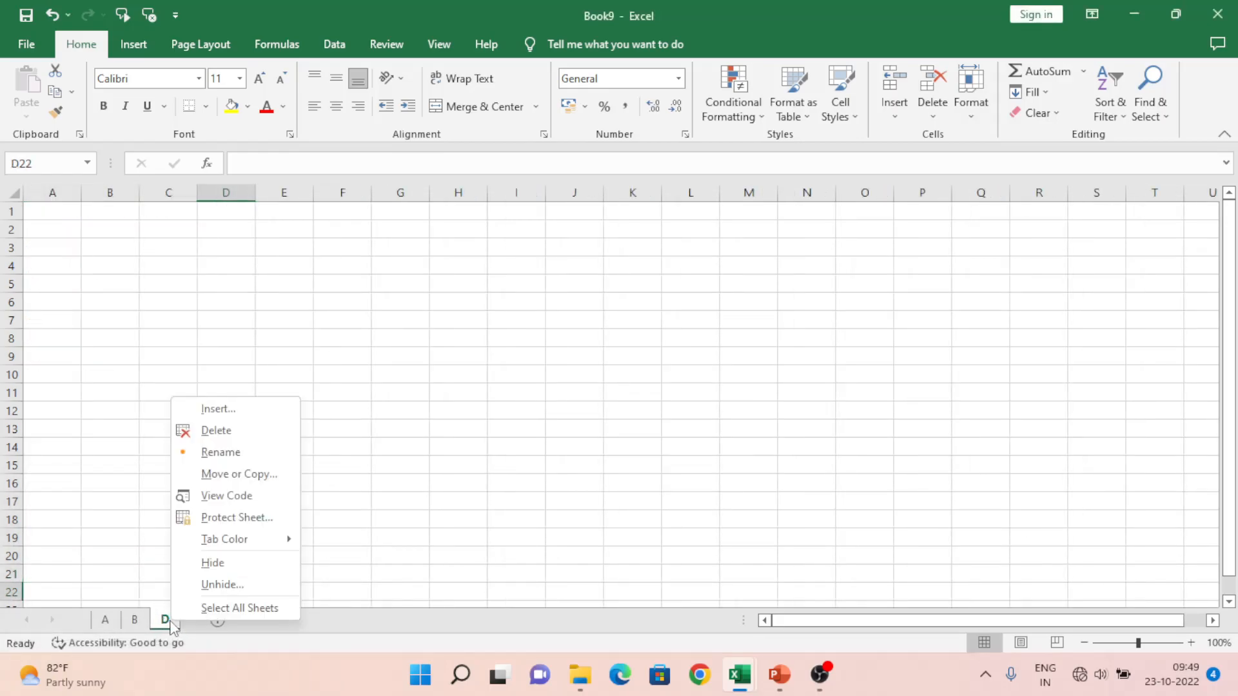
{"action": "left_click", "coordinate": [213, 588]}
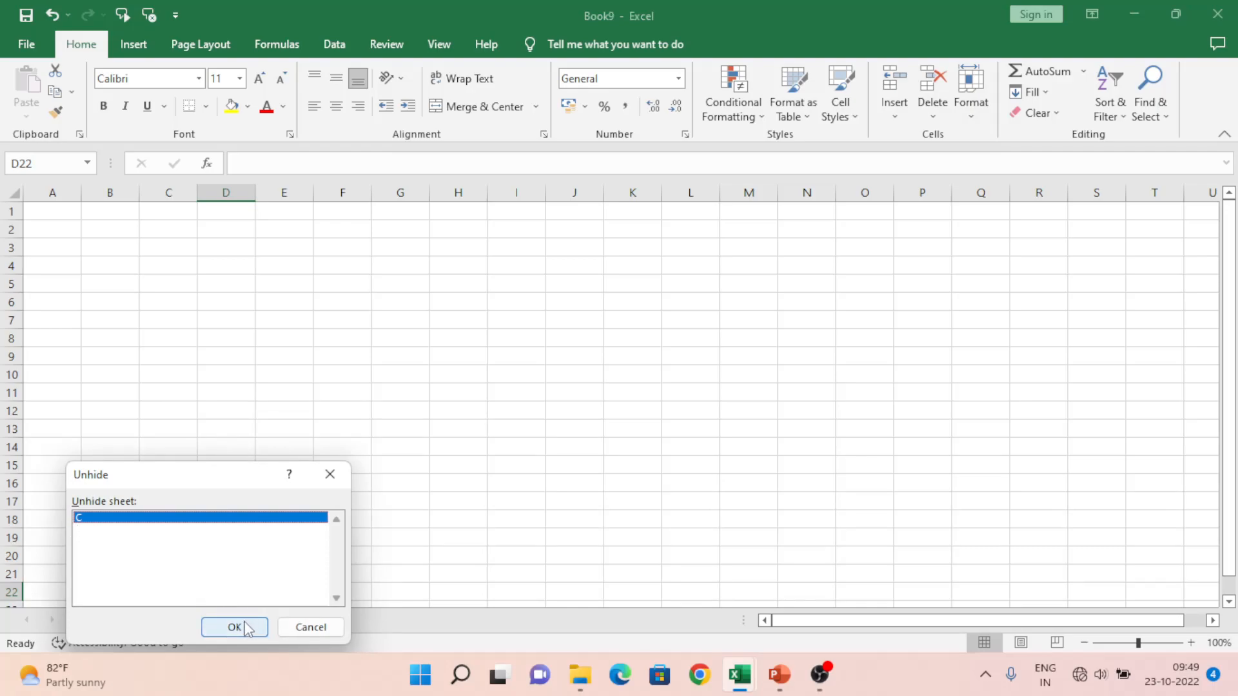
{"action": "left_click", "coordinate": [243, 629]}
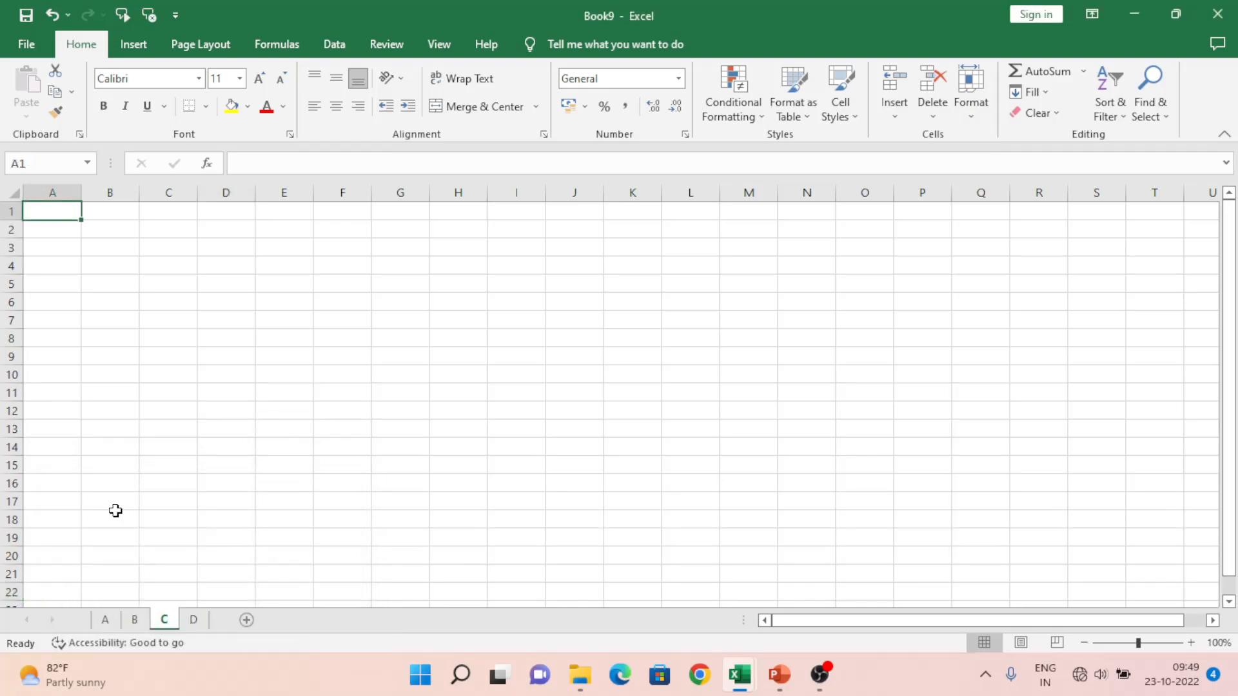
Step: Switch to Book11, select the Select all topic in cell A9, and return to Book9
{"action": "key", "text": "alt+Tab"}
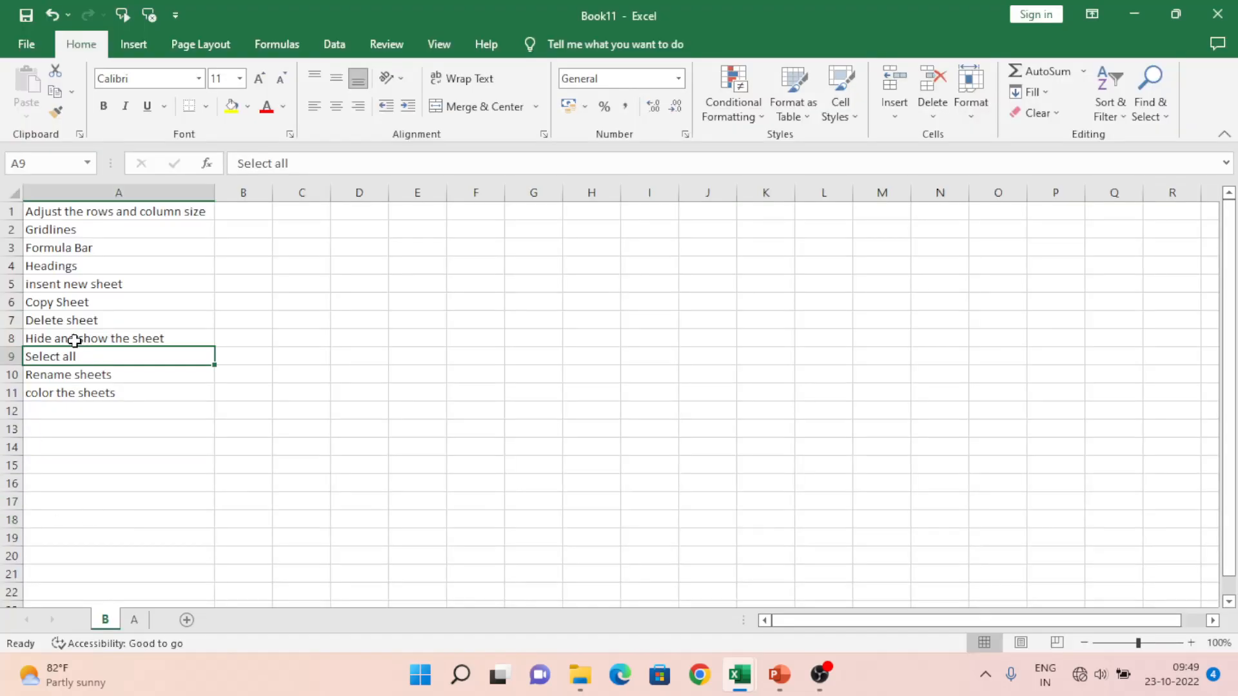
{"action": "left_click", "coordinate": [74, 341]}
{"action": "key", "text": "Down"}
{"action": "key", "text": "alt+Tab"}
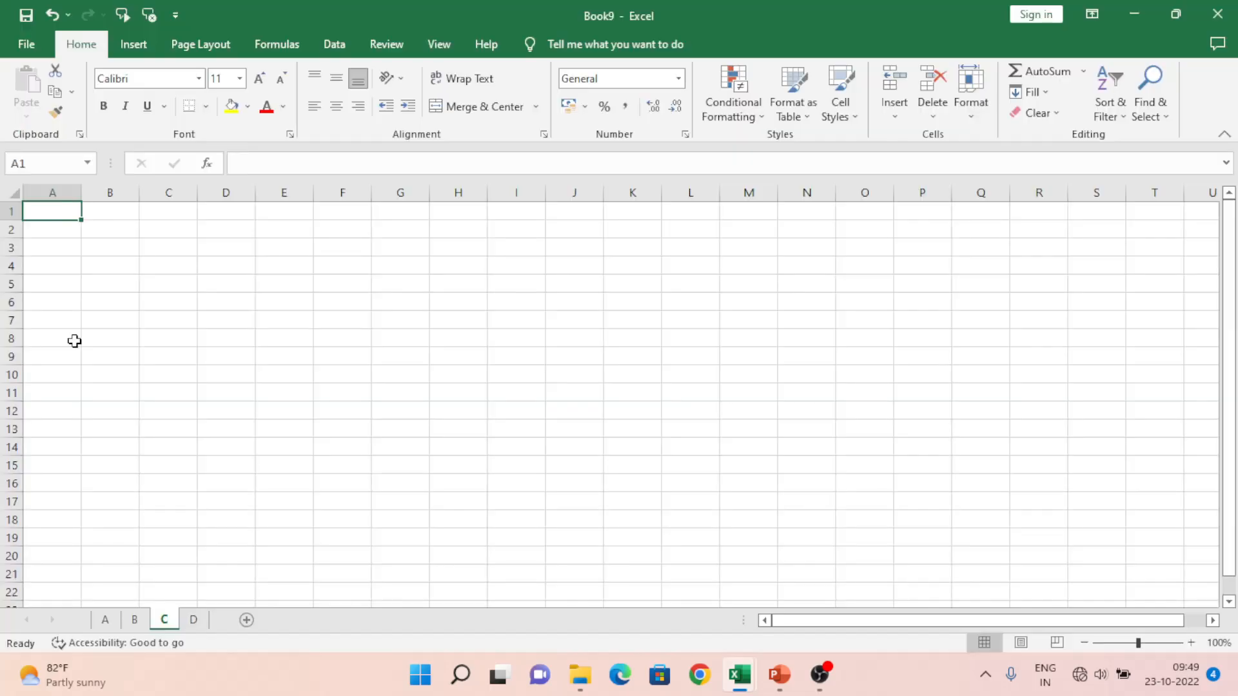
Step: Group sheets A, B, C and D by adding each one to the selection individually
{"action": "left_click", "coordinate": [106, 620]}
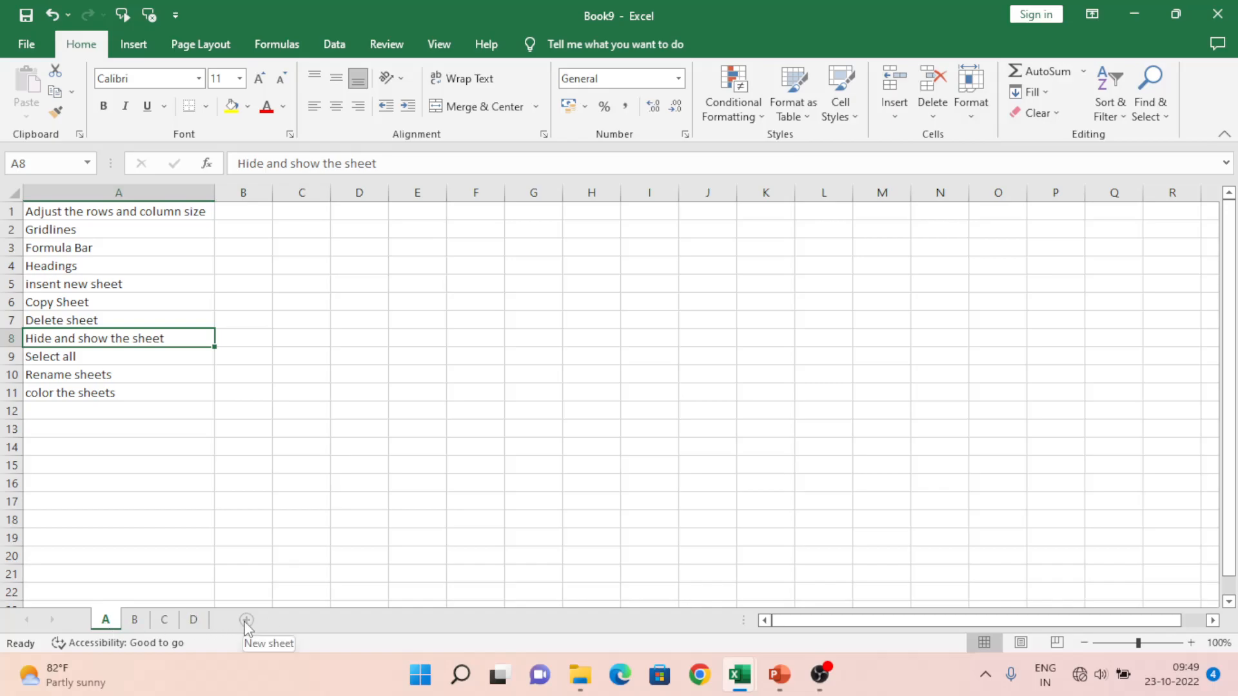
{"action": "left_click", "coordinate": [134, 620], "text": "ctrl"}
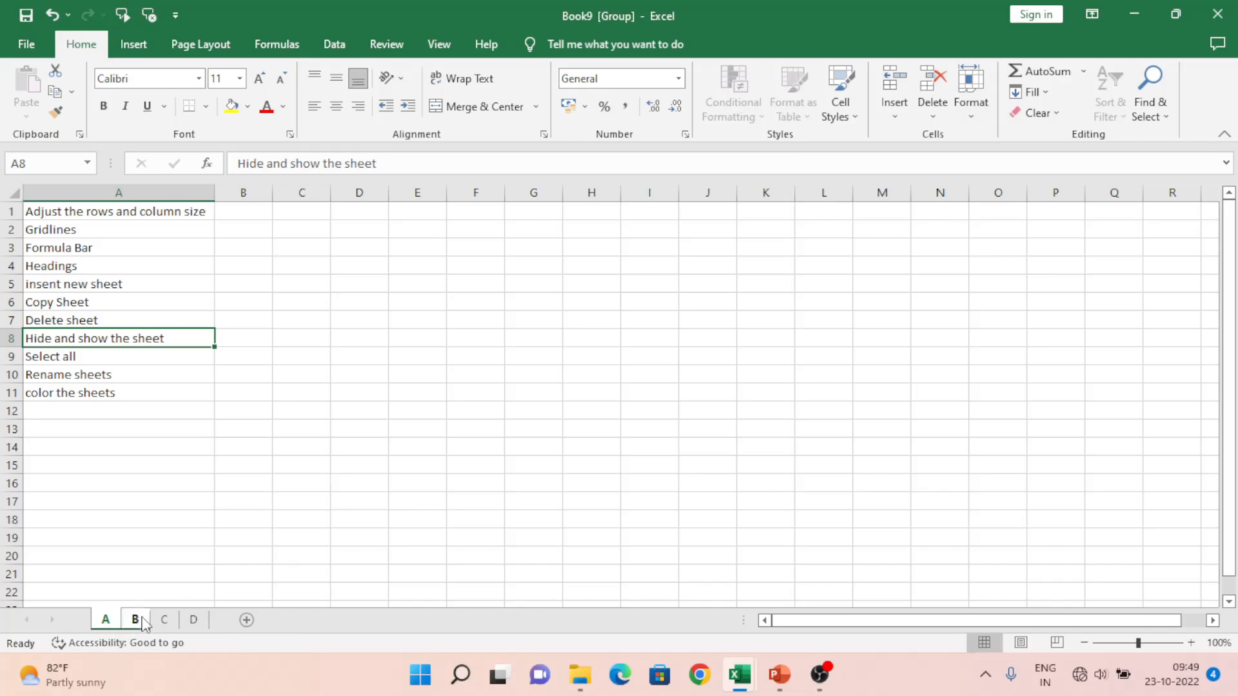
{"action": "left_click", "coordinate": [165, 619], "text": "ctrl"}
{"action": "left_click", "coordinate": [193, 619], "text": "ctrl"}
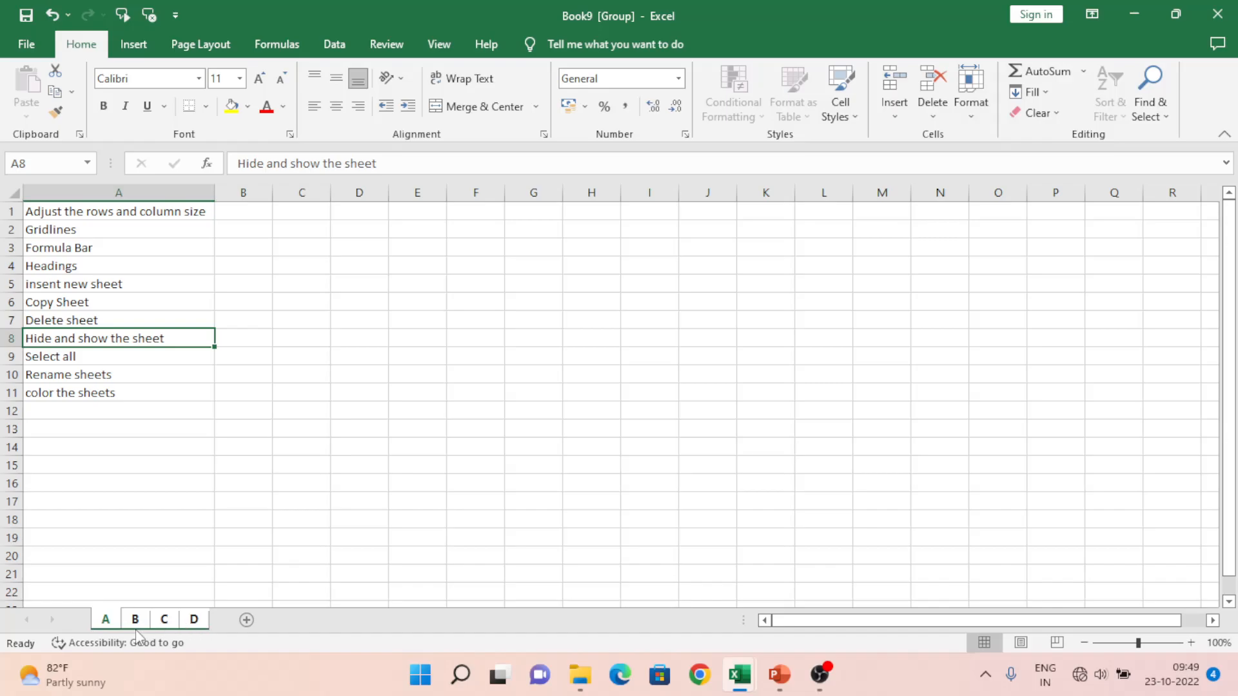
Step: Insert a new blank sheet after sheet A and rename it E
{"action": "left_click", "coordinate": [246, 620]}
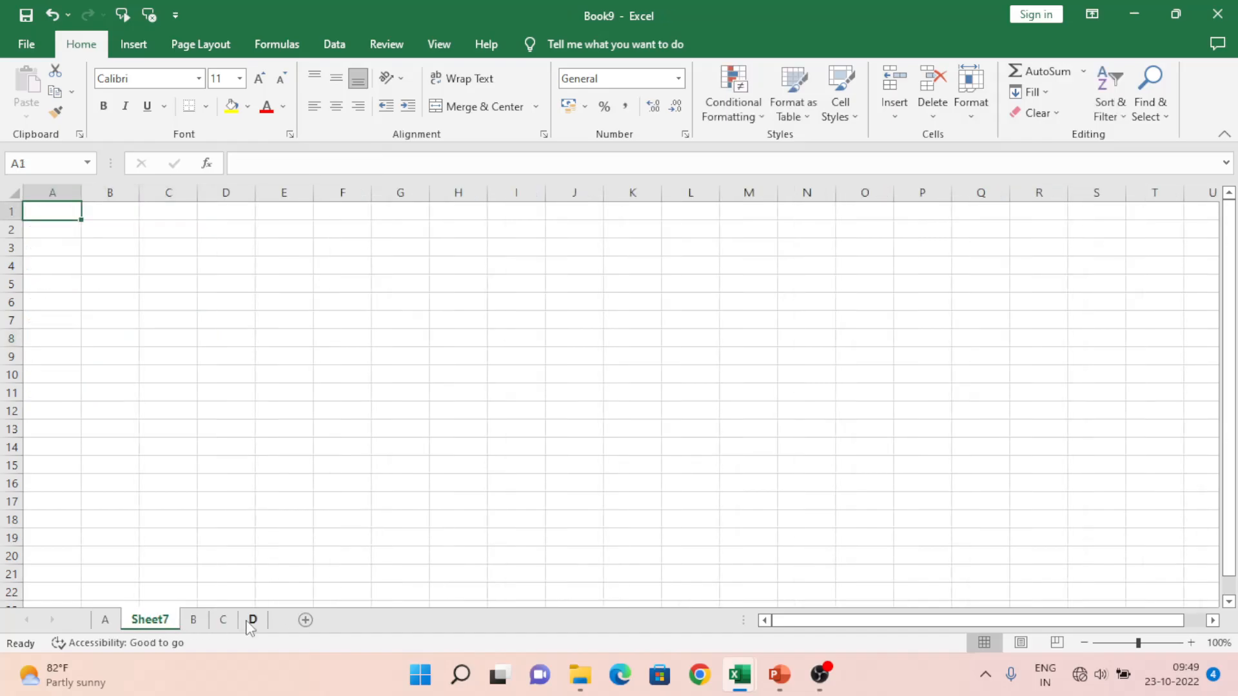
{"action": "right_click", "coordinate": [166, 631]}
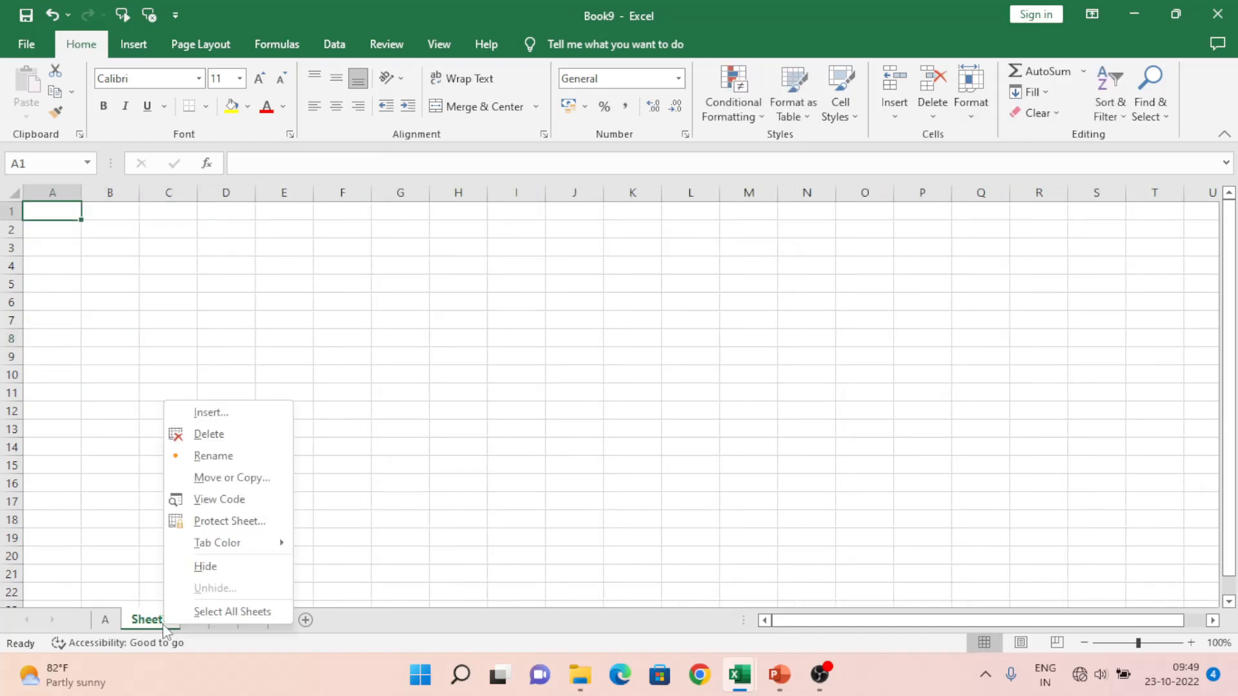
{"action": "left_click", "coordinate": [234, 456]}
{"action": "type", "text": "E"}
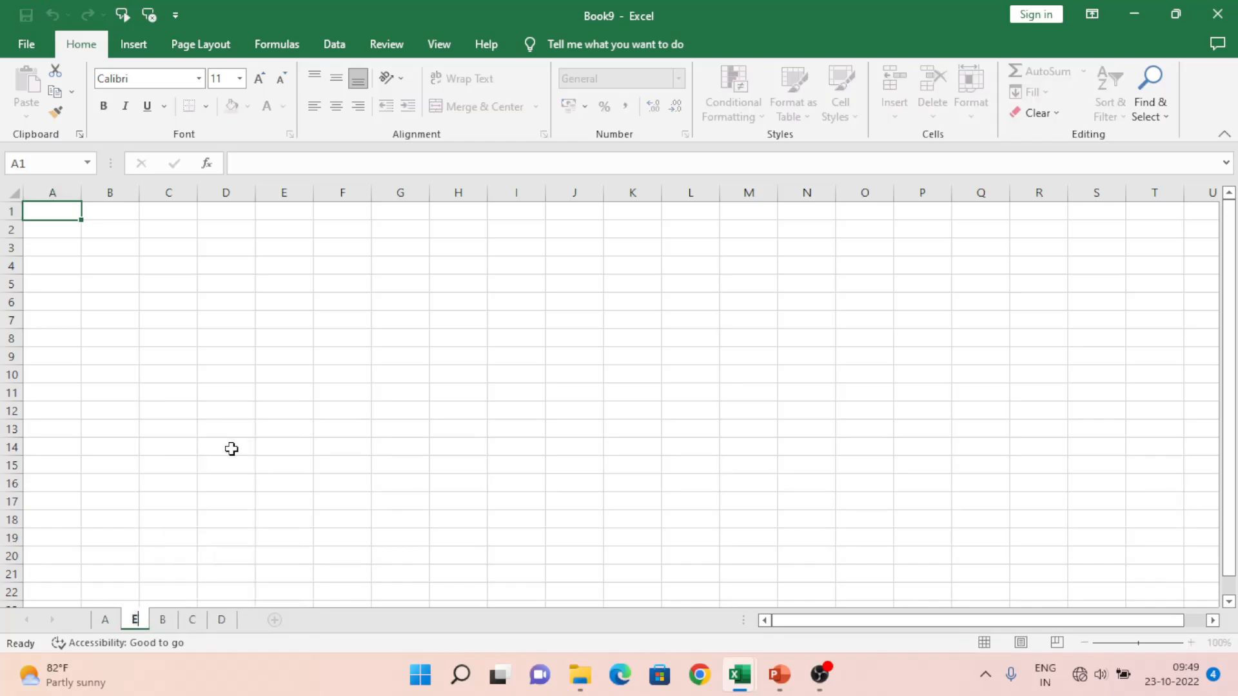
Step: Starting from sheet A, select all sheets of Book9 at once
{"action": "left_click", "coordinate": [106, 618]}
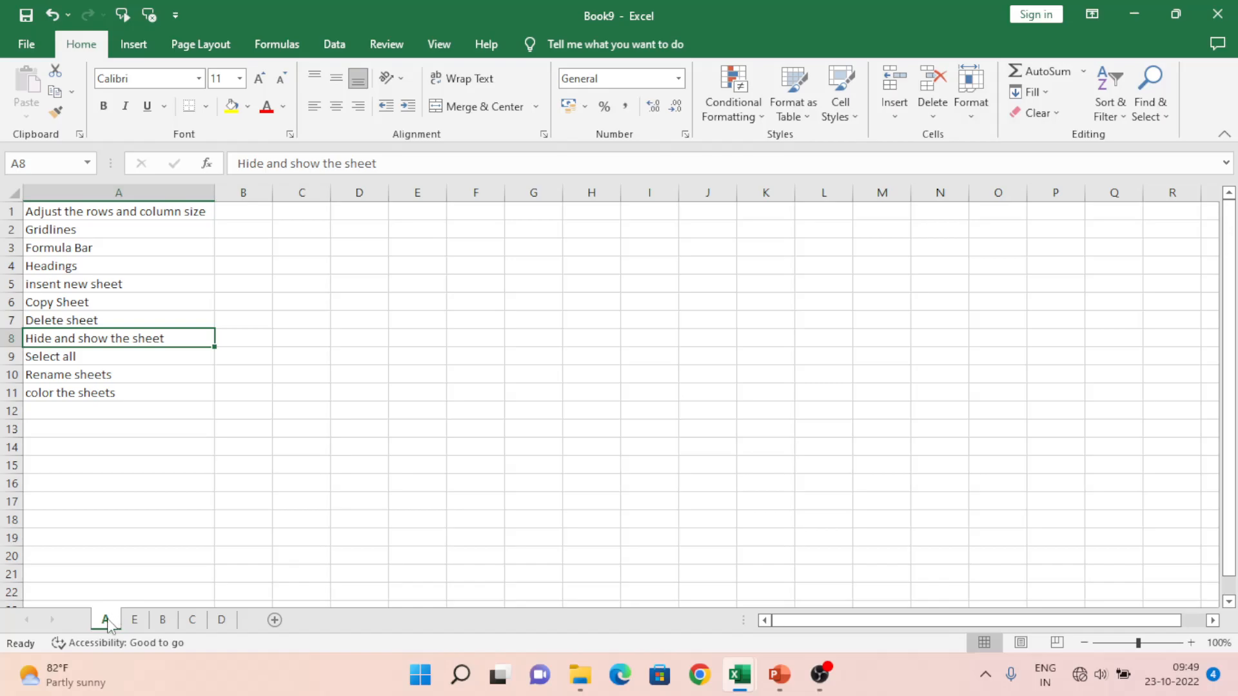
{"action": "right_click", "coordinate": [110, 625]}
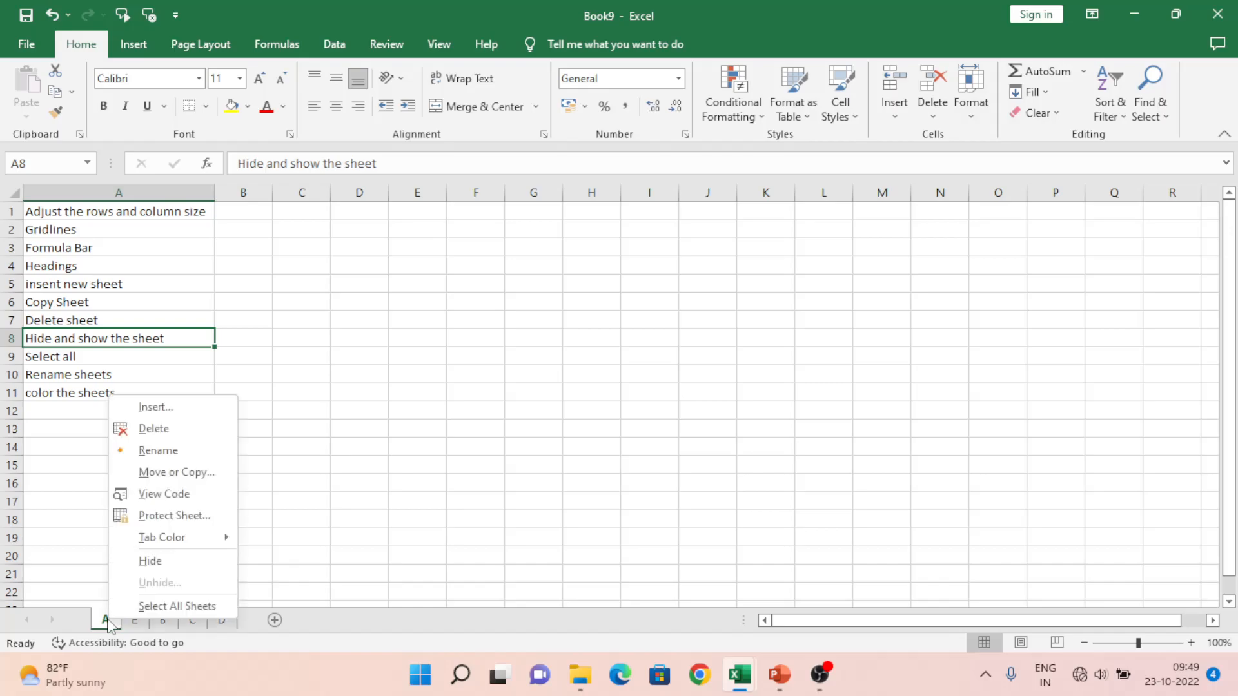
{"action": "left_click", "coordinate": [158, 605]}
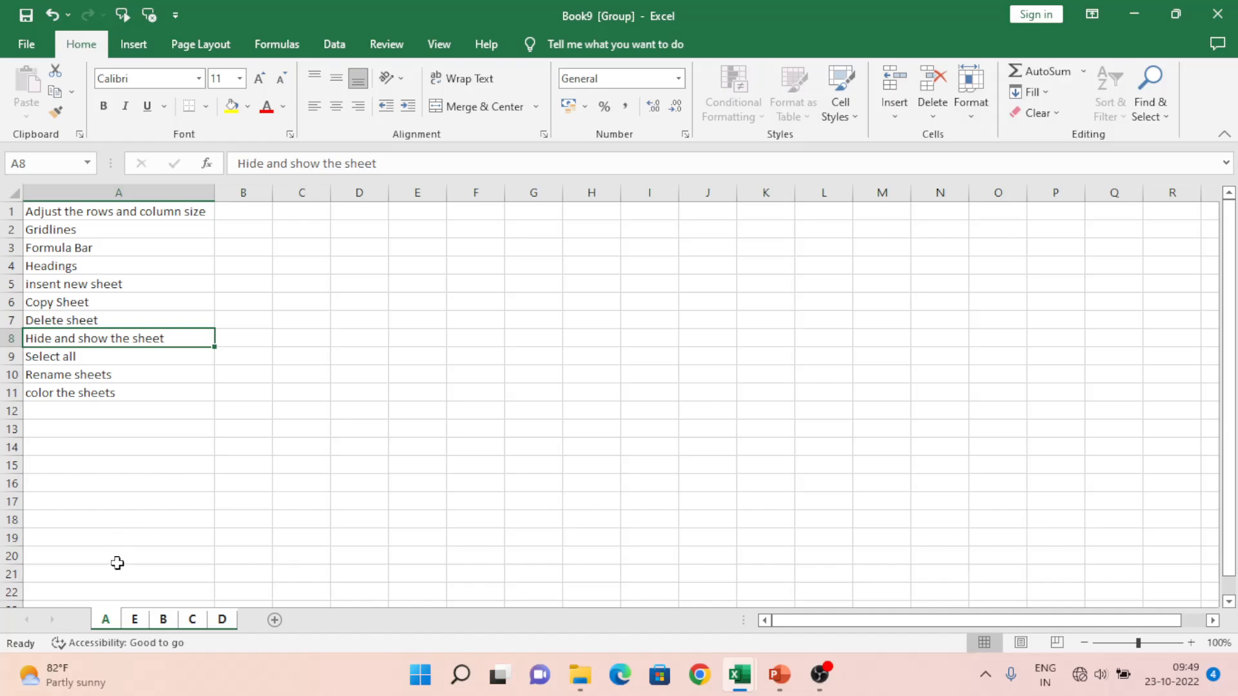
Step: Select the Rename sheets topic in cell A10 of the grouped sheets
{"action": "left_click", "coordinate": [163, 496]}
{"action": "left_click", "coordinate": [54, 359]}
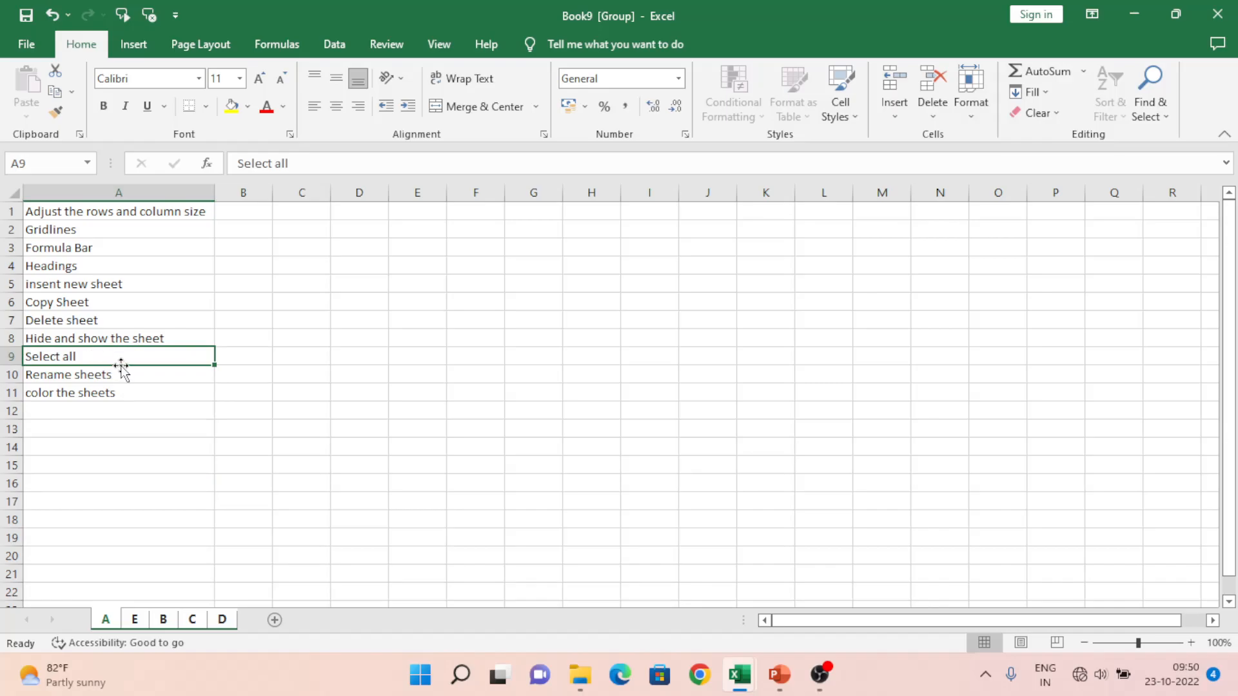
{"action": "left_click", "coordinate": [92, 374]}
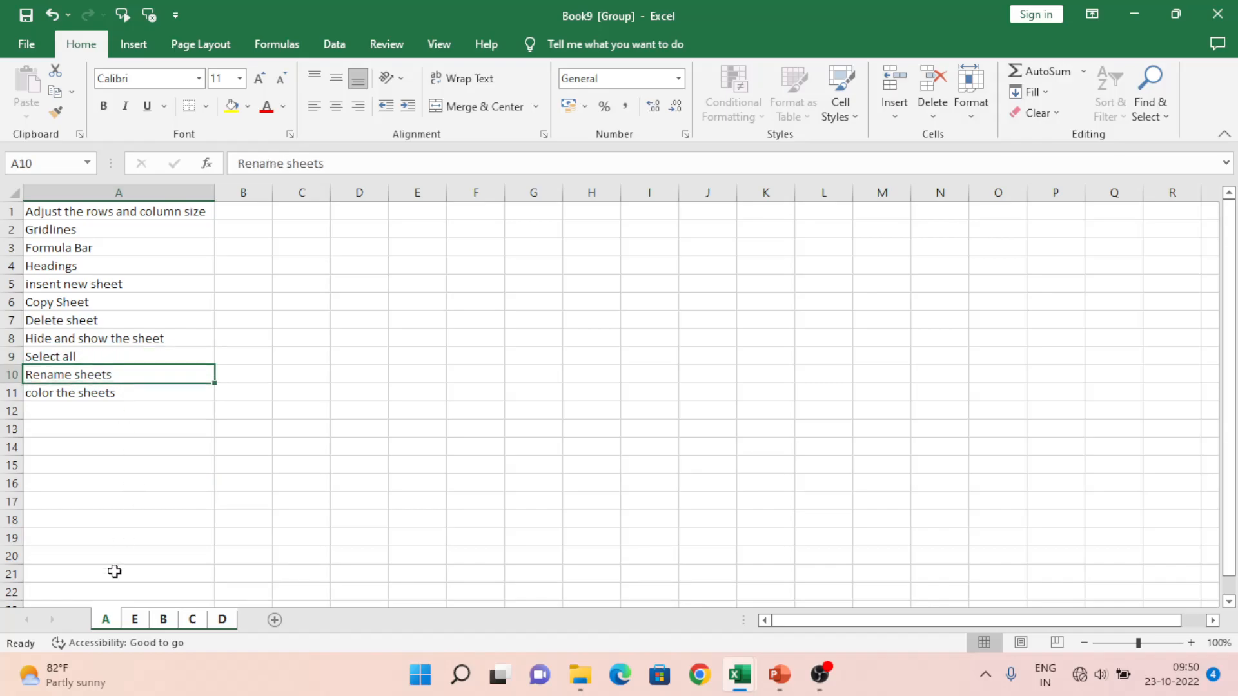
Step: Insert a new blank sheet after sheet A and rename it F
{"action": "left_click", "coordinate": [275, 619]}
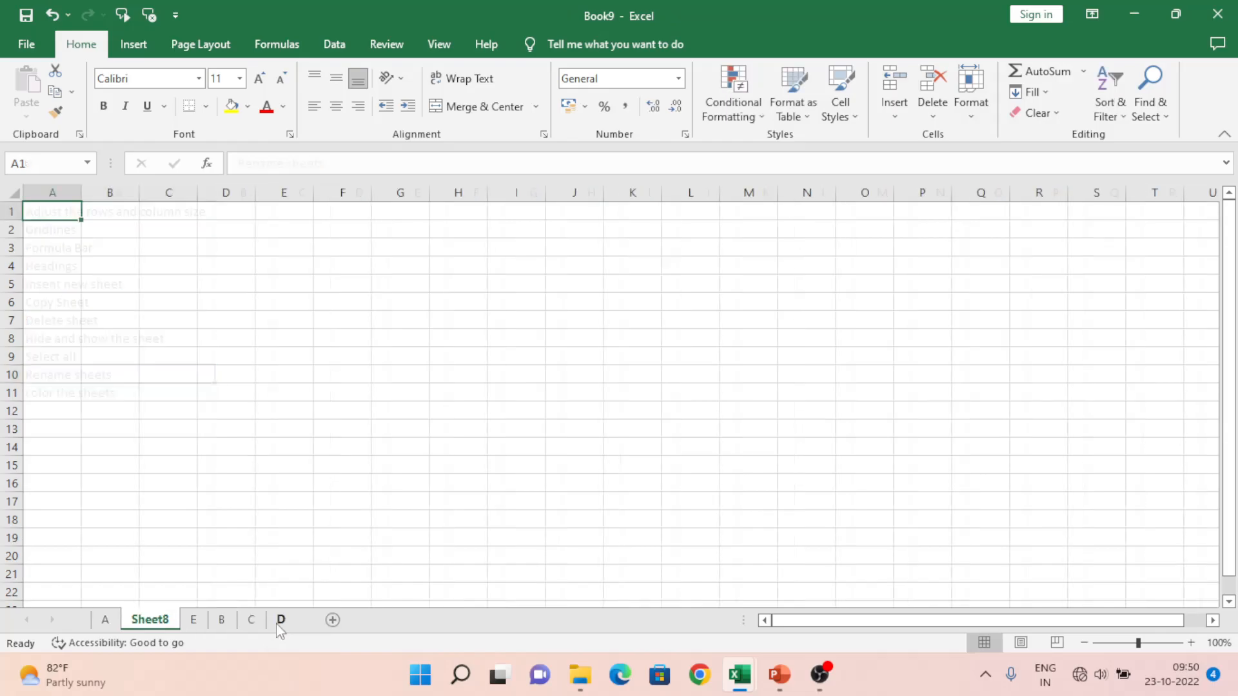
{"action": "right_click", "coordinate": [150, 620]}
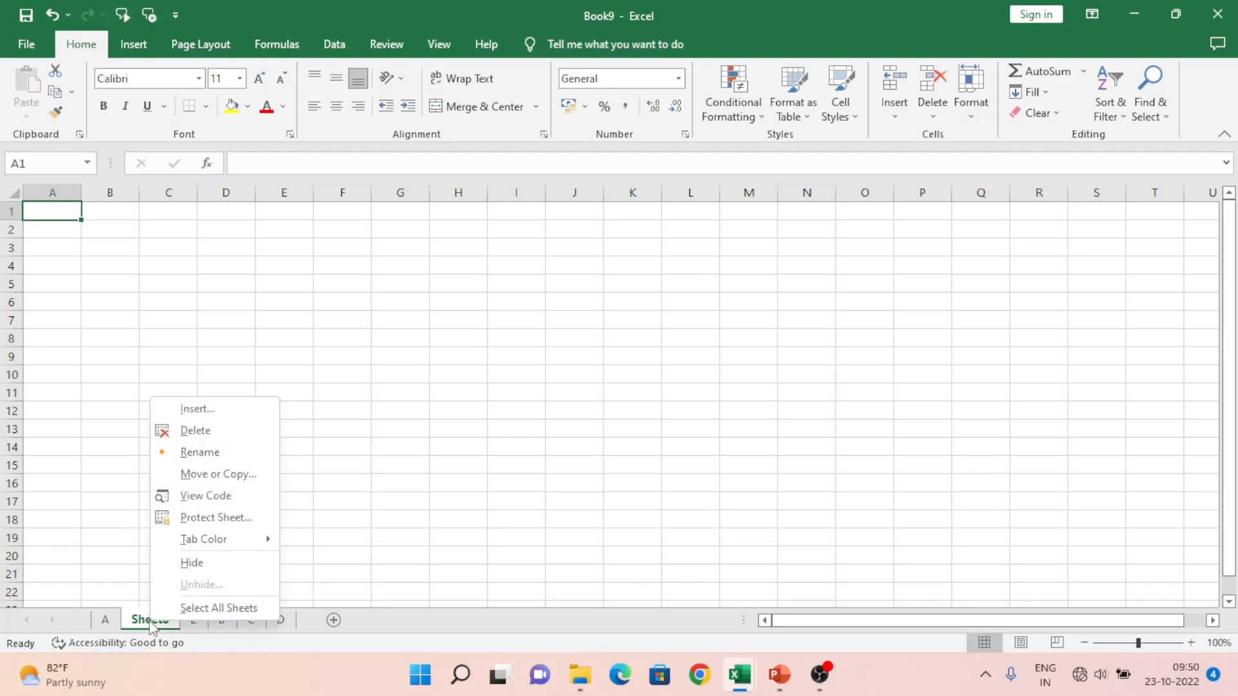
{"action": "left_click", "coordinate": [200, 453]}
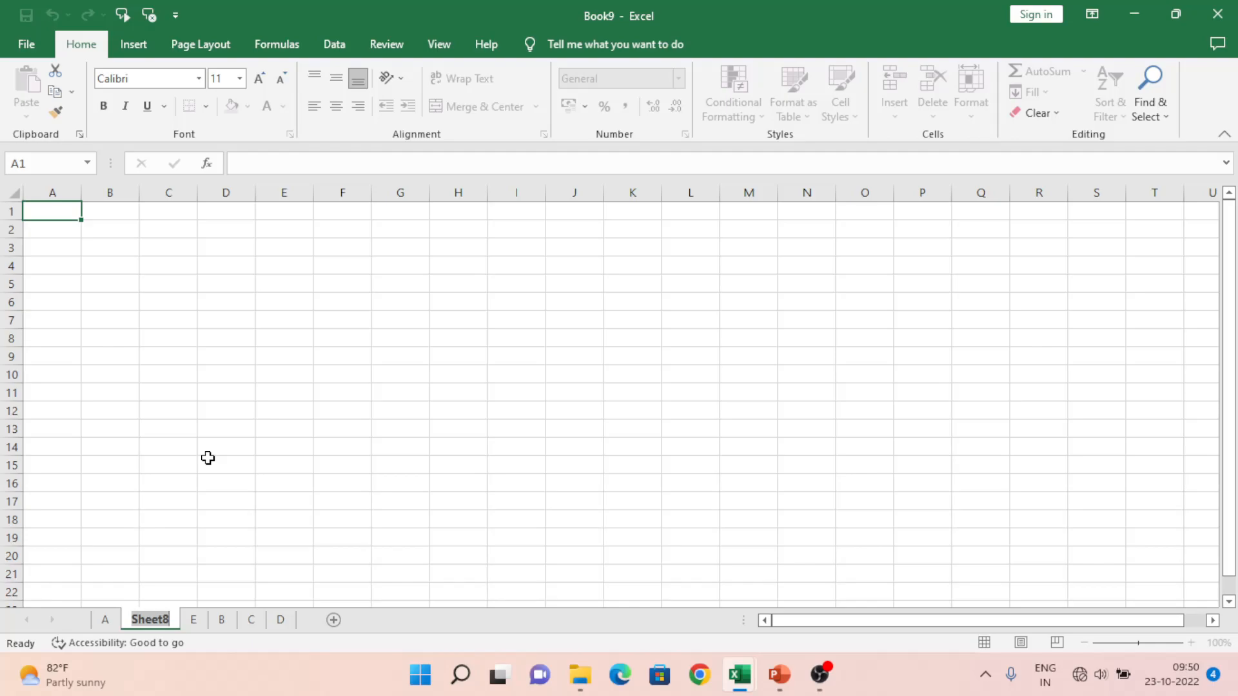
{"action": "type", "text": "F"}
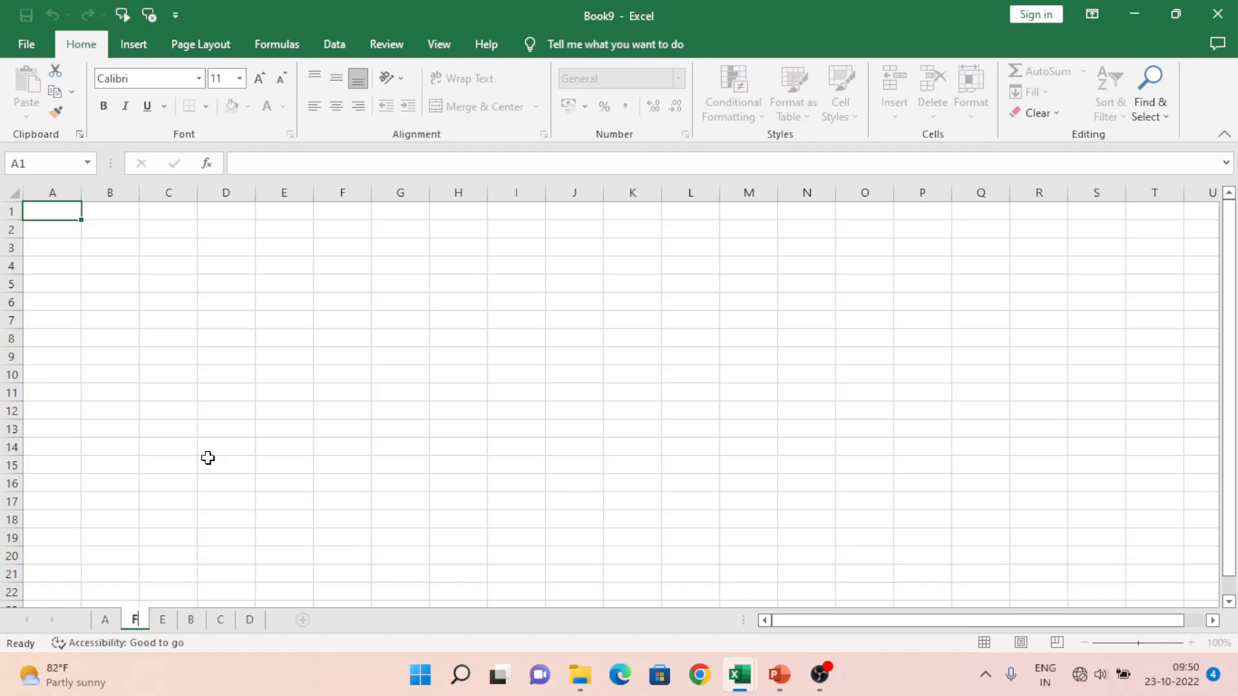
{"action": "left_click", "coordinate": [207, 457]}
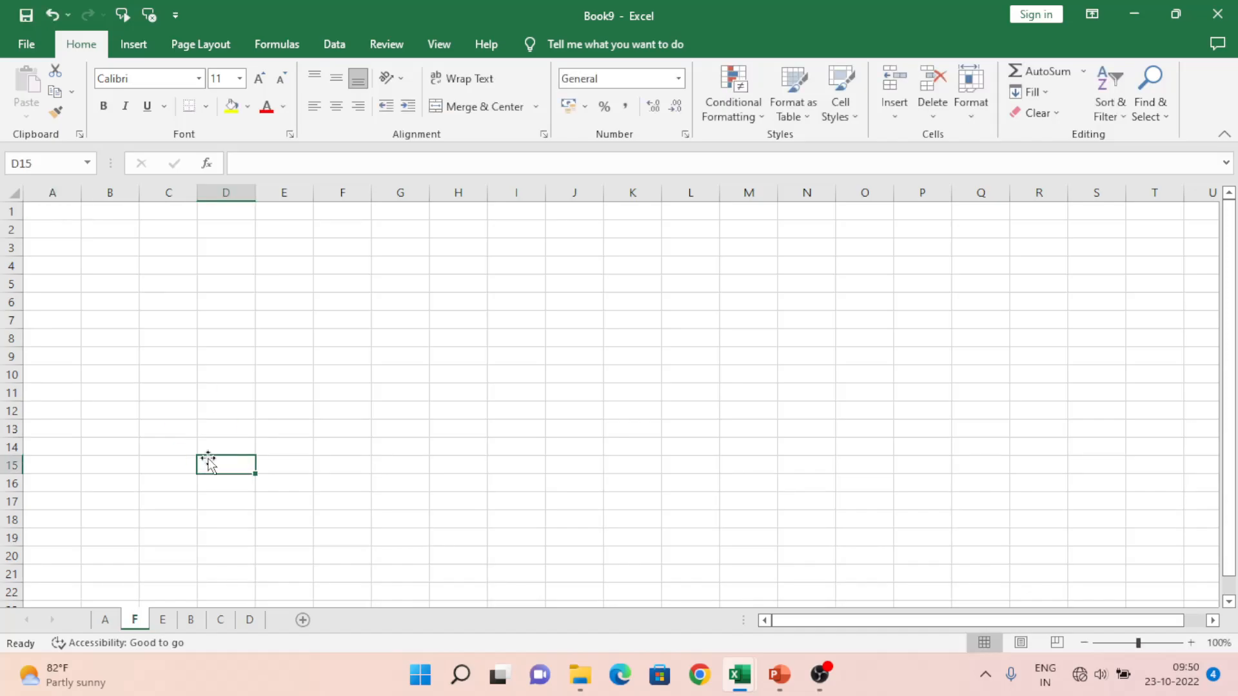
{"action": "key", "text": "ctrl+s"}
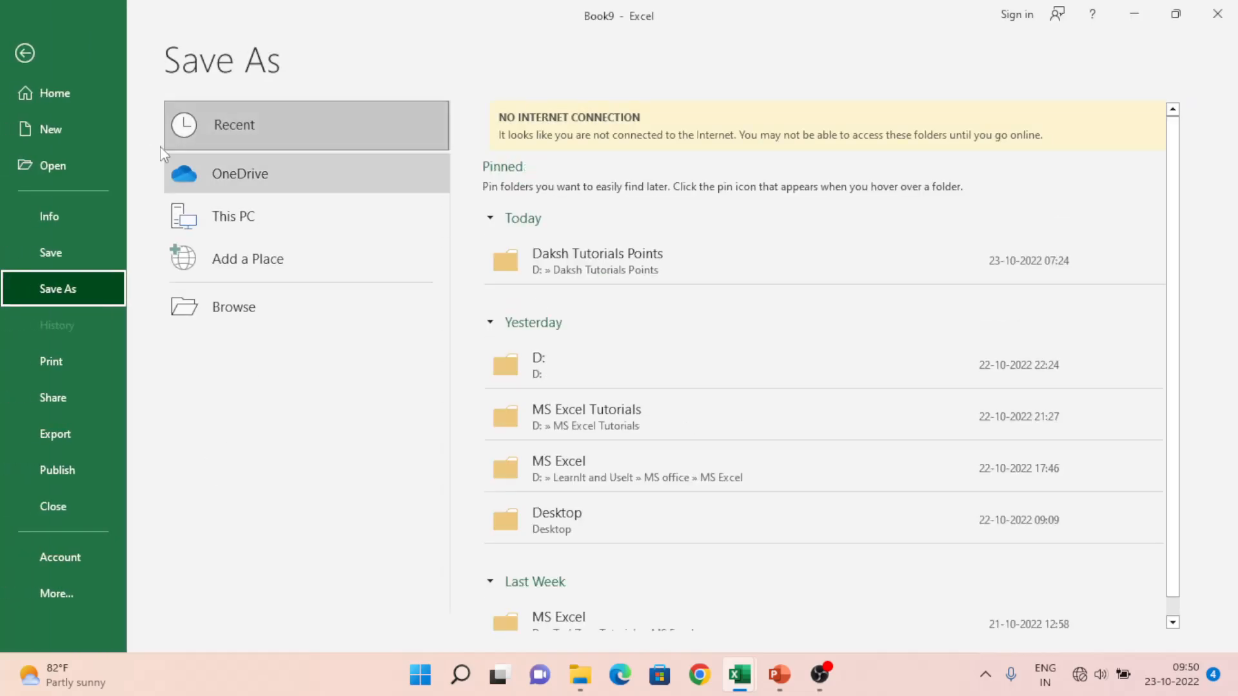
{"action": "left_click", "coordinate": [23, 55]}
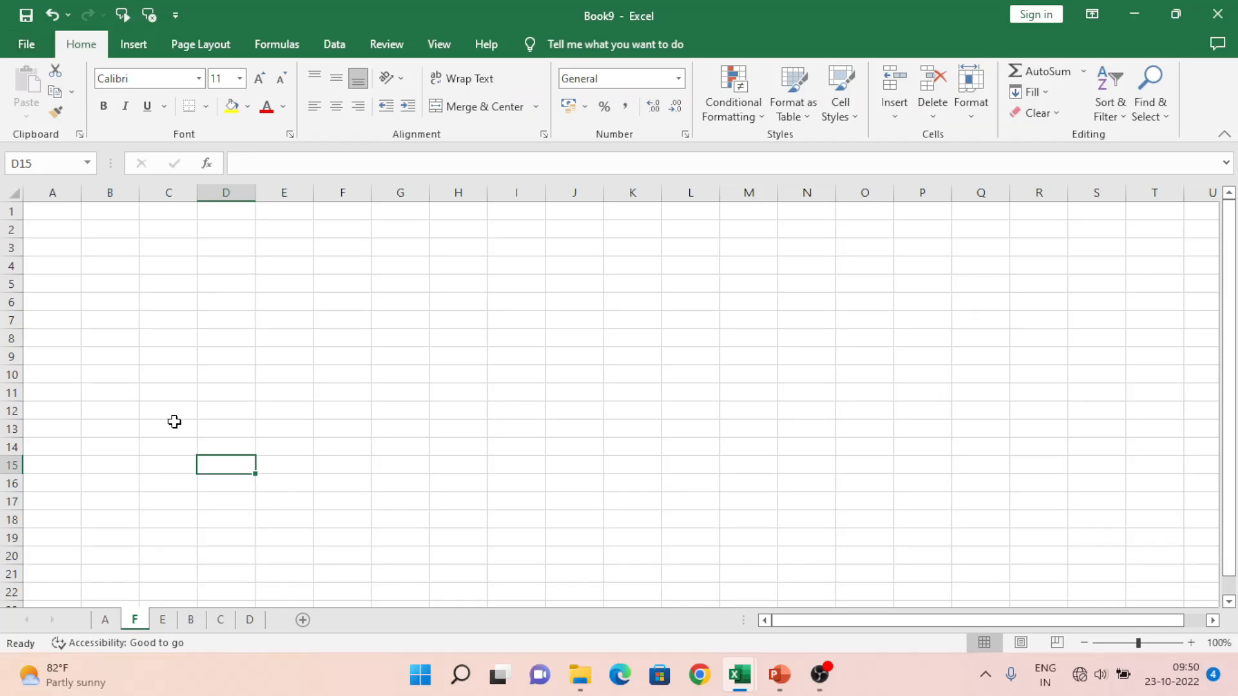
Step: Switch to Book11, select the Rename sheets topic in cell A10, and return to Book9
{"action": "key", "text": "alt+Tab"}
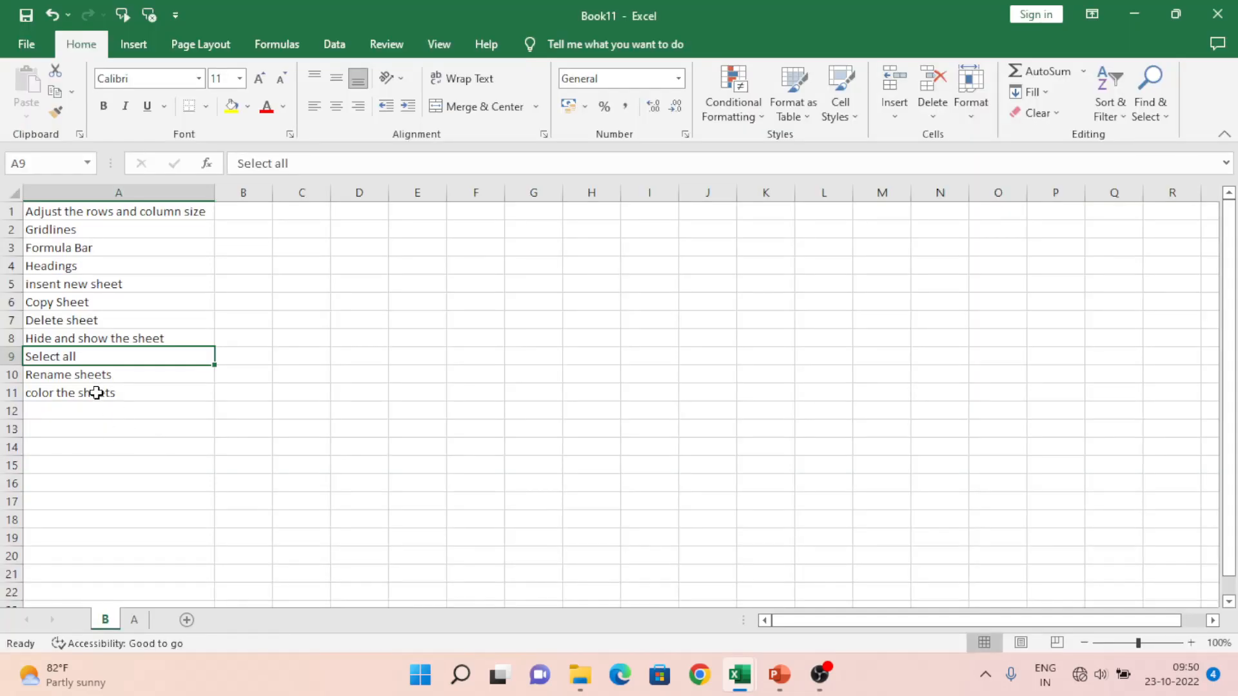
{"action": "left_click", "coordinate": [109, 390]}
{"action": "key", "text": "Up"}
{"action": "key", "text": "alt+Tab"}
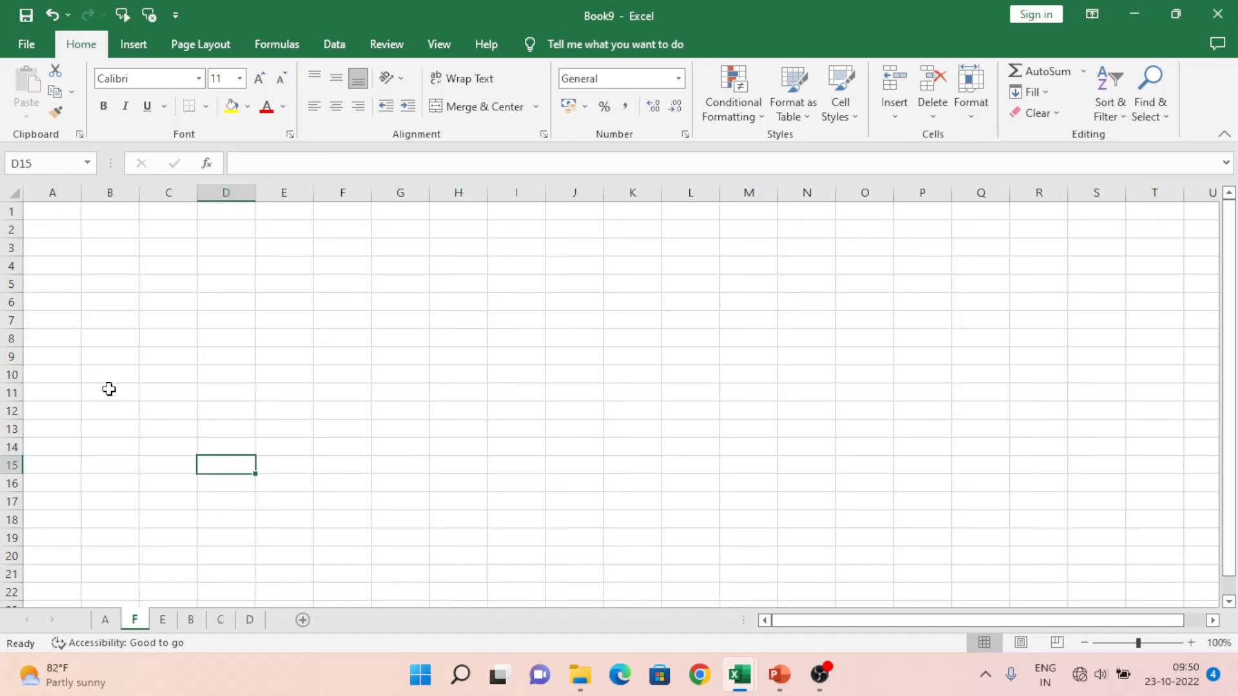
{"action": "right_click", "coordinate": [135, 620]}
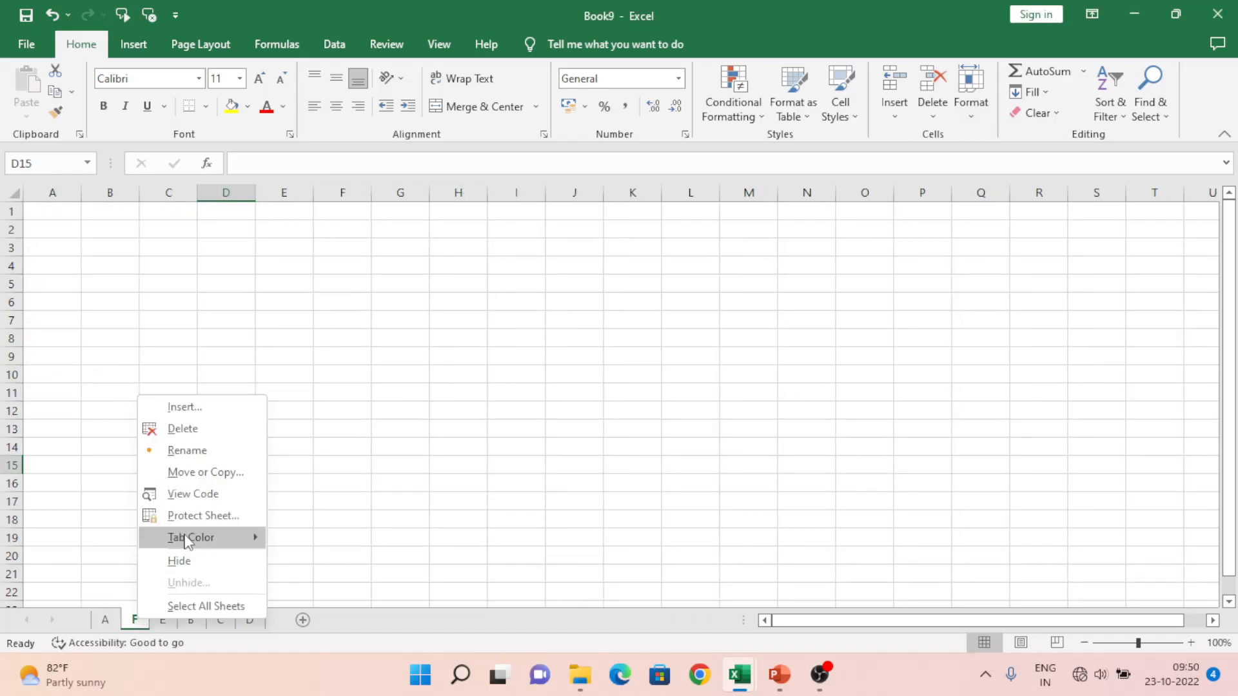
{"action": "left_click", "coordinate": [58, 519]}
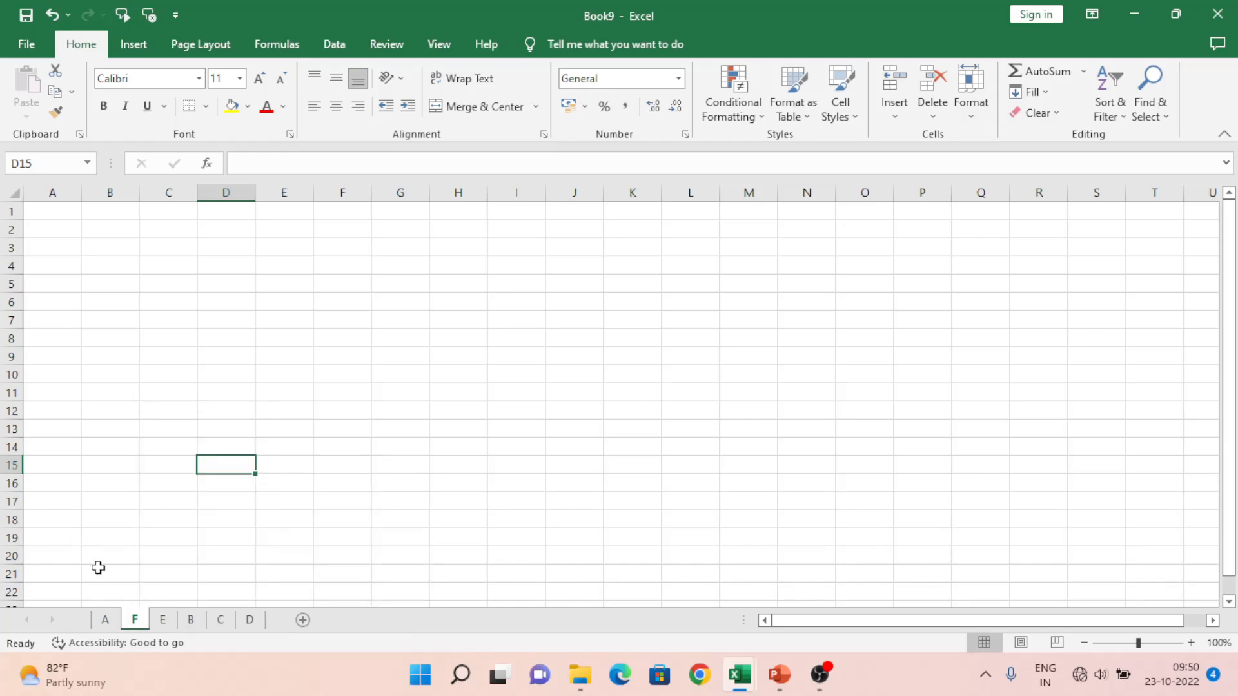
{"action": "left_click", "coordinate": [105, 620]}
{"action": "left_click", "coordinate": [135, 620]}
Step: Color sheet A's tab with the darkest green theme shade
{"action": "left_click", "coordinate": [111, 620]}
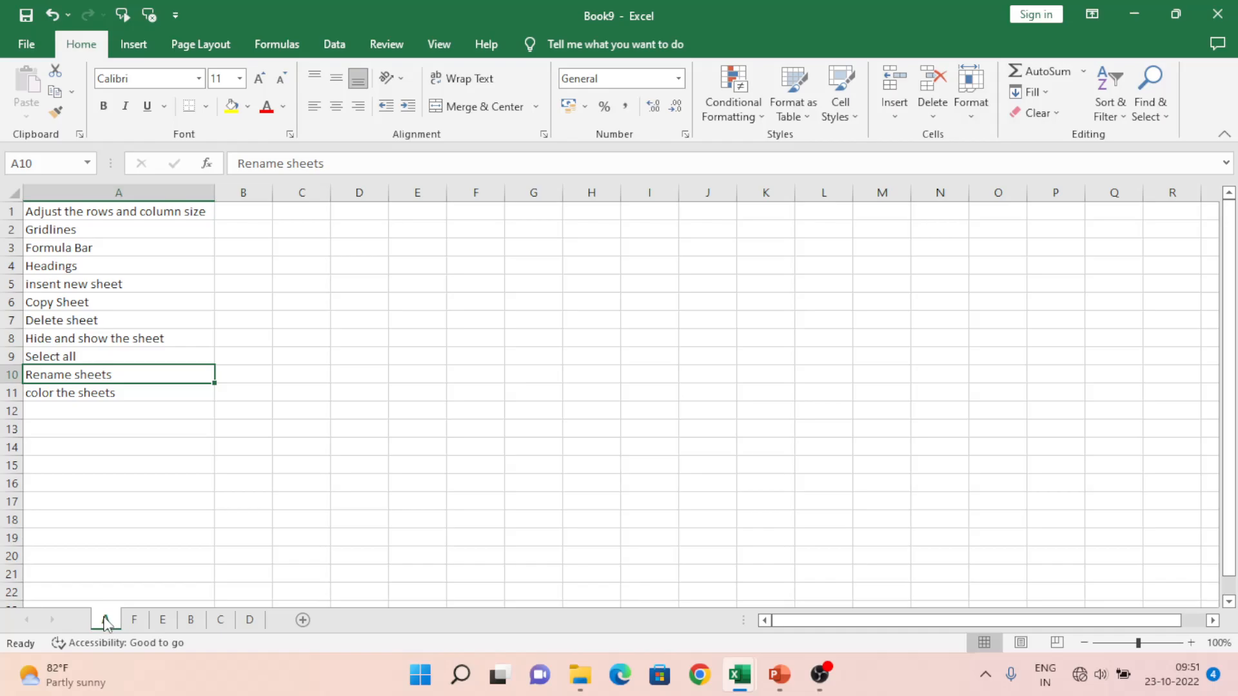
{"action": "right_click", "coordinate": [105, 622]}
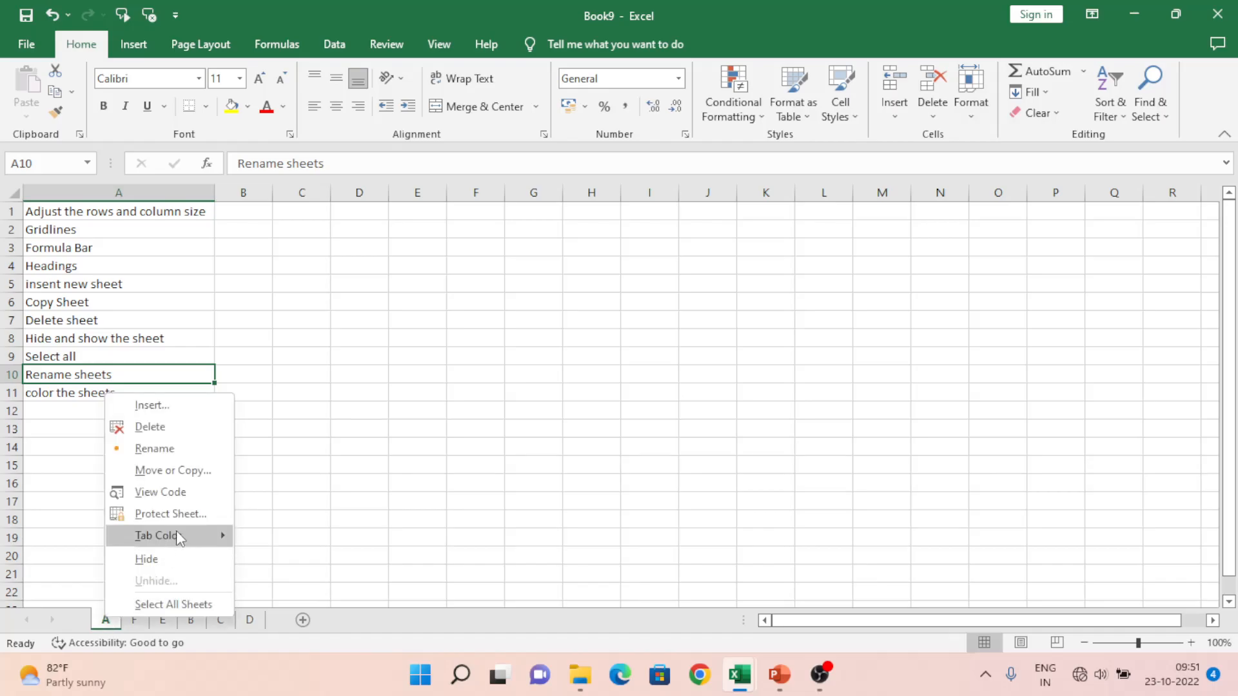
{"action": "mouse_move", "coordinate": [178, 535]}
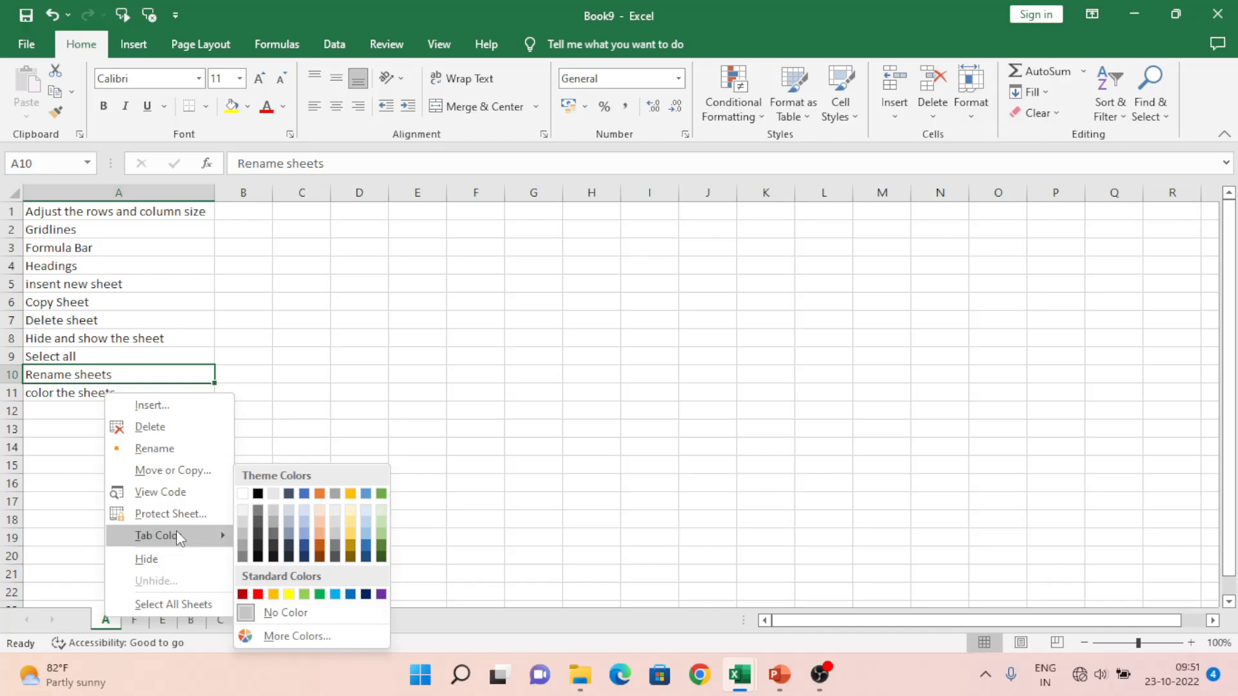
{"action": "left_click", "coordinate": [381, 557]}
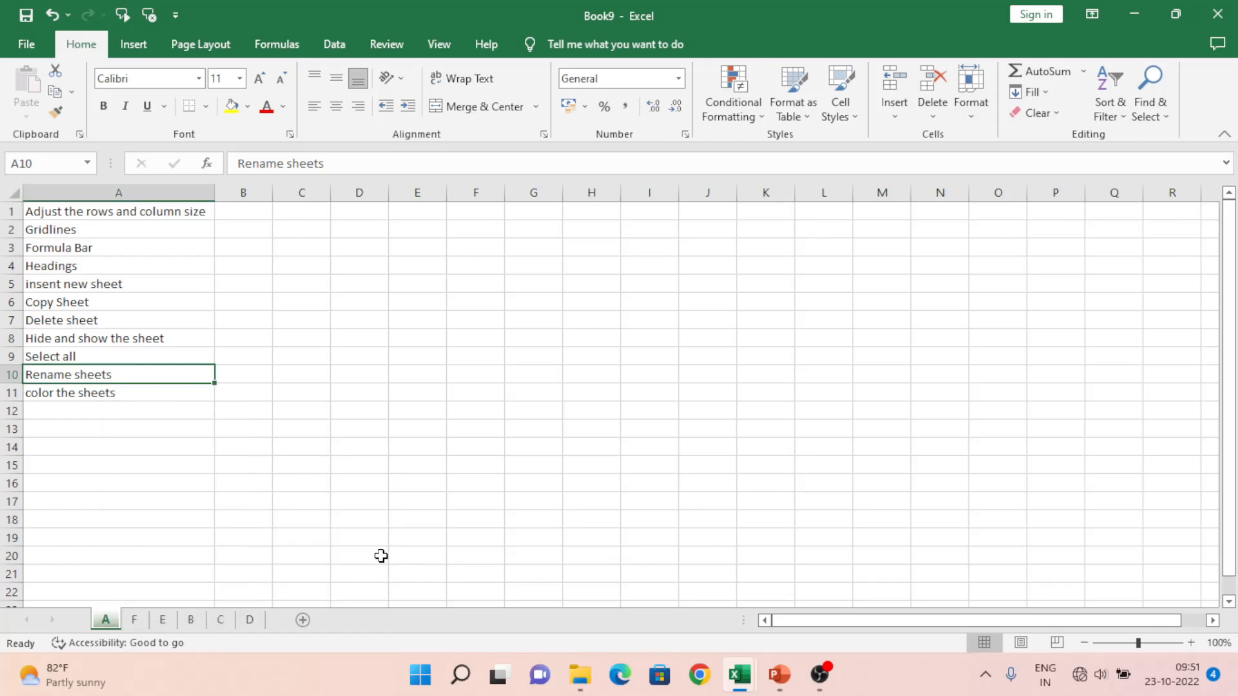
{"action": "left_click", "coordinate": [287, 535]}
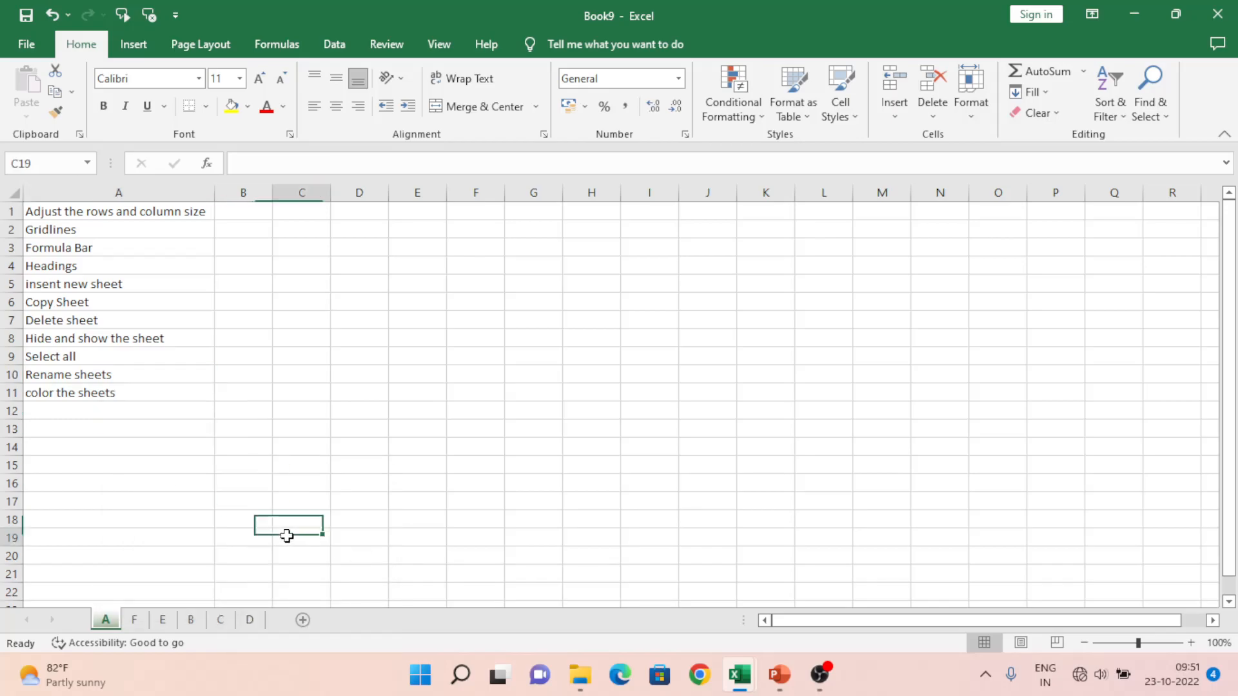
Step: Color sheet F's tab standard light blue and make sheet E the active sheet
{"action": "left_click", "coordinate": [136, 620]}
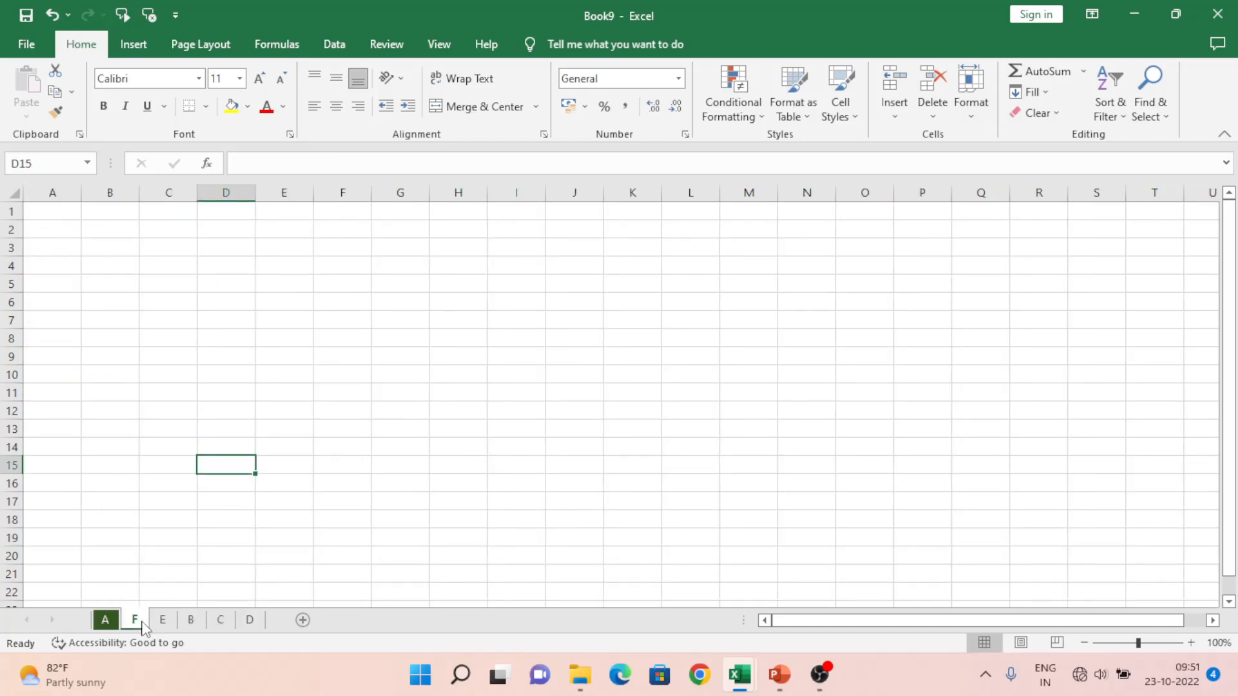
{"action": "right_click", "coordinate": [142, 627]}
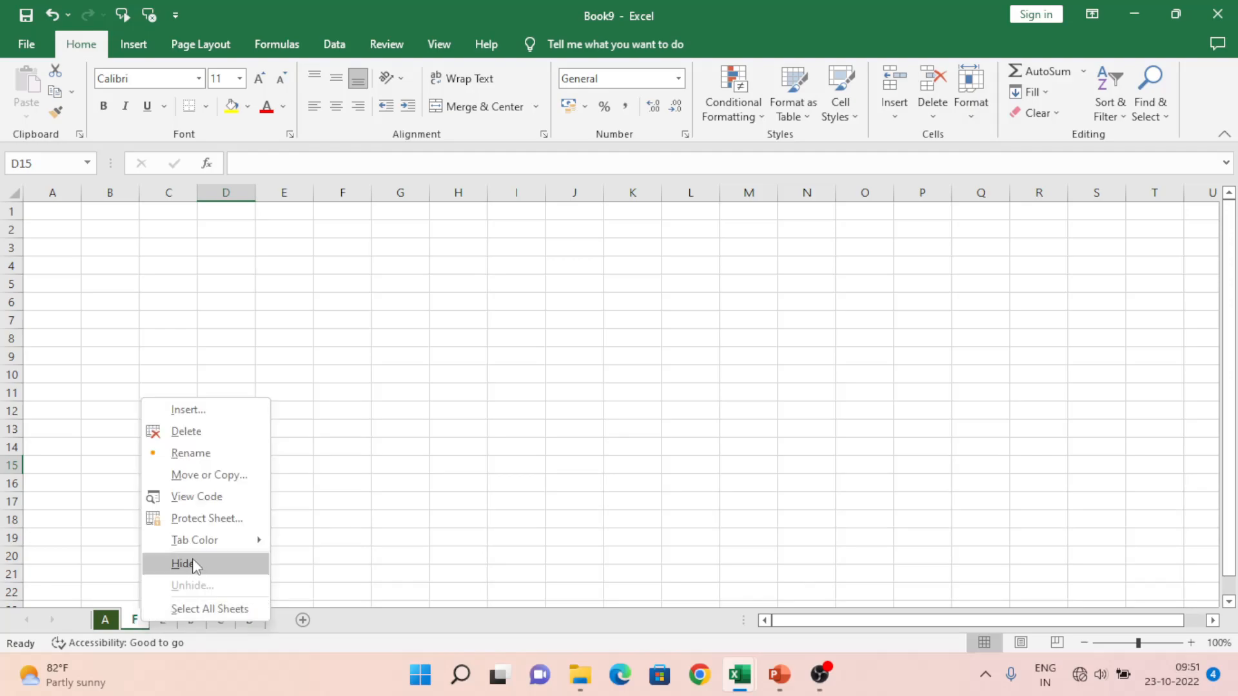
{"action": "mouse_move", "coordinate": [215, 546]}
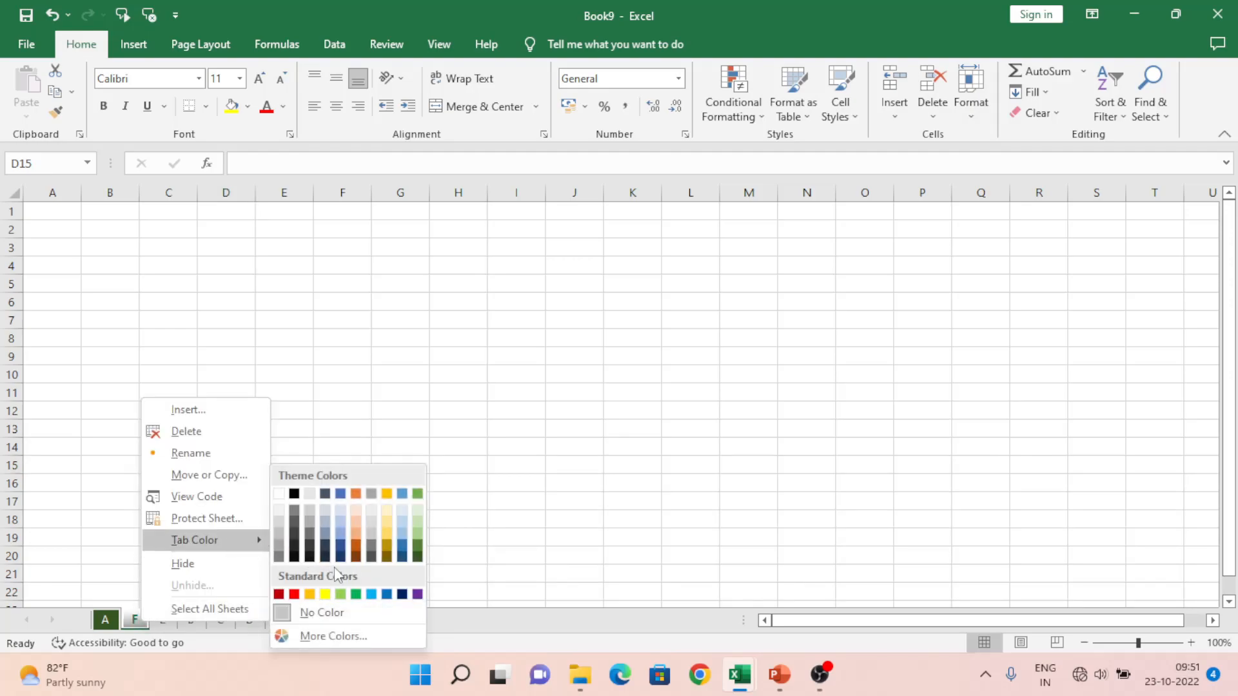
{"action": "left_click", "coordinate": [373, 594]}
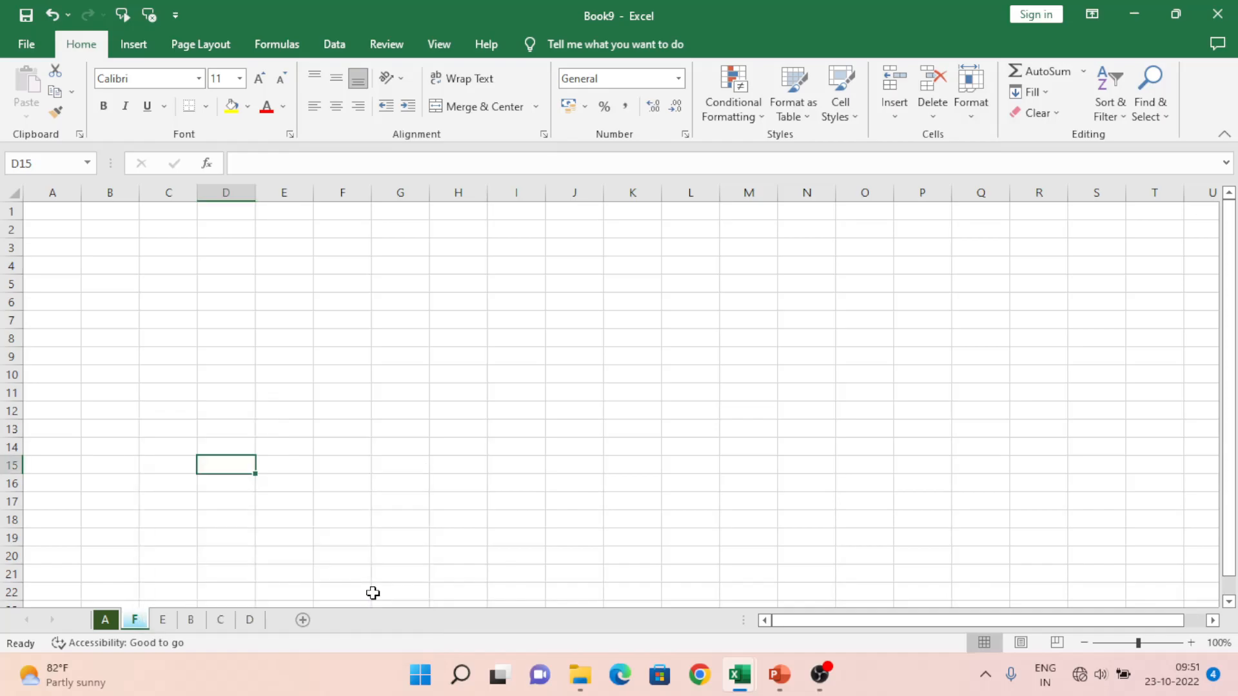
{"action": "left_click", "coordinate": [168, 621]}
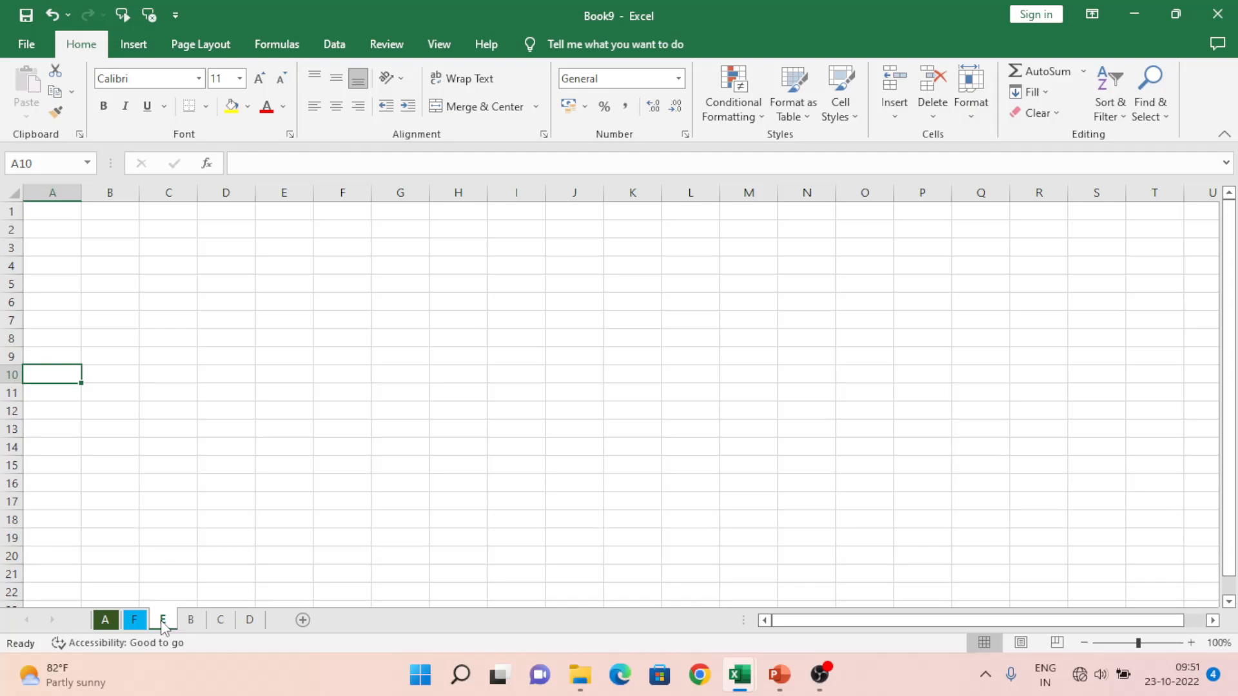
{"action": "left_click", "coordinate": [135, 621]}
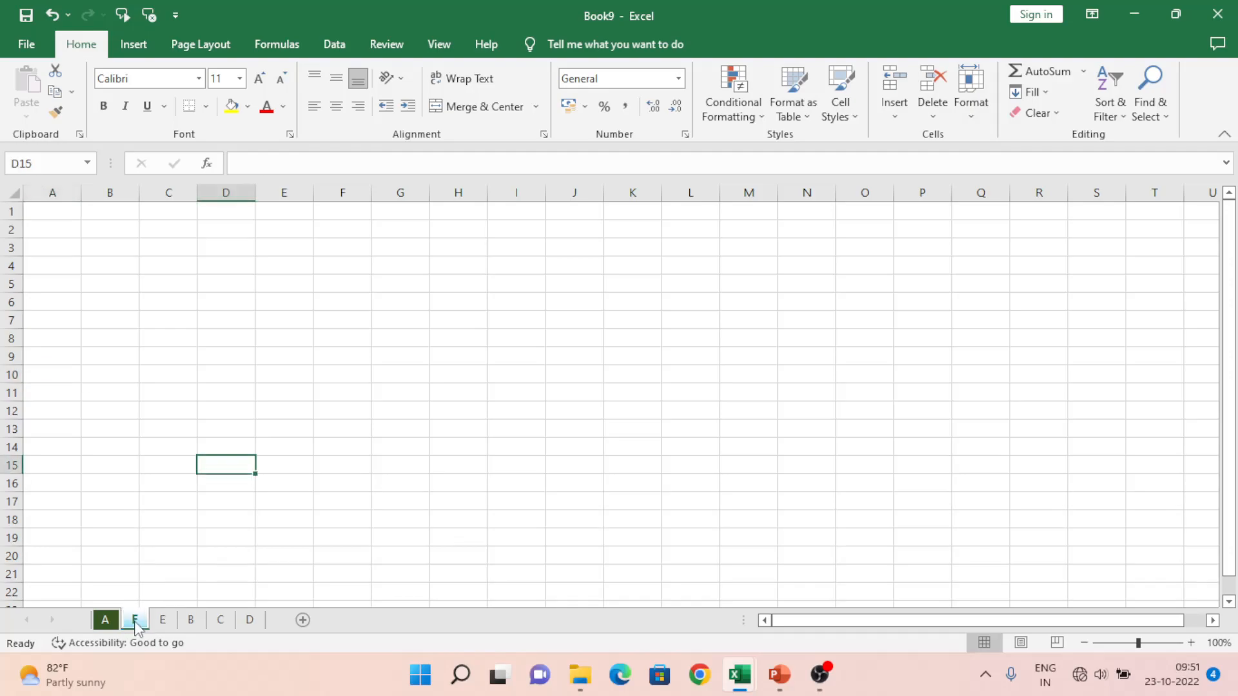
{"action": "left_click", "coordinate": [165, 625]}
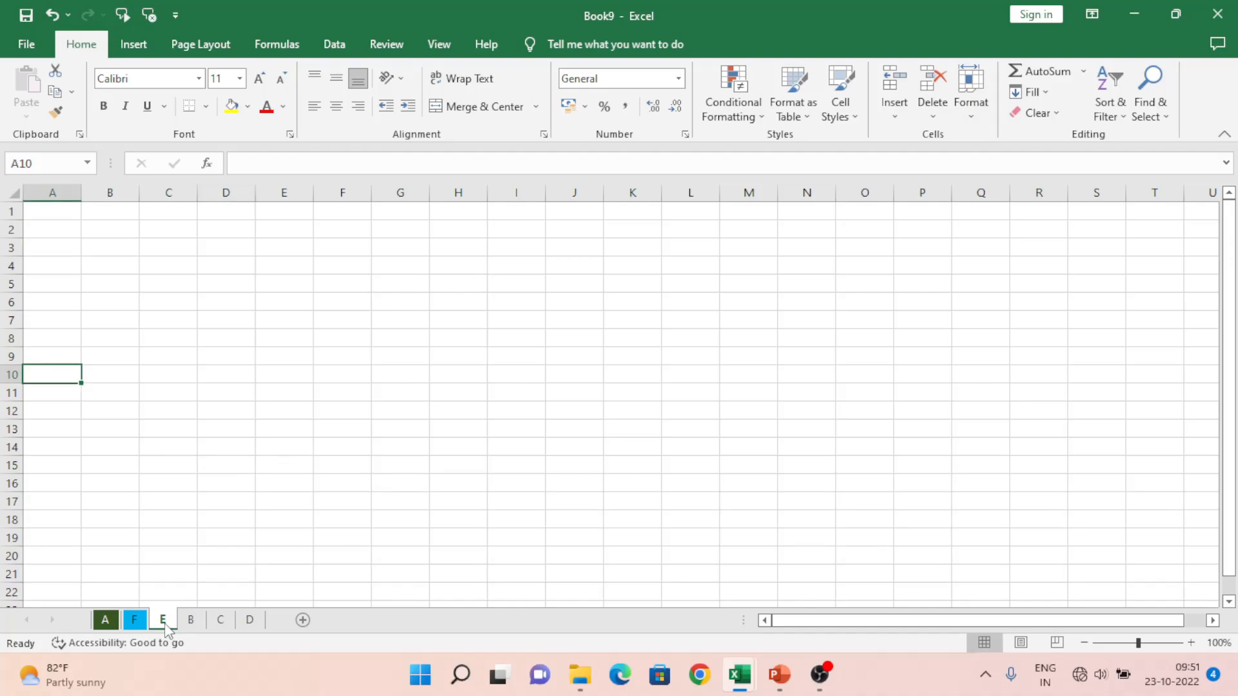
Step: Switch to Book11 and select the whole topic list in cells A1 to A11
{"action": "key", "text": "alt+Tab"}
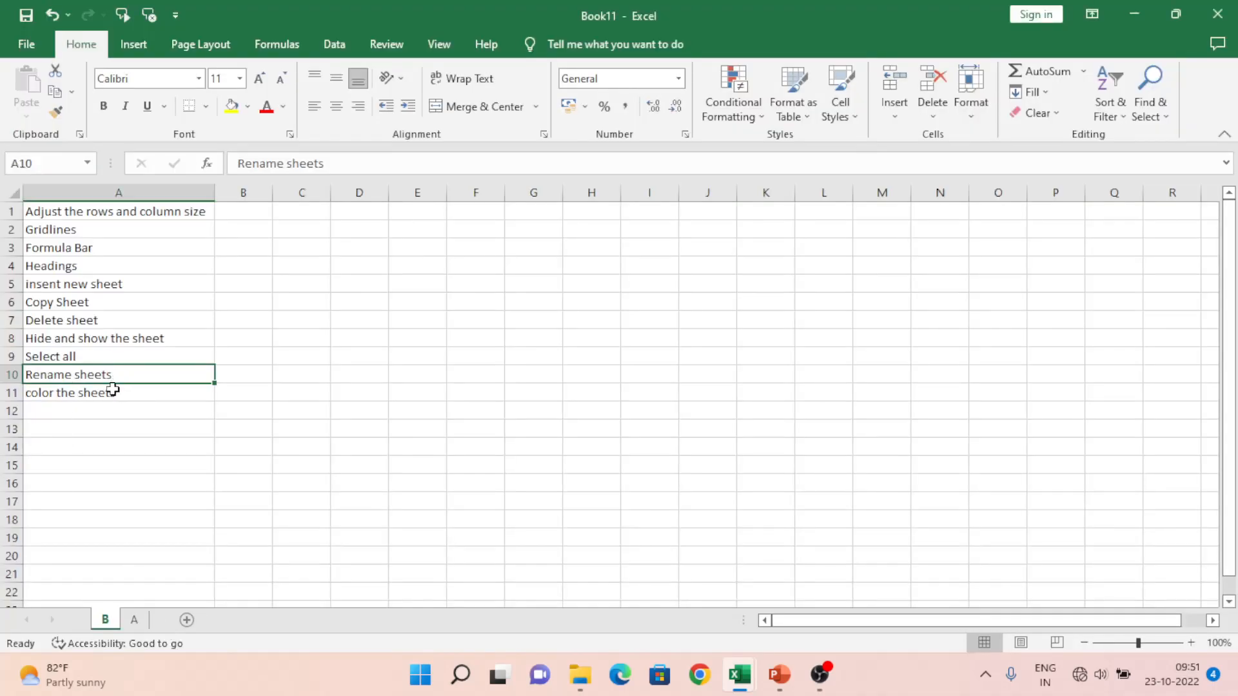
{"action": "key", "text": "Up"}
{"action": "key", "text": "Up"}
{"action": "key", "text": "Up"}
{"action": "key", "text": "Up"}
{"action": "key", "text": "Up"}
{"action": "key", "text": "Up"}
{"action": "key", "text": "Up"}
{"action": "key", "text": "Up"}
{"action": "key", "text": "Up"}
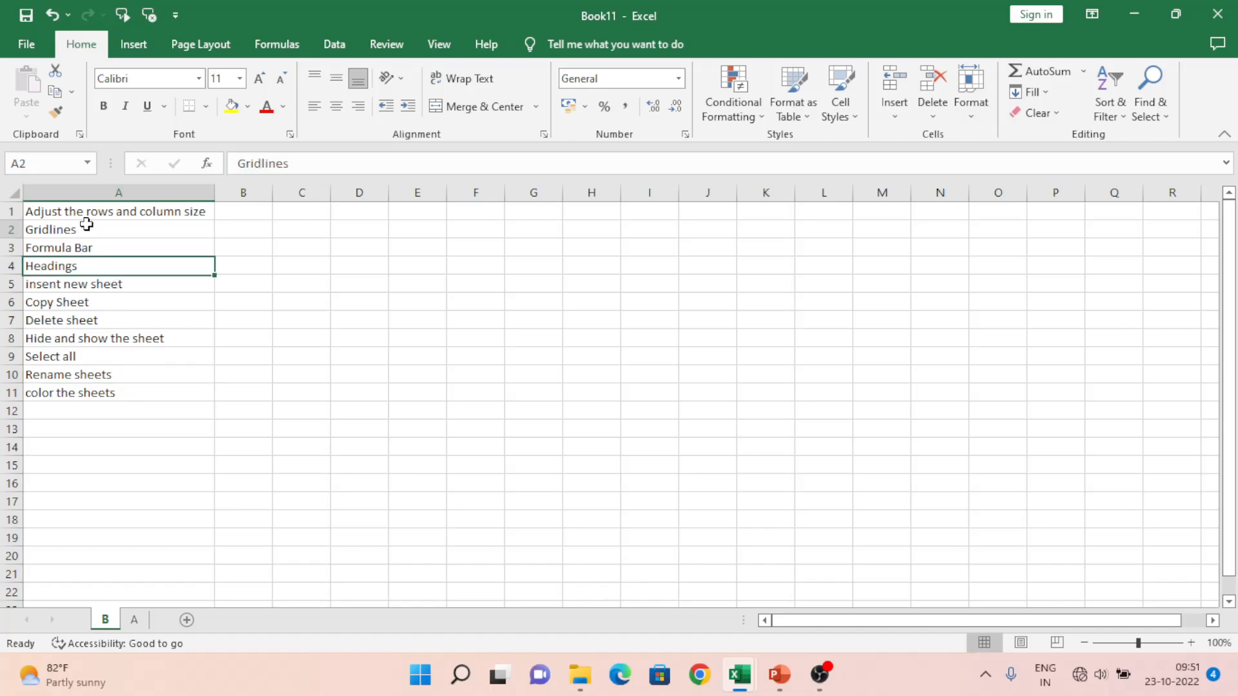
{"action": "key", "text": "ctrl+shift+Down"}
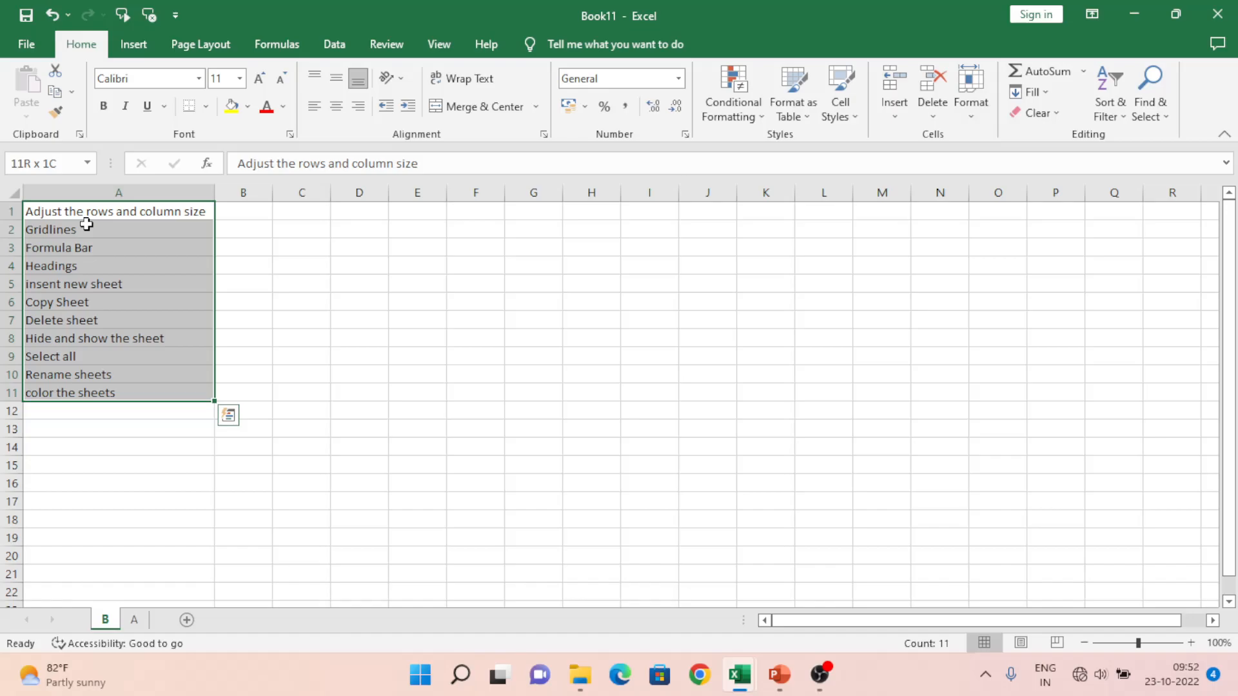
Step: Switch to the PowerPoint presentation showing the Adjusting Sheets title slide
{"action": "key", "text": "alt+Tab"}
{"action": "key", "text": "alt+Tab"}
{"action": "key", "text": "alt+Tab"}
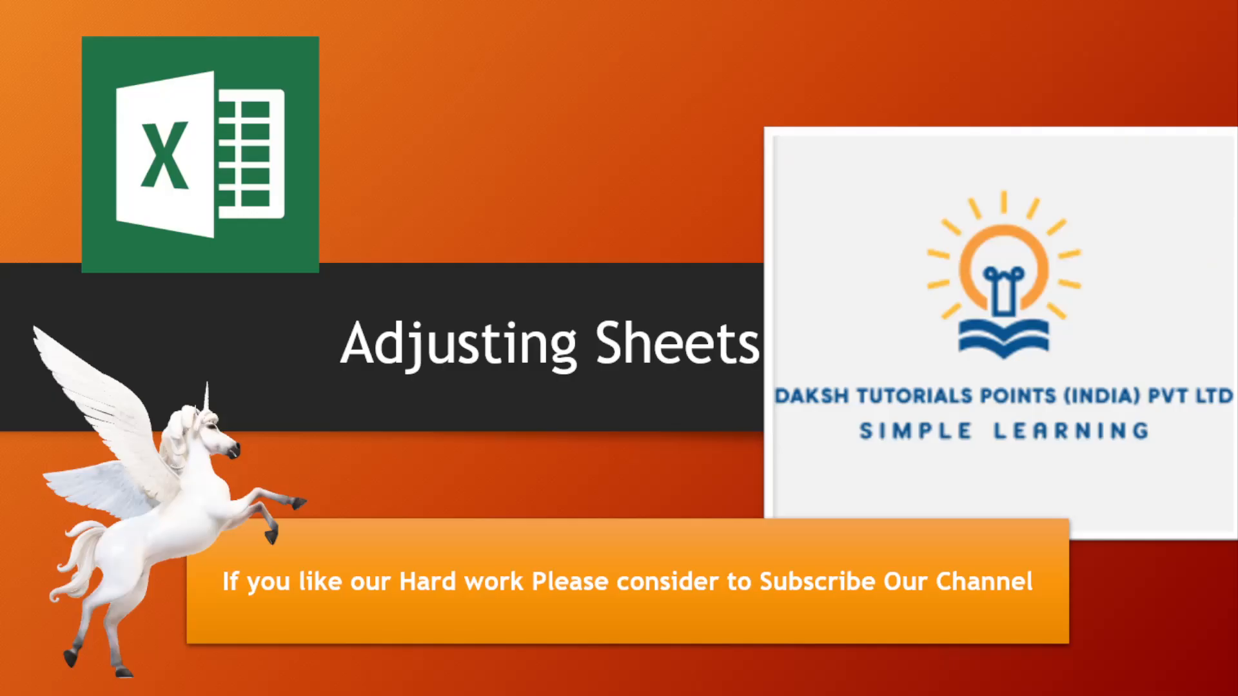